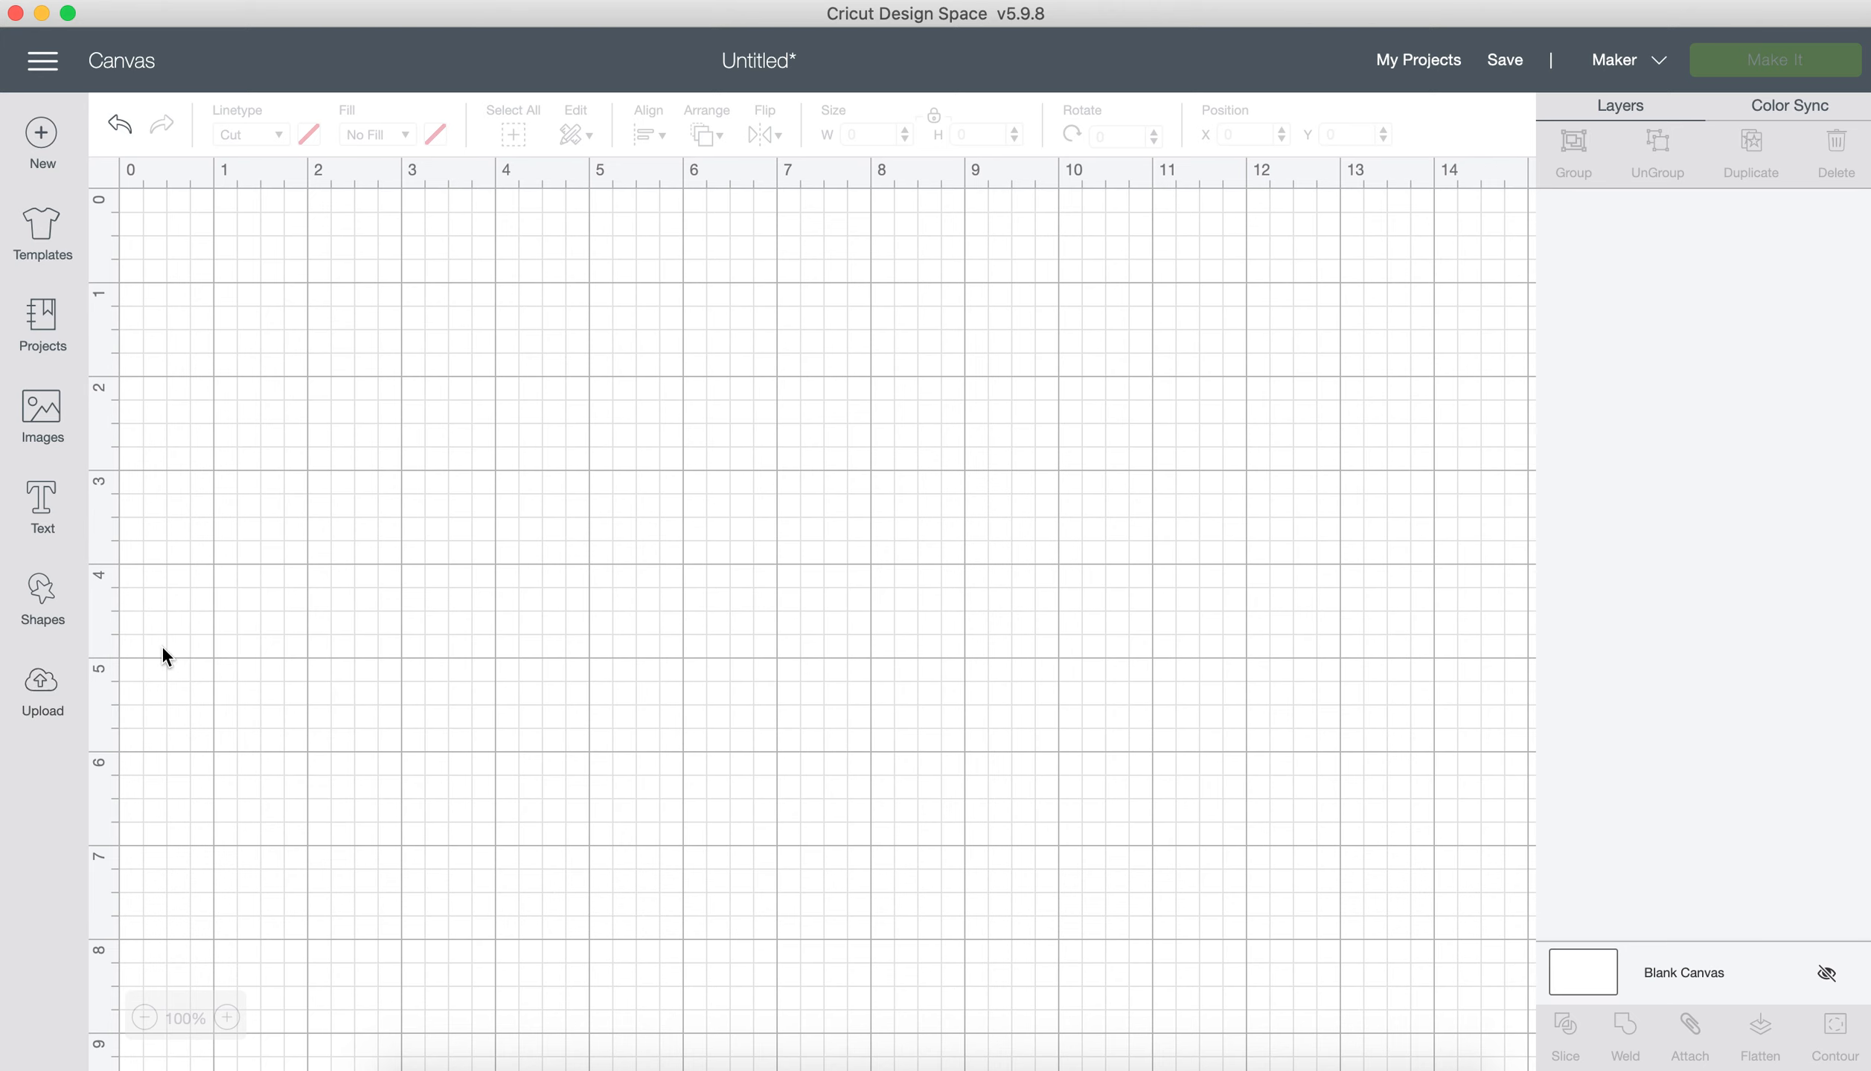
Step: Upload the image file Sprinkles your Donut.png from the SVGs C&J's Originals folder
click(44, 689)
click(541, 510)
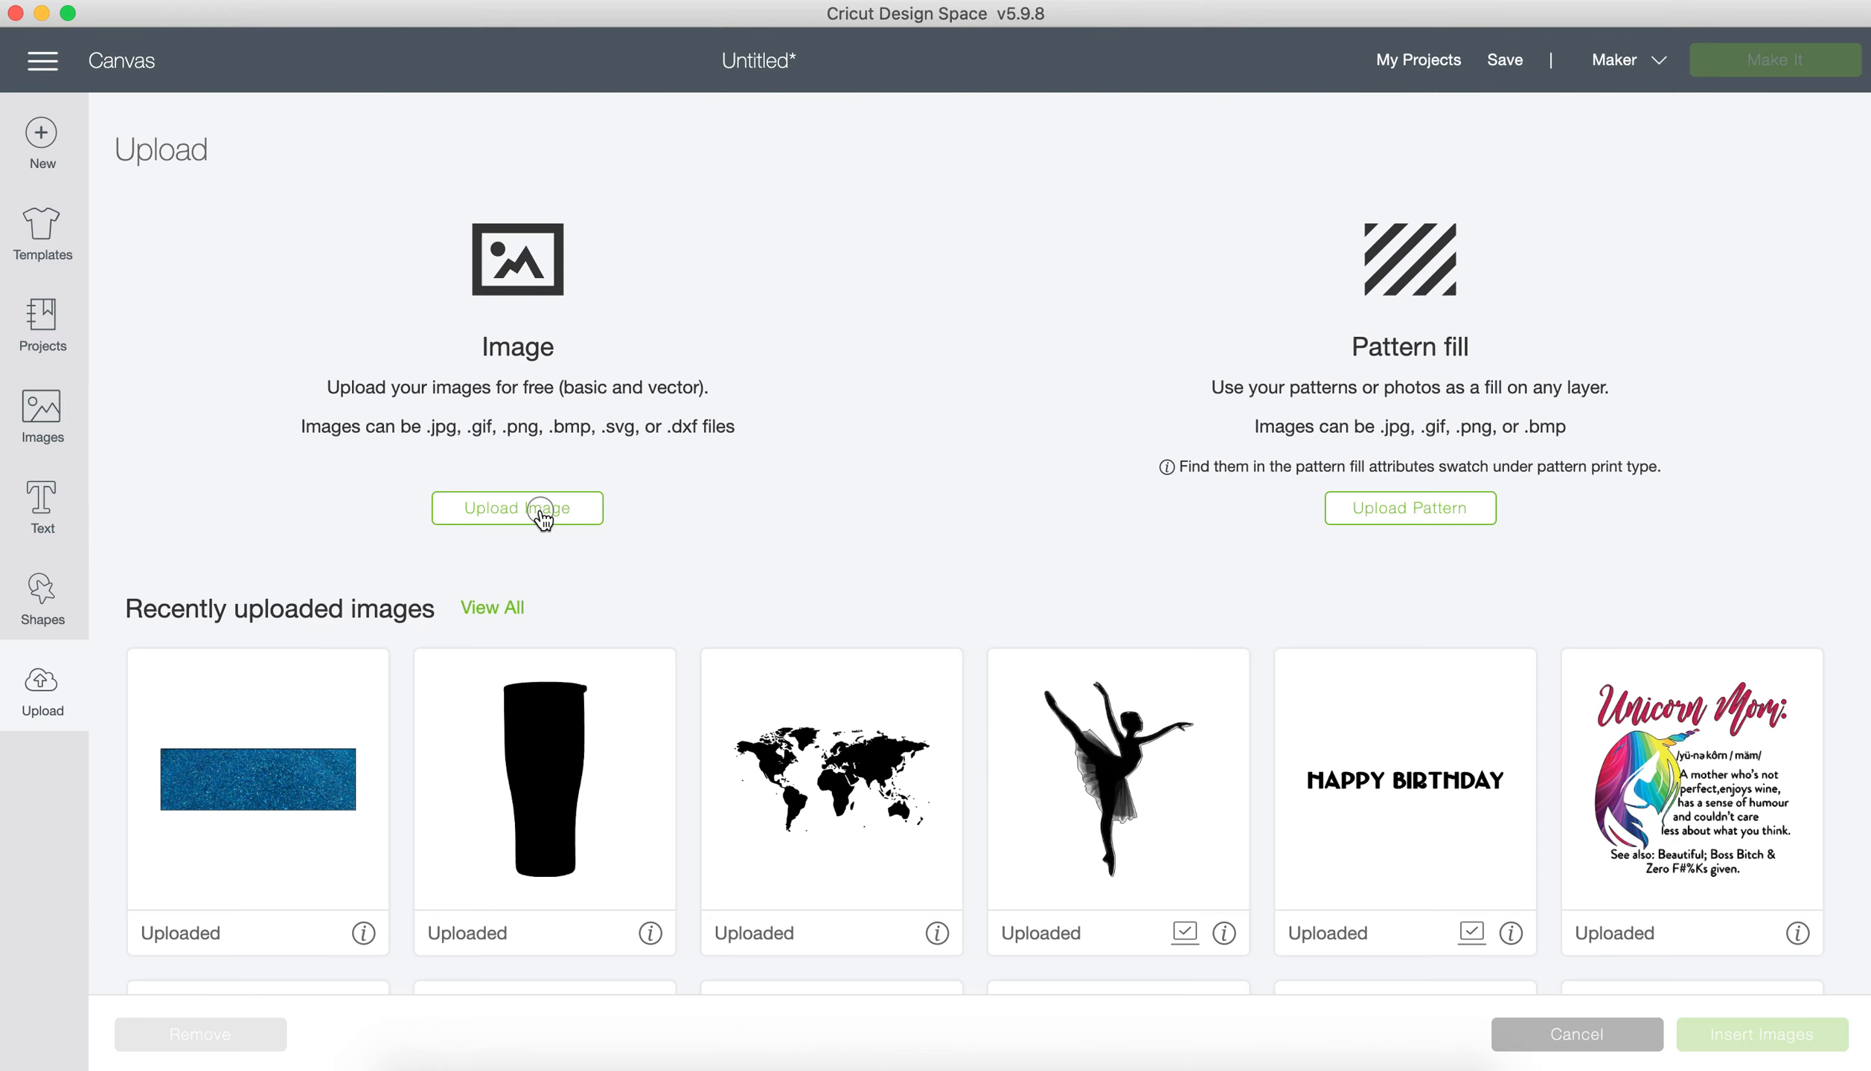
click(890, 547)
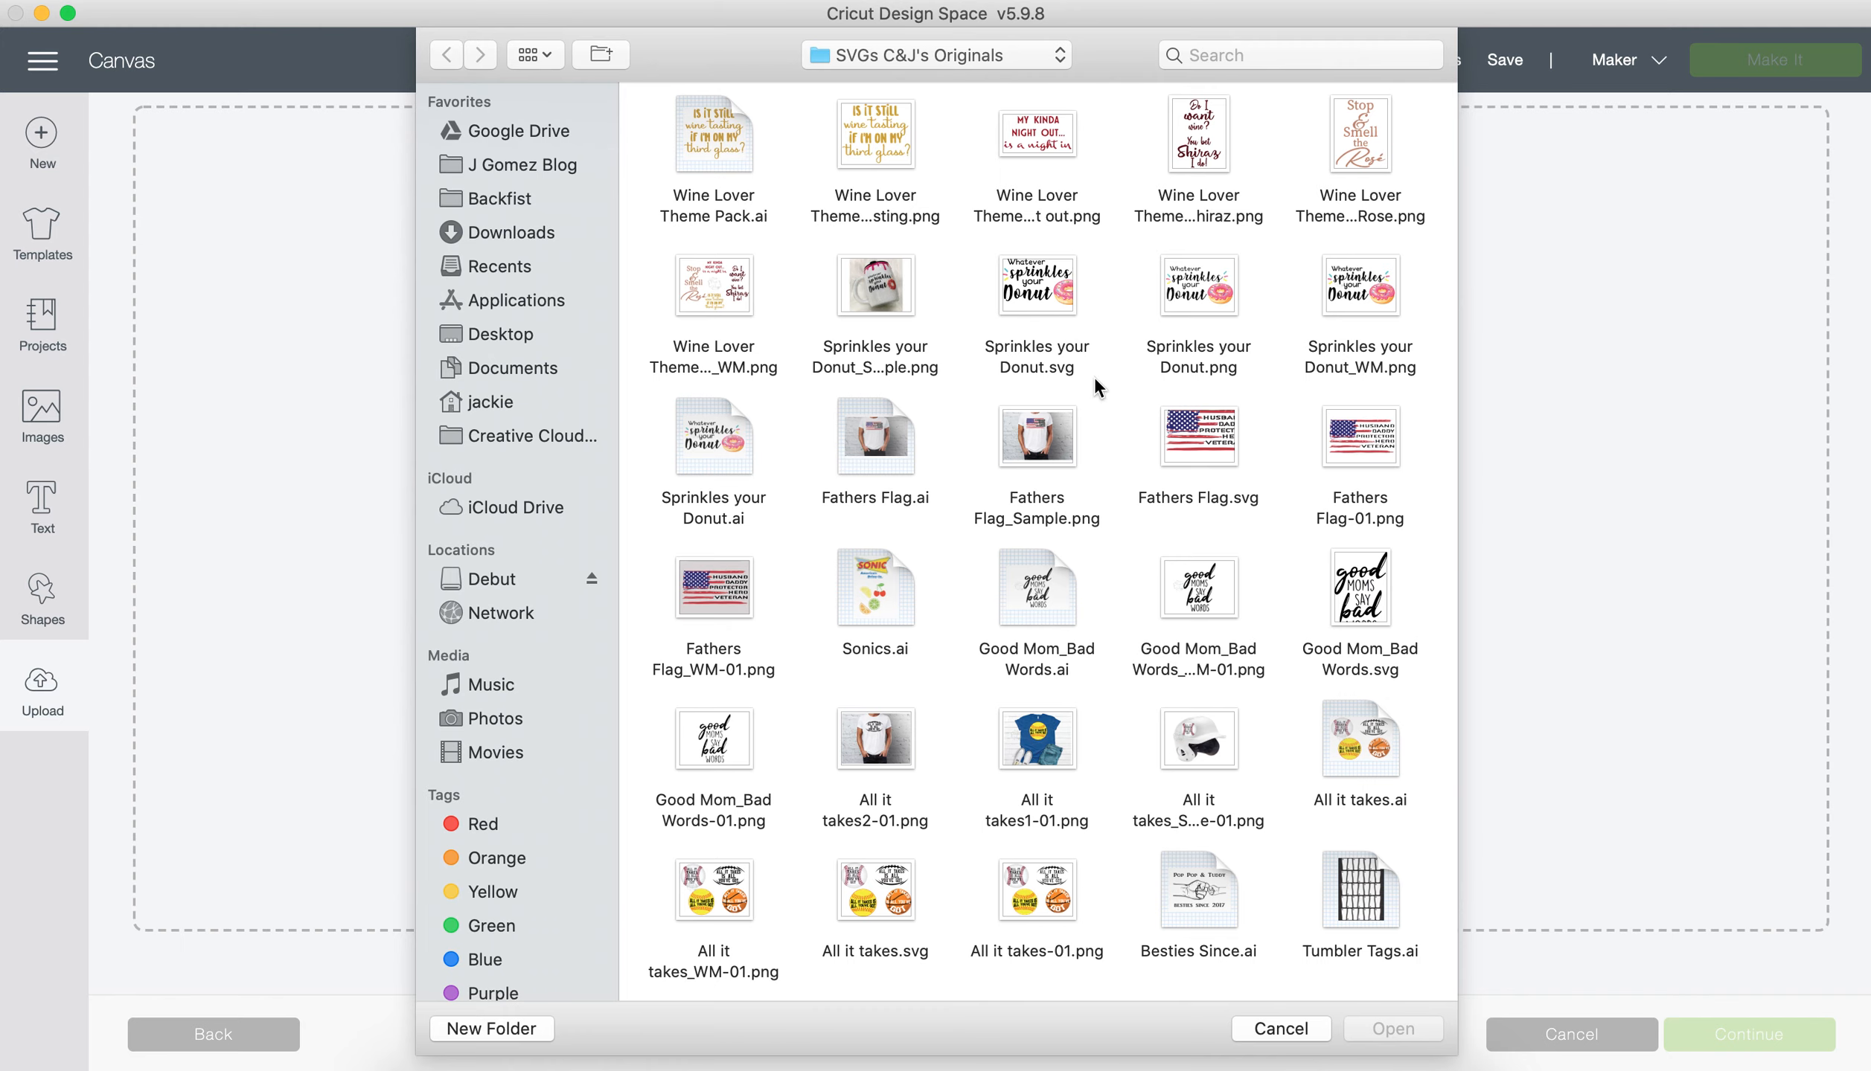
double_click(1211, 362)
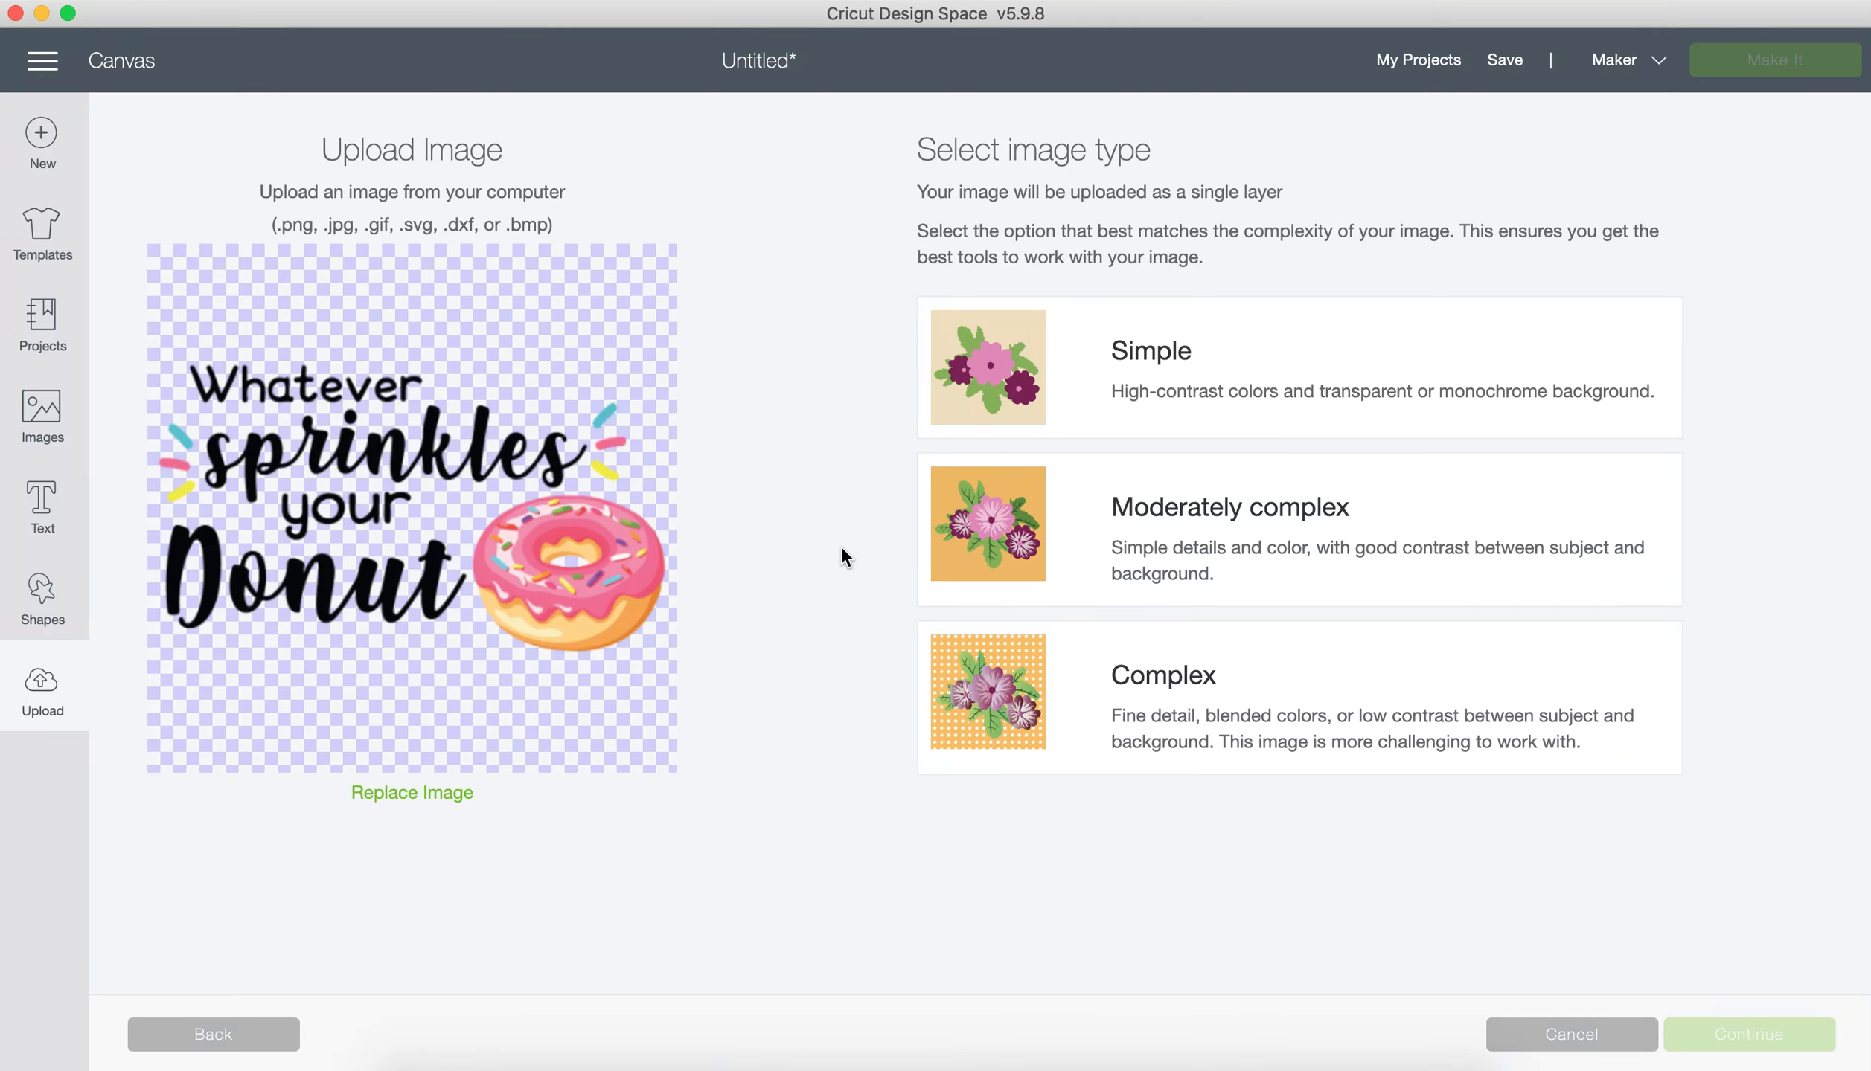
Step: Set the uploaded image's type to Complex and accept it without erasing any areas
click(1183, 713)
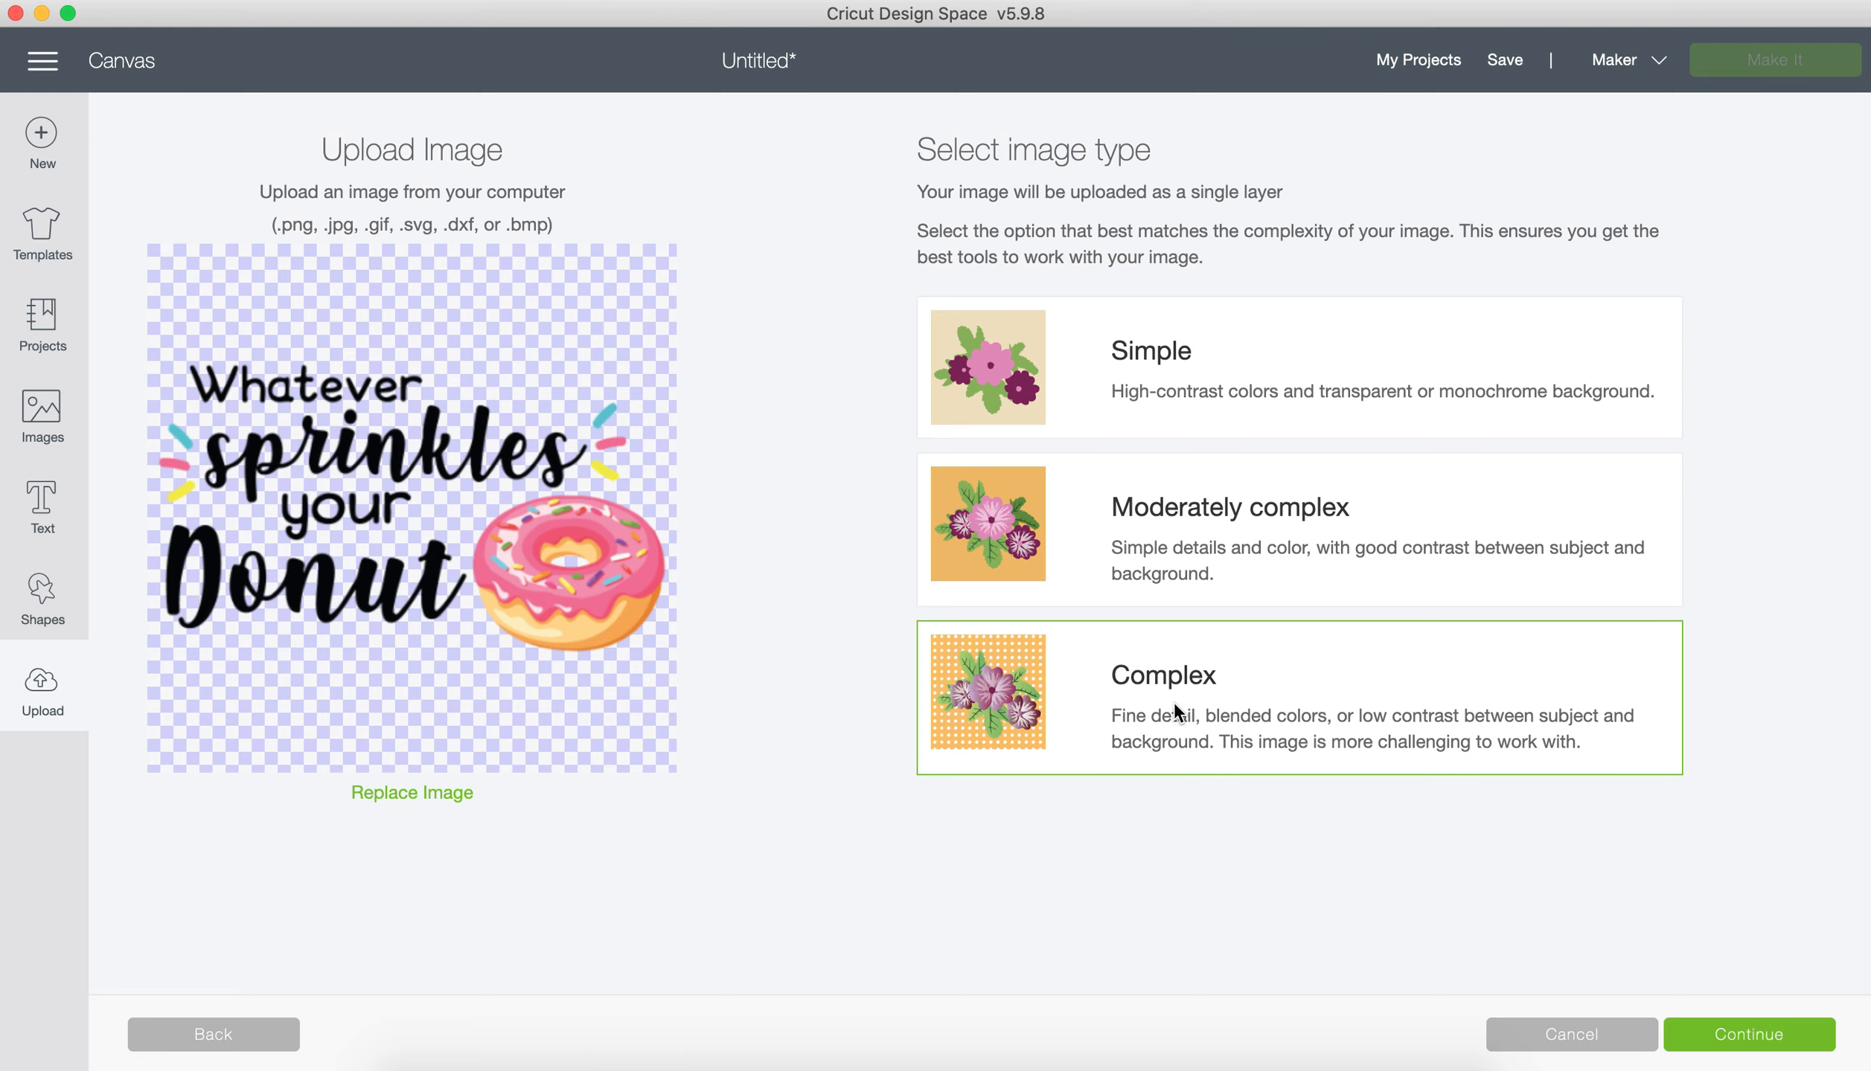
click(1215, 379)
click(1206, 510)
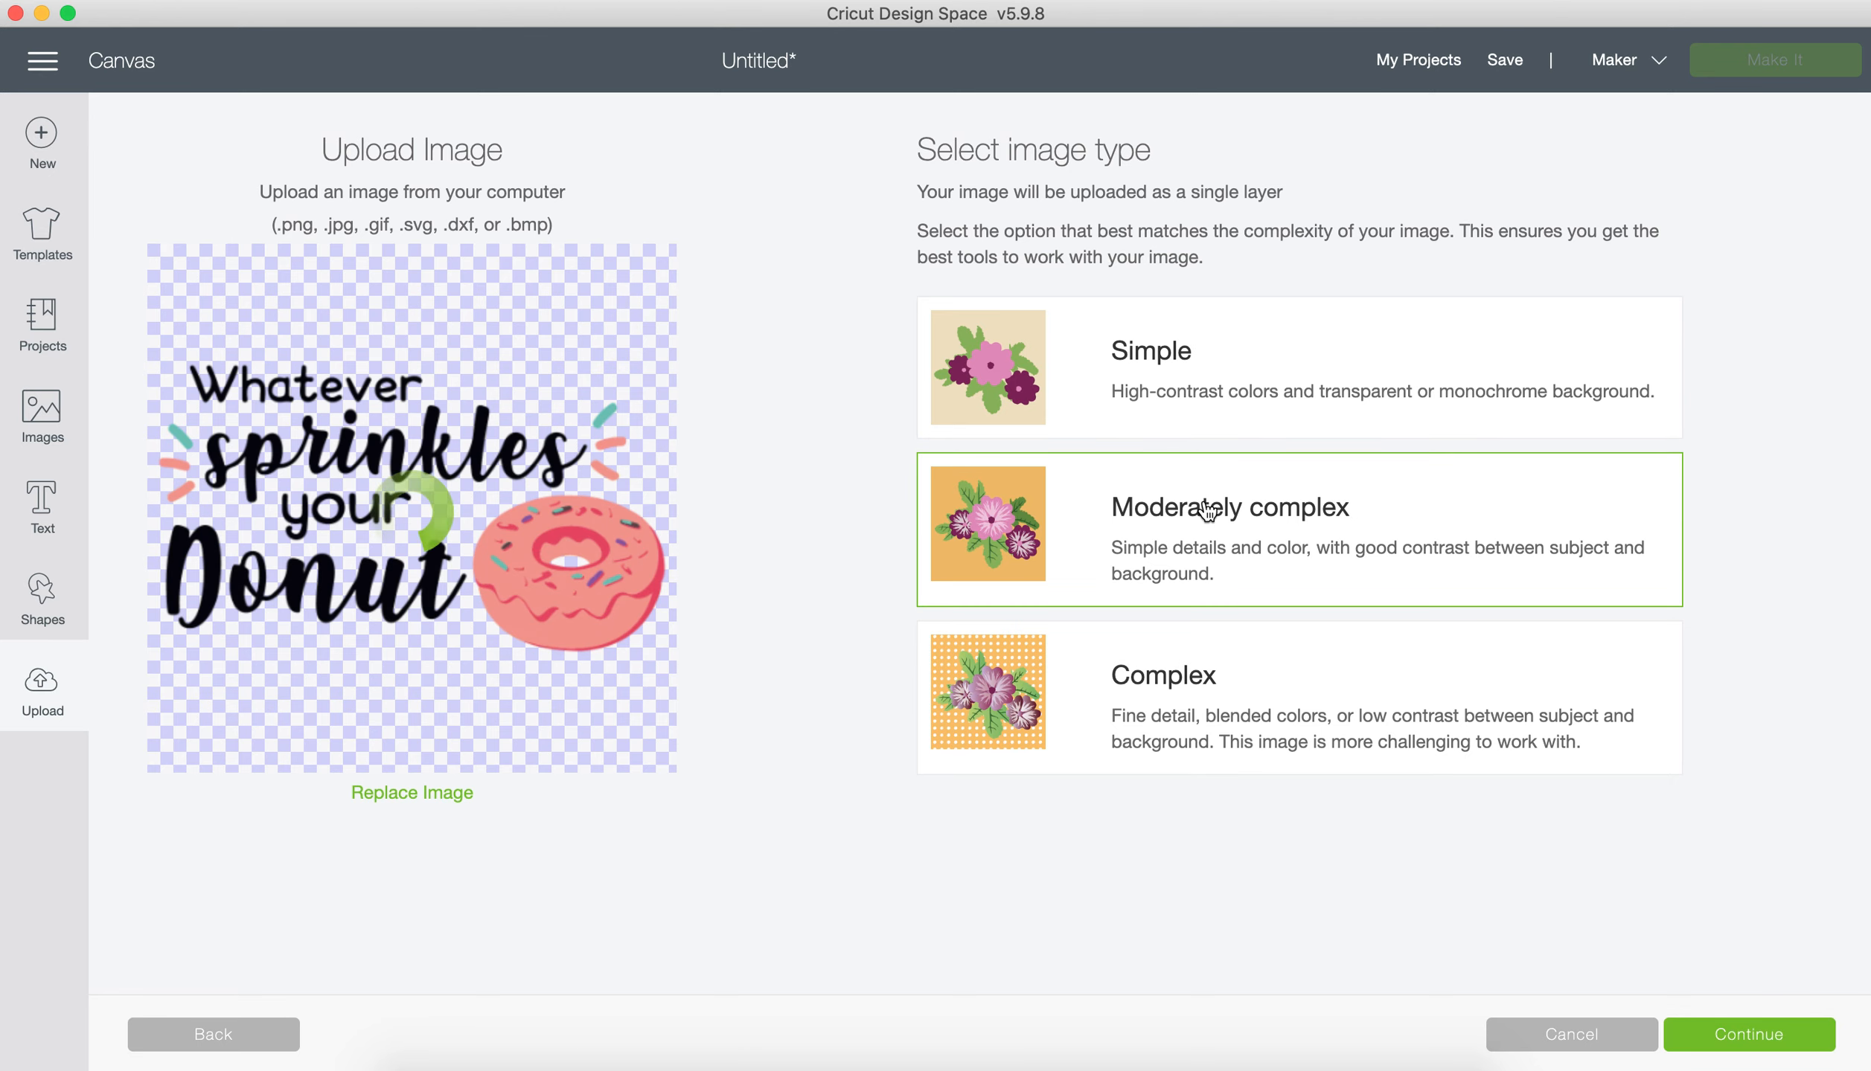
click(1257, 653)
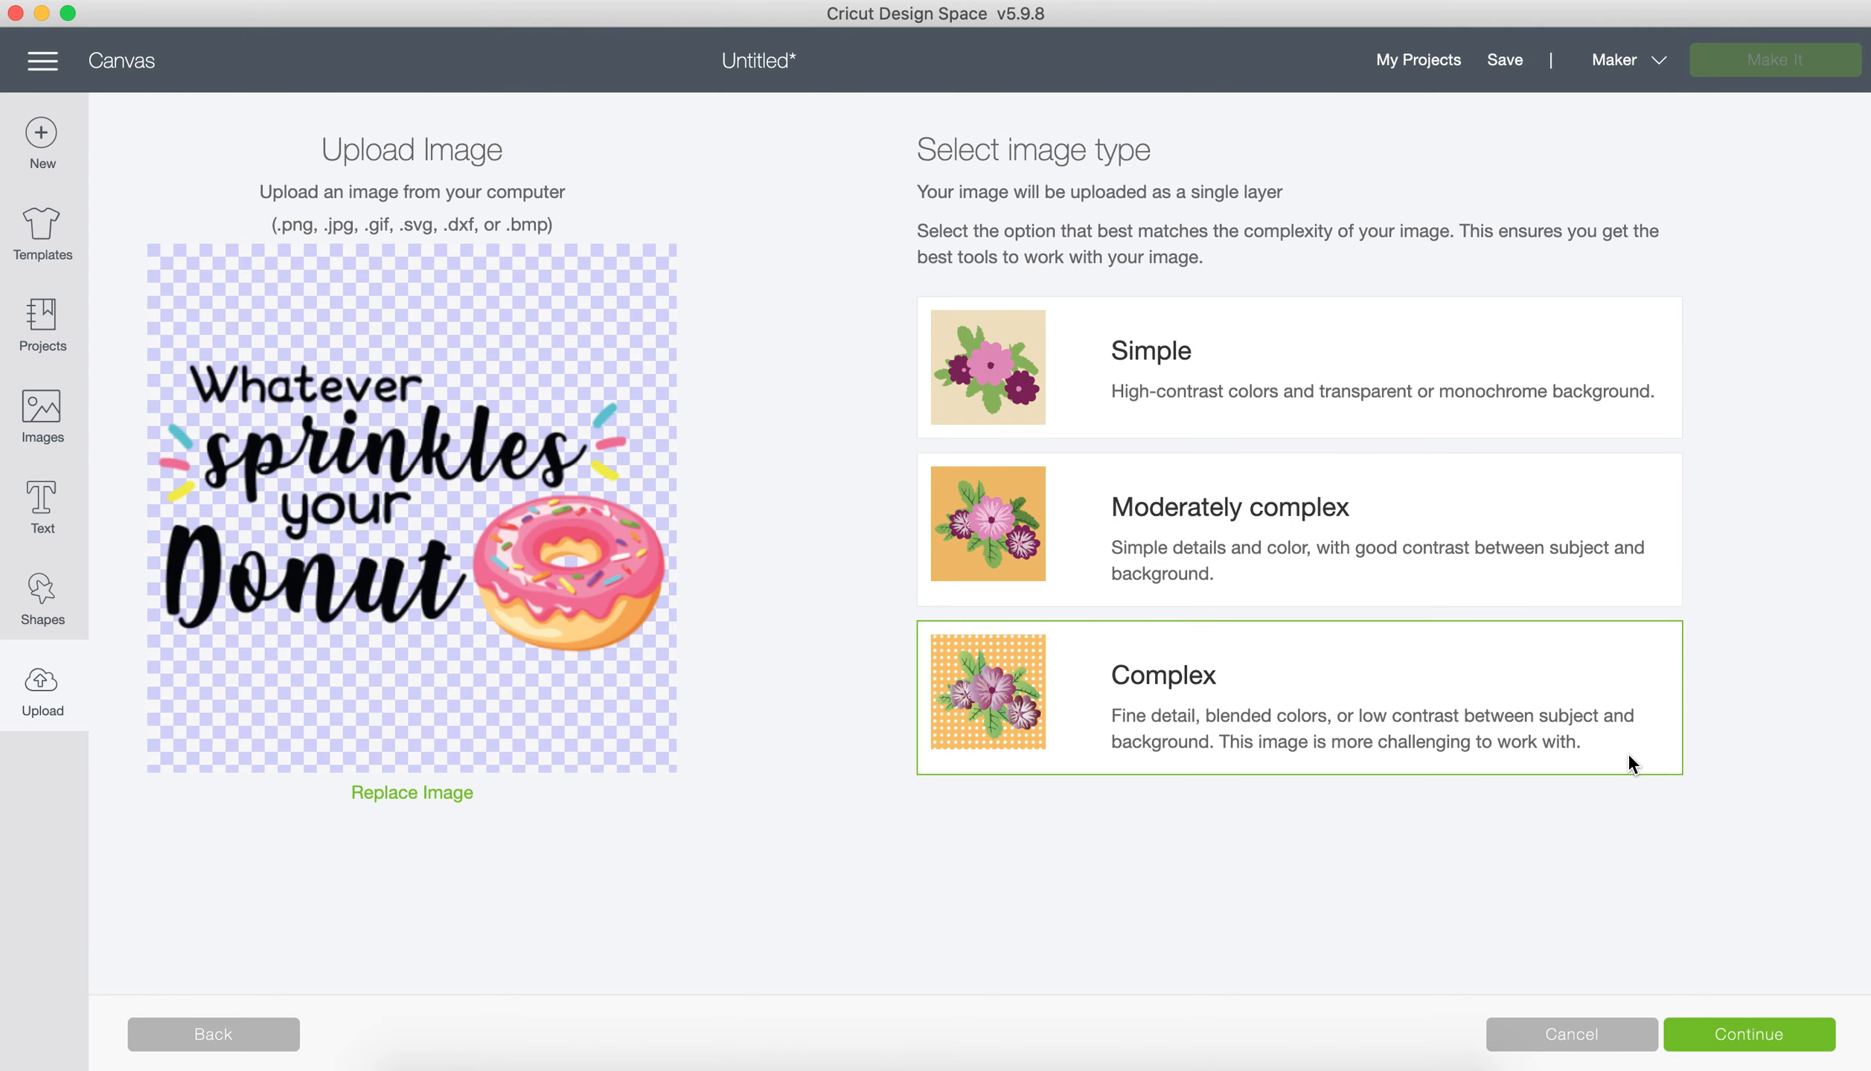
click(1748, 1038)
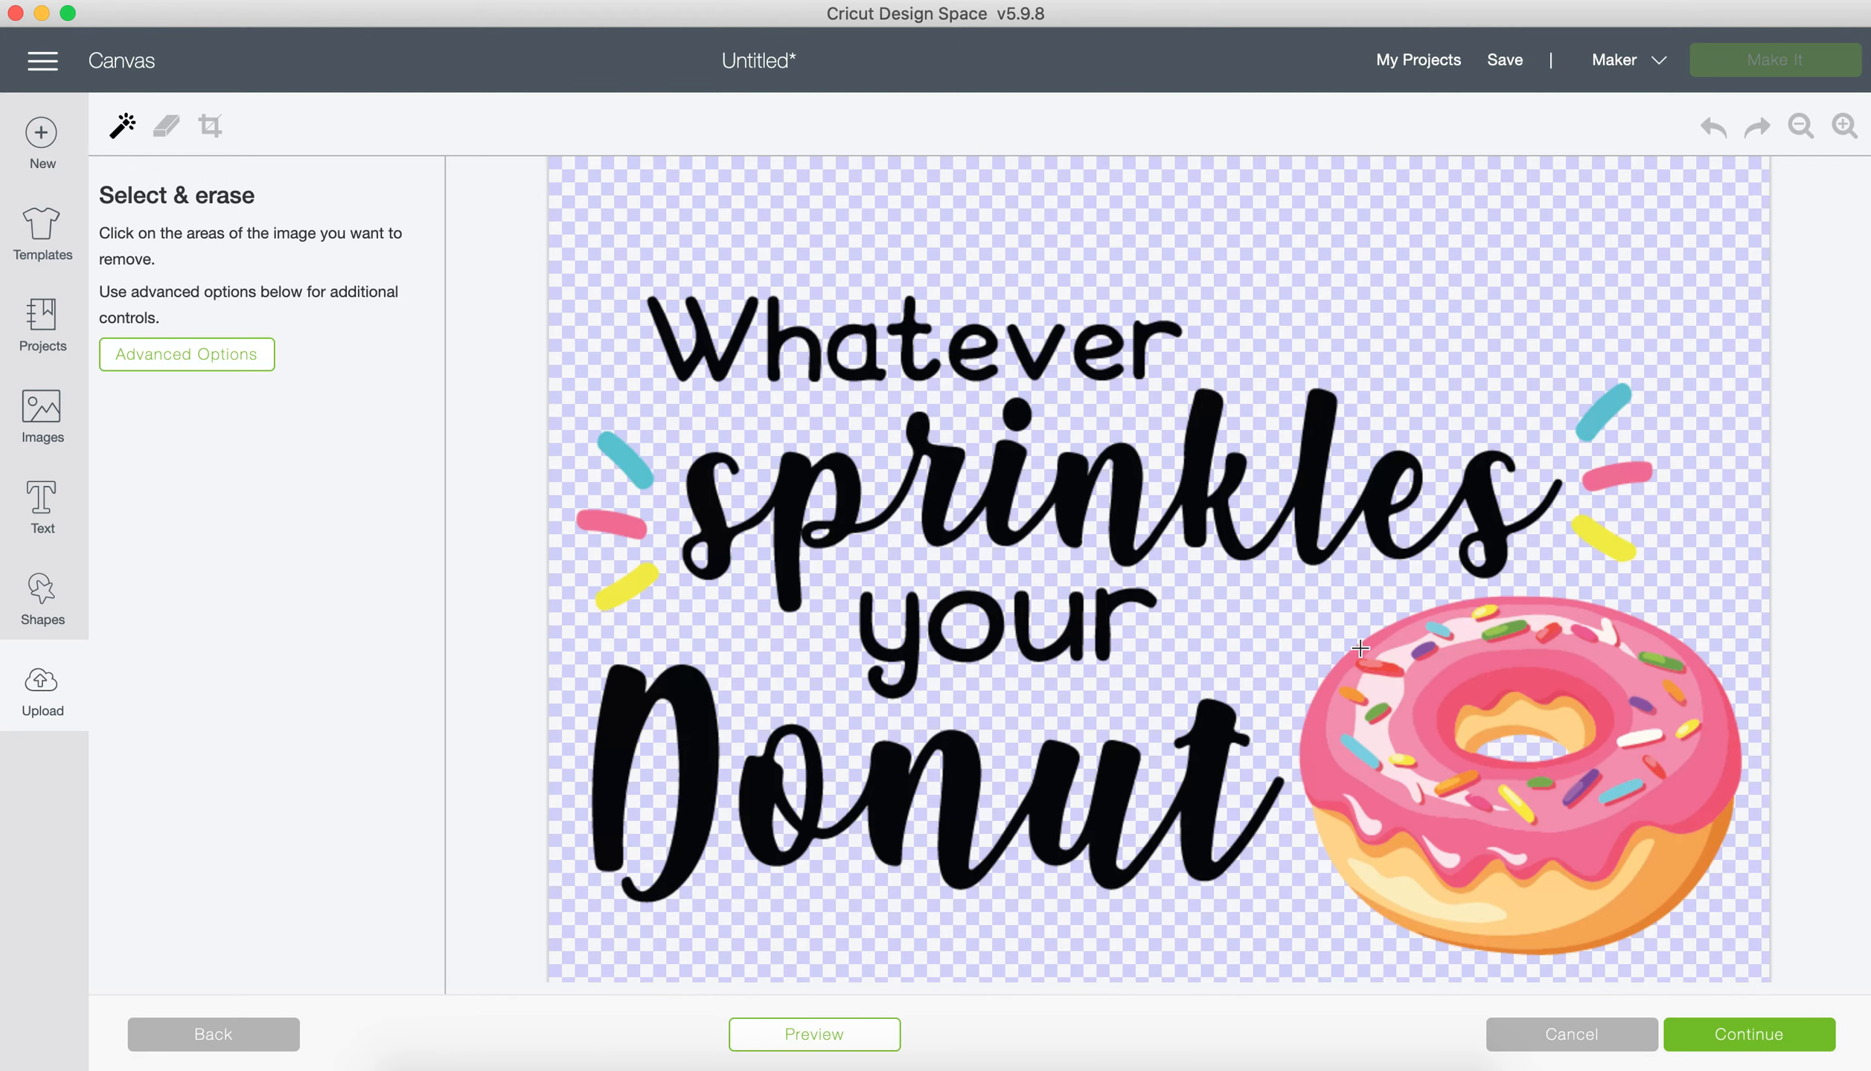
scroll(1359, 648, down, 3)
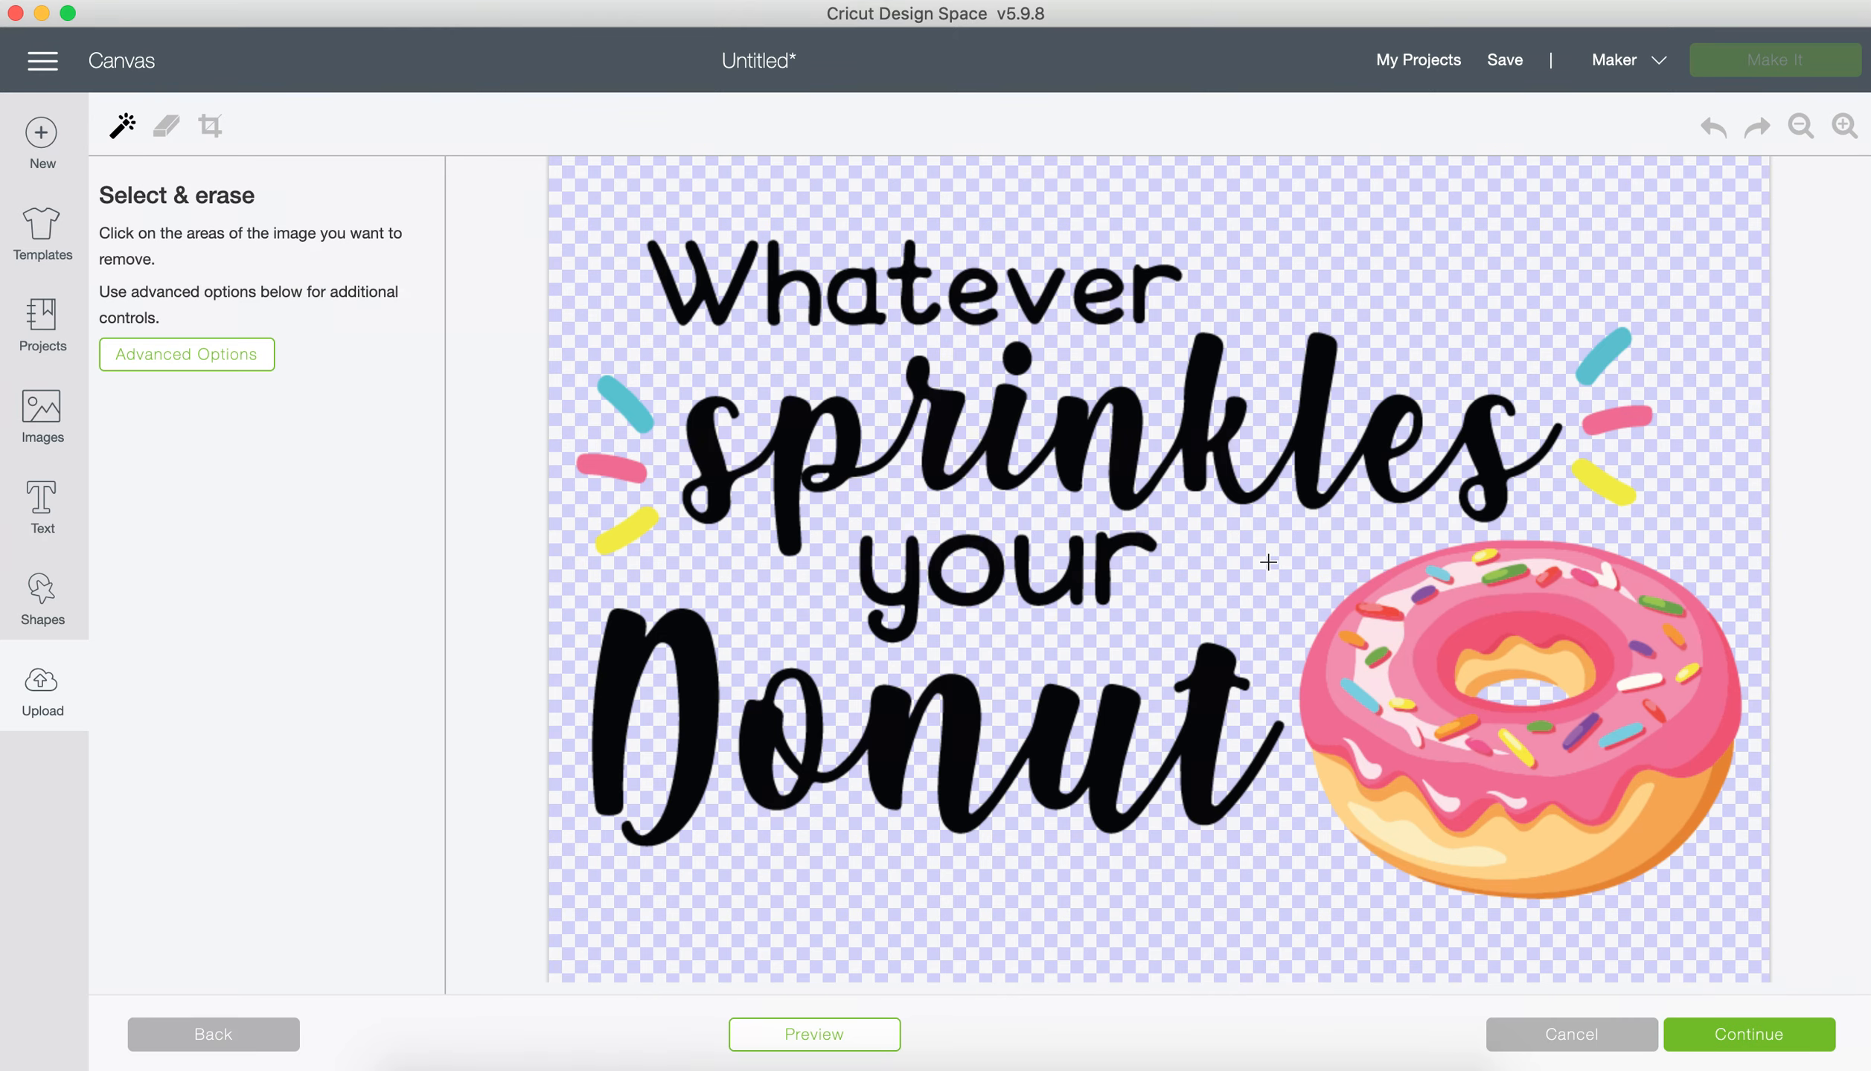
click(1749, 1038)
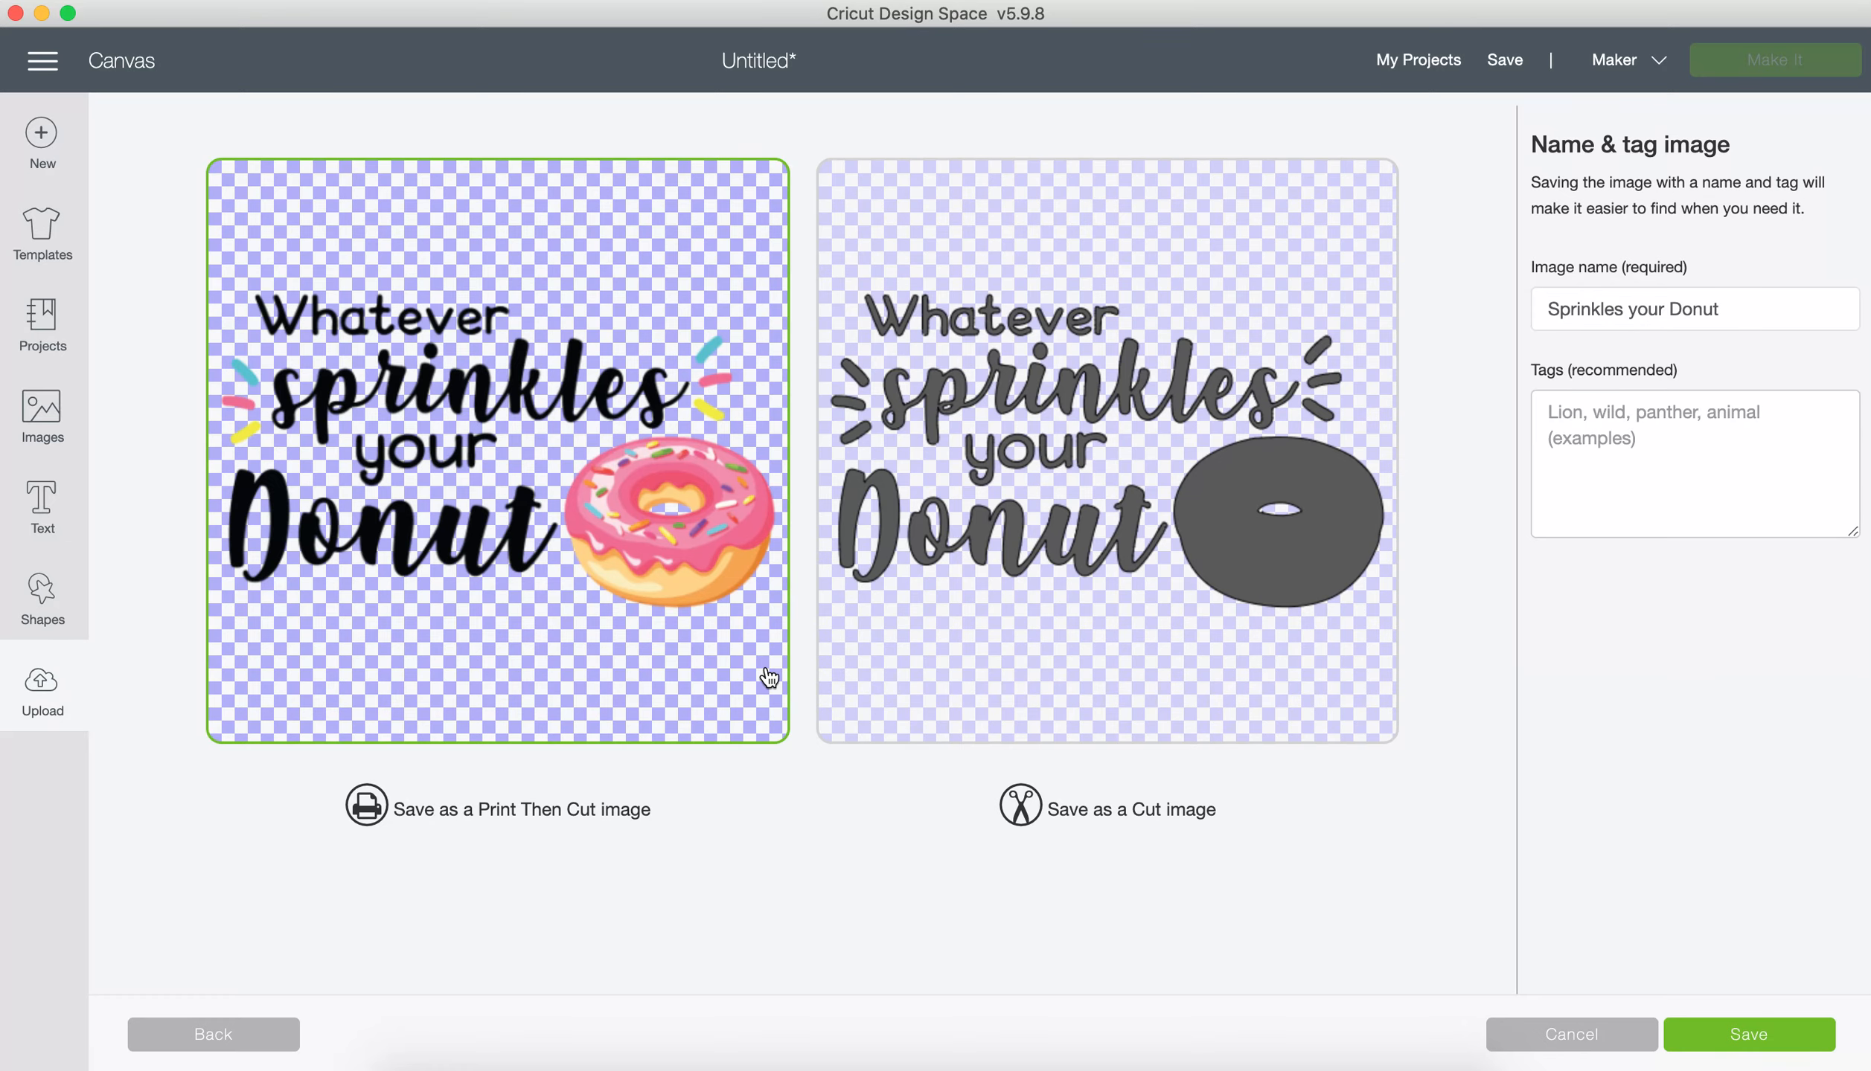
Step: Save the PNG design as a Print Then Cut image and insert it onto the canvas
click(1107, 567)
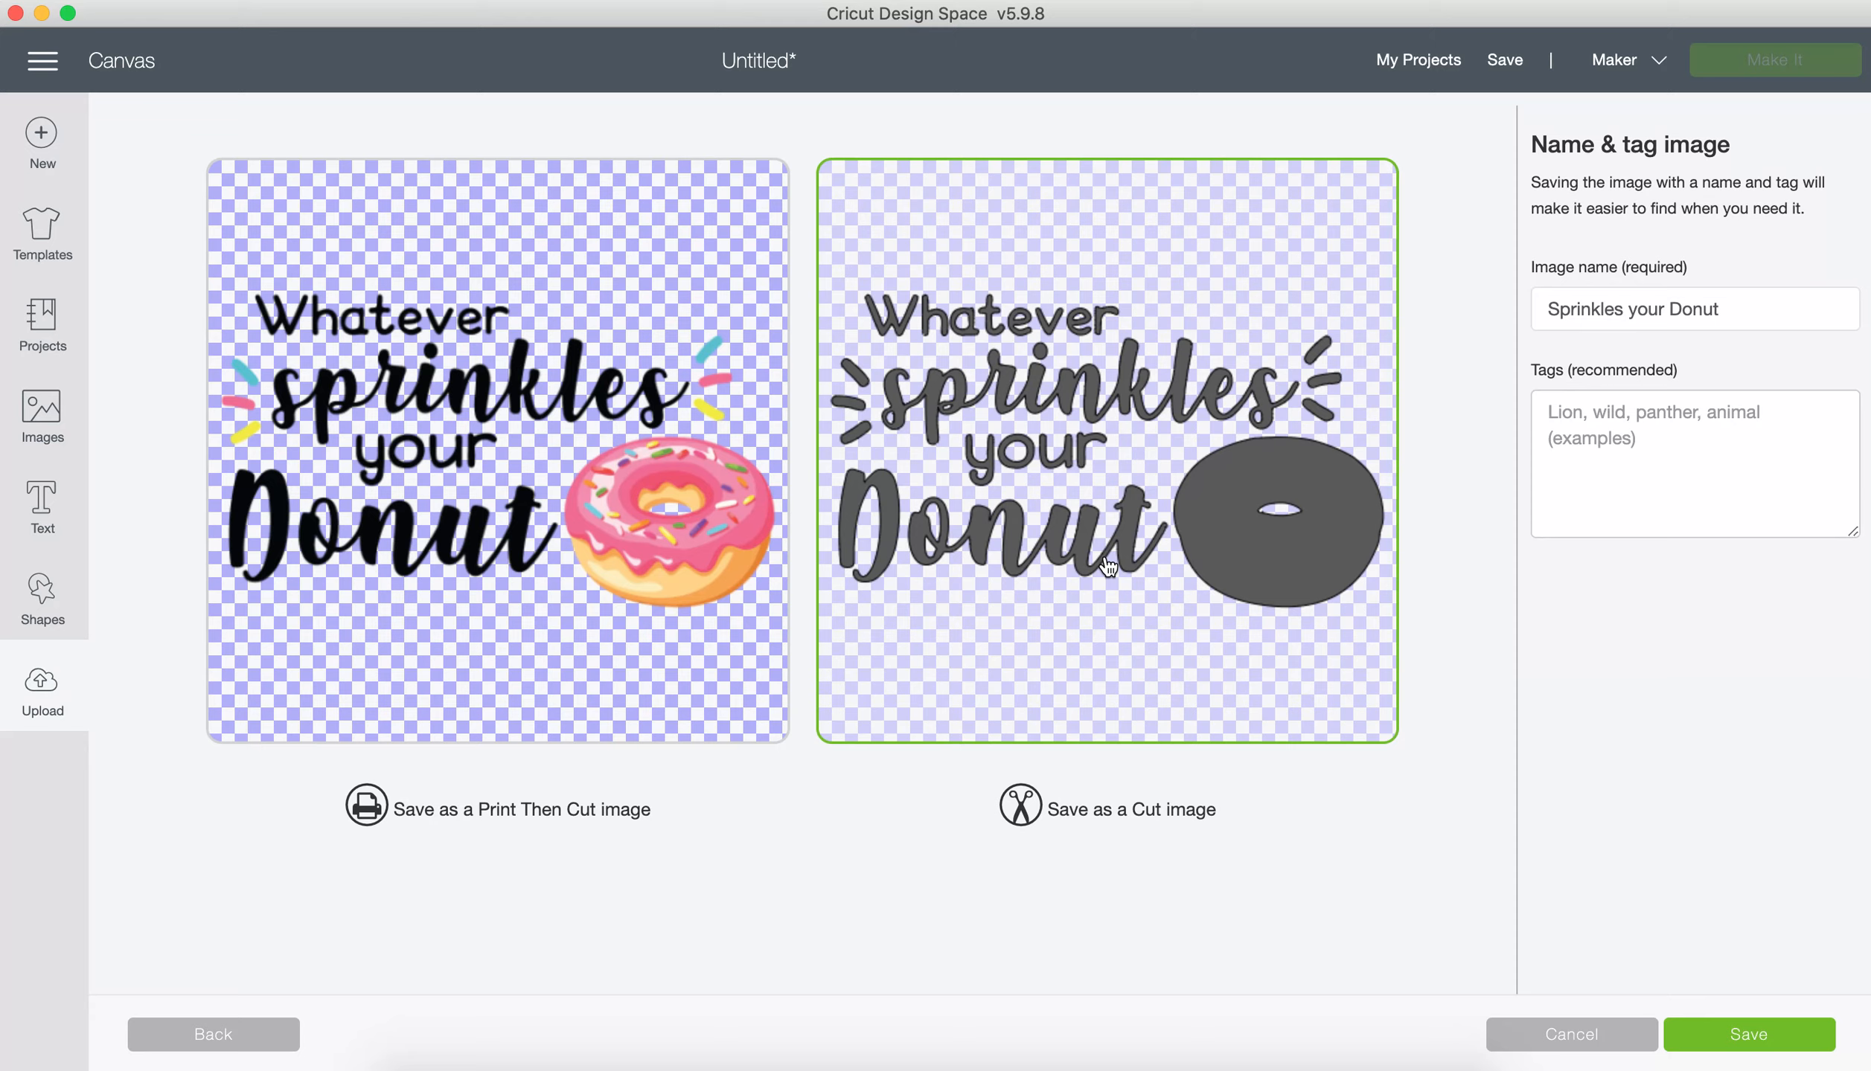
click(677, 562)
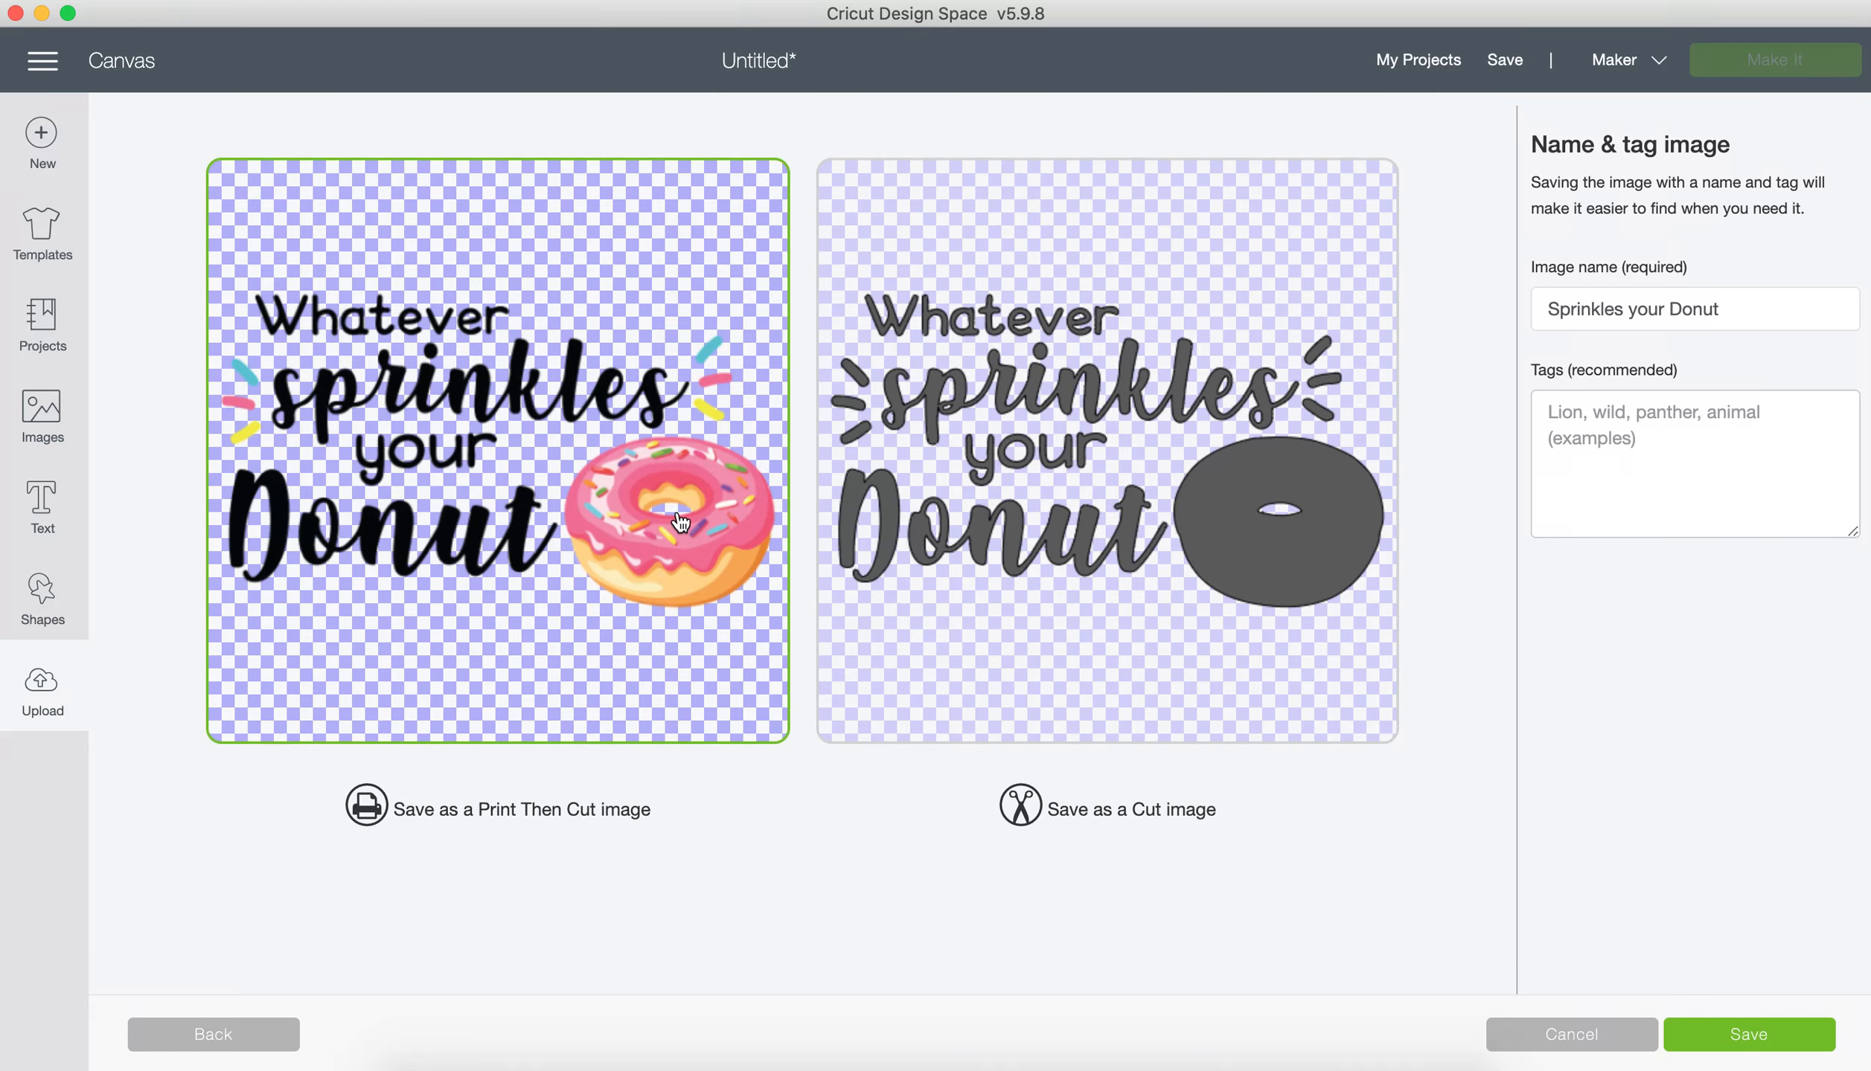
click(1749, 1043)
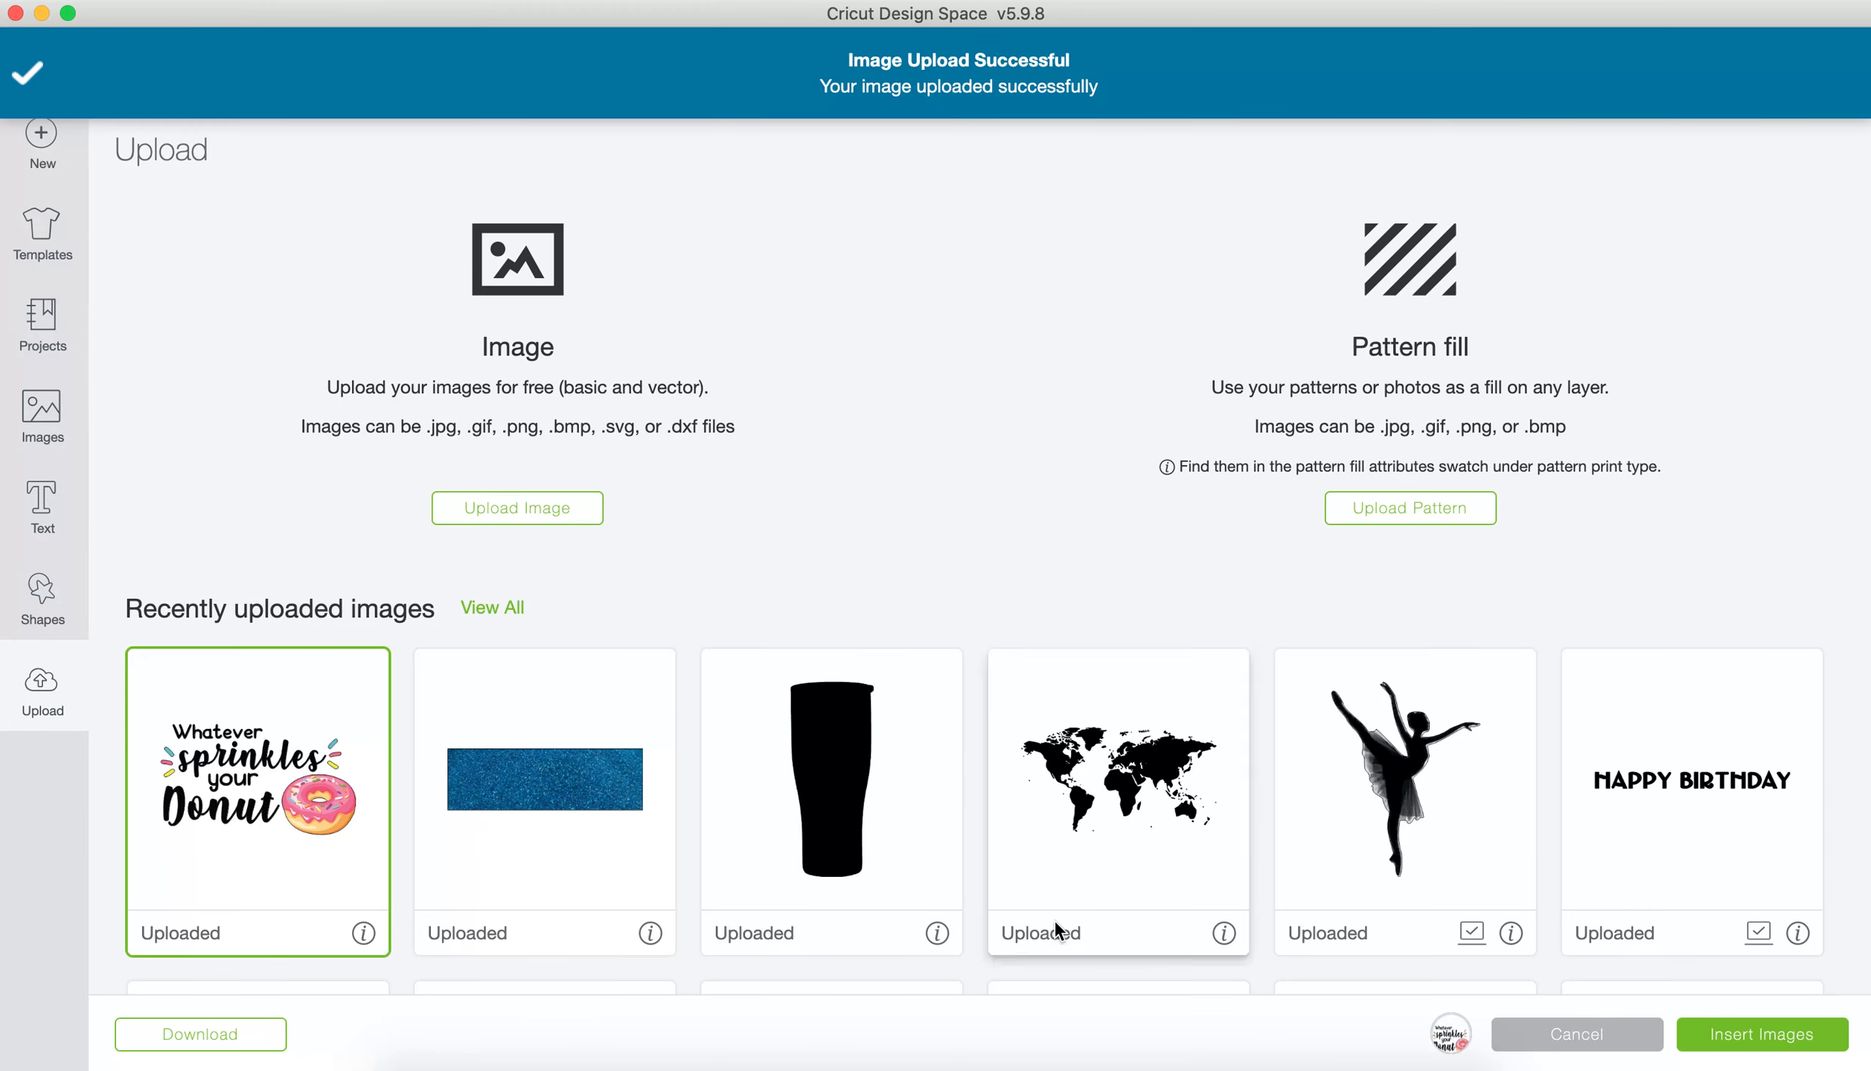
click(1765, 1044)
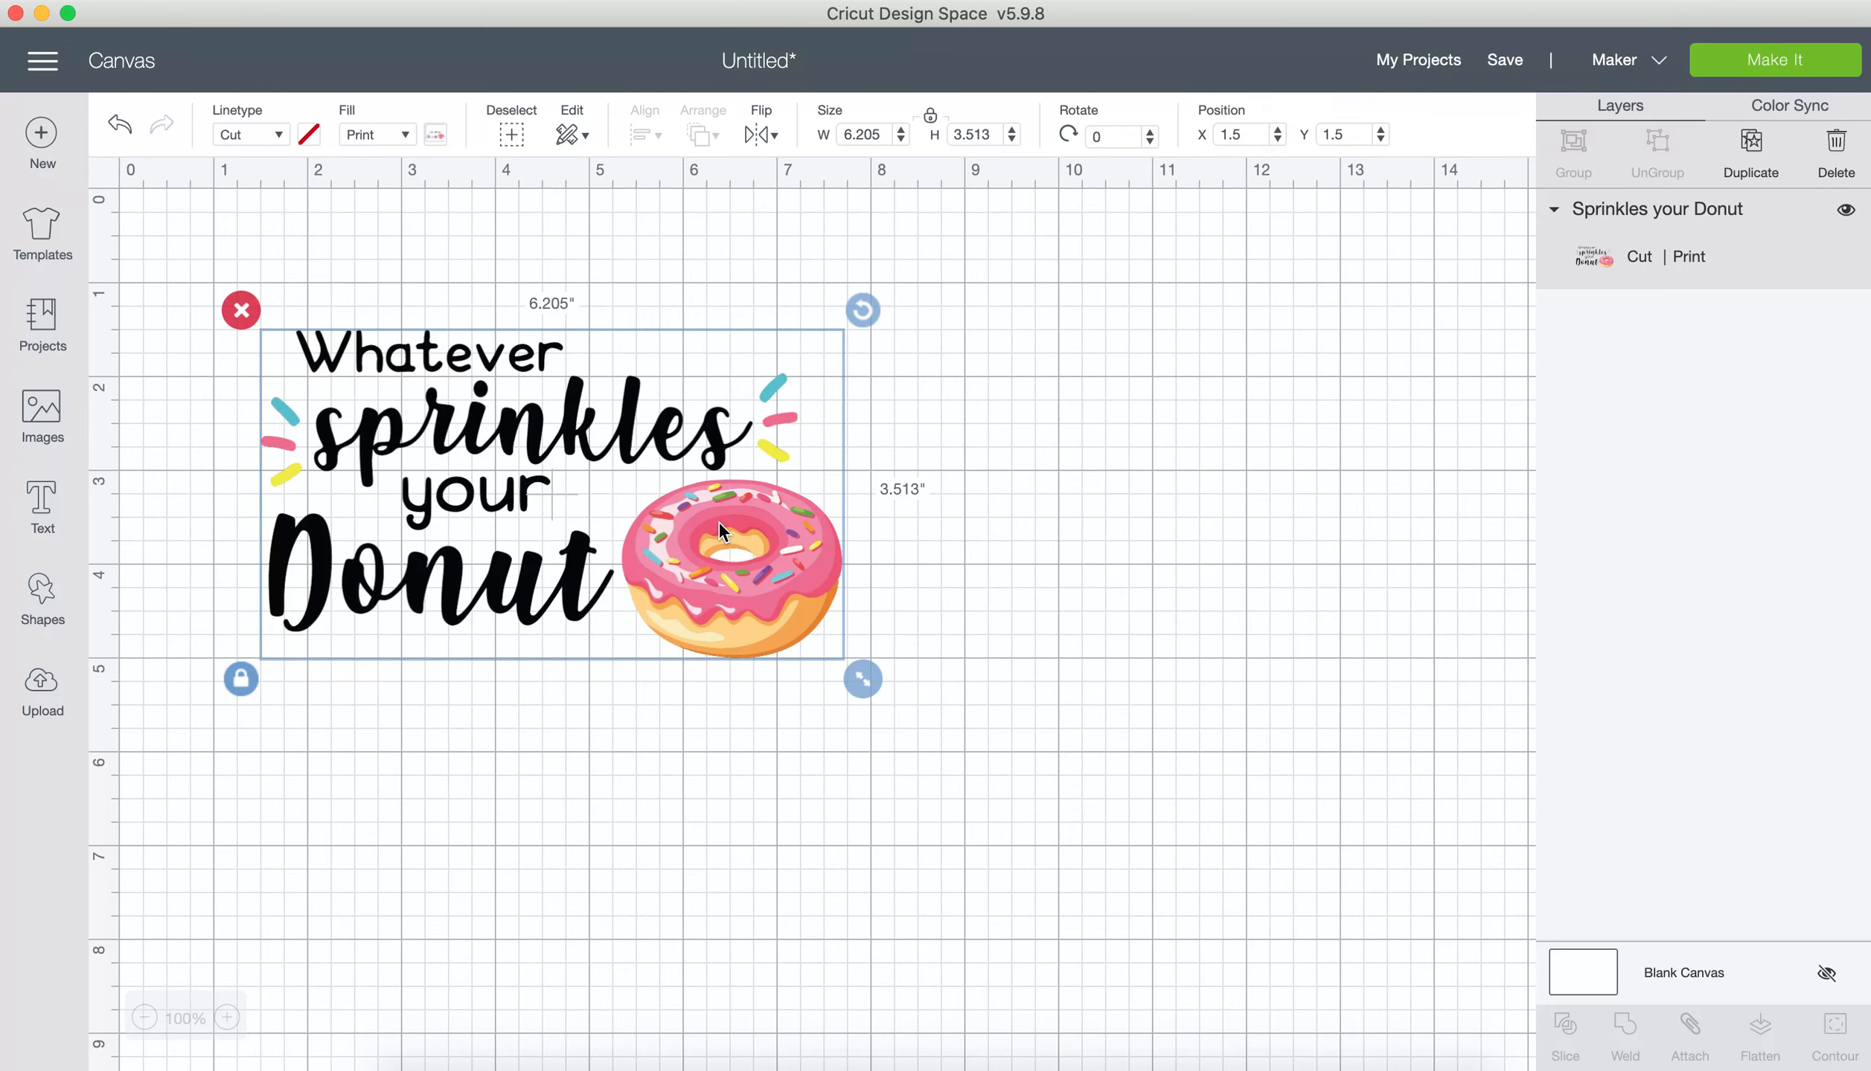
Step: Try enlarging the PNG design to about 7.97 by 4.51 in on the canvas, and delete it
drag(719, 523, 558, 334)
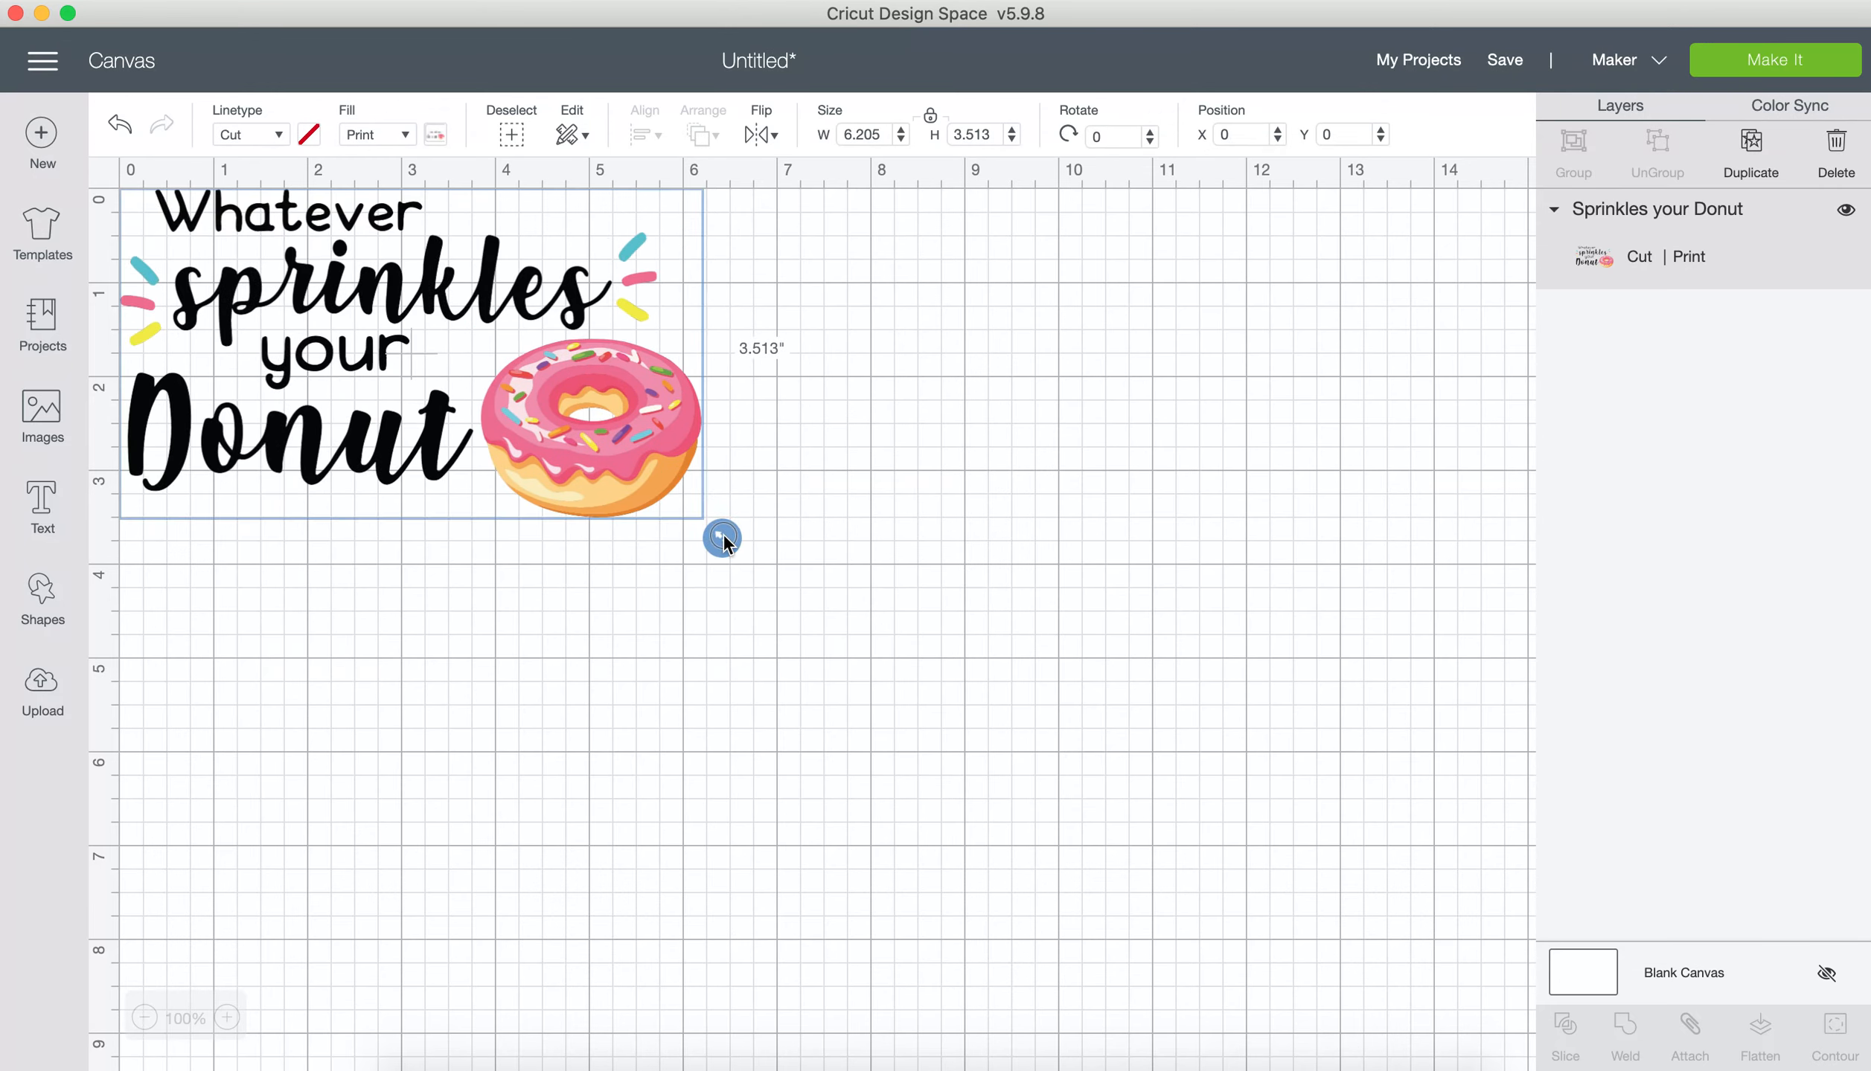
drag(725, 543, 886, 703)
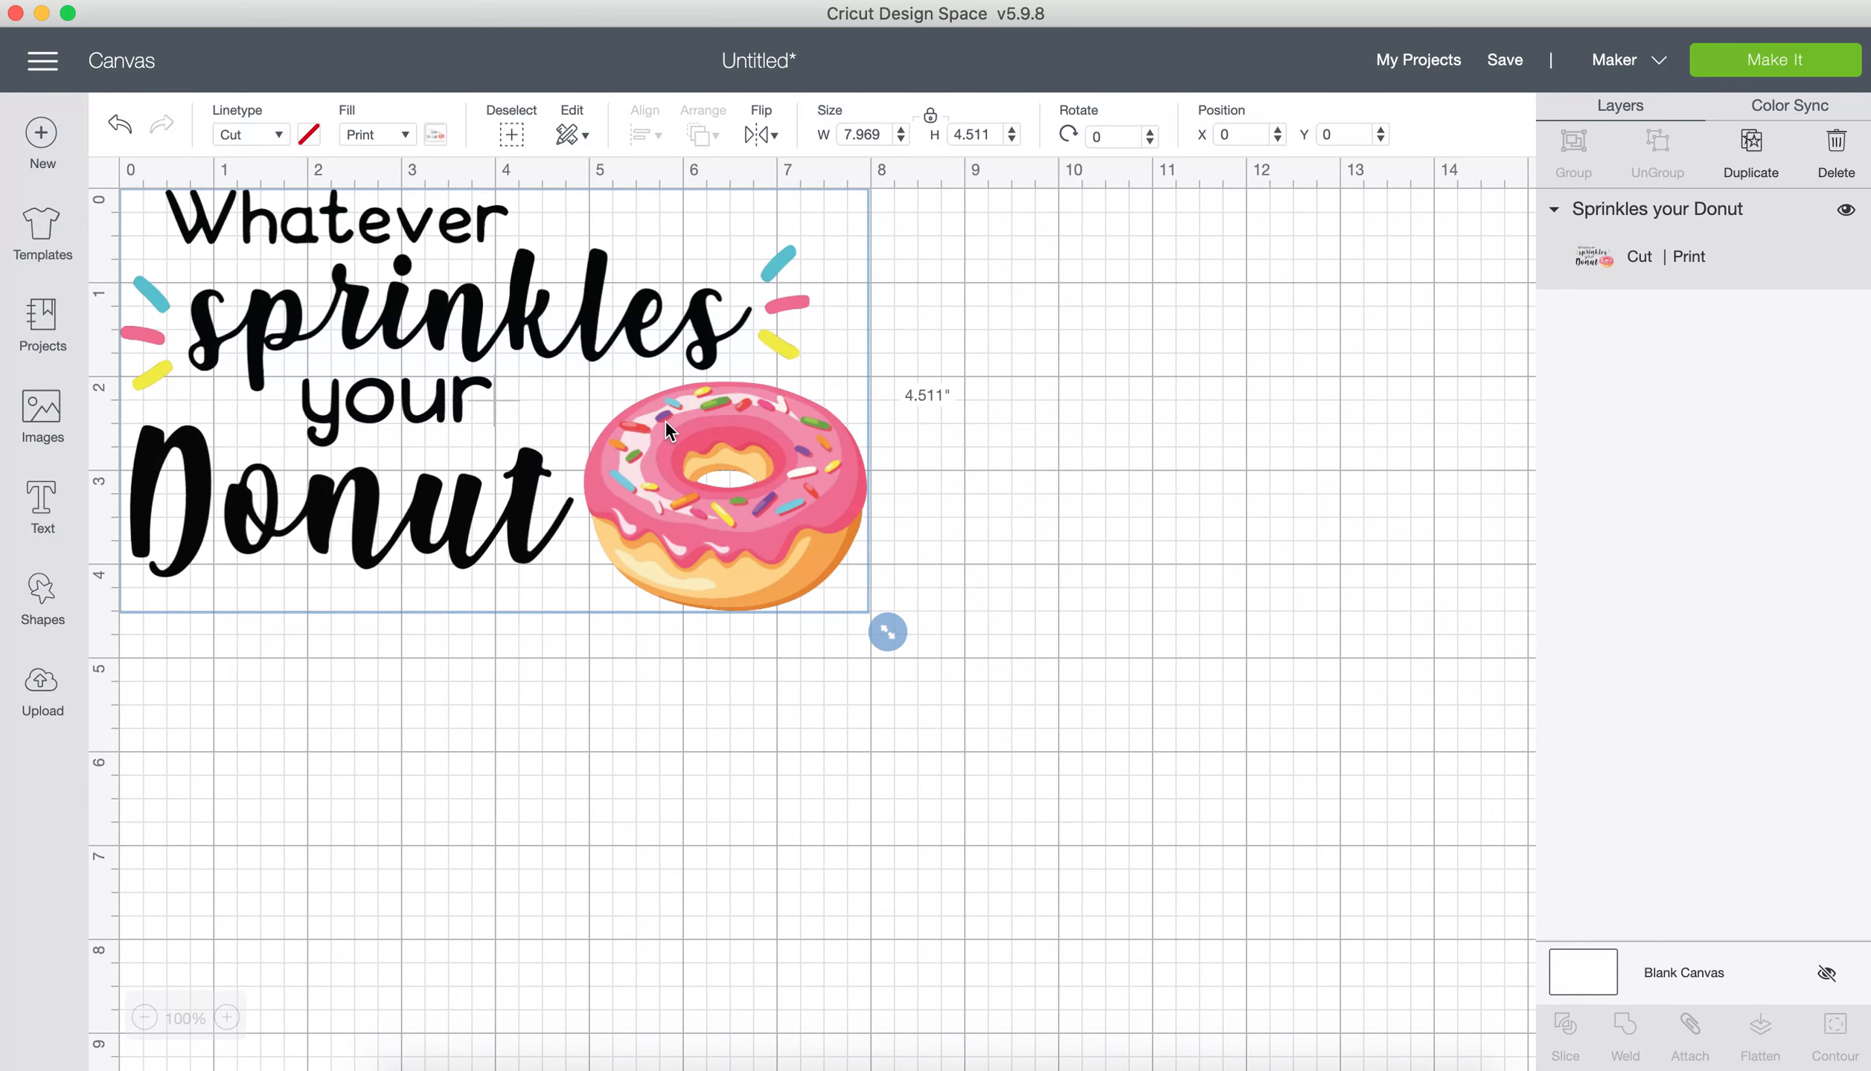
drag(665, 420, 801, 478)
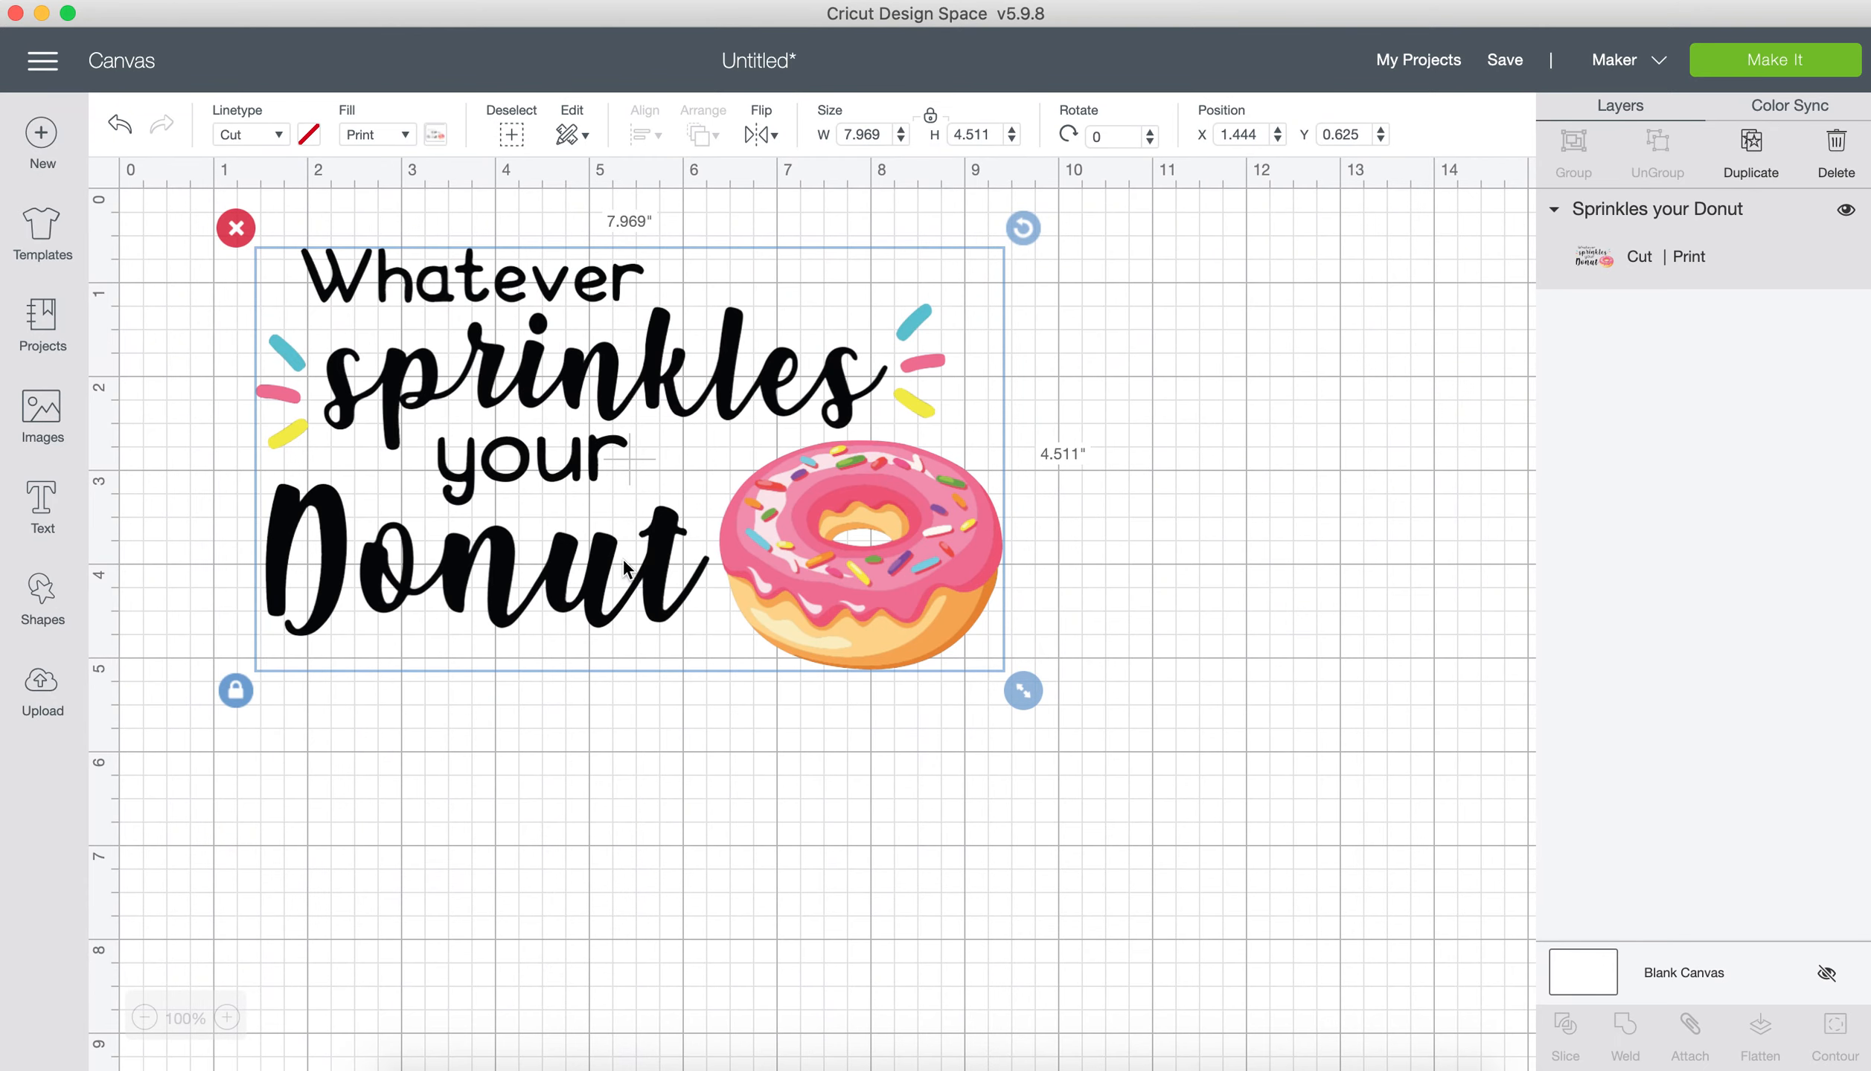
click(234, 226)
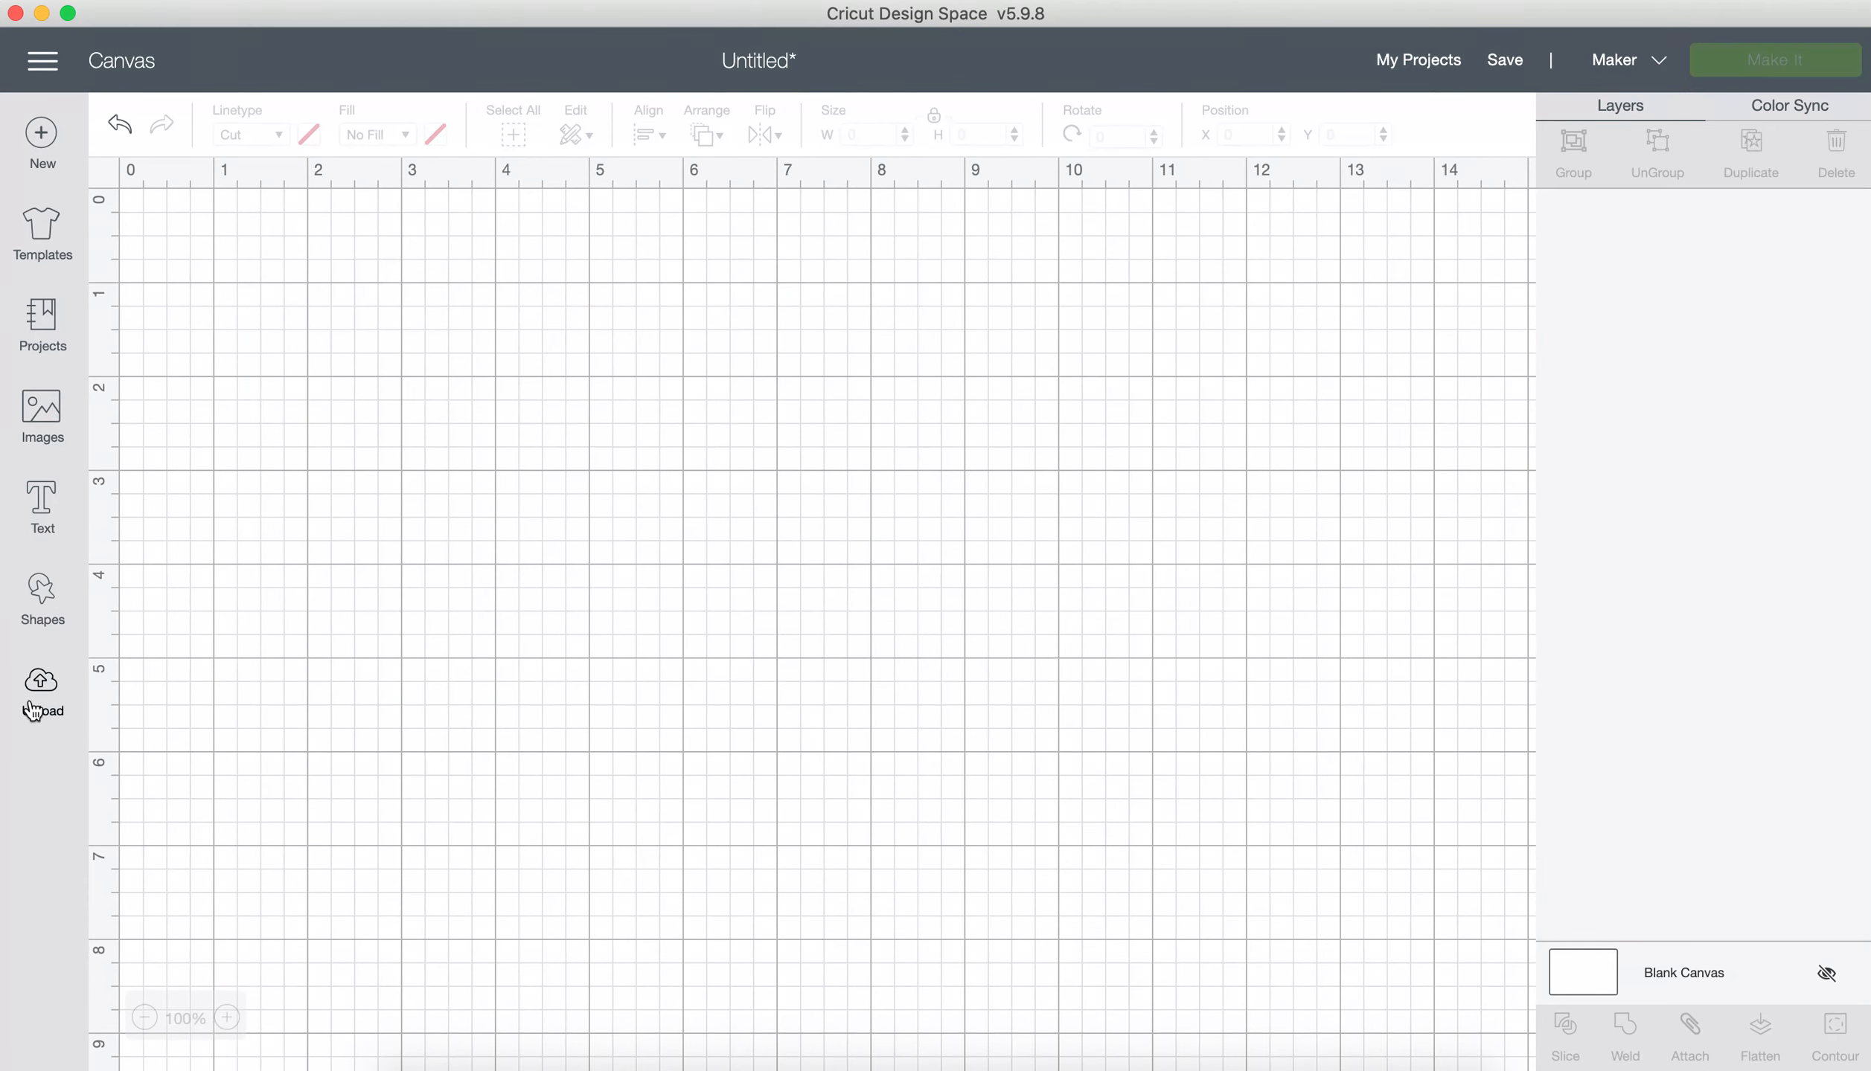
Step: Upload the vector file Sprinkles your Donut.svg and save it under its existing name
click(40, 691)
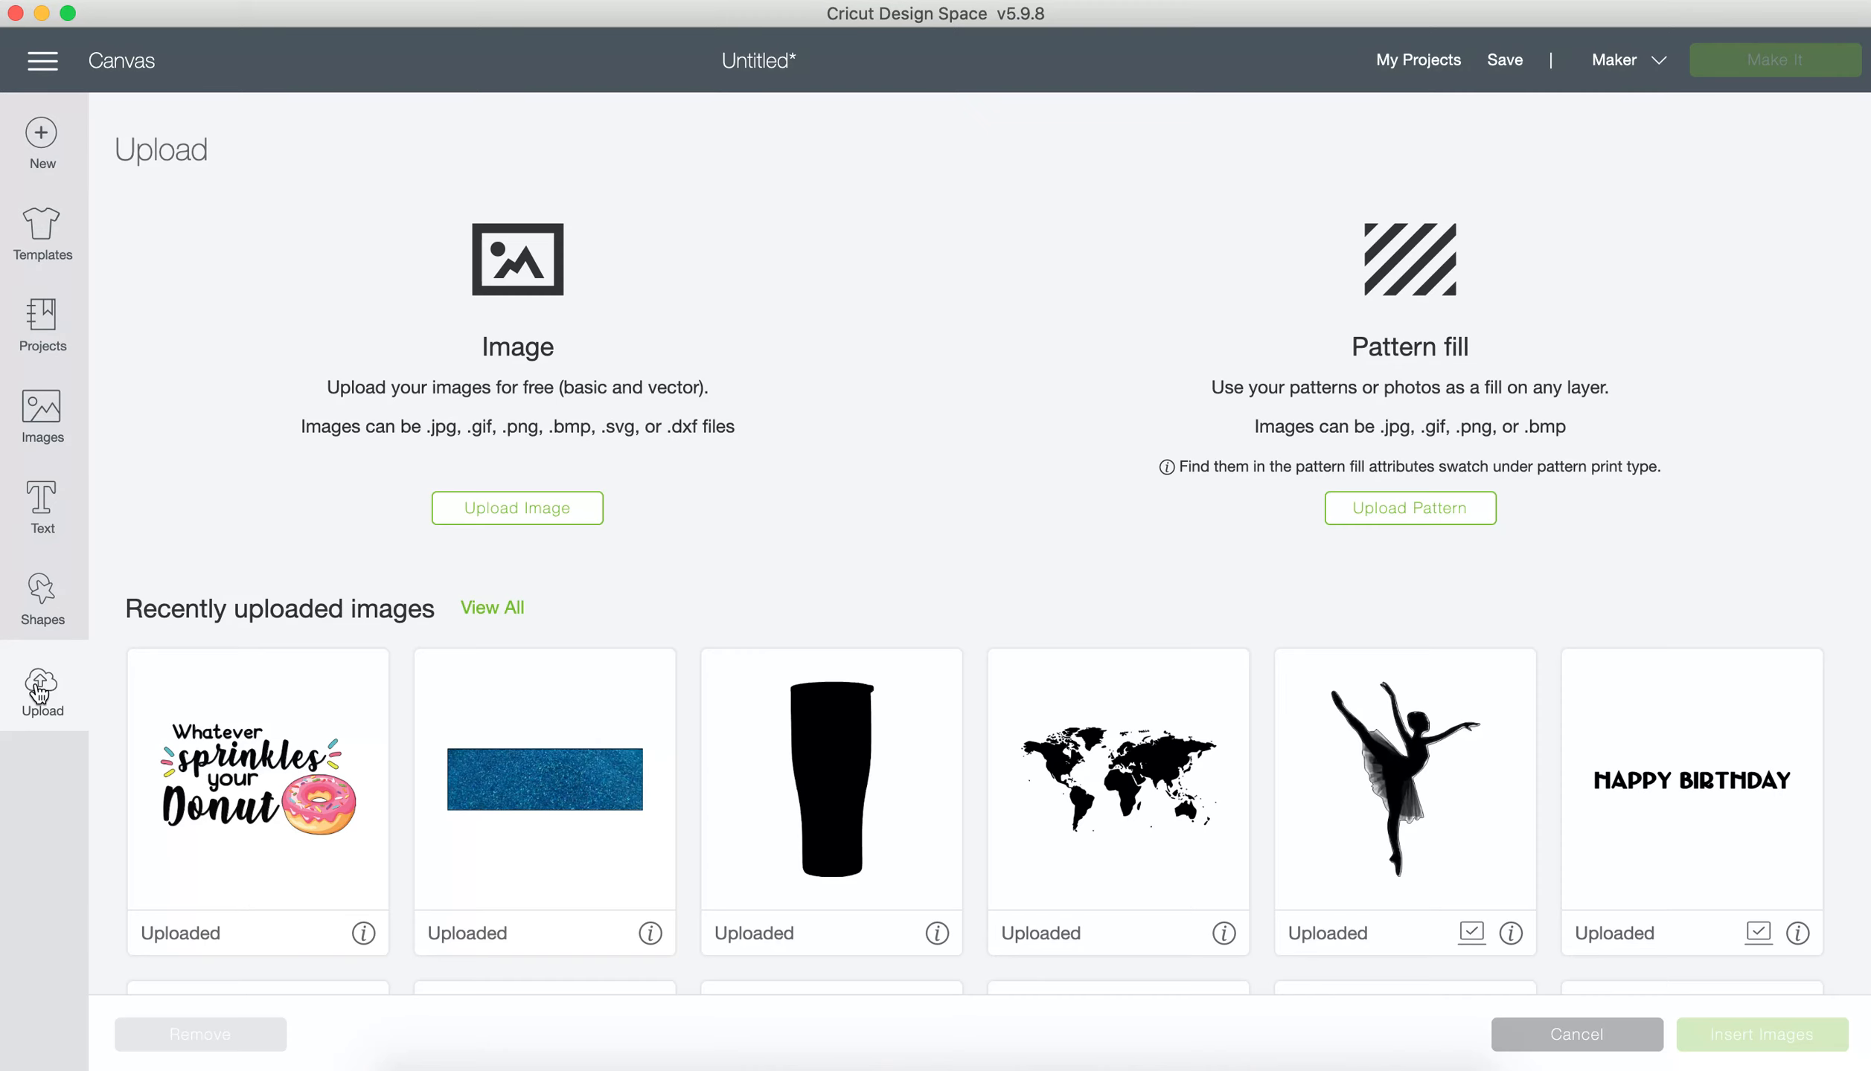
click(523, 520)
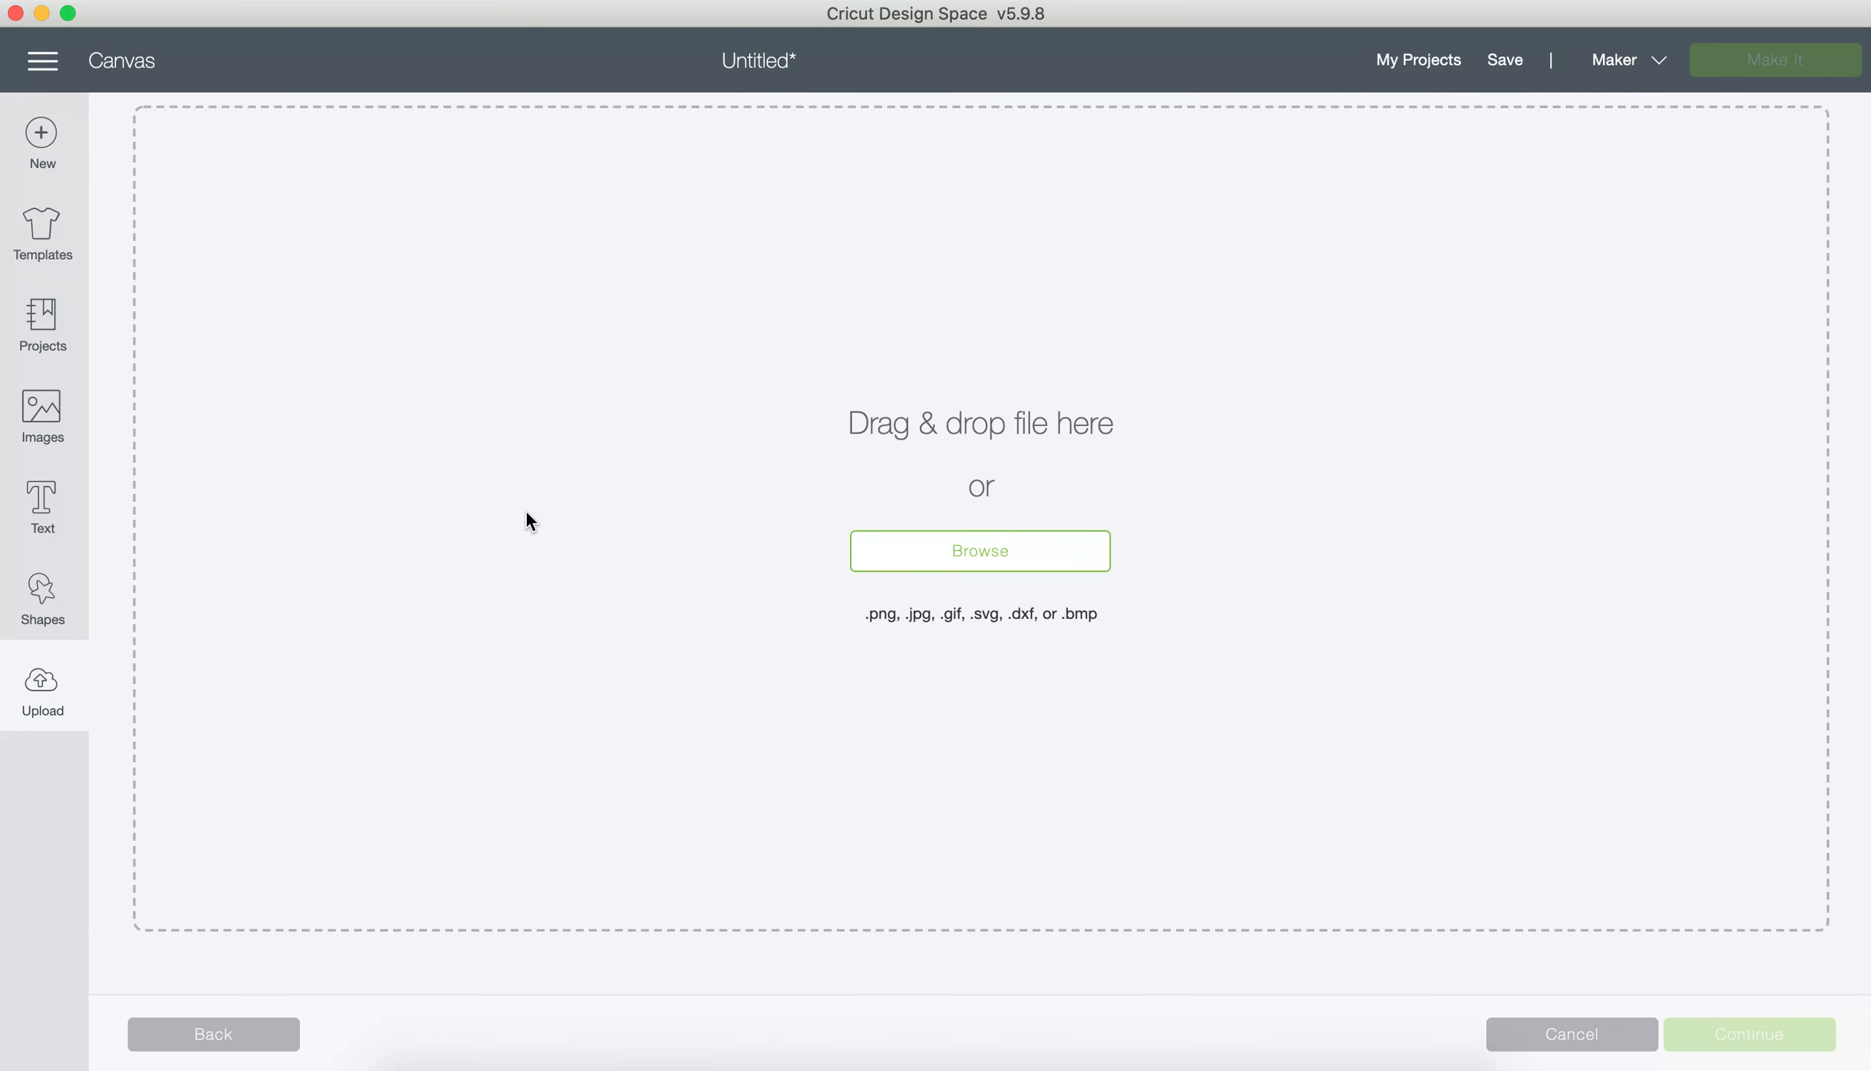
click(946, 570)
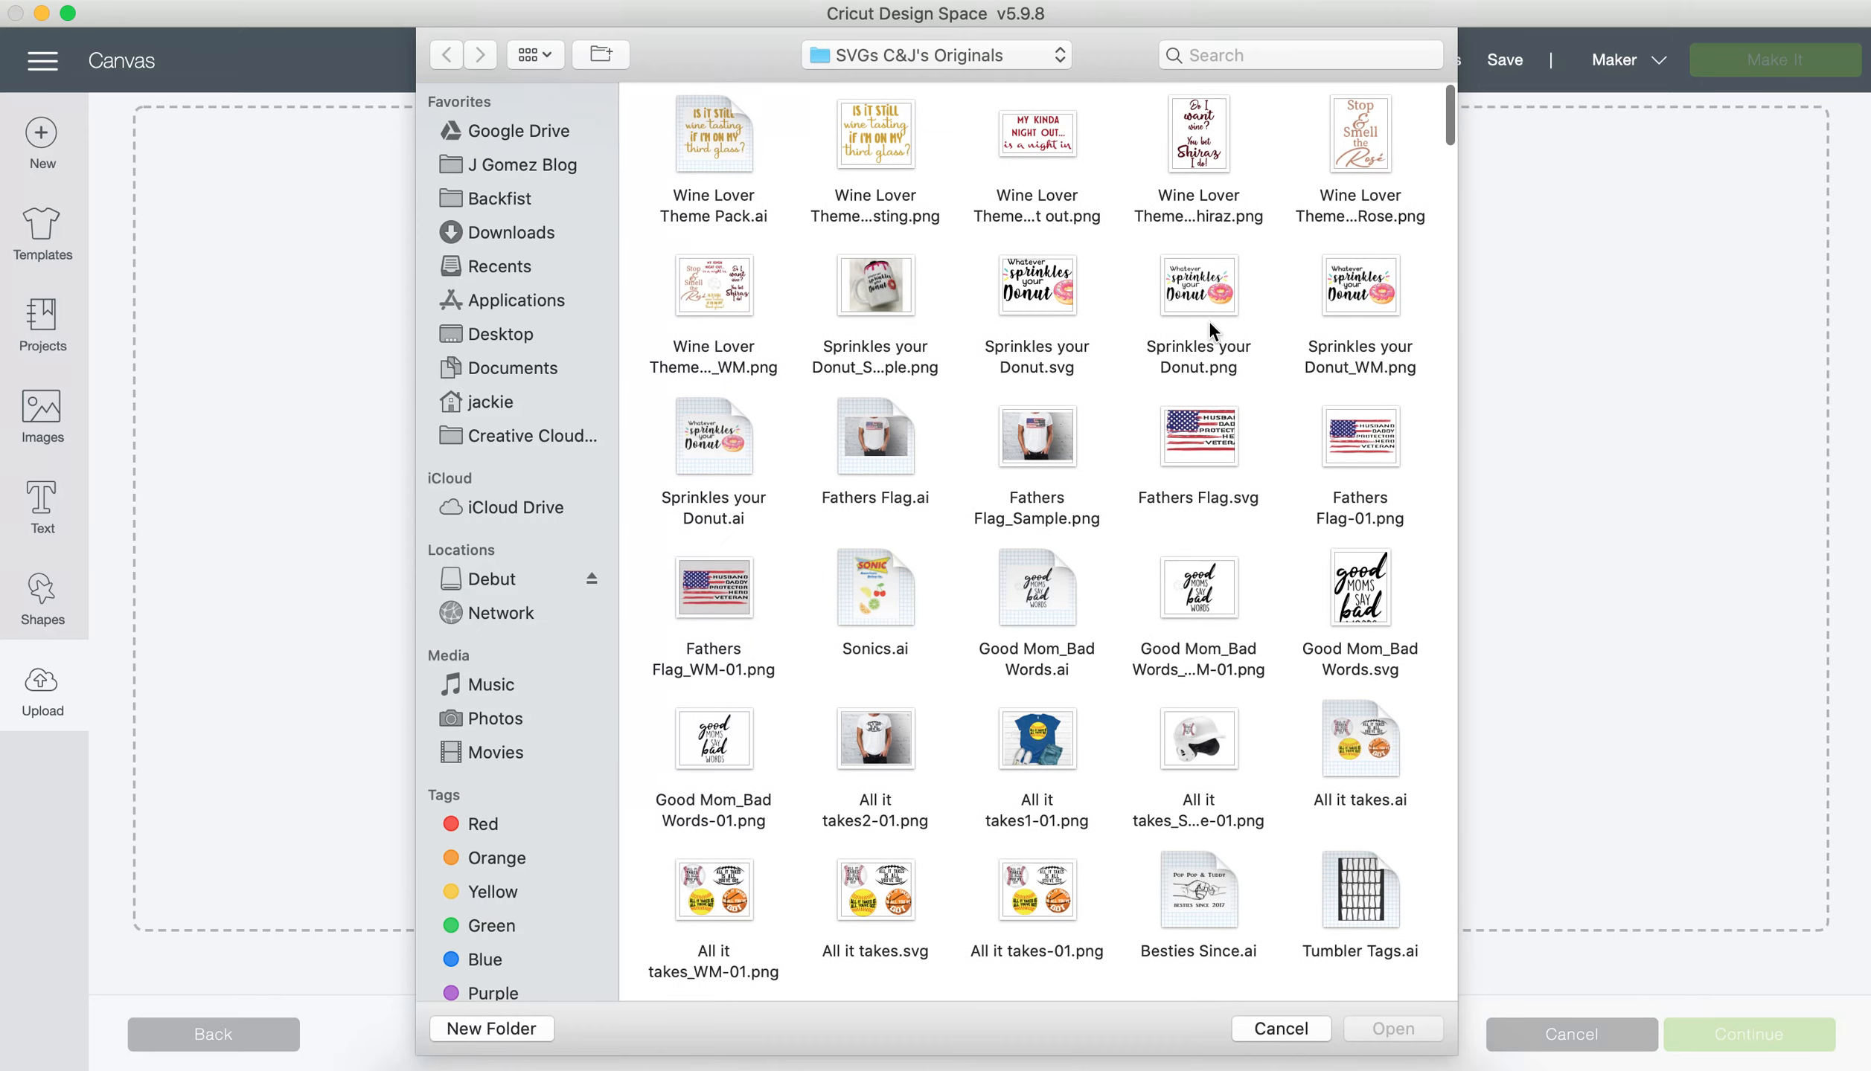
double_click(1041, 291)
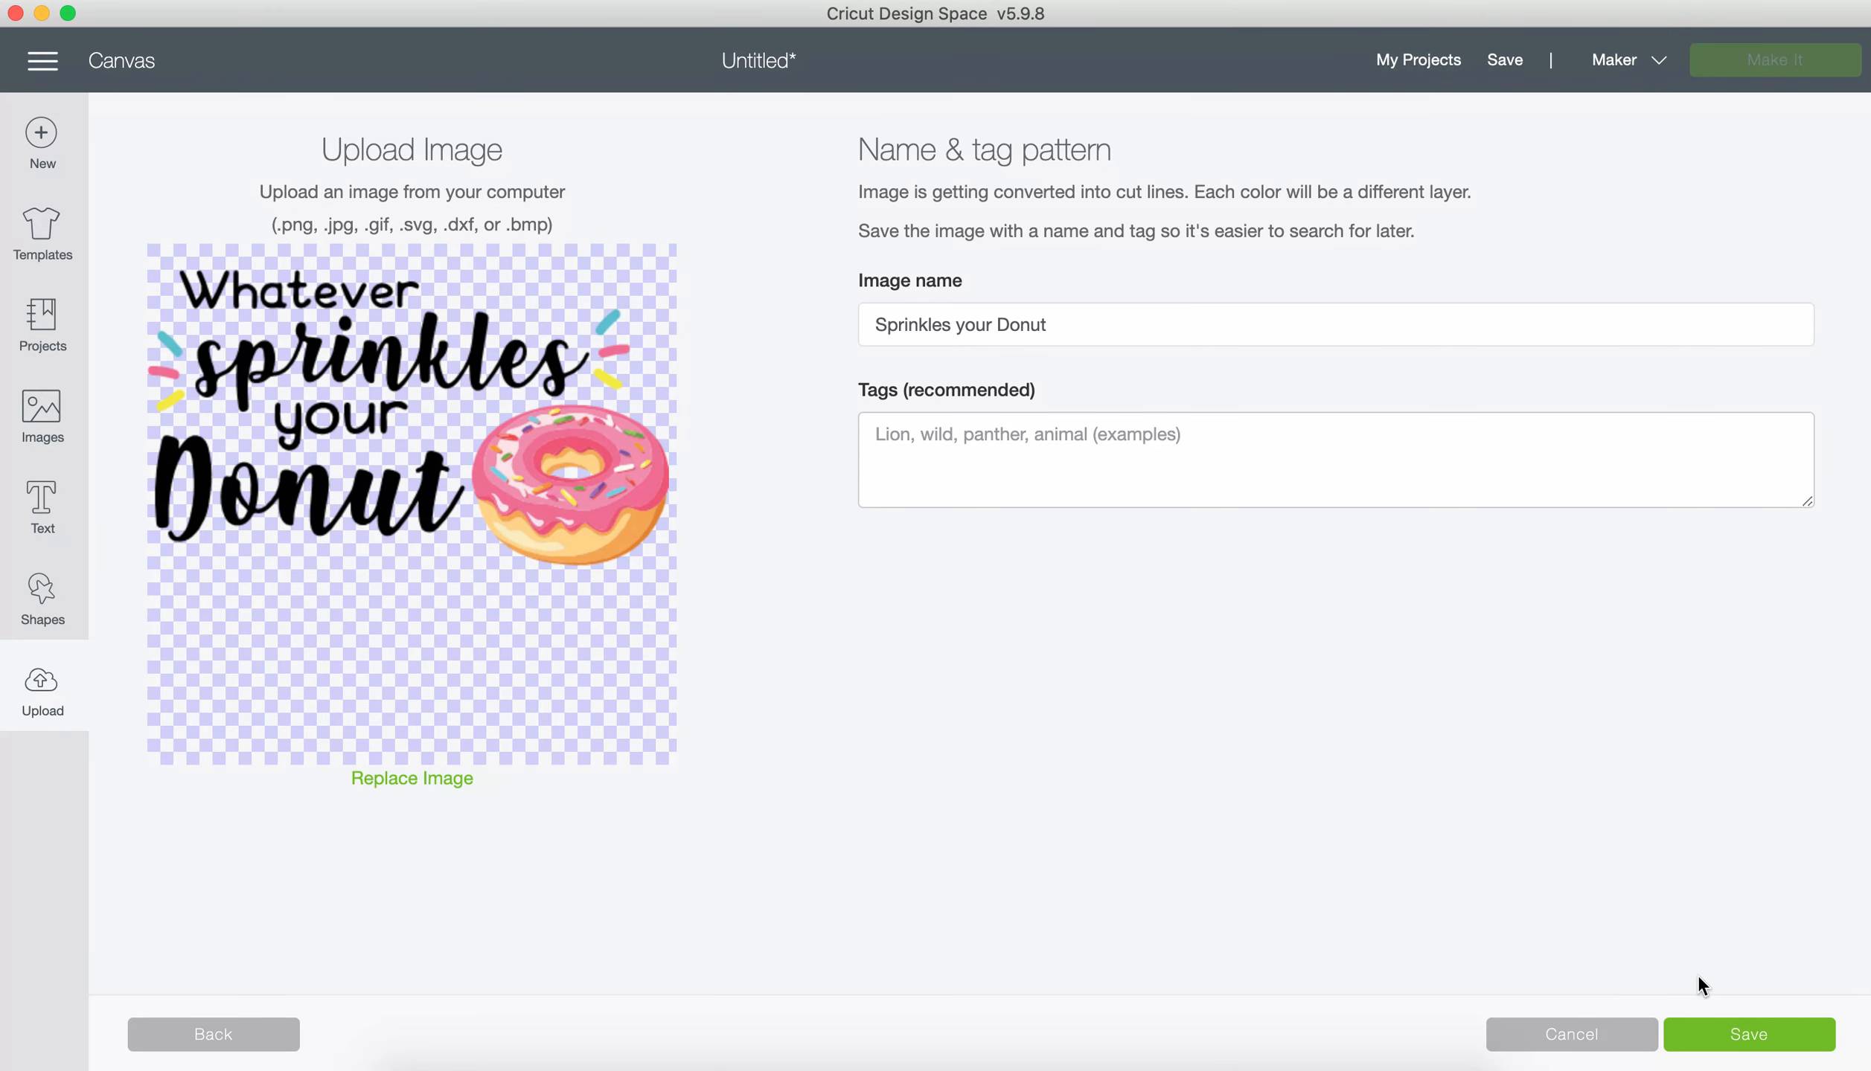
click(1722, 1041)
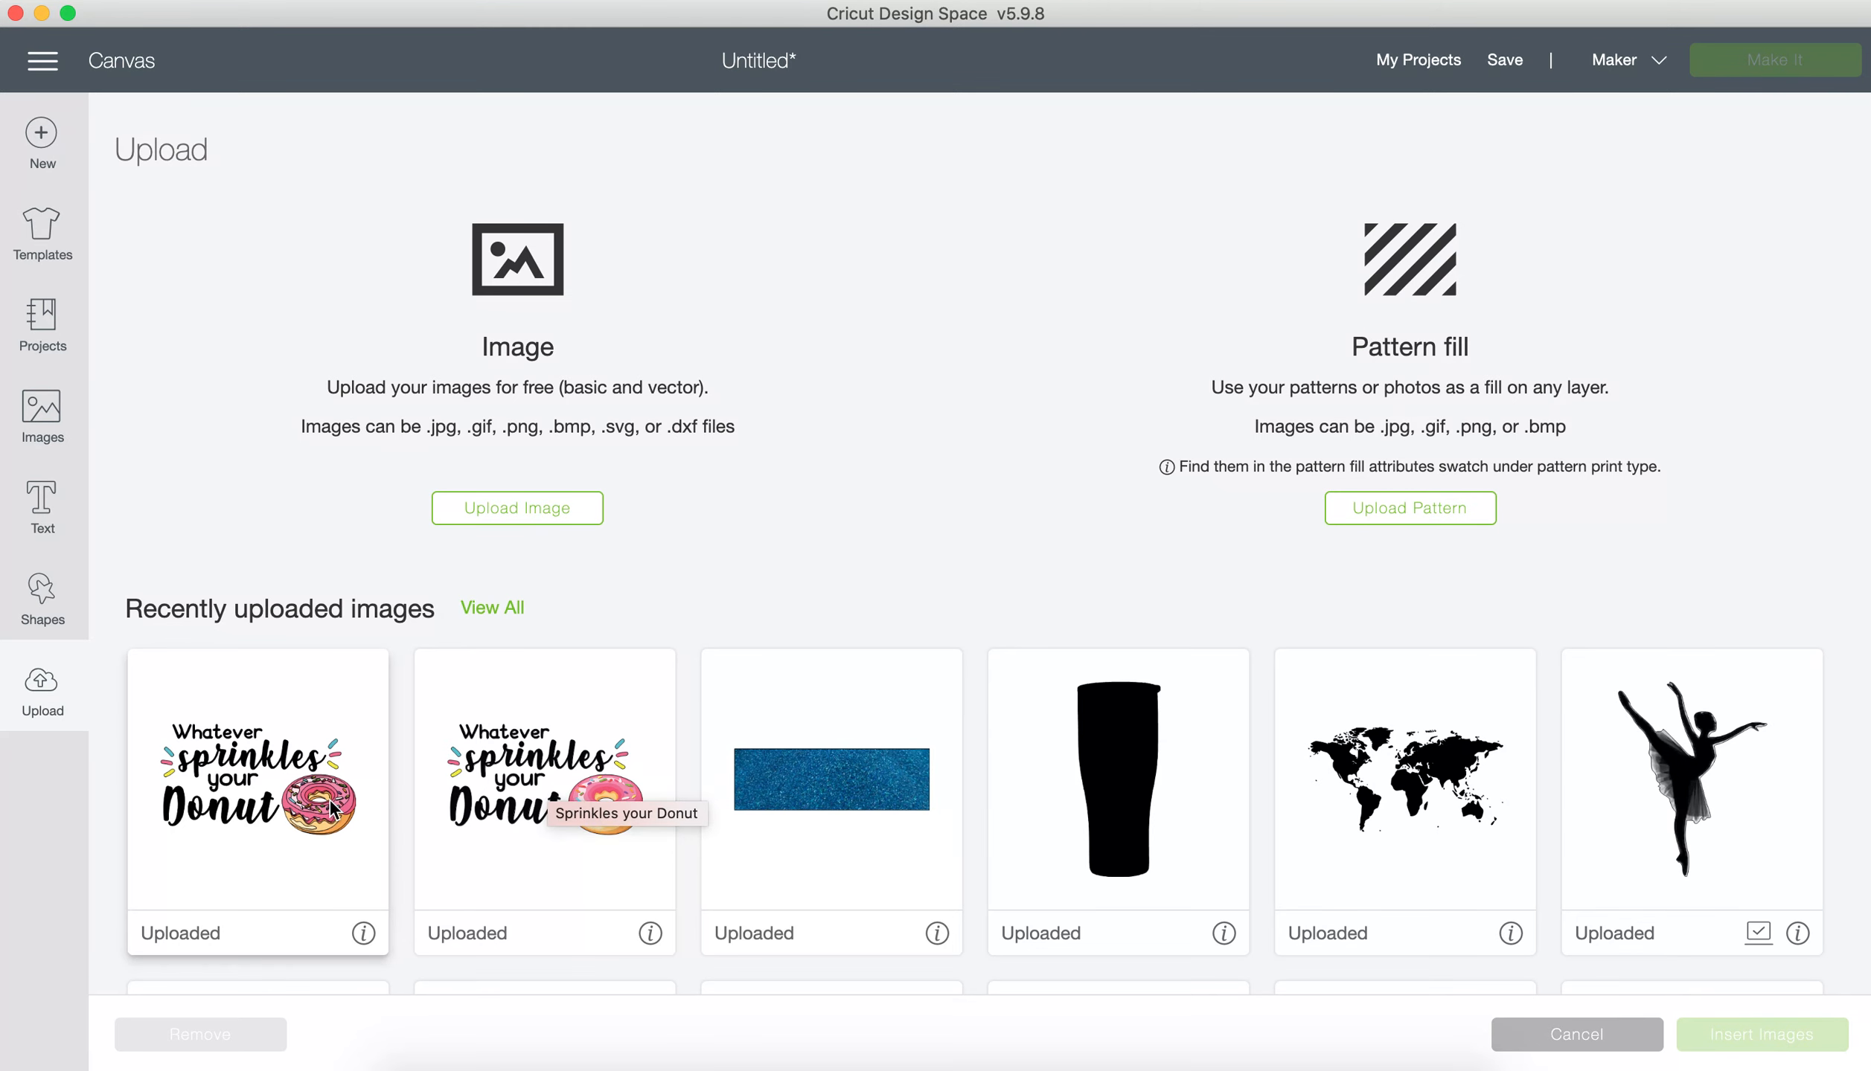
Step: Insert the uploaded SVG design and move it up on the canvas to about X 1.436, Y 0.761
click(324, 846)
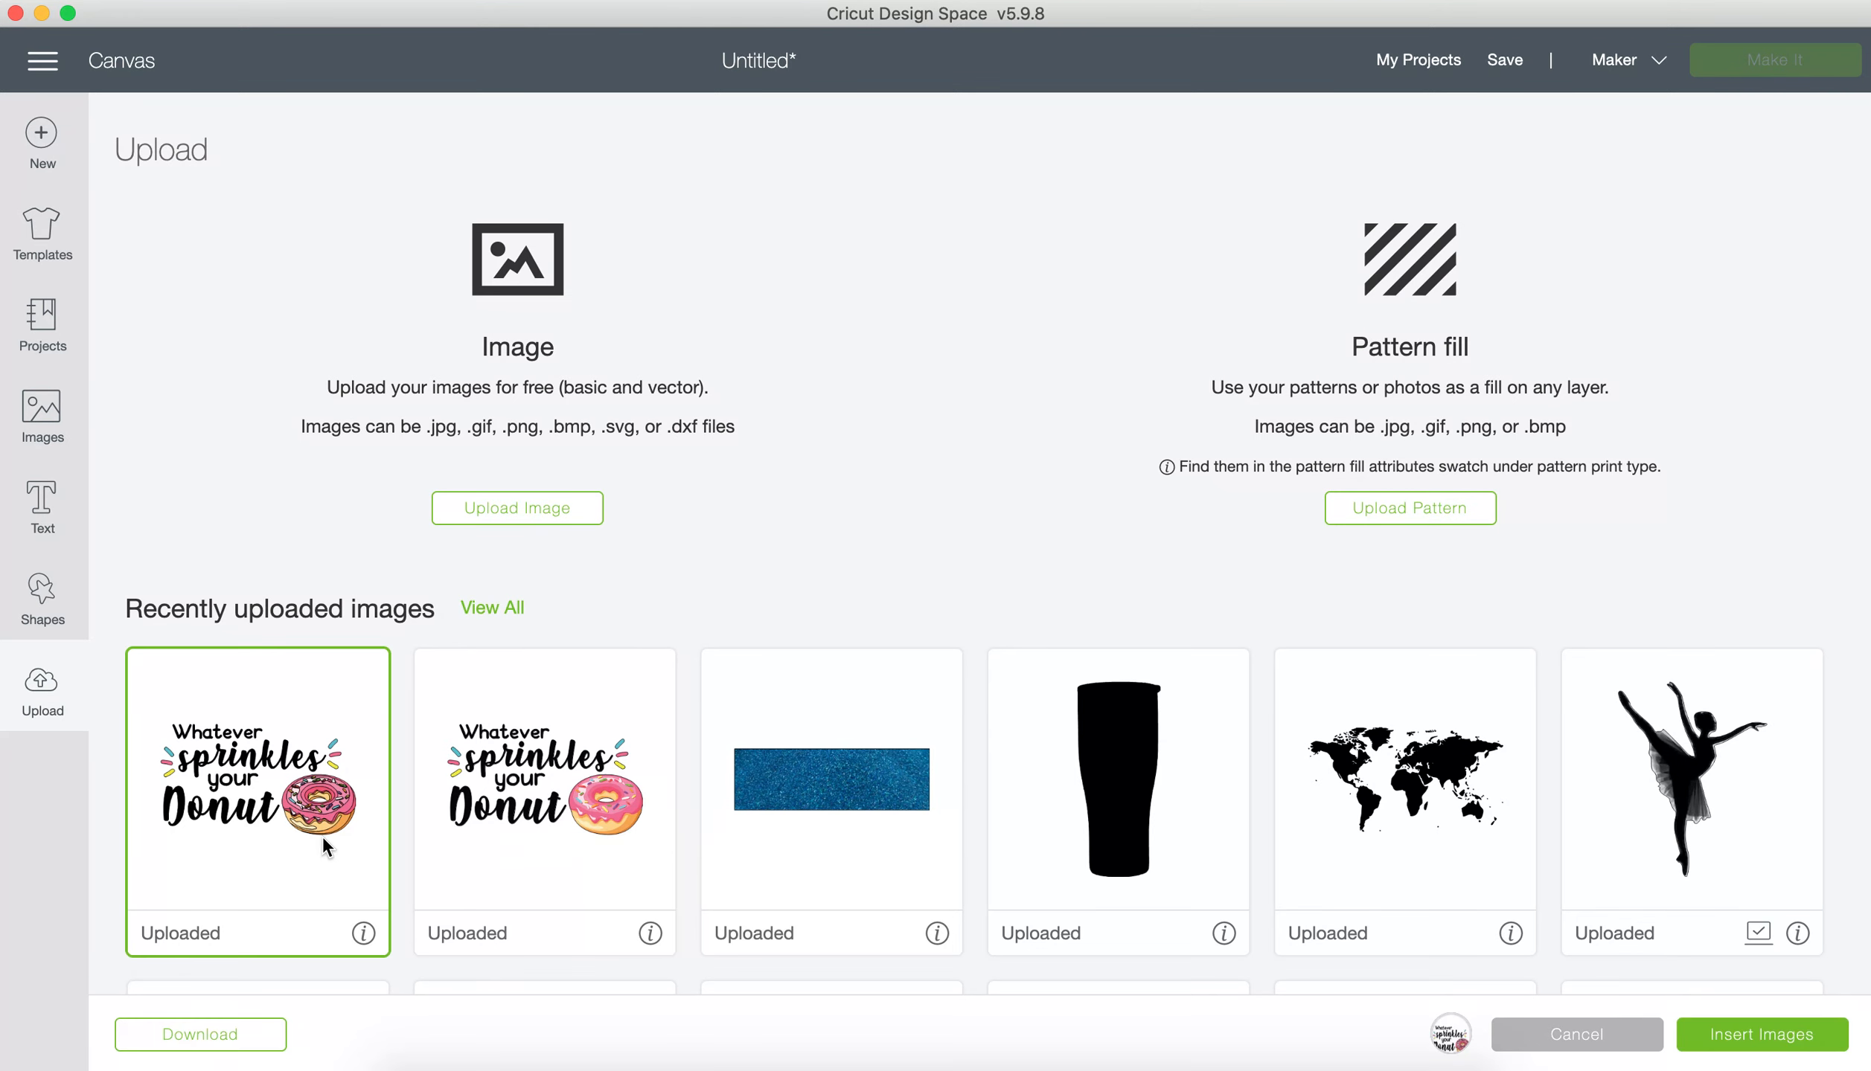
click(1781, 1037)
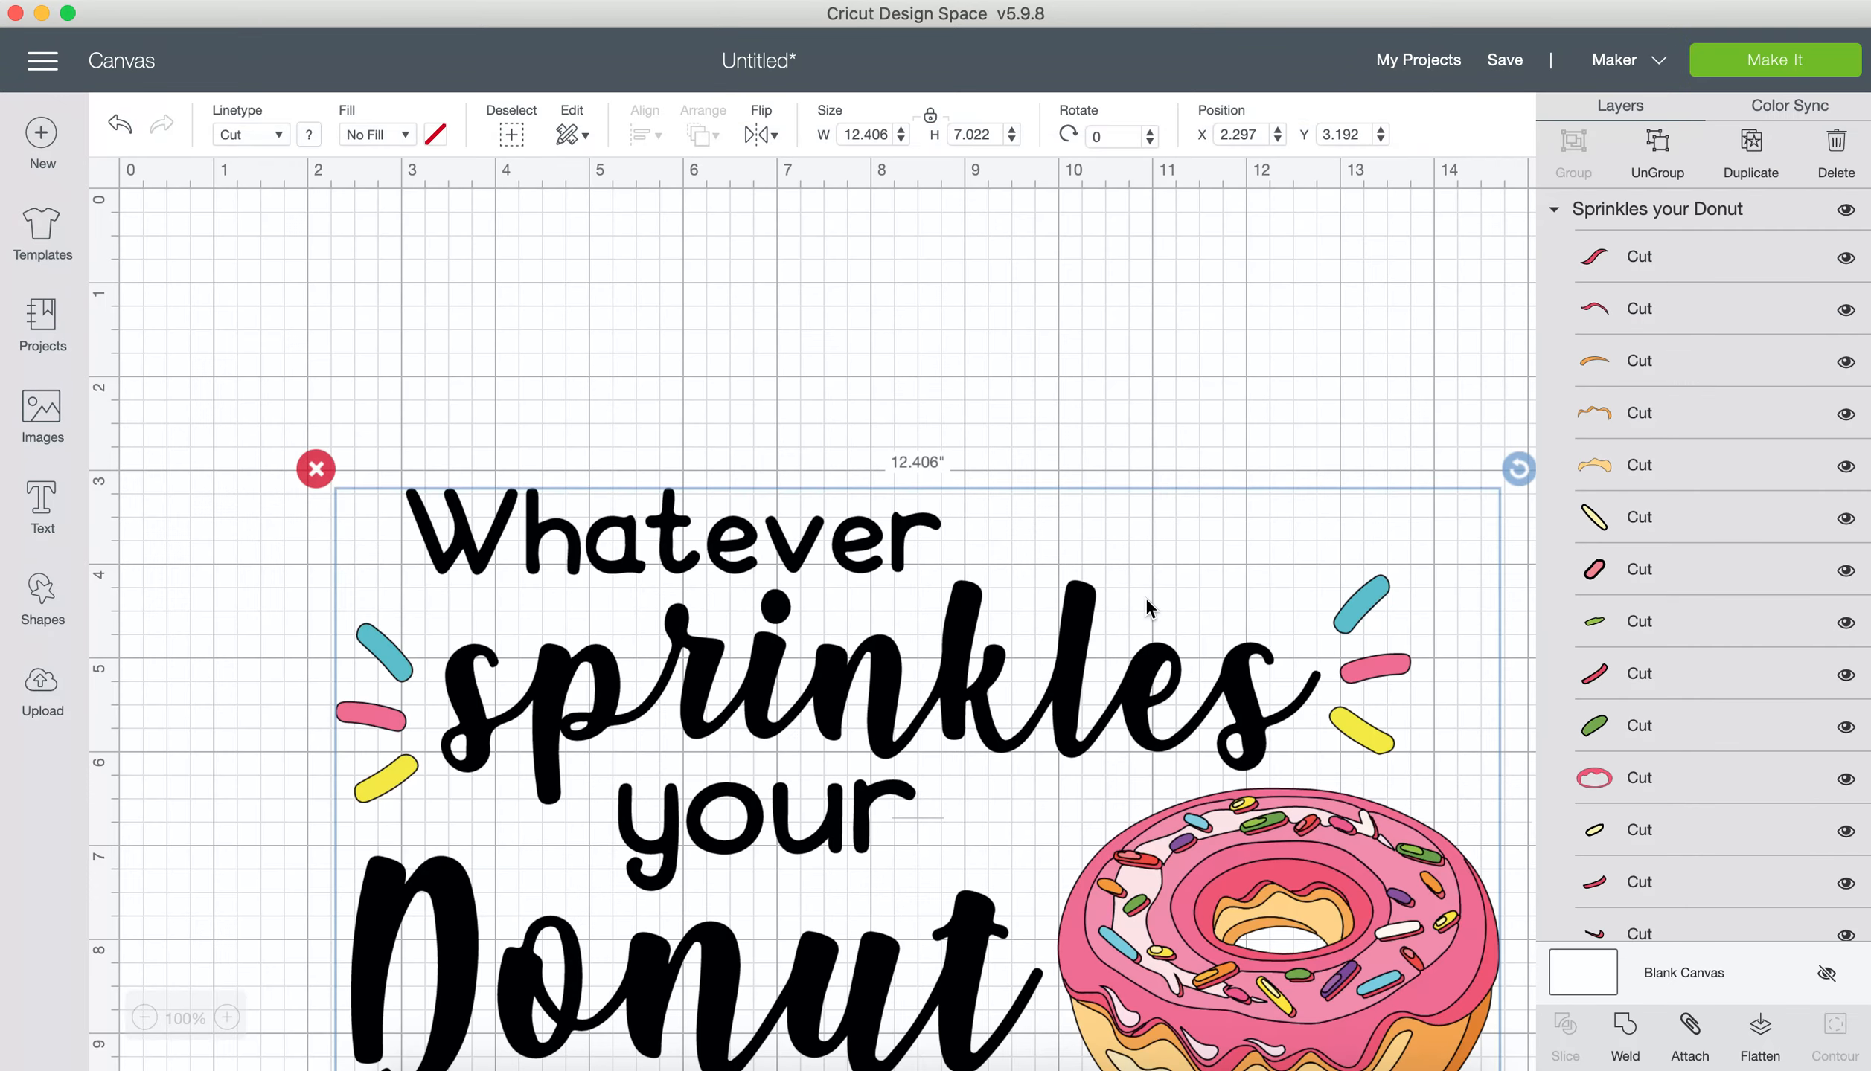
drag(1081, 631, 985, 363)
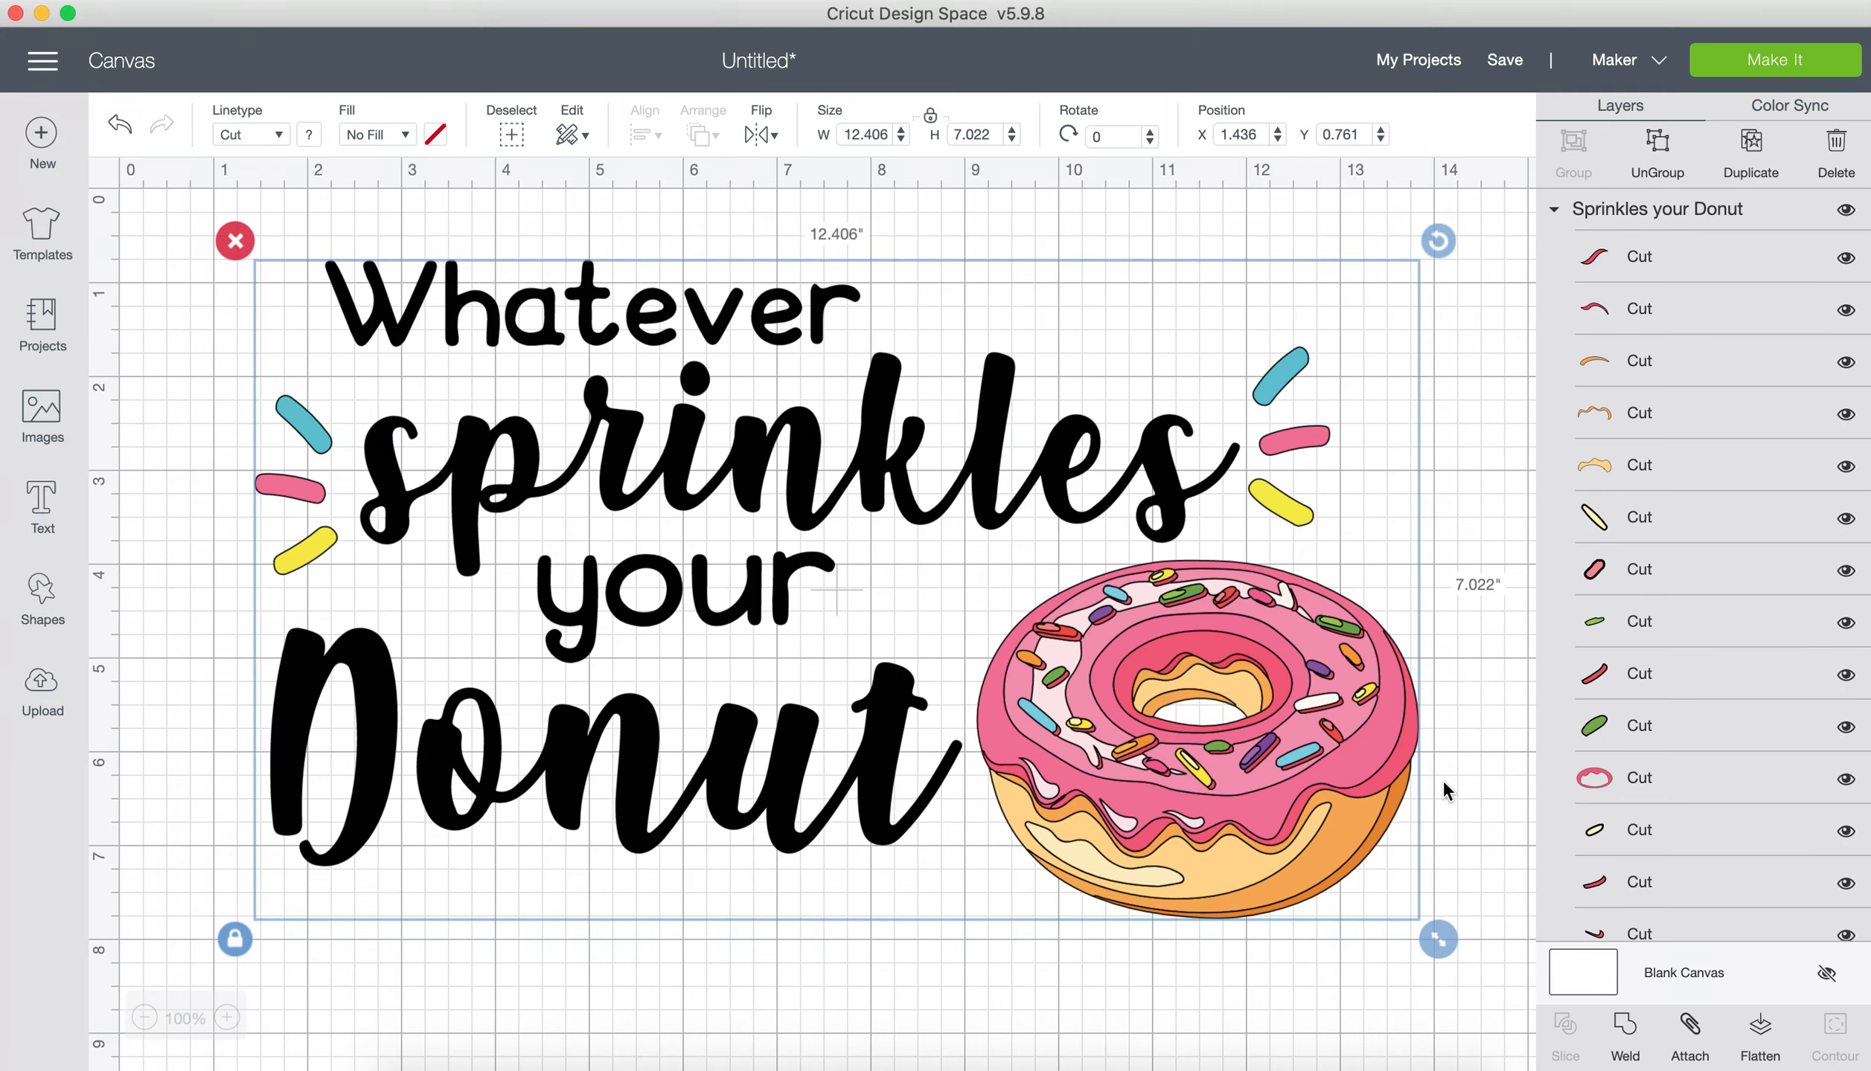
Step: Ungroup the SVG design and weld all the black lettering into a single layer
click(1657, 152)
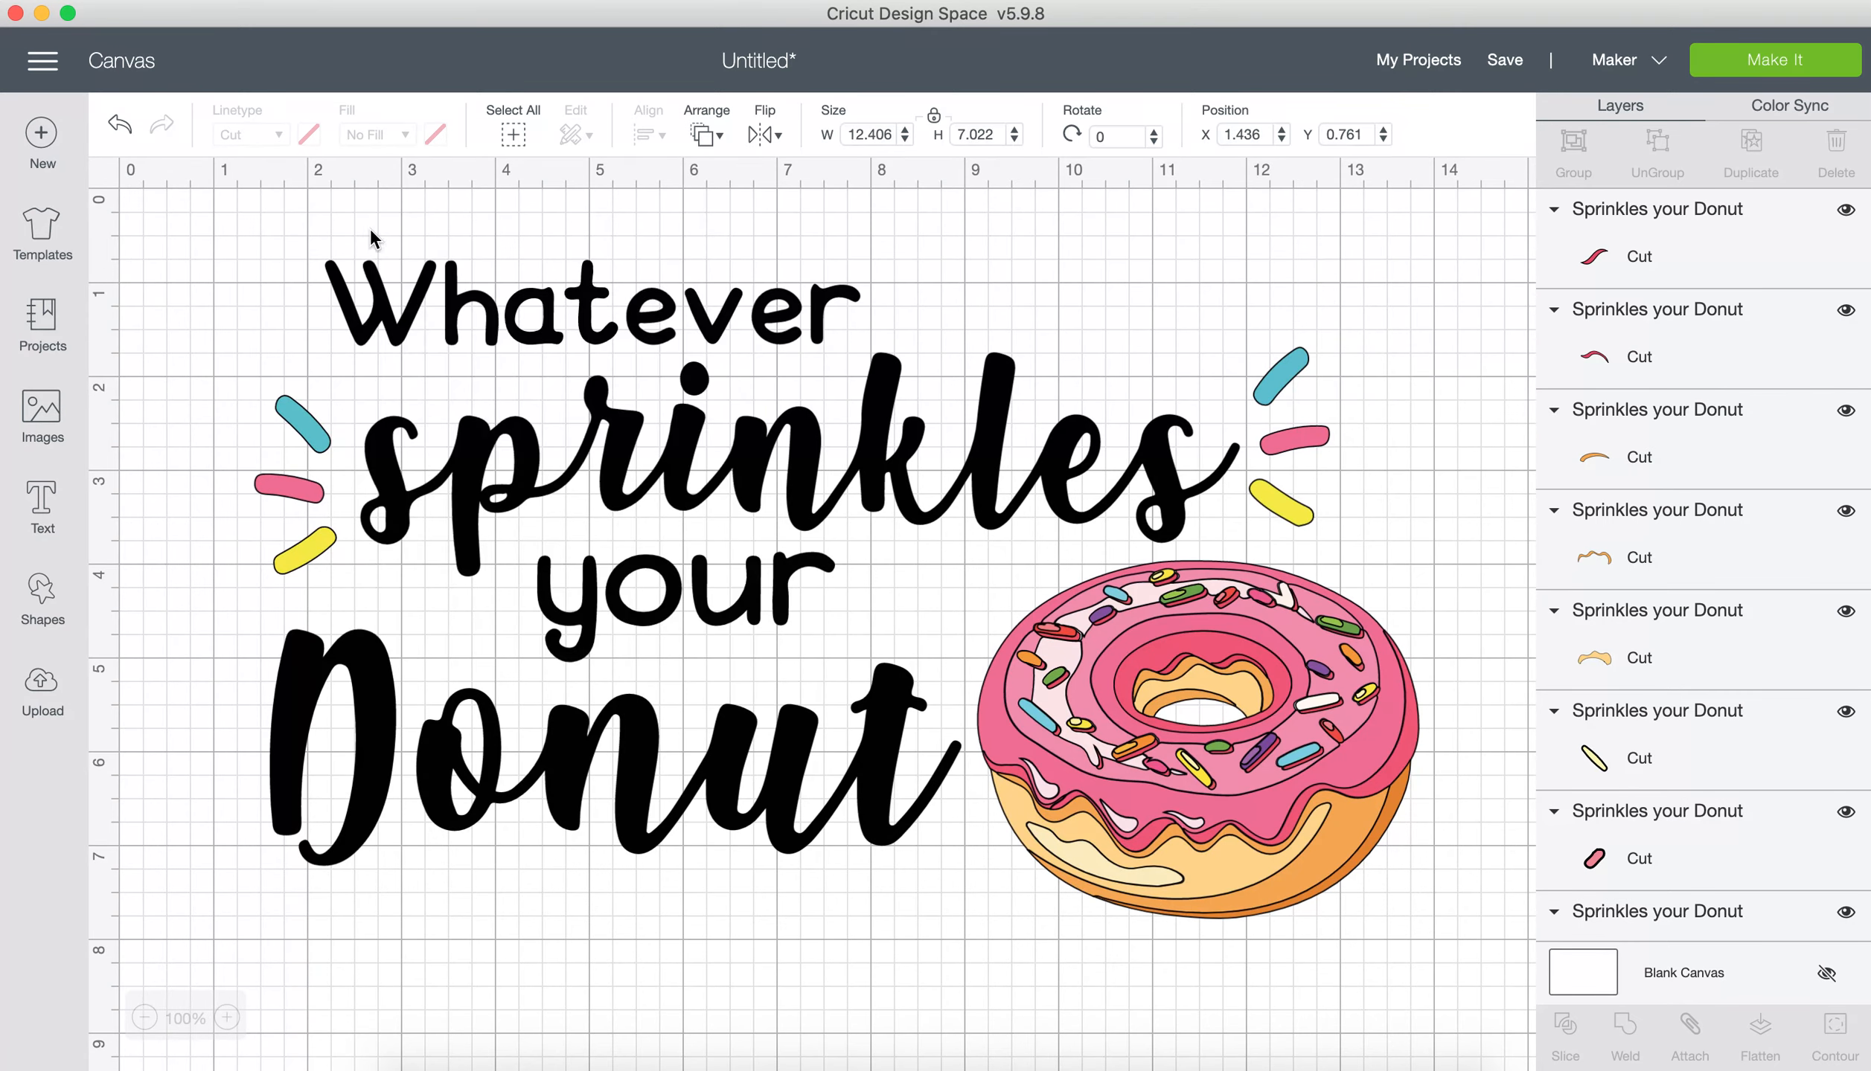
drag(370, 226, 954, 912)
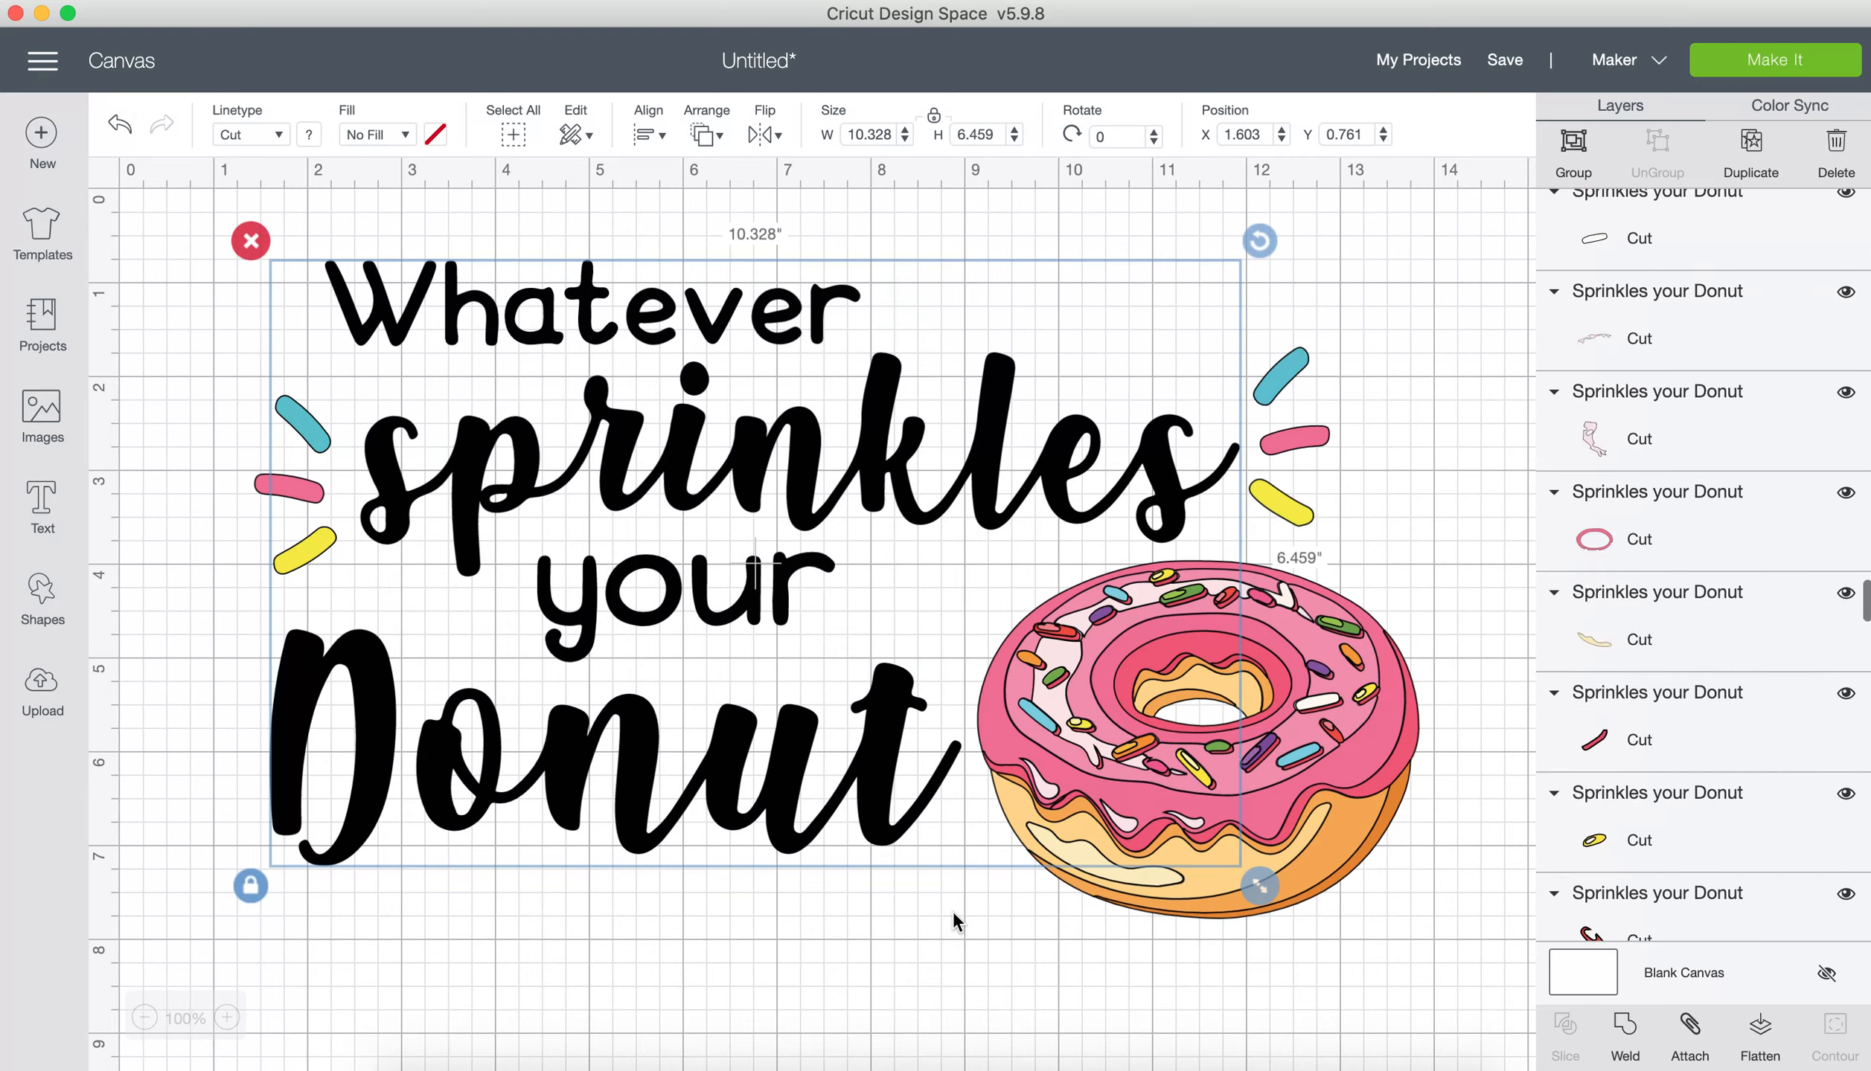
click(1625, 1040)
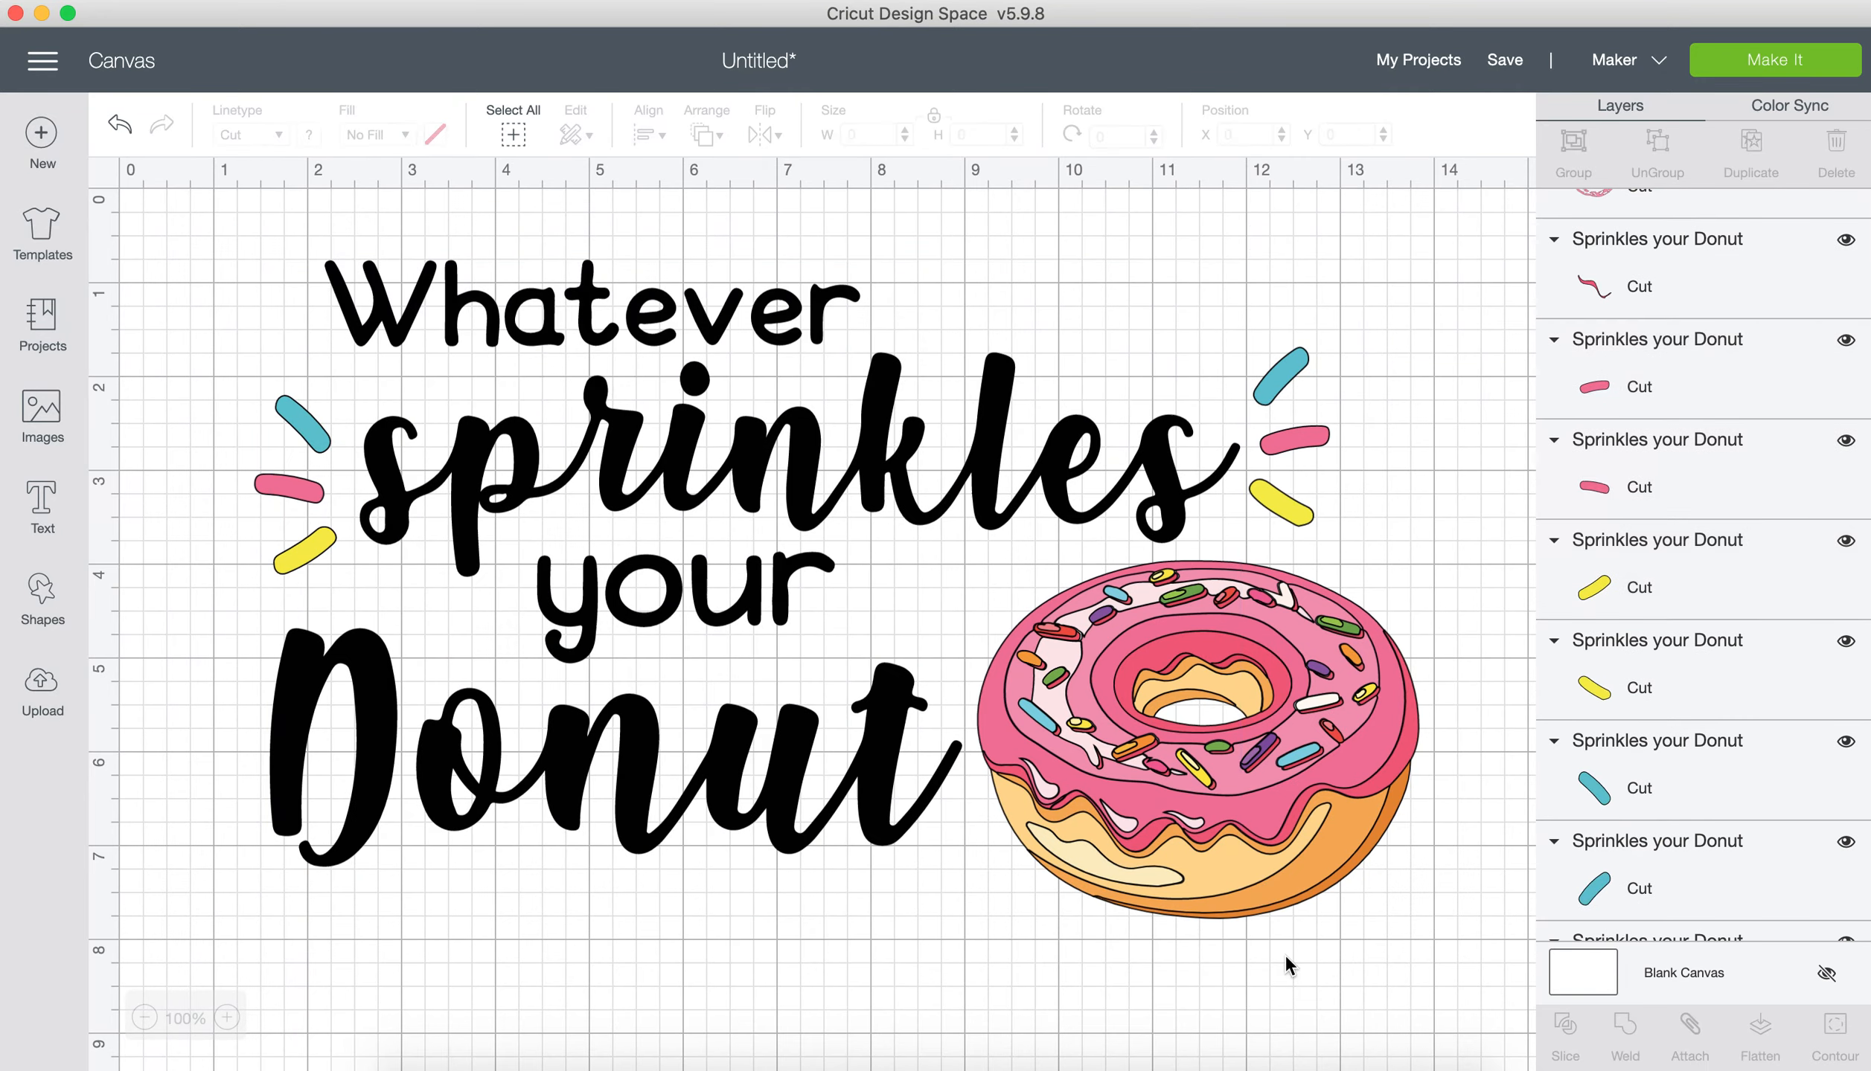
Step: Hide the welded lettering and flatten all the donut and sprinkle pieces into one printable layer
click(1168, 506)
scroll(1689, 265, up, 5)
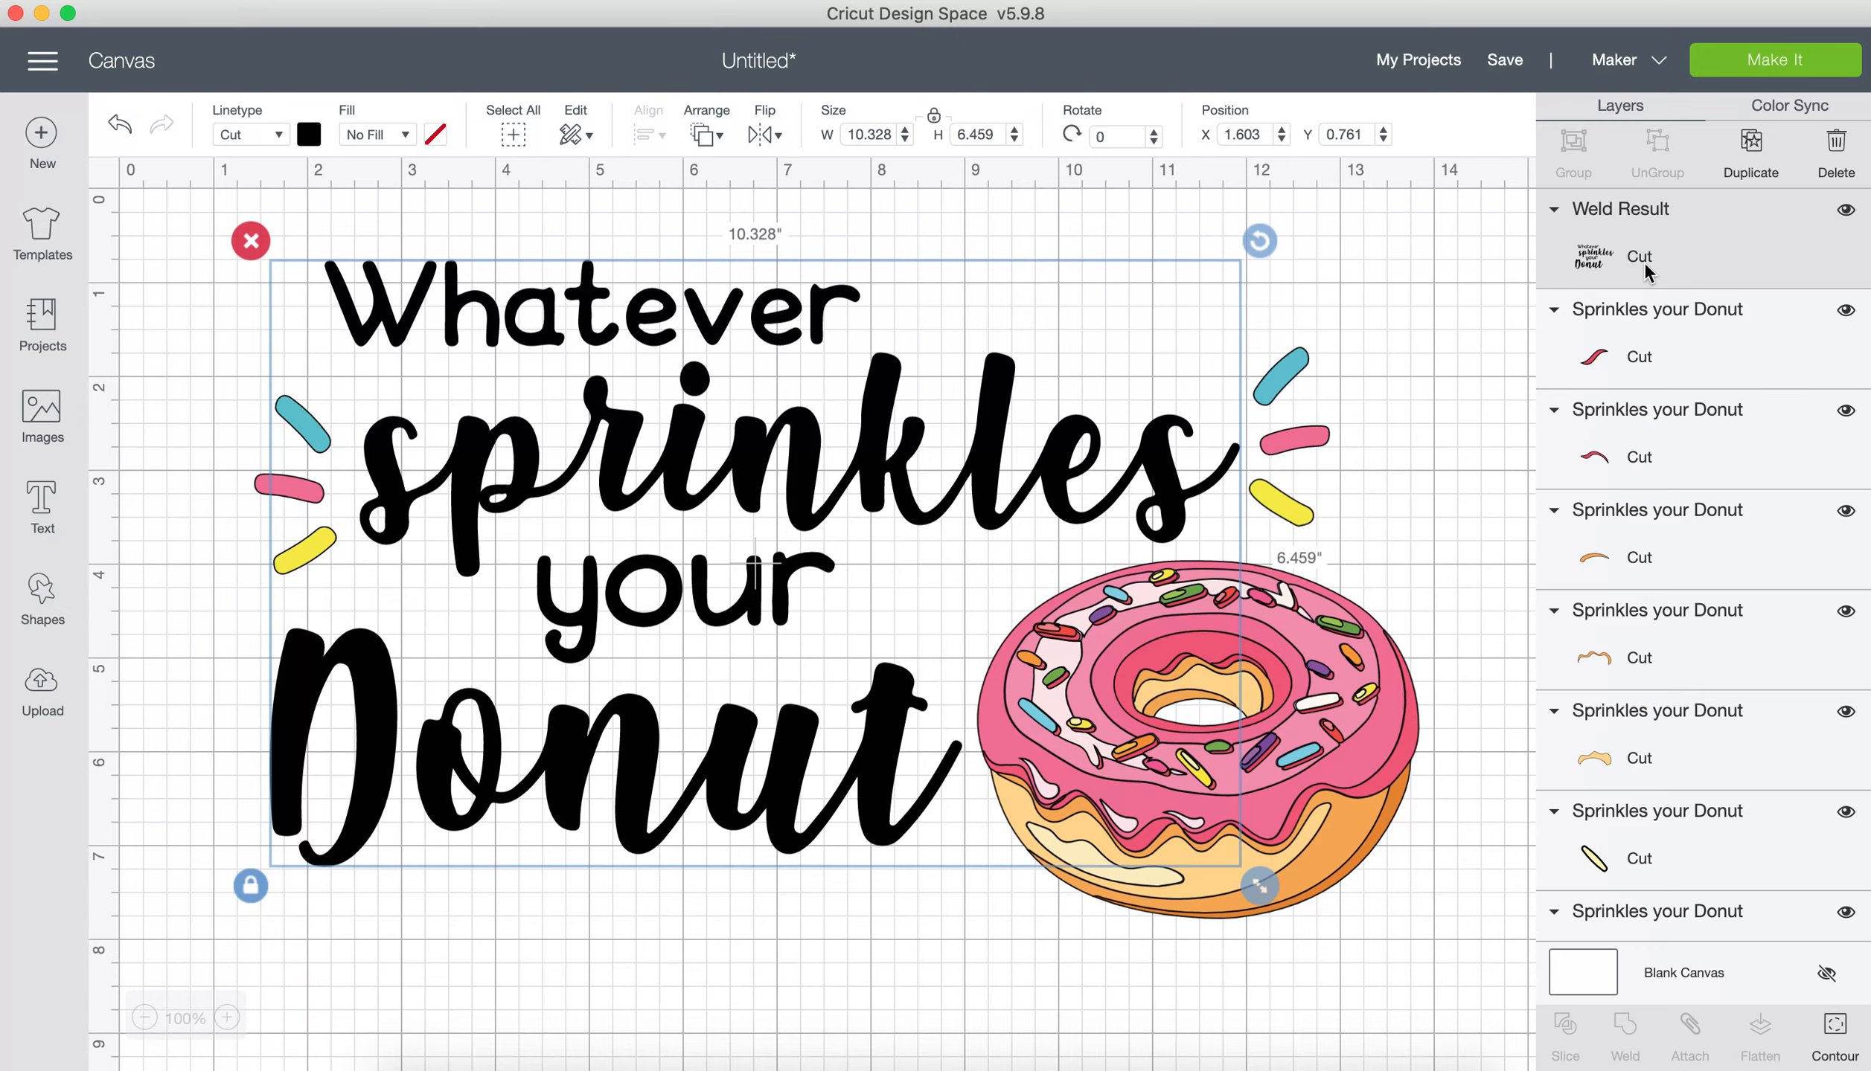
click(1846, 211)
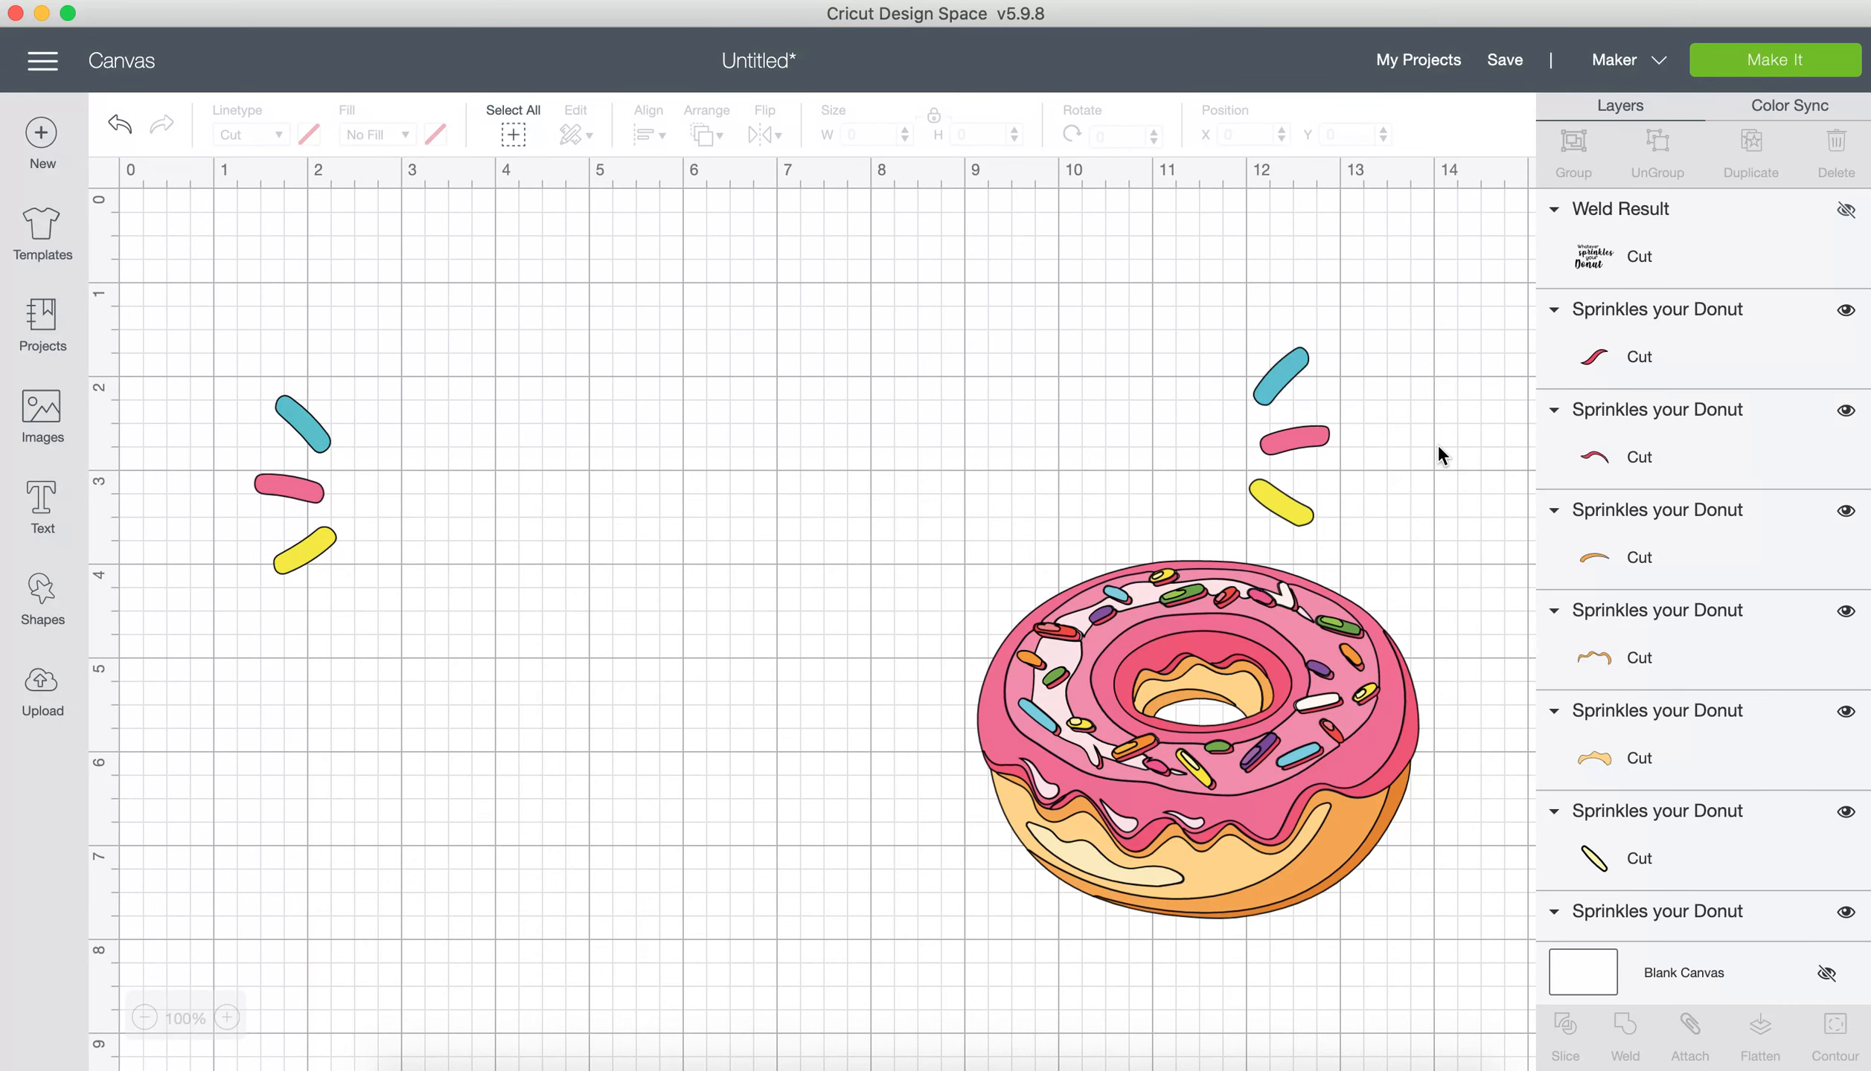
key(super+a)
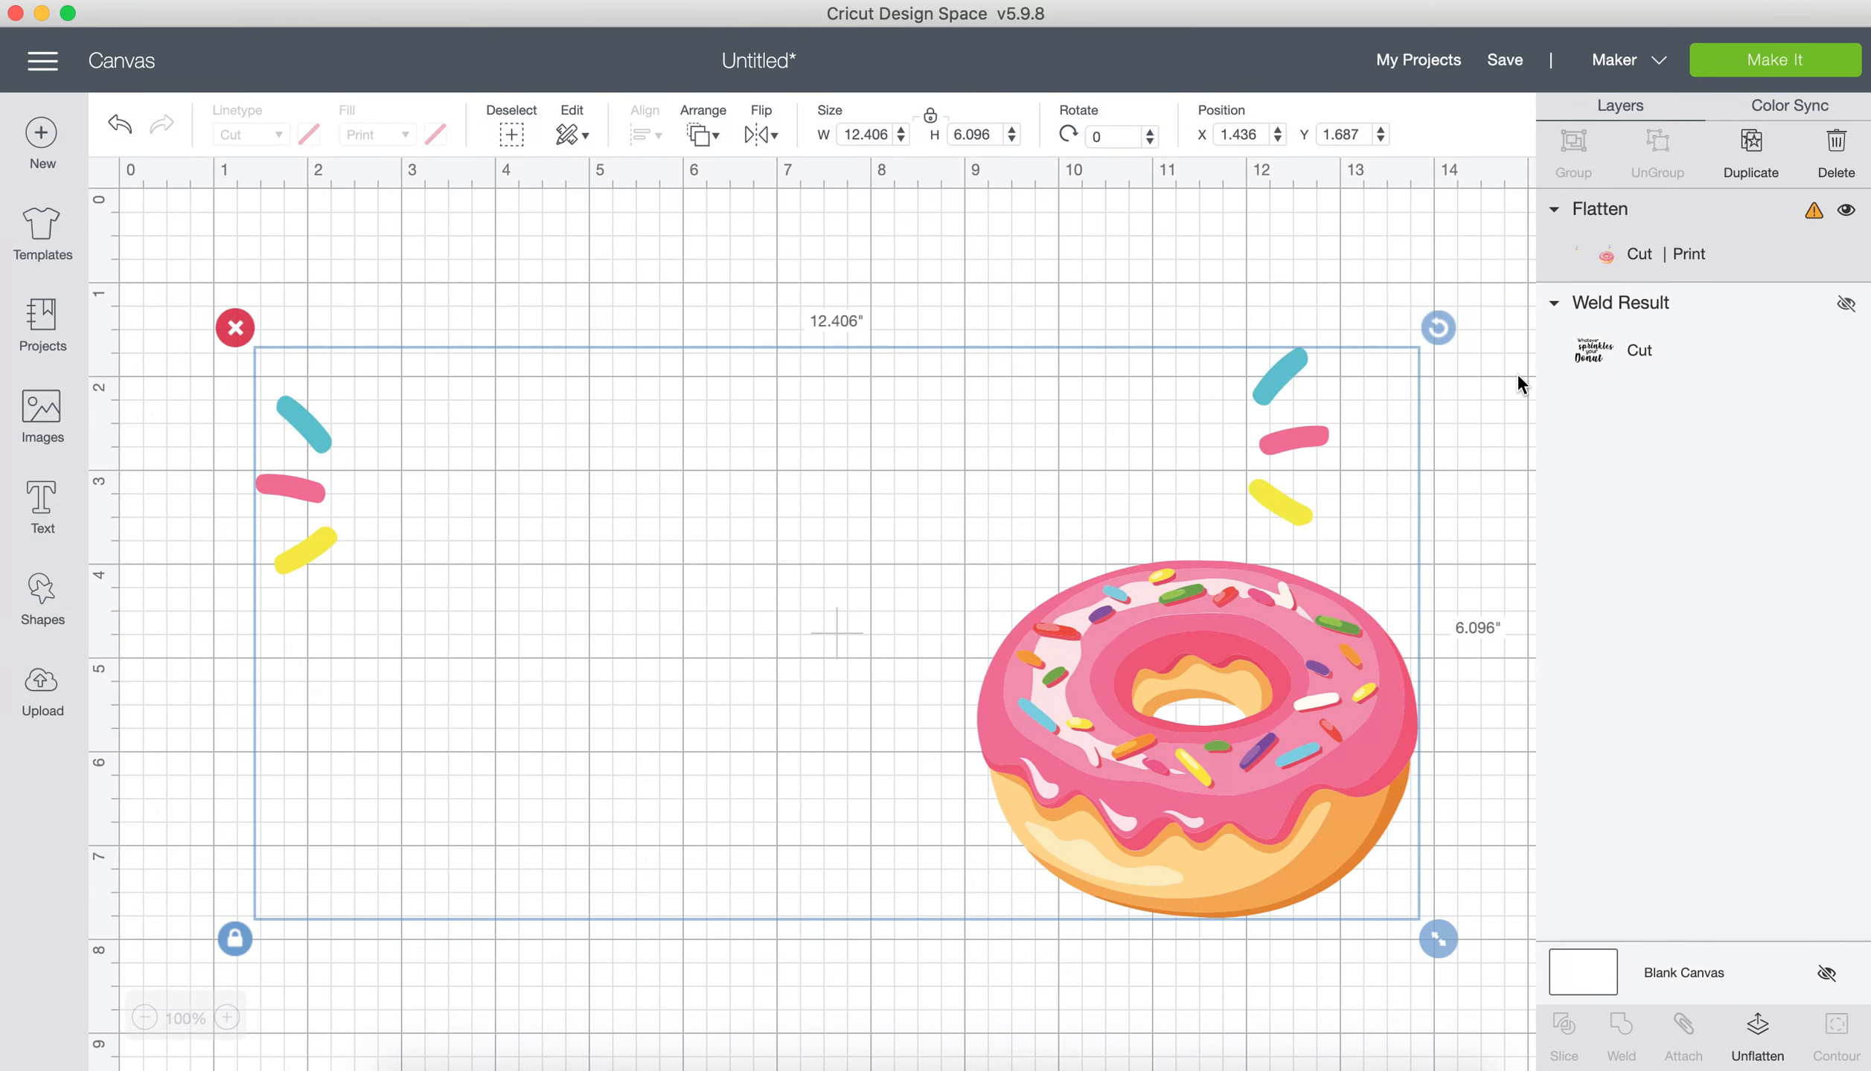
Step: Unhide the welded lettering layer and try to send the project to Make It
click(1844, 305)
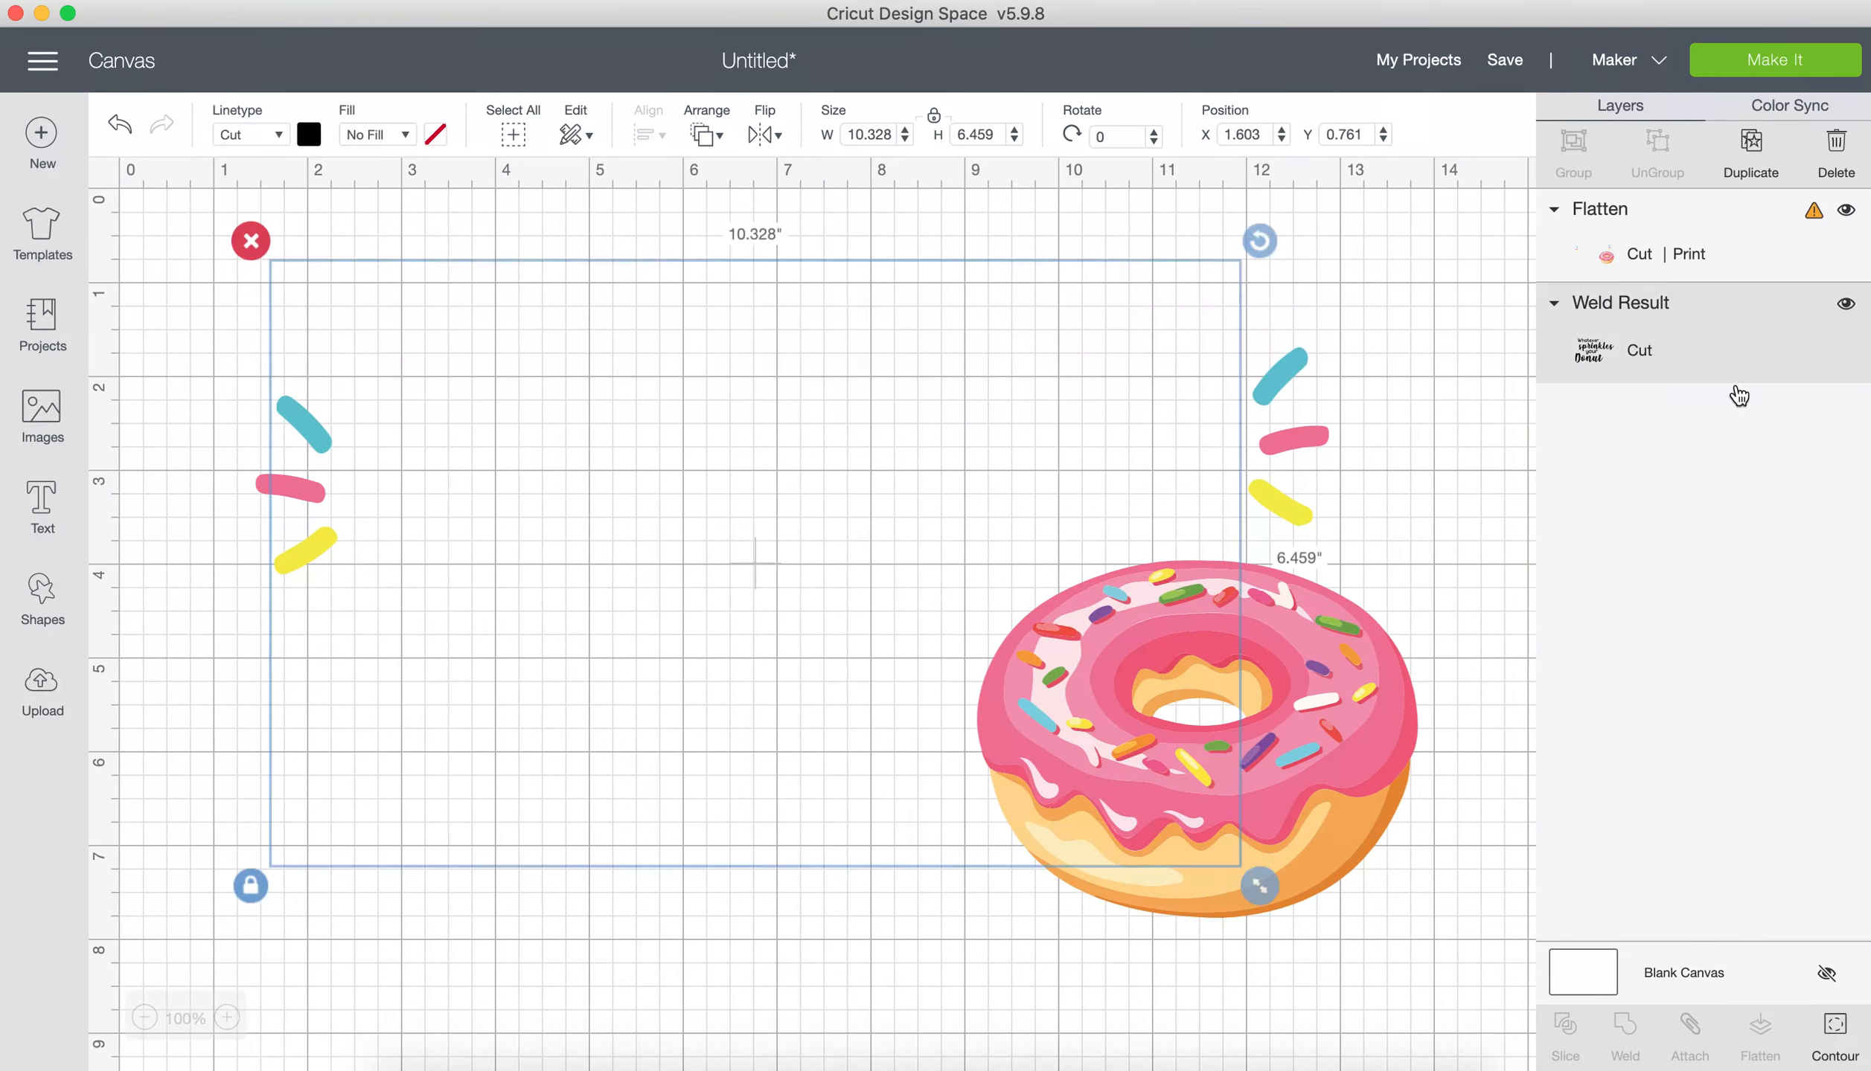
click(1482, 525)
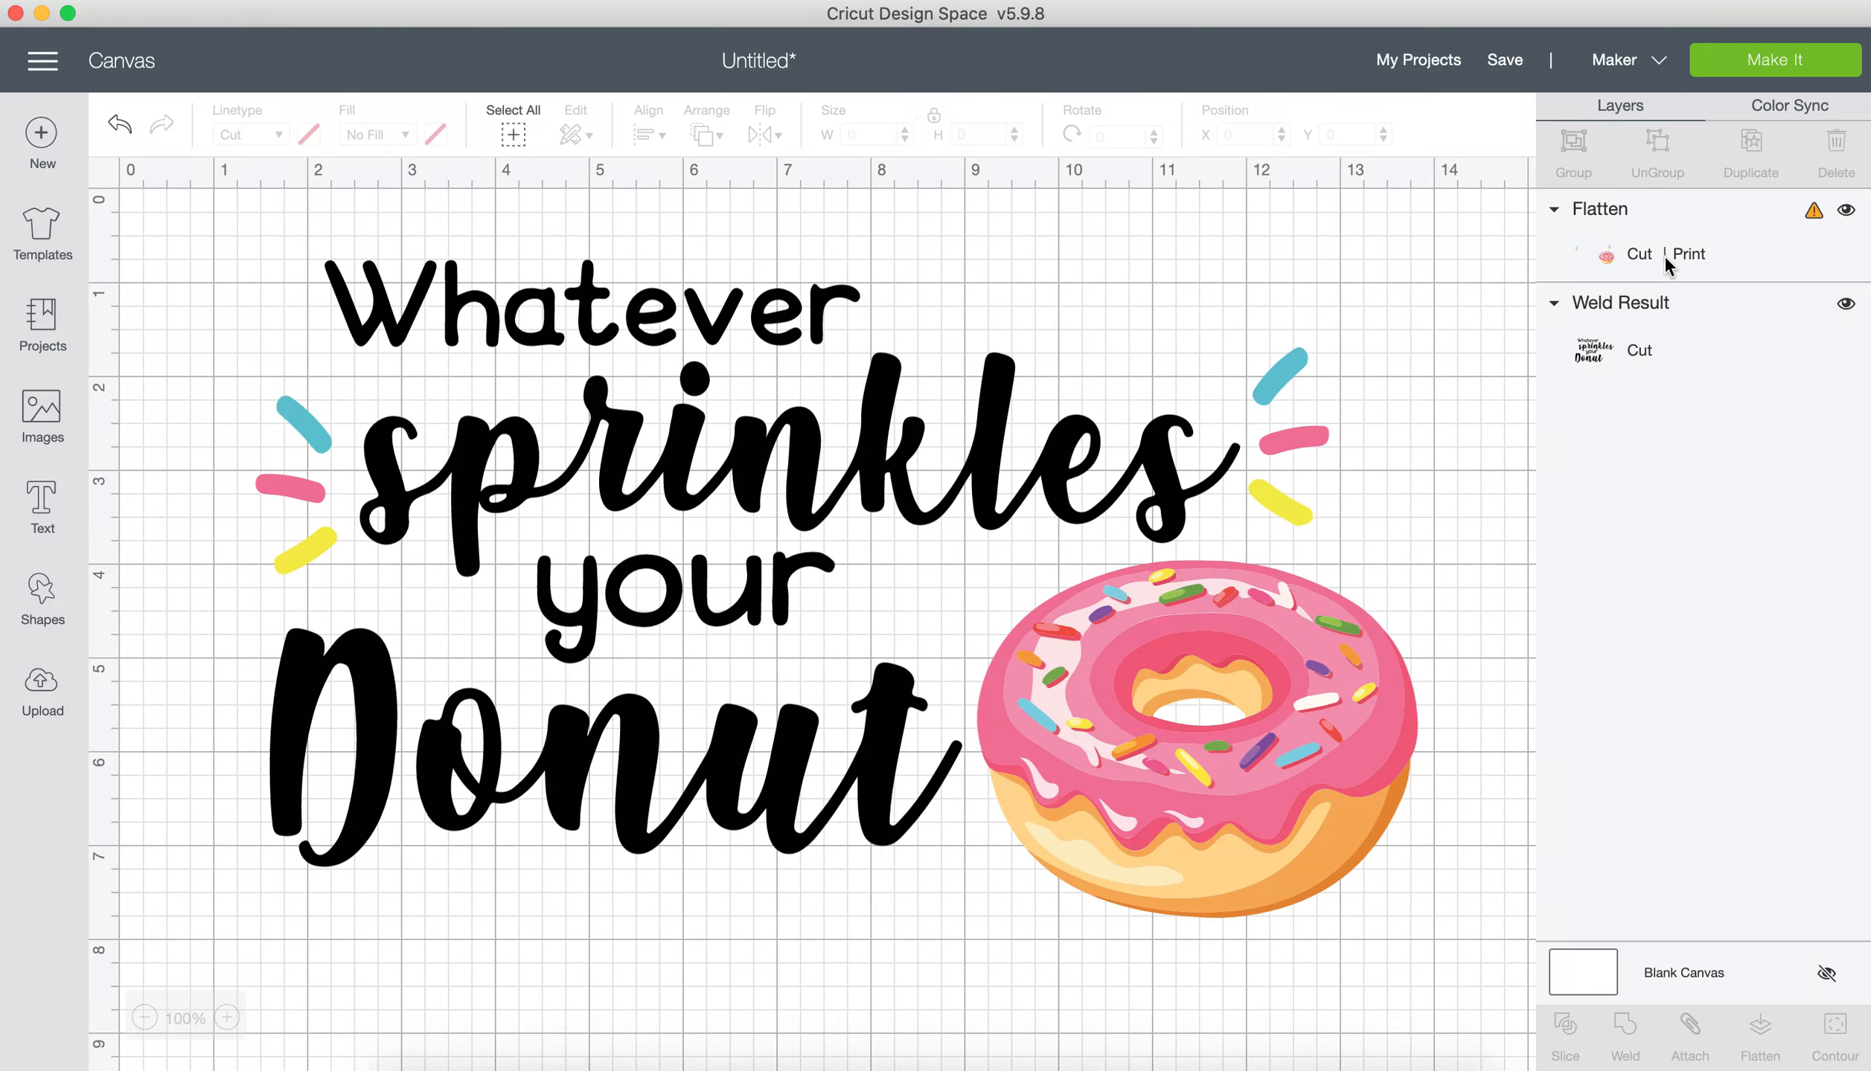
click(1735, 64)
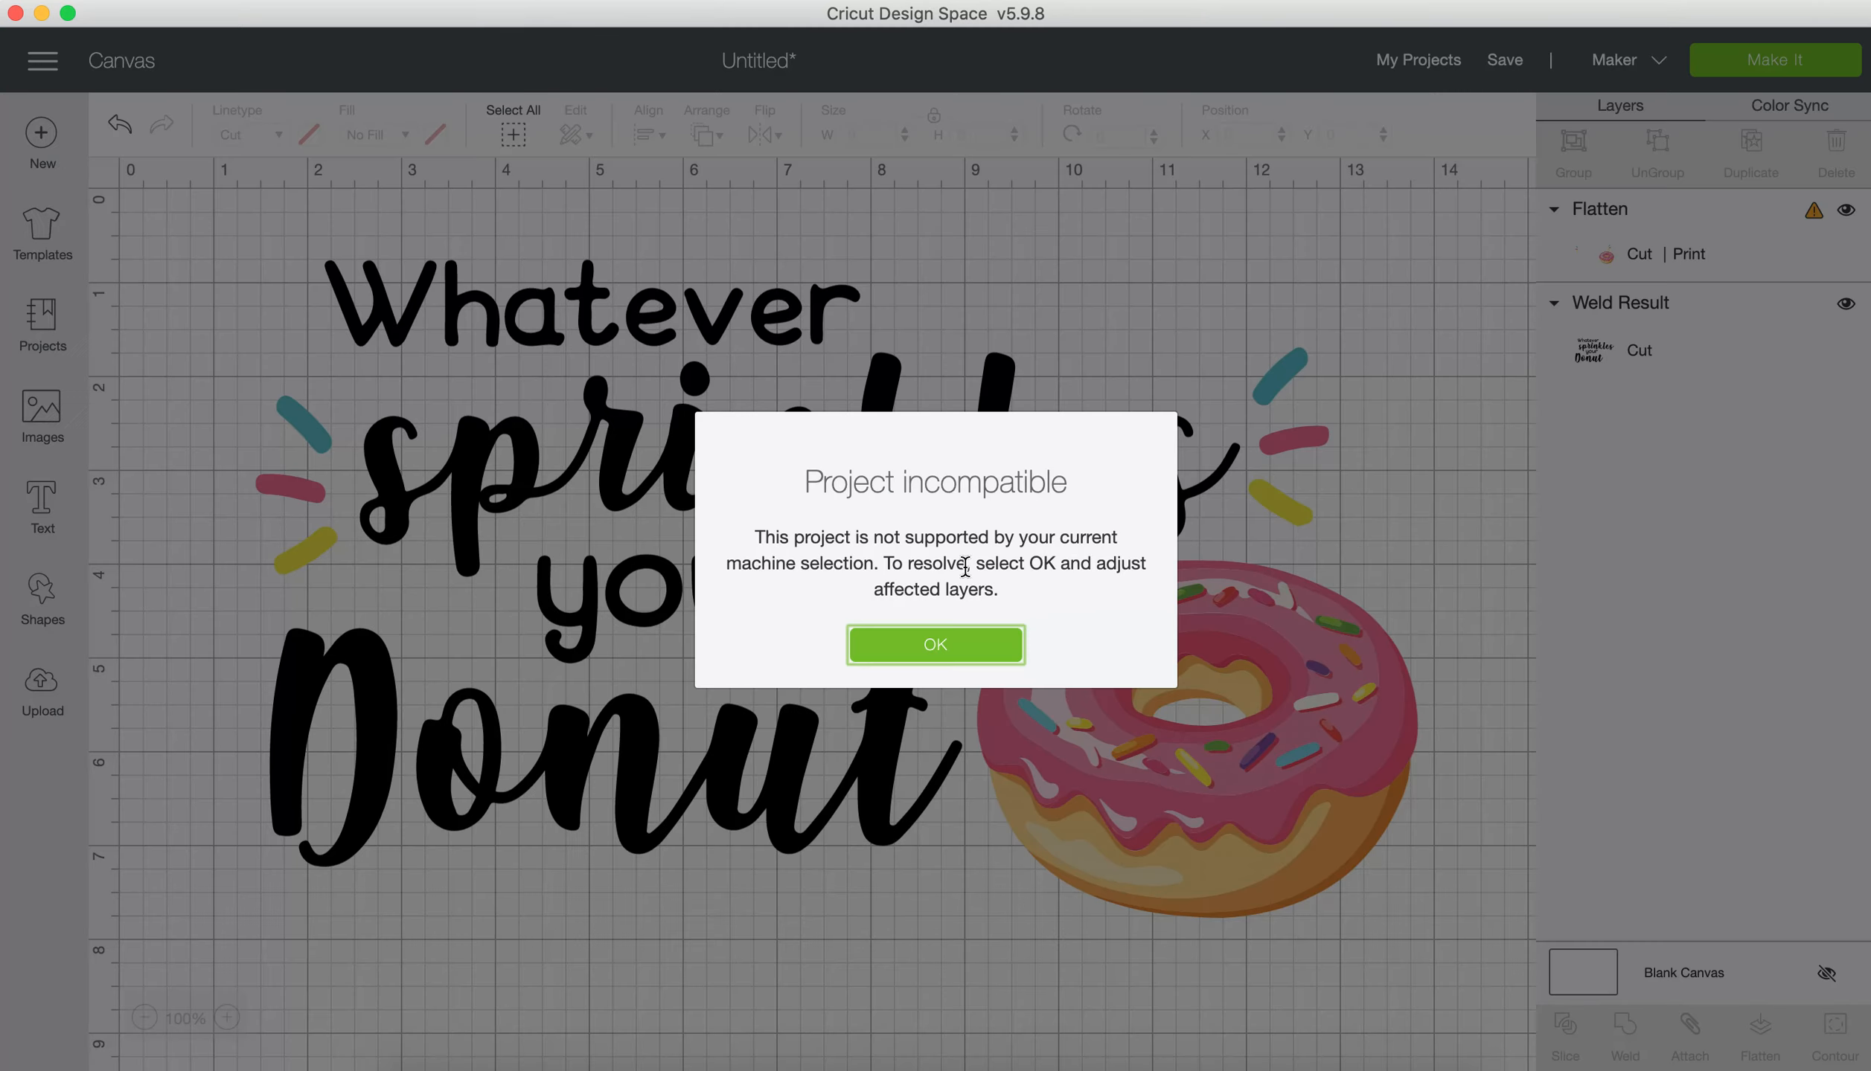
click(914, 650)
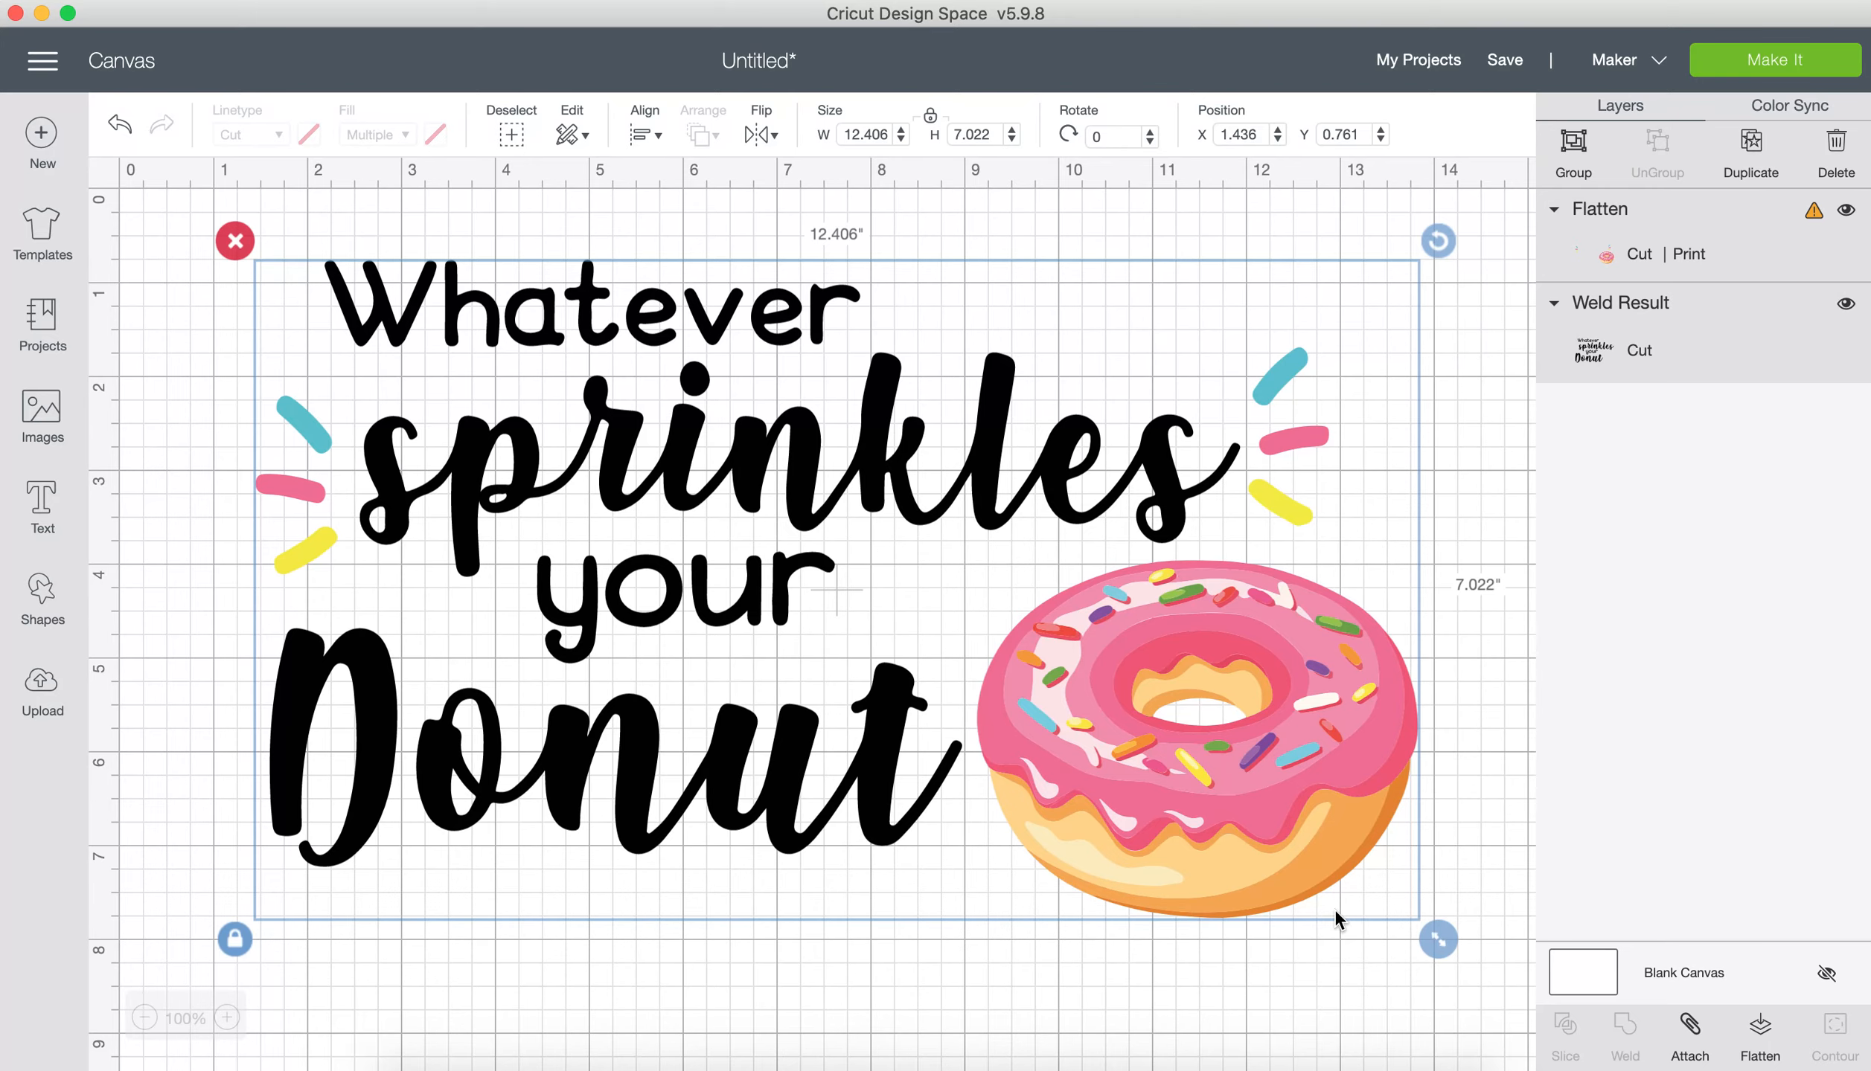
Step: Shrink the whole design to about 5.086" wide and send it to Make It to preview the print and cut mats
drag(1434, 939, 744, 488)
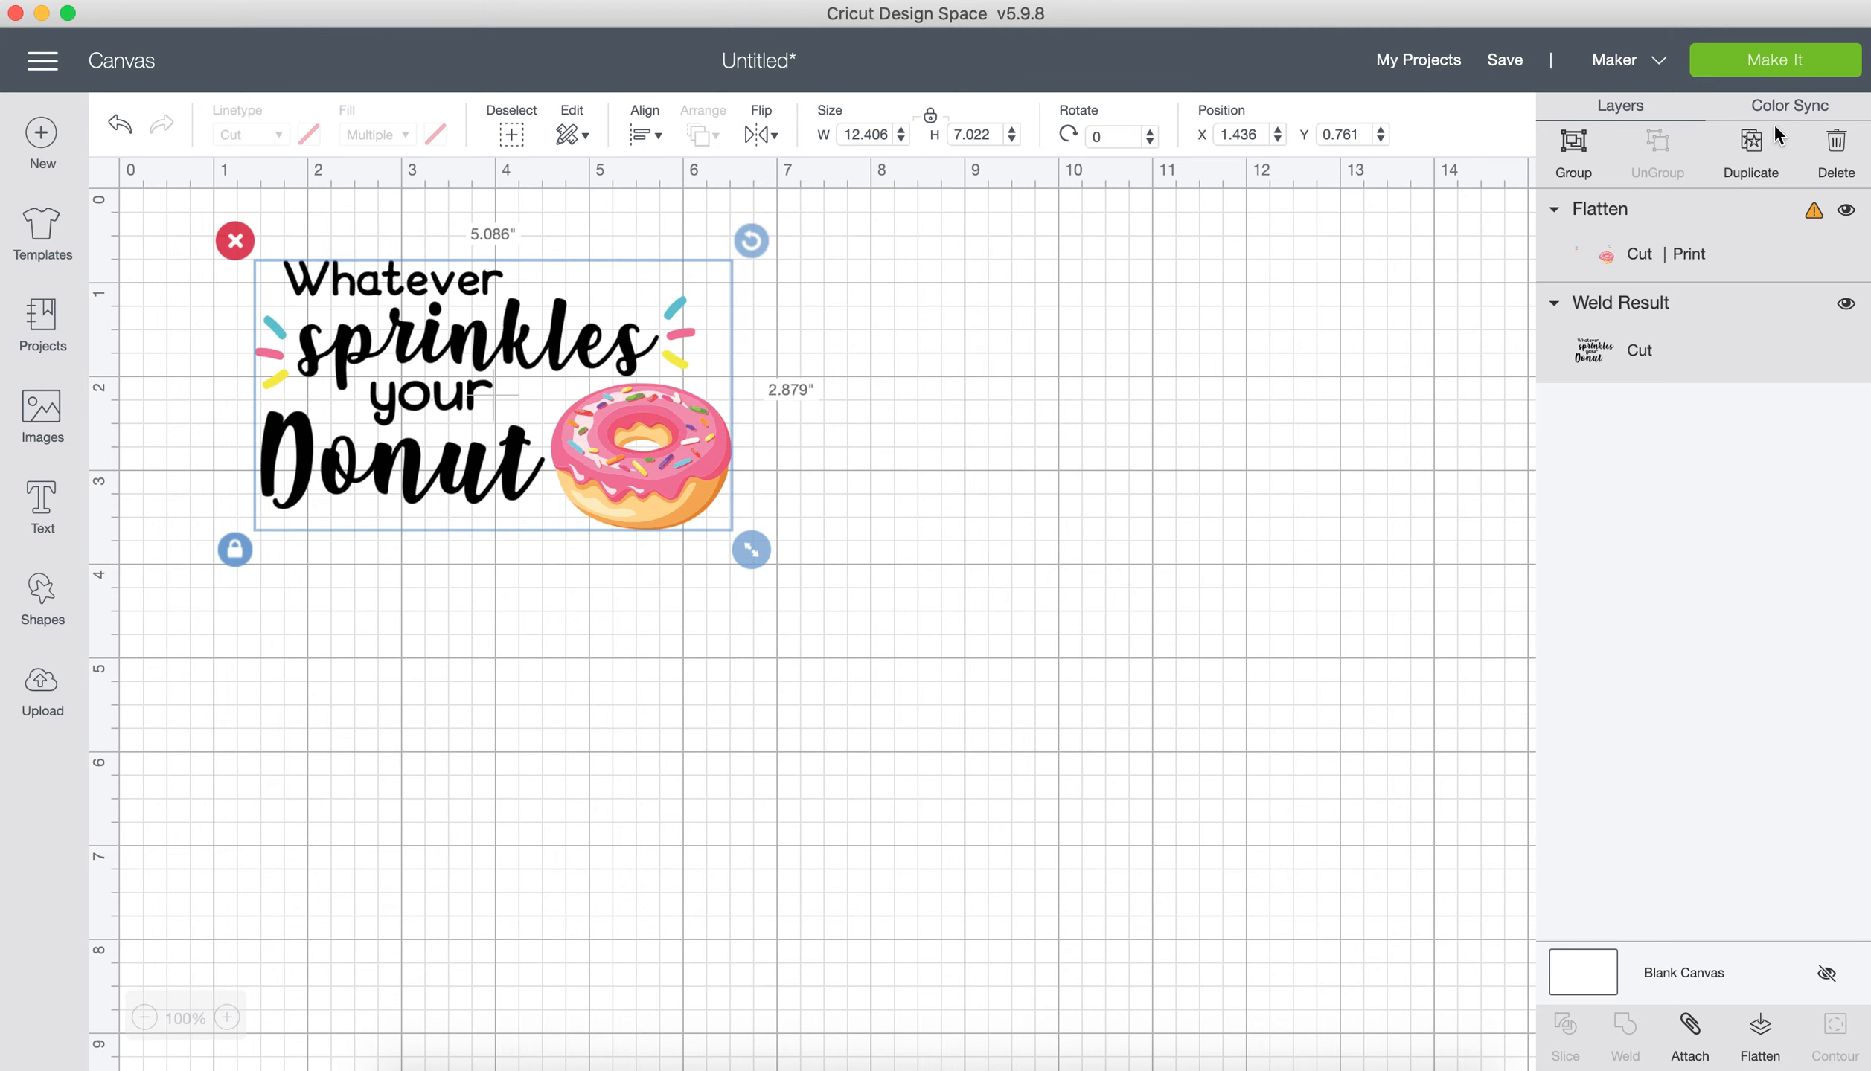
click(1163, 349)
click(1758, 75)
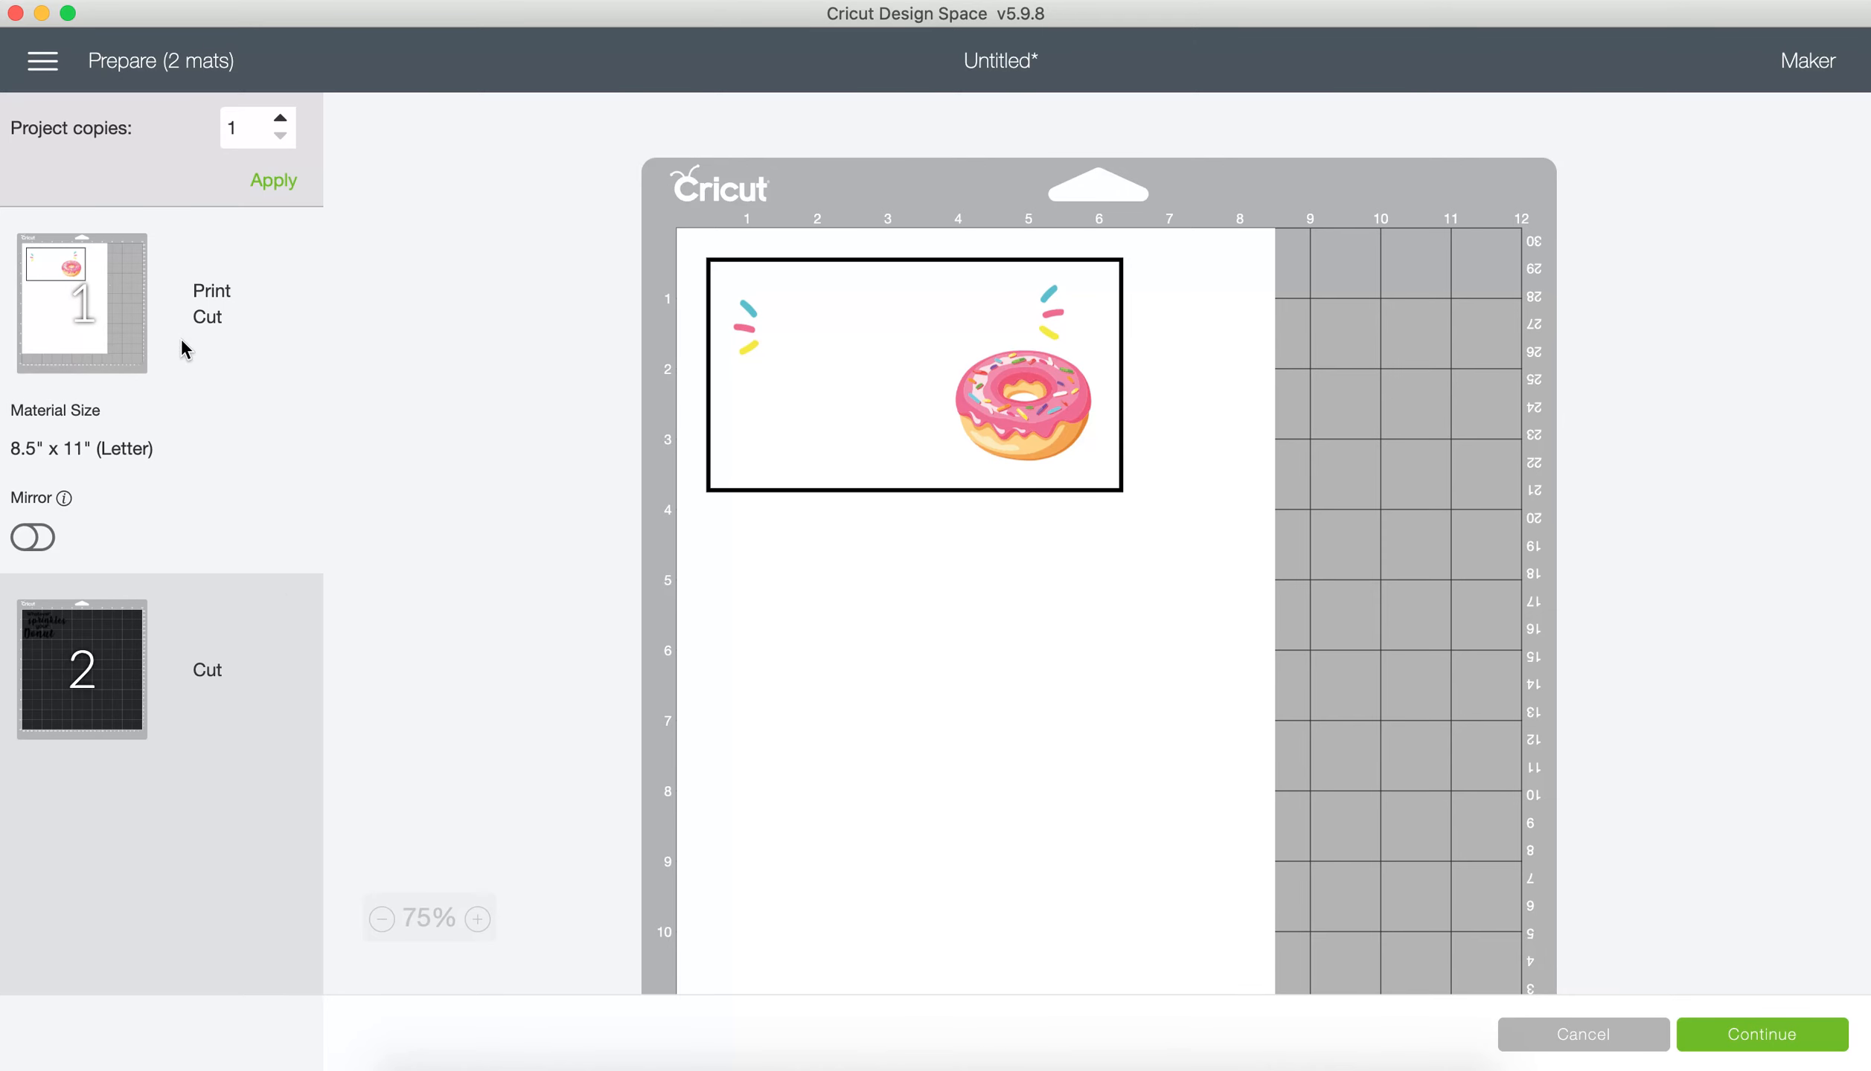
click(103, 711)
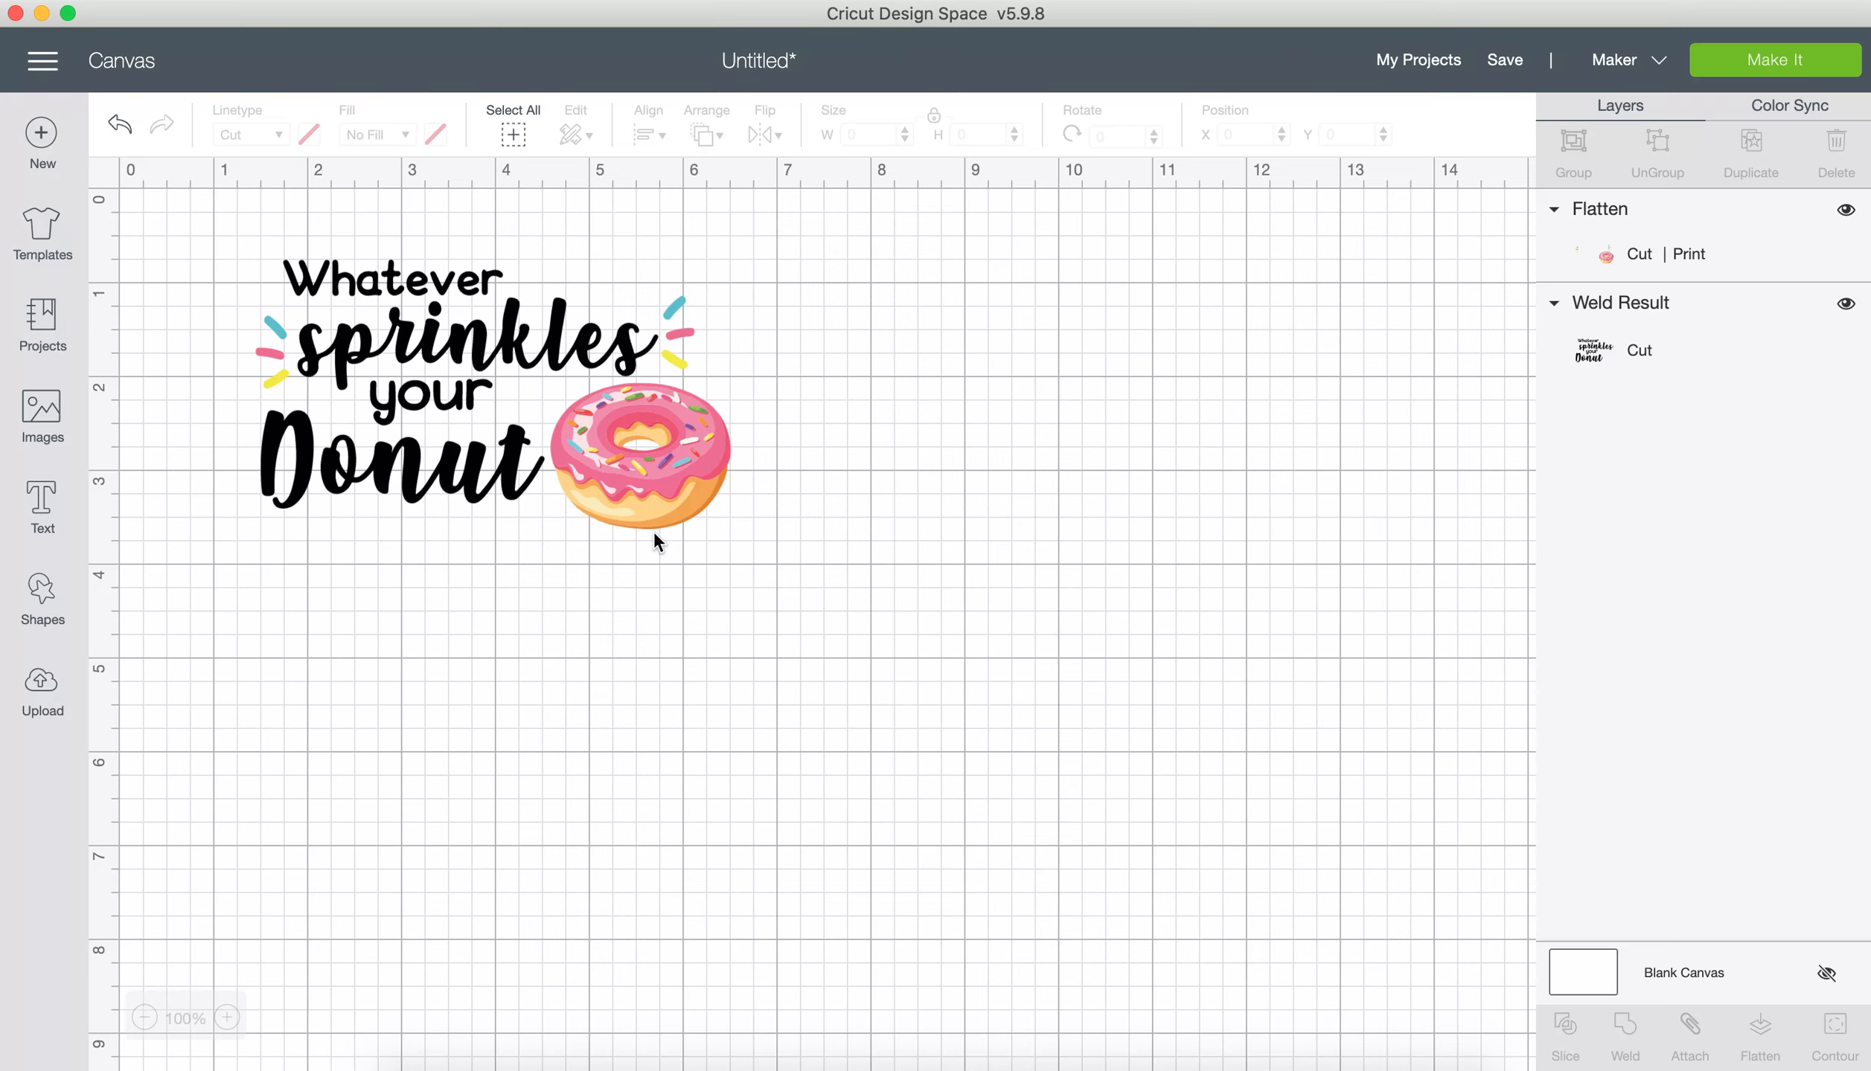
Step: Undo the design's resize, the unhiding of the lettering and the flattening of the donut and sprinkle pieces
click(627, 493)
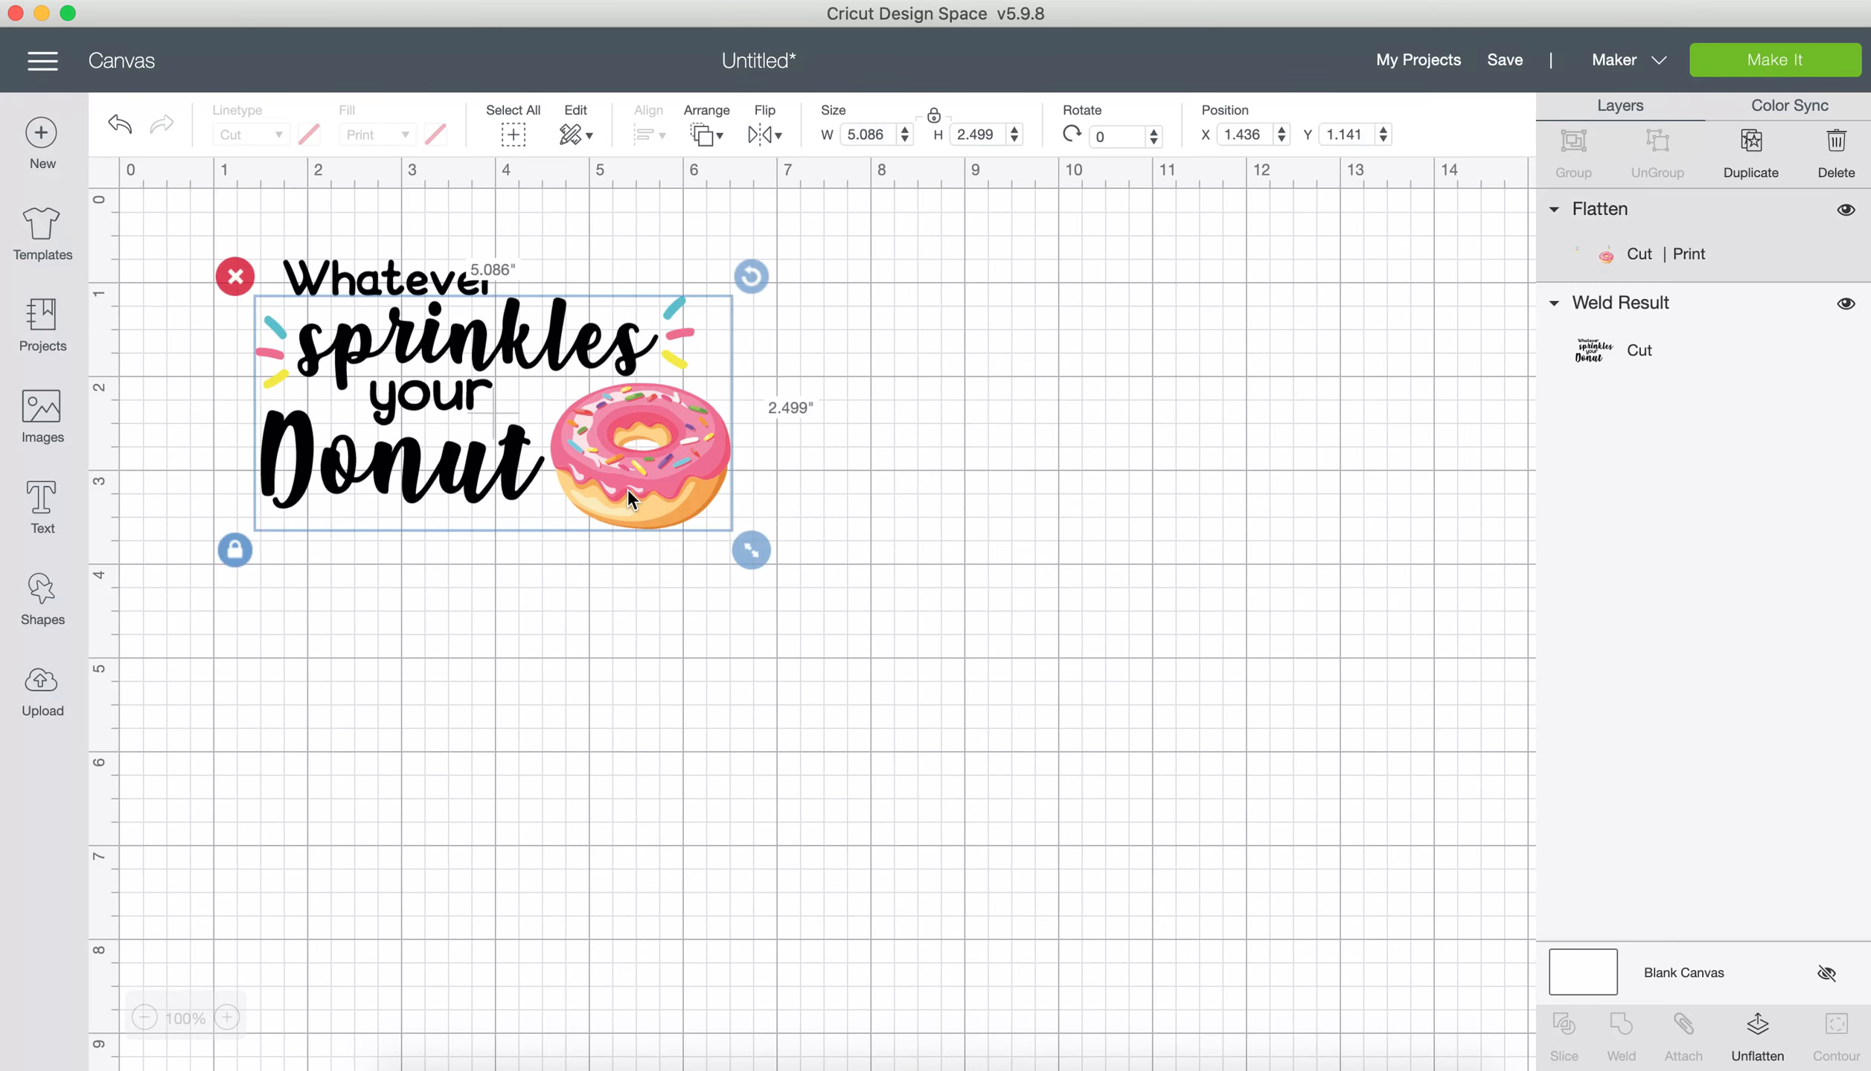
key(super+z)
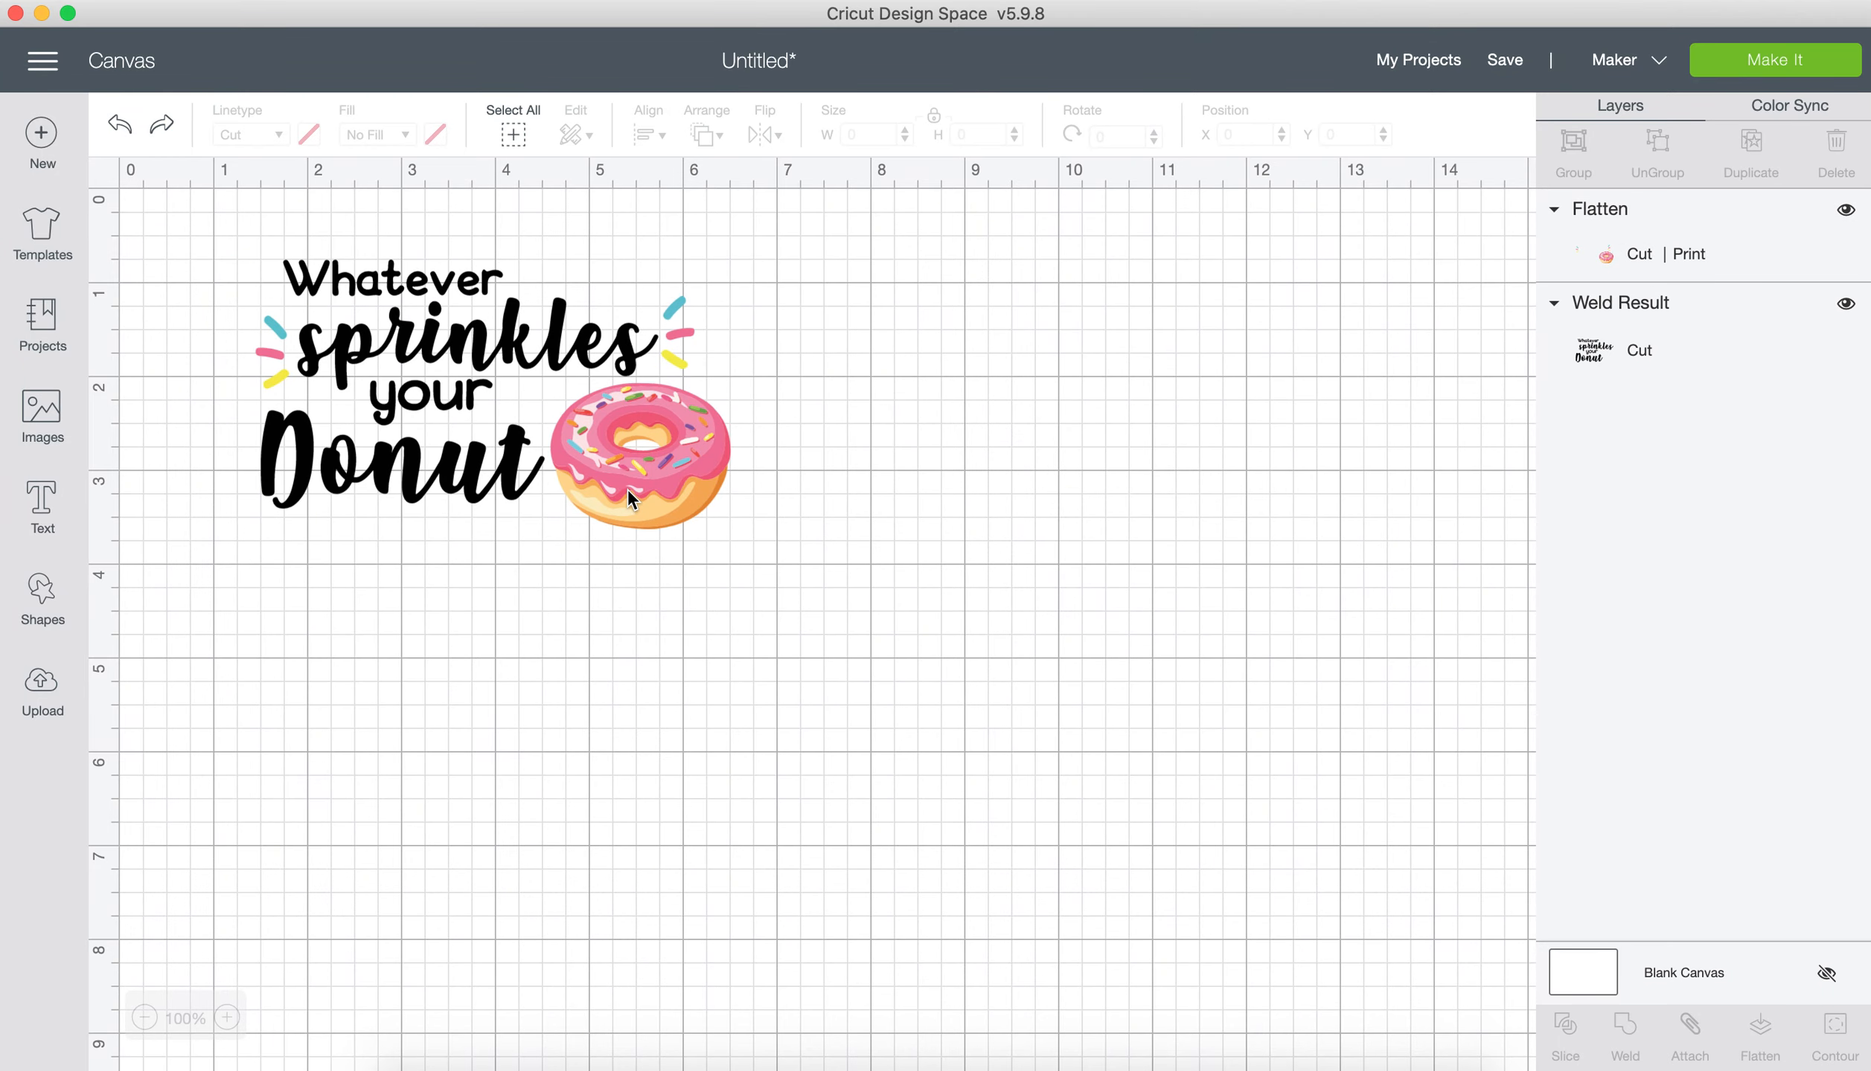
key(super+z)
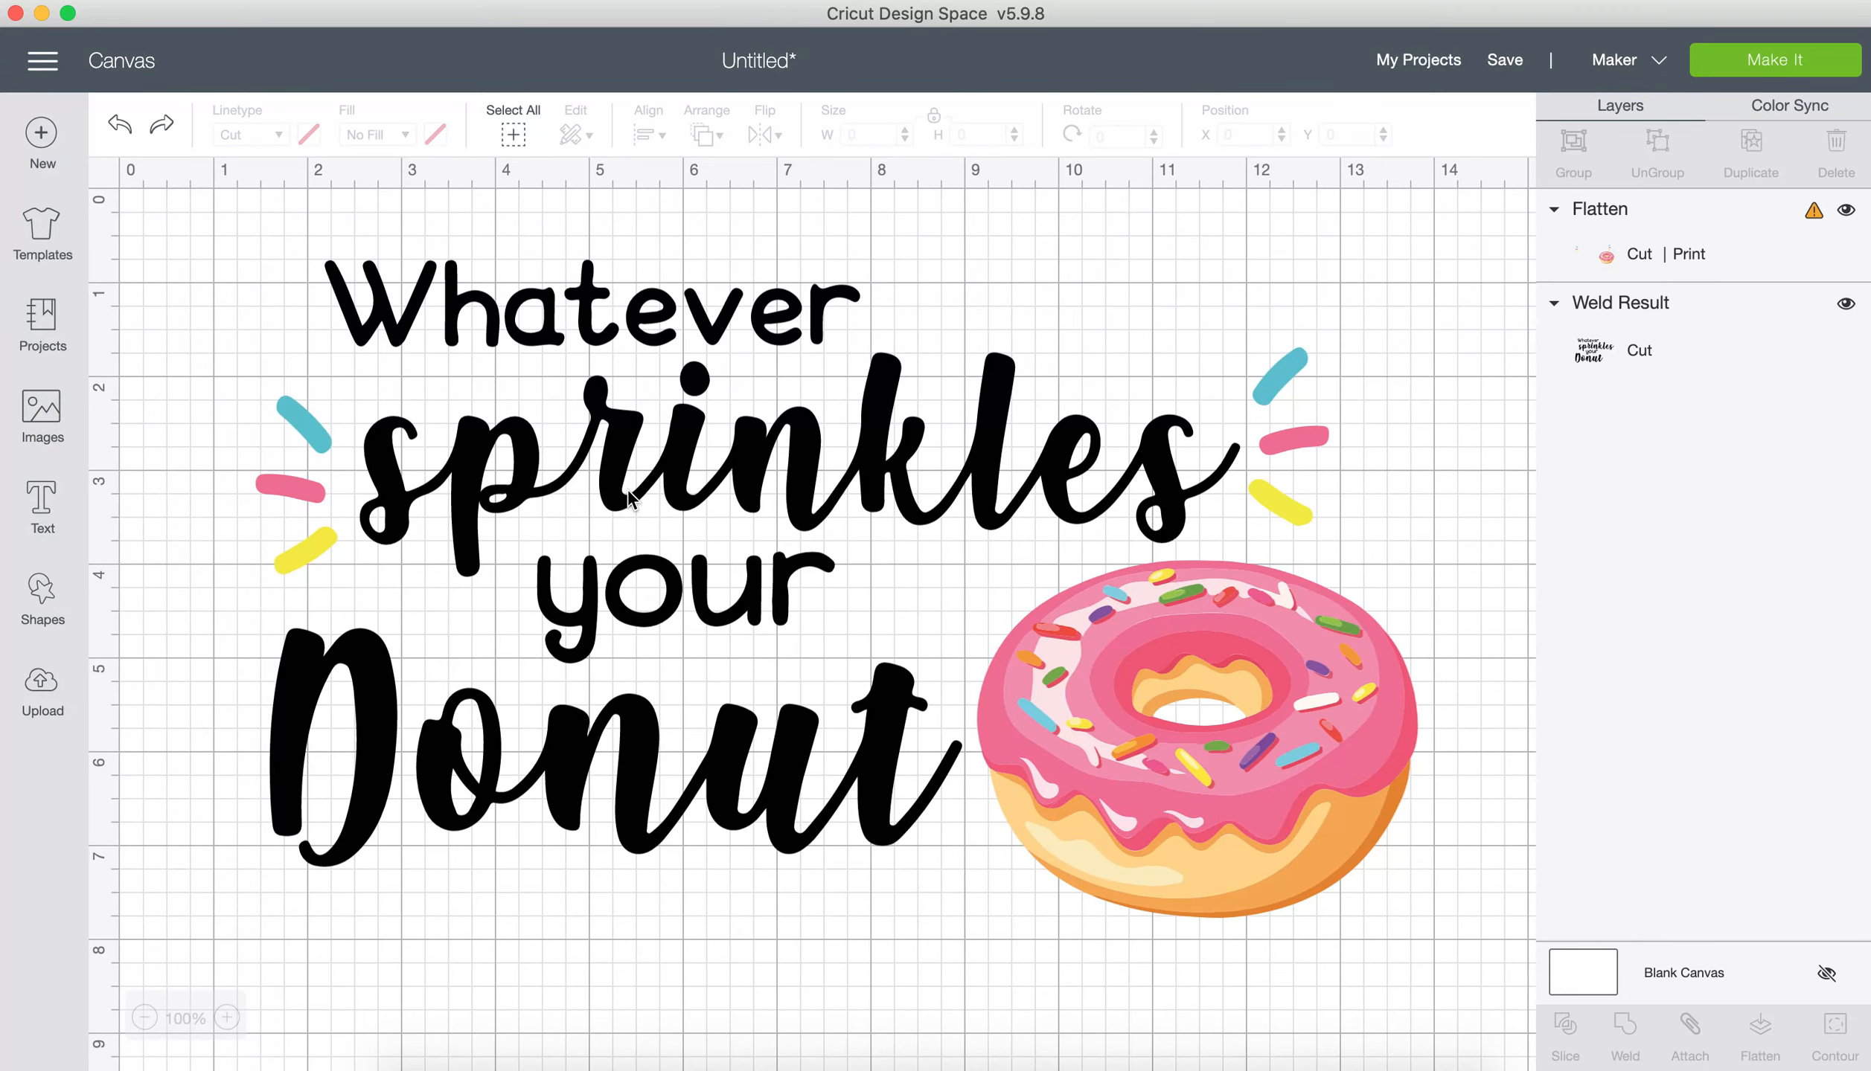
key(super+z)
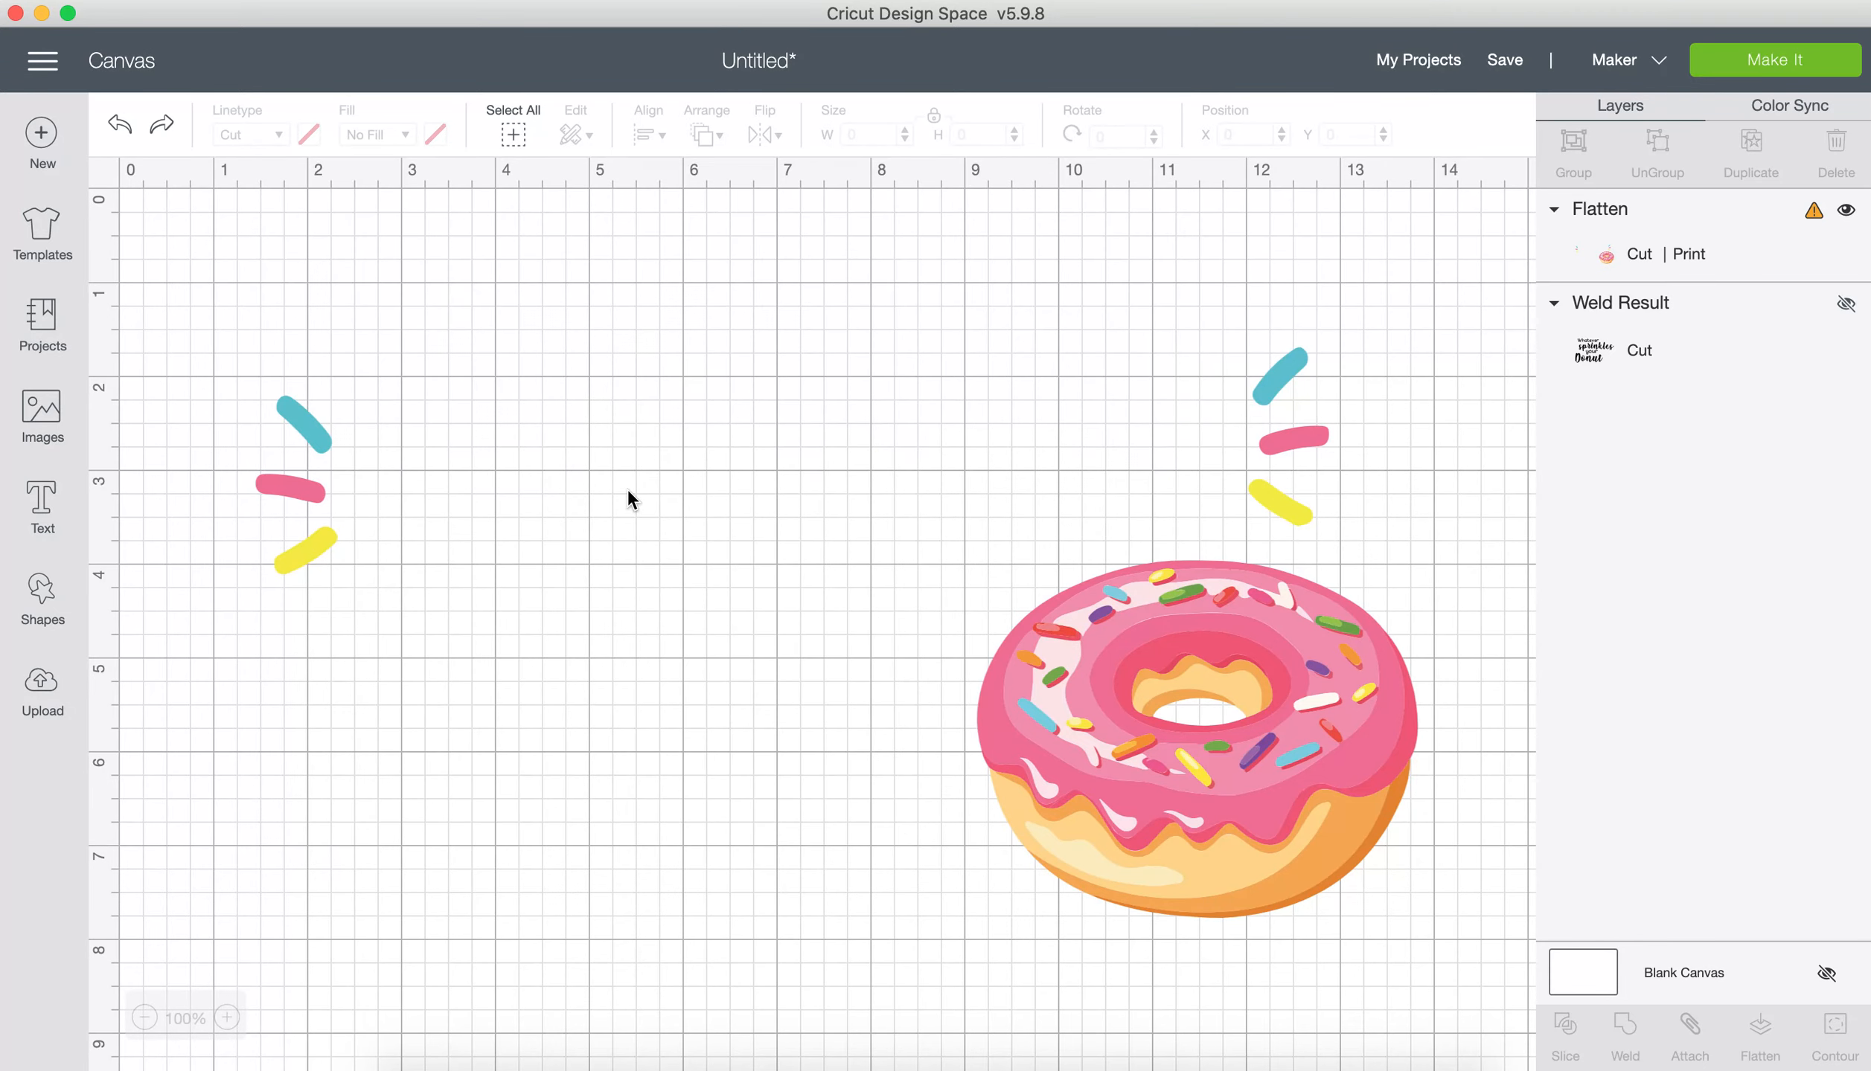
key(super+z)
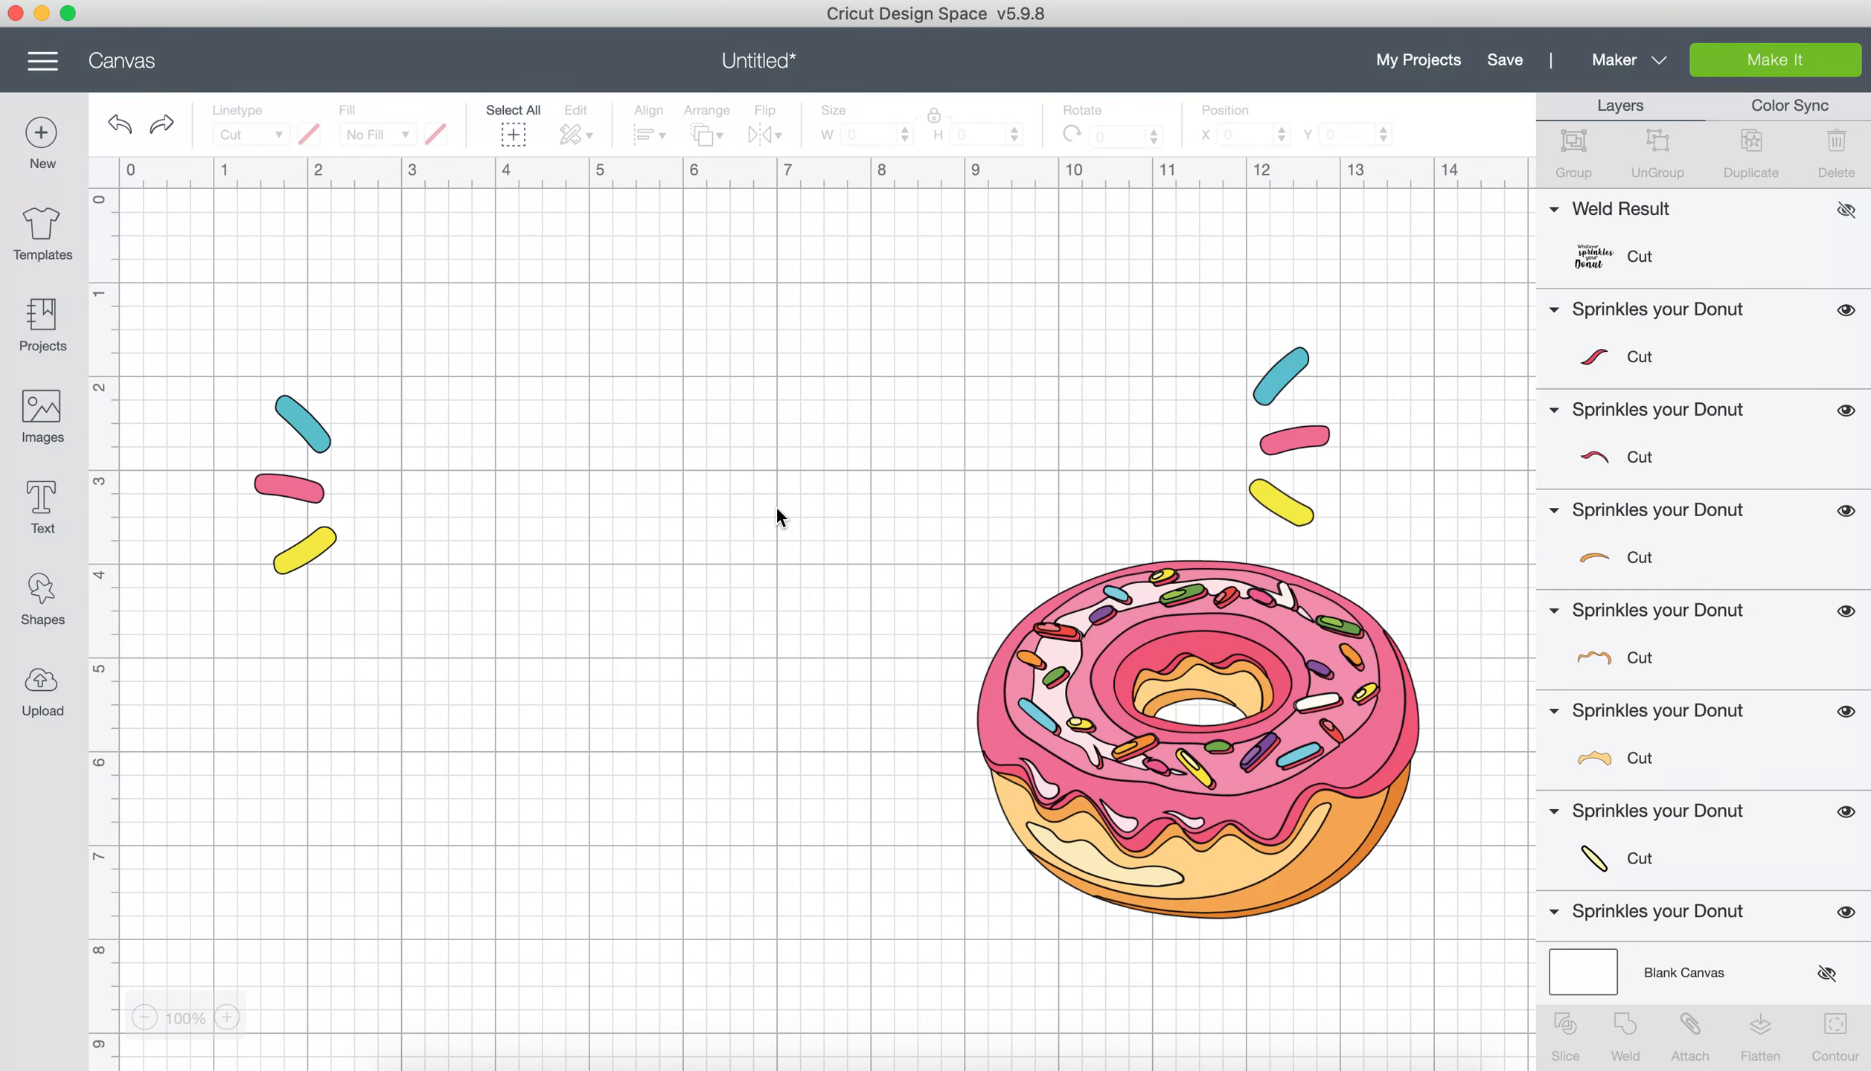
Step: Recolour the dark pink ring directly around the donut hole purple
click(1044, 742)
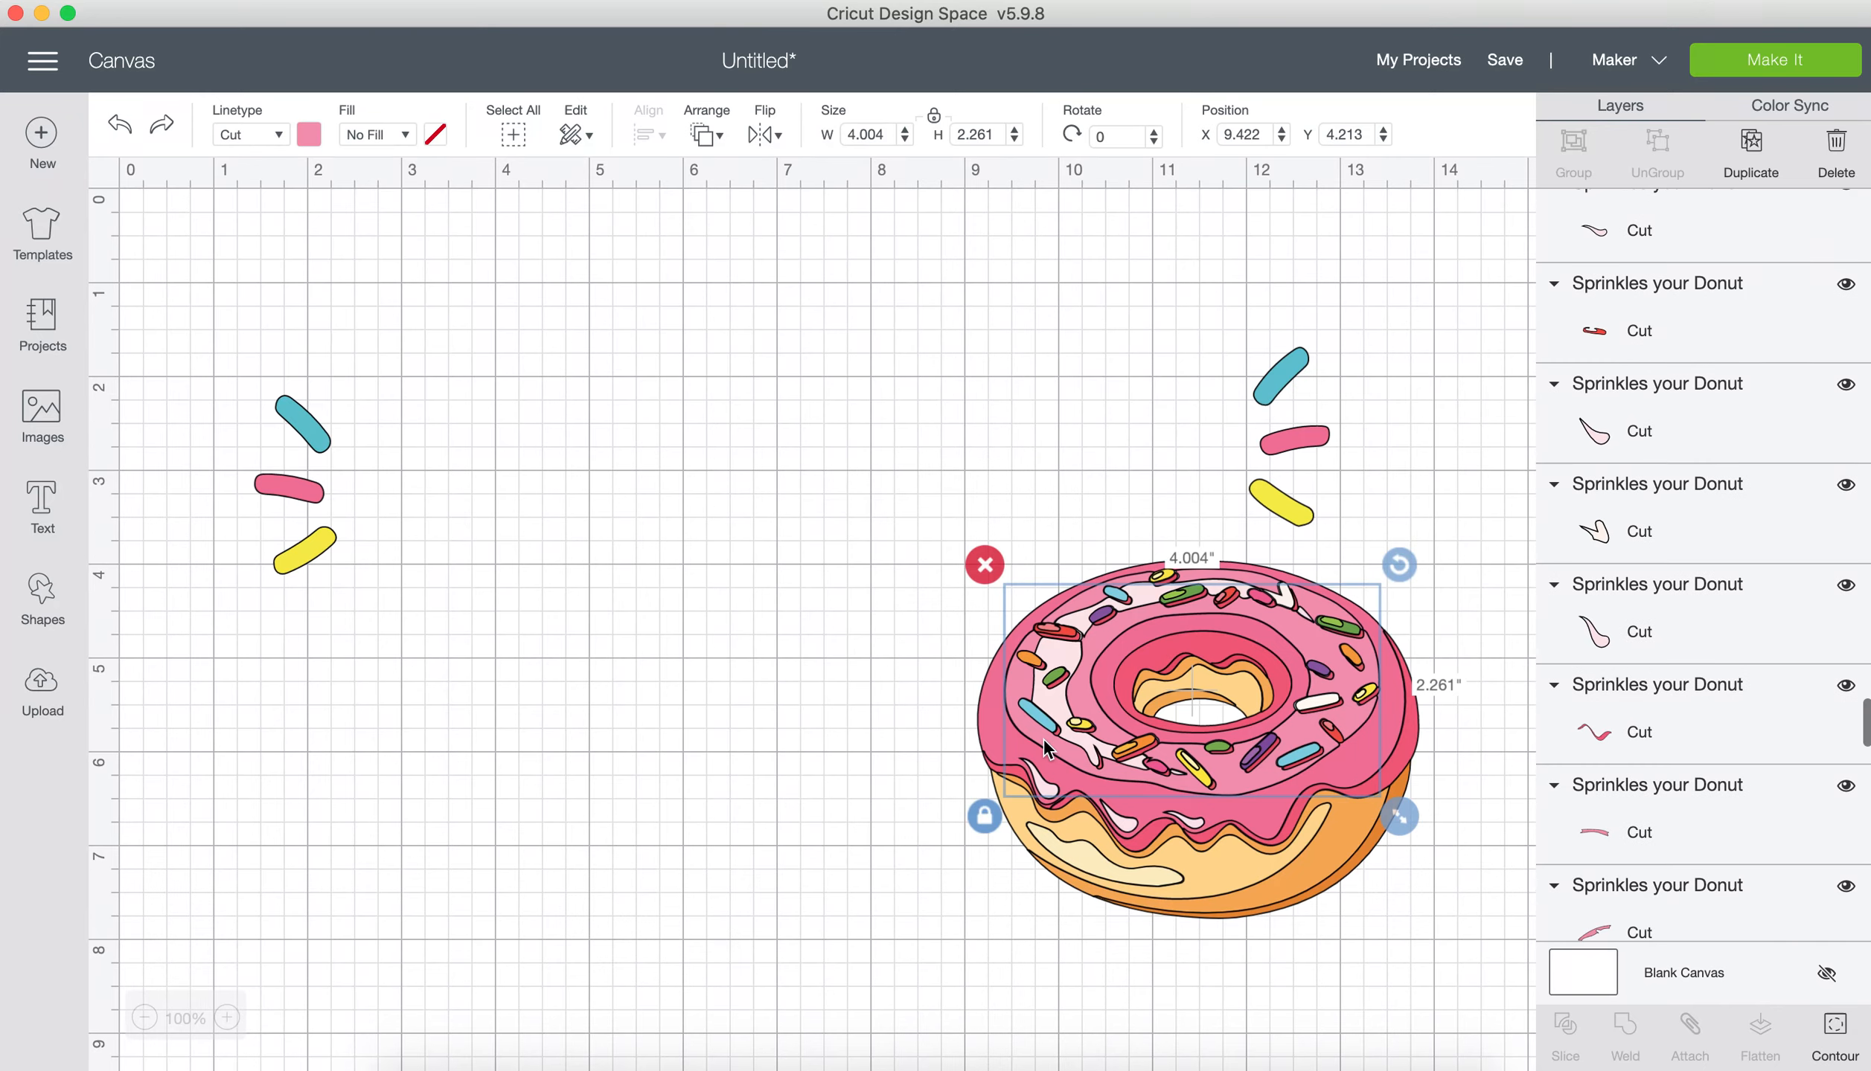
click(1154, 931)
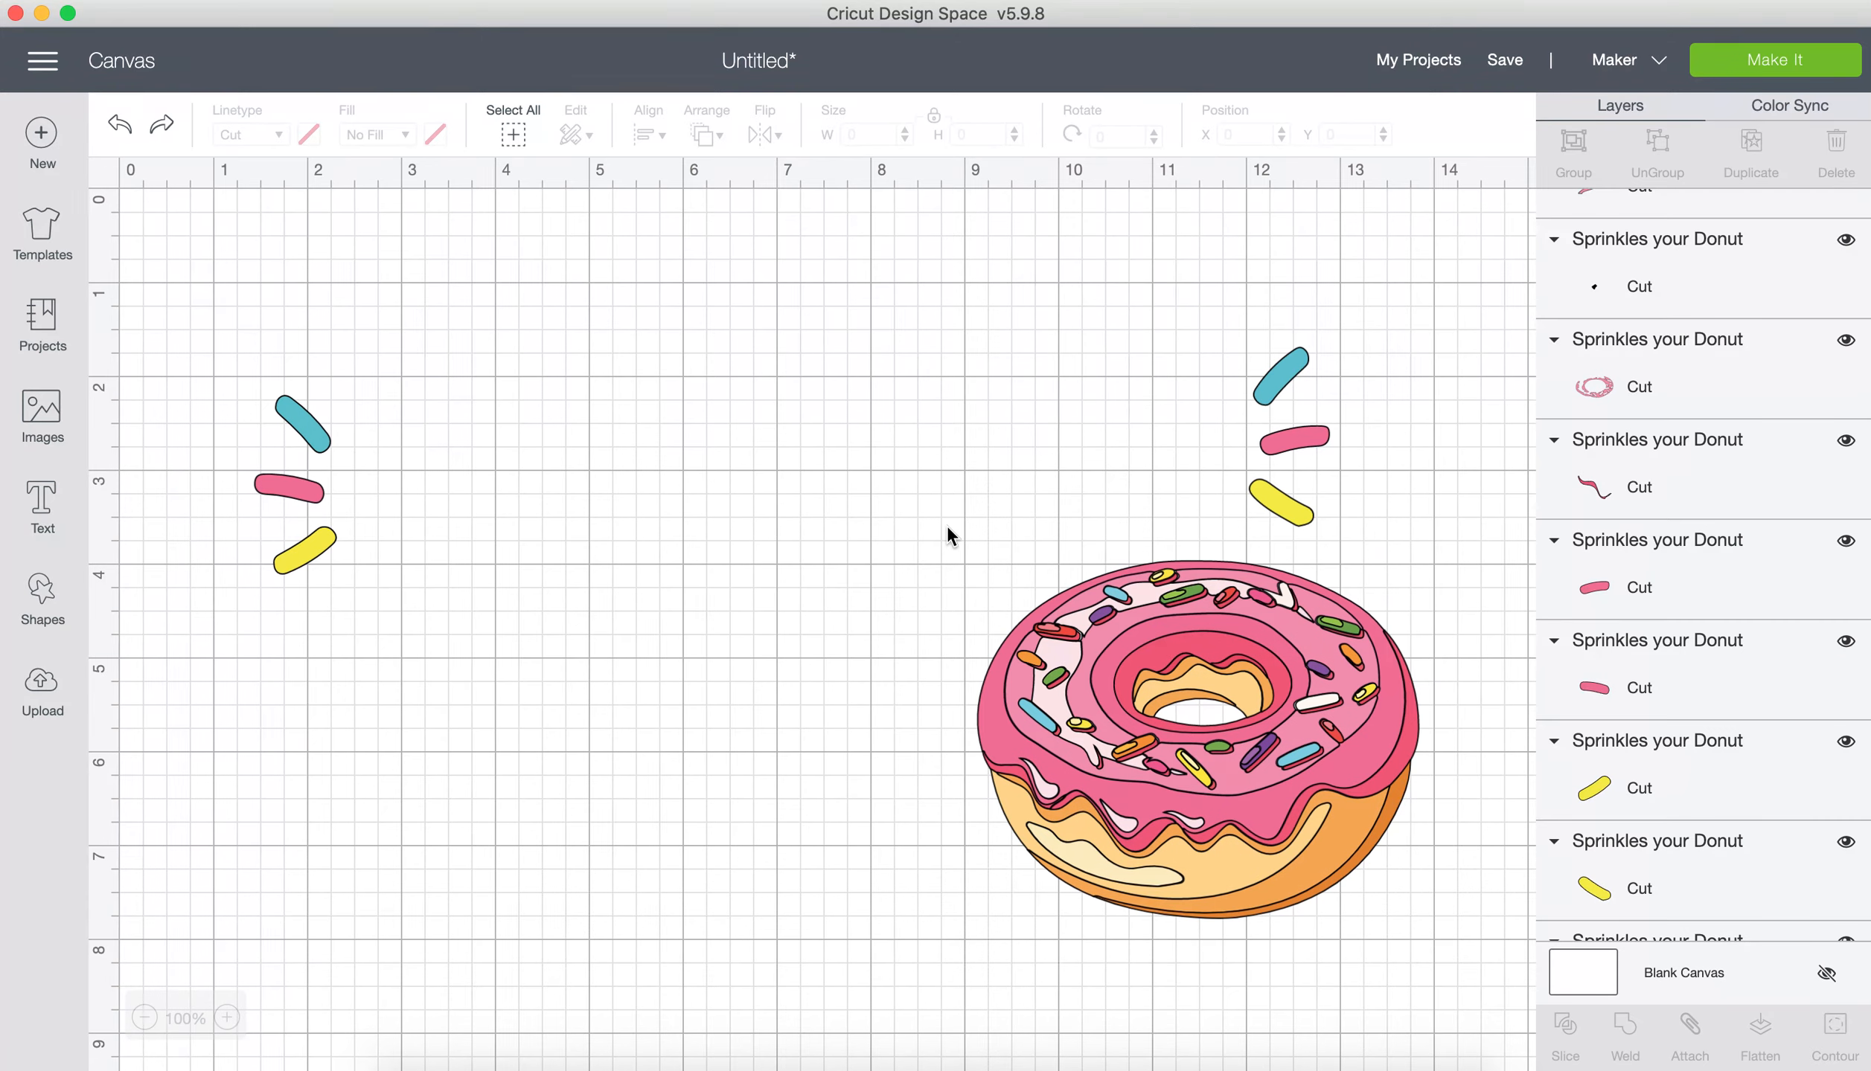
scroll(947, 524, right, 3)
scroll(948, 524, right, 3)
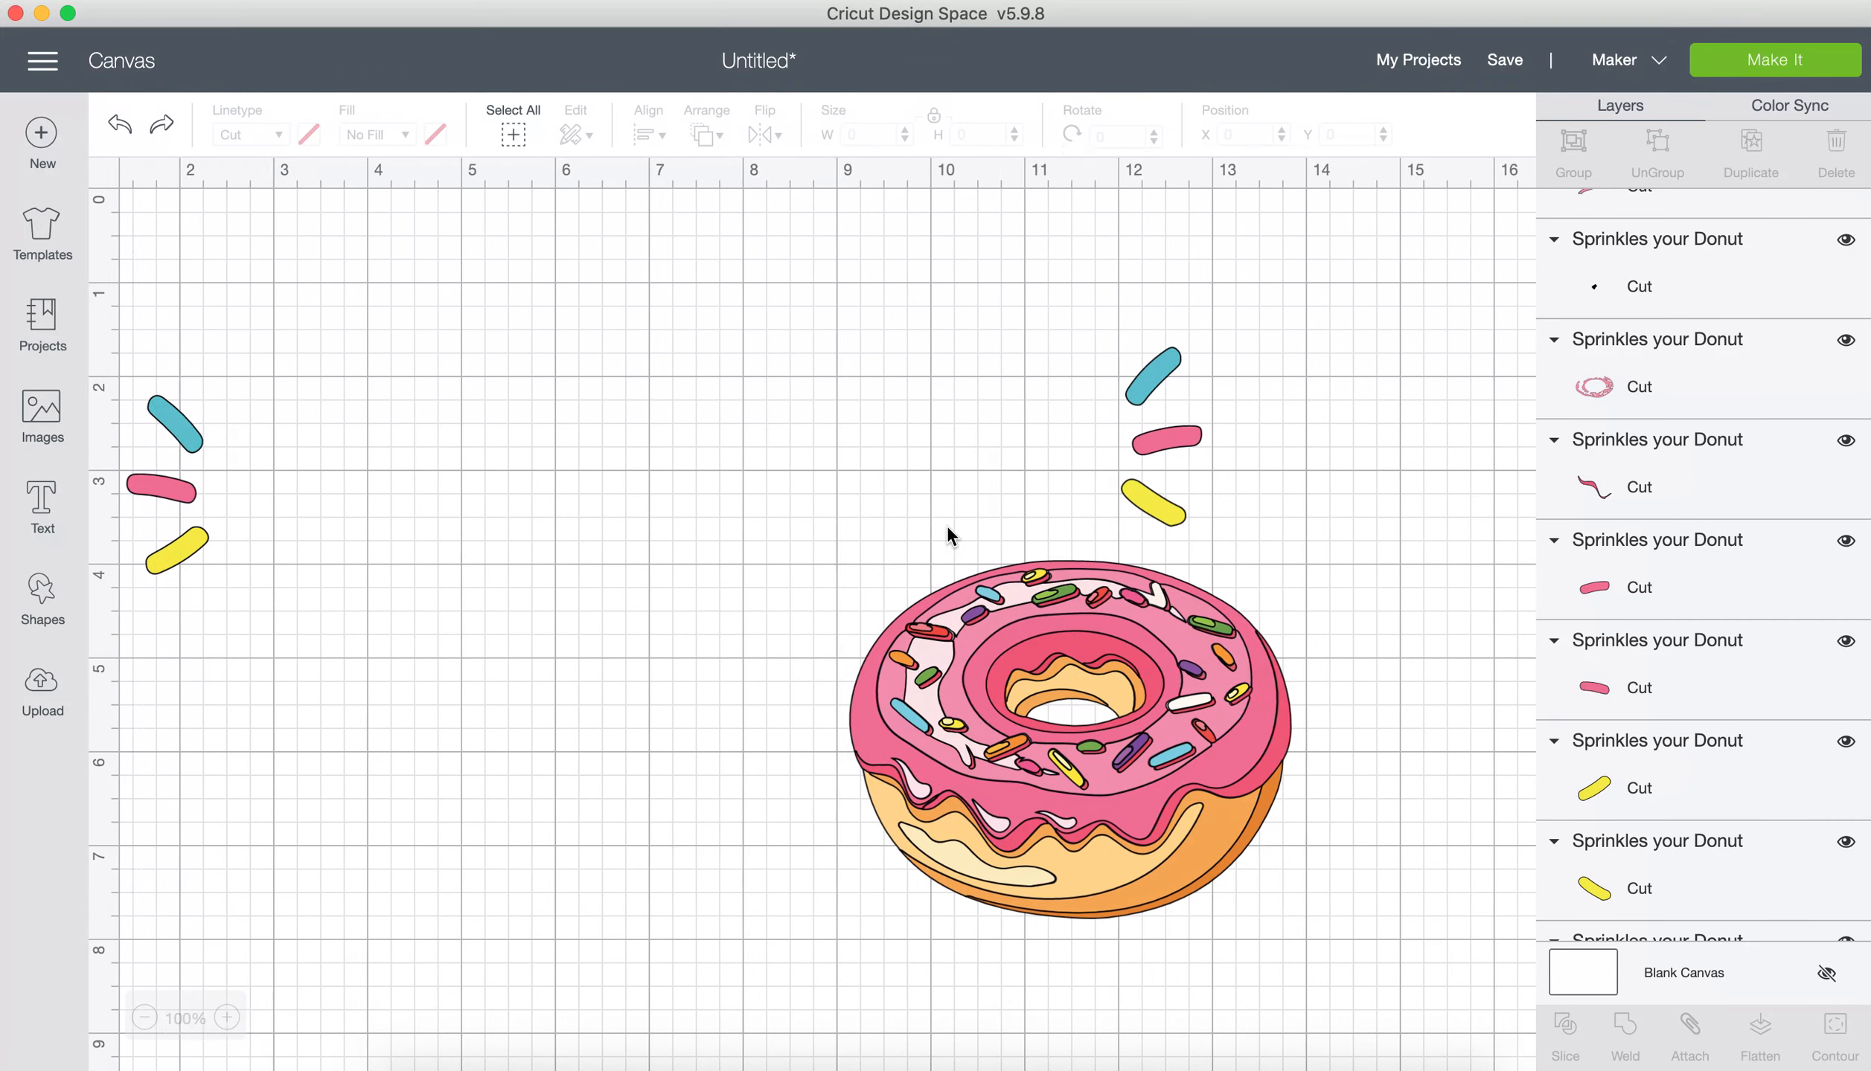
scroll(947, 528, right, 6)
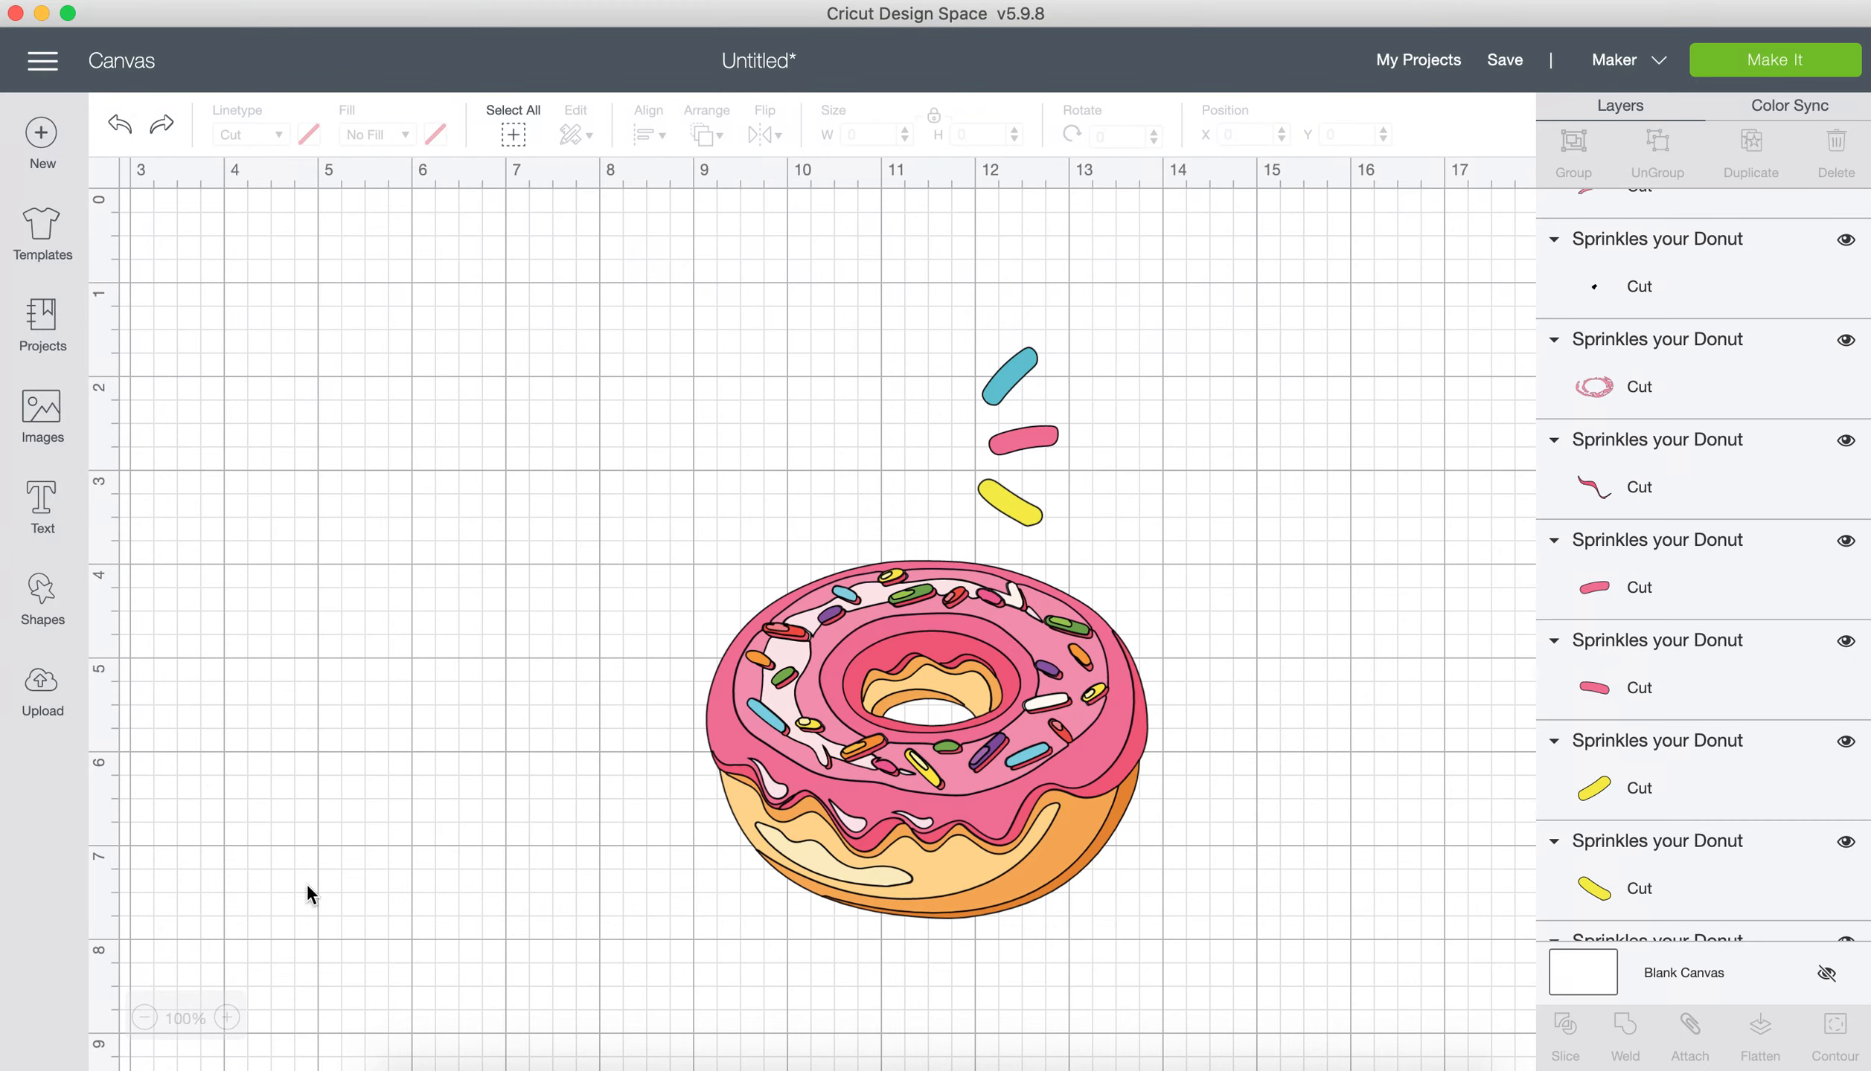
click(226, 1017)
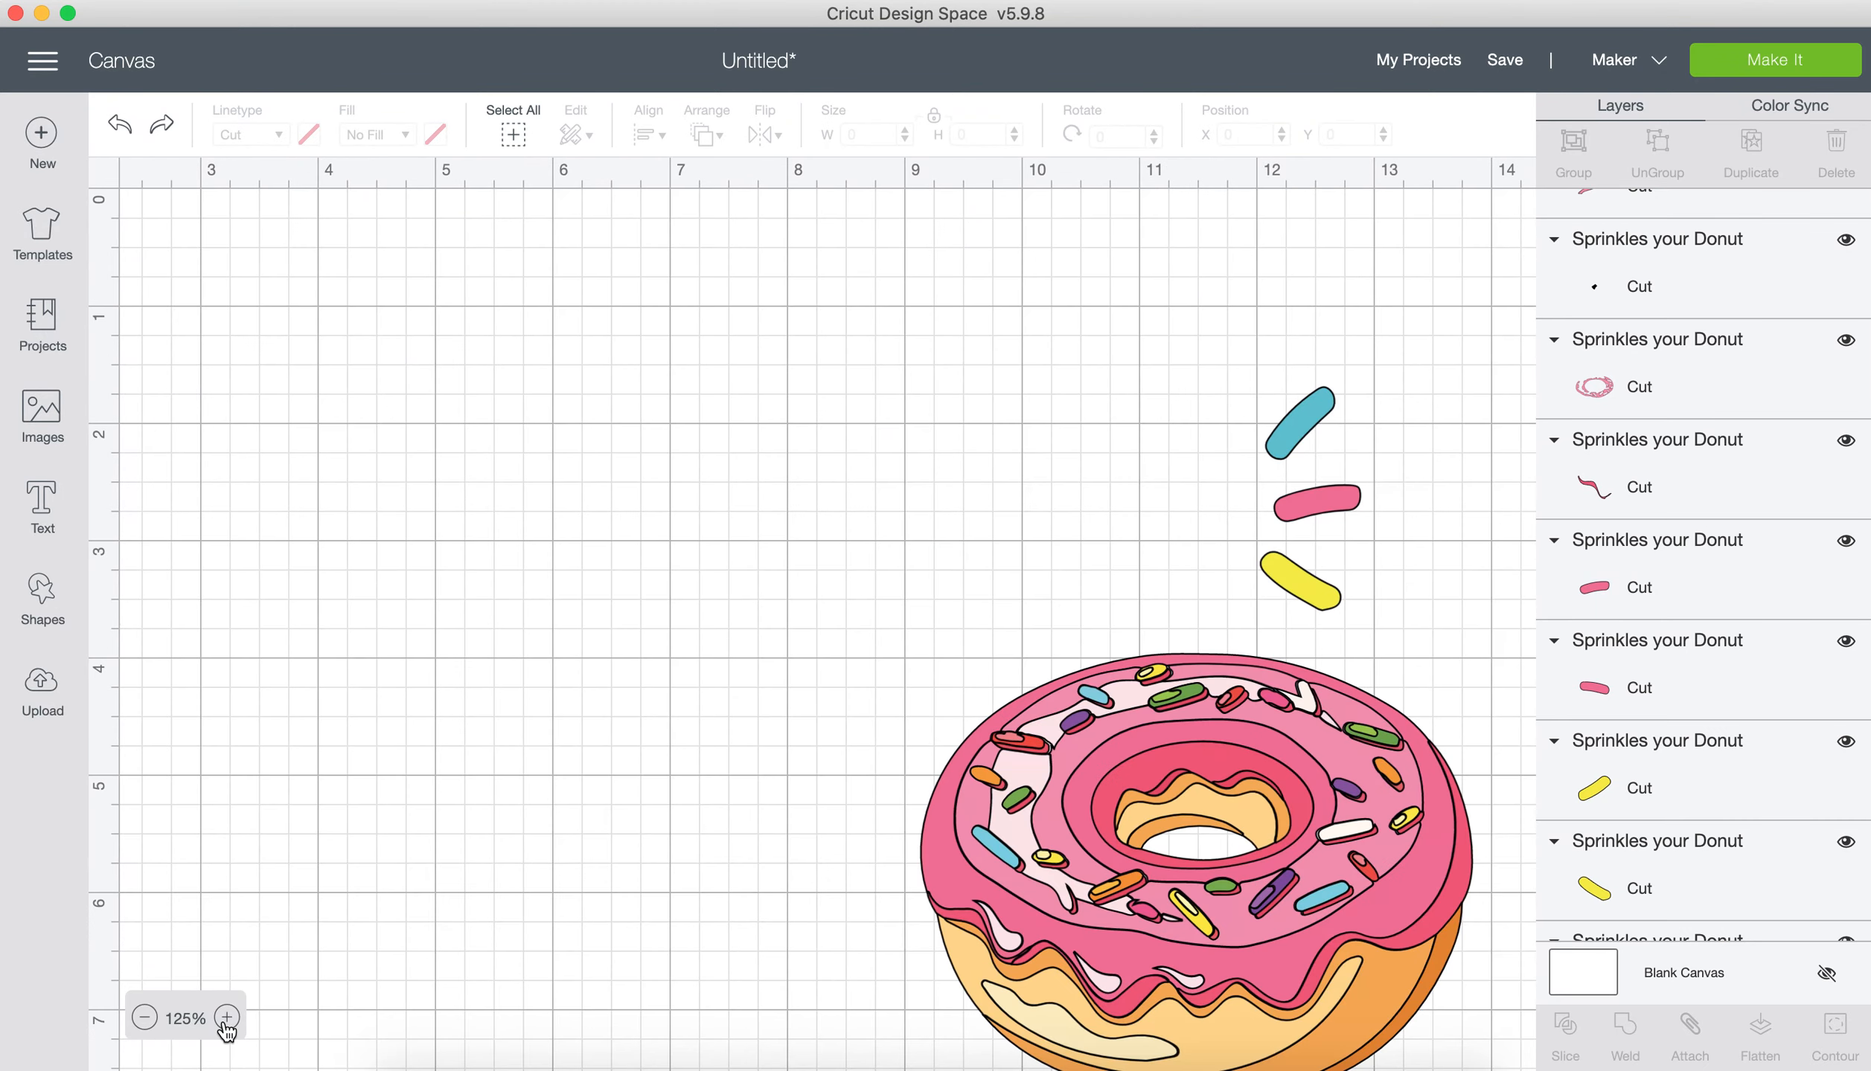
click(227, 1017)
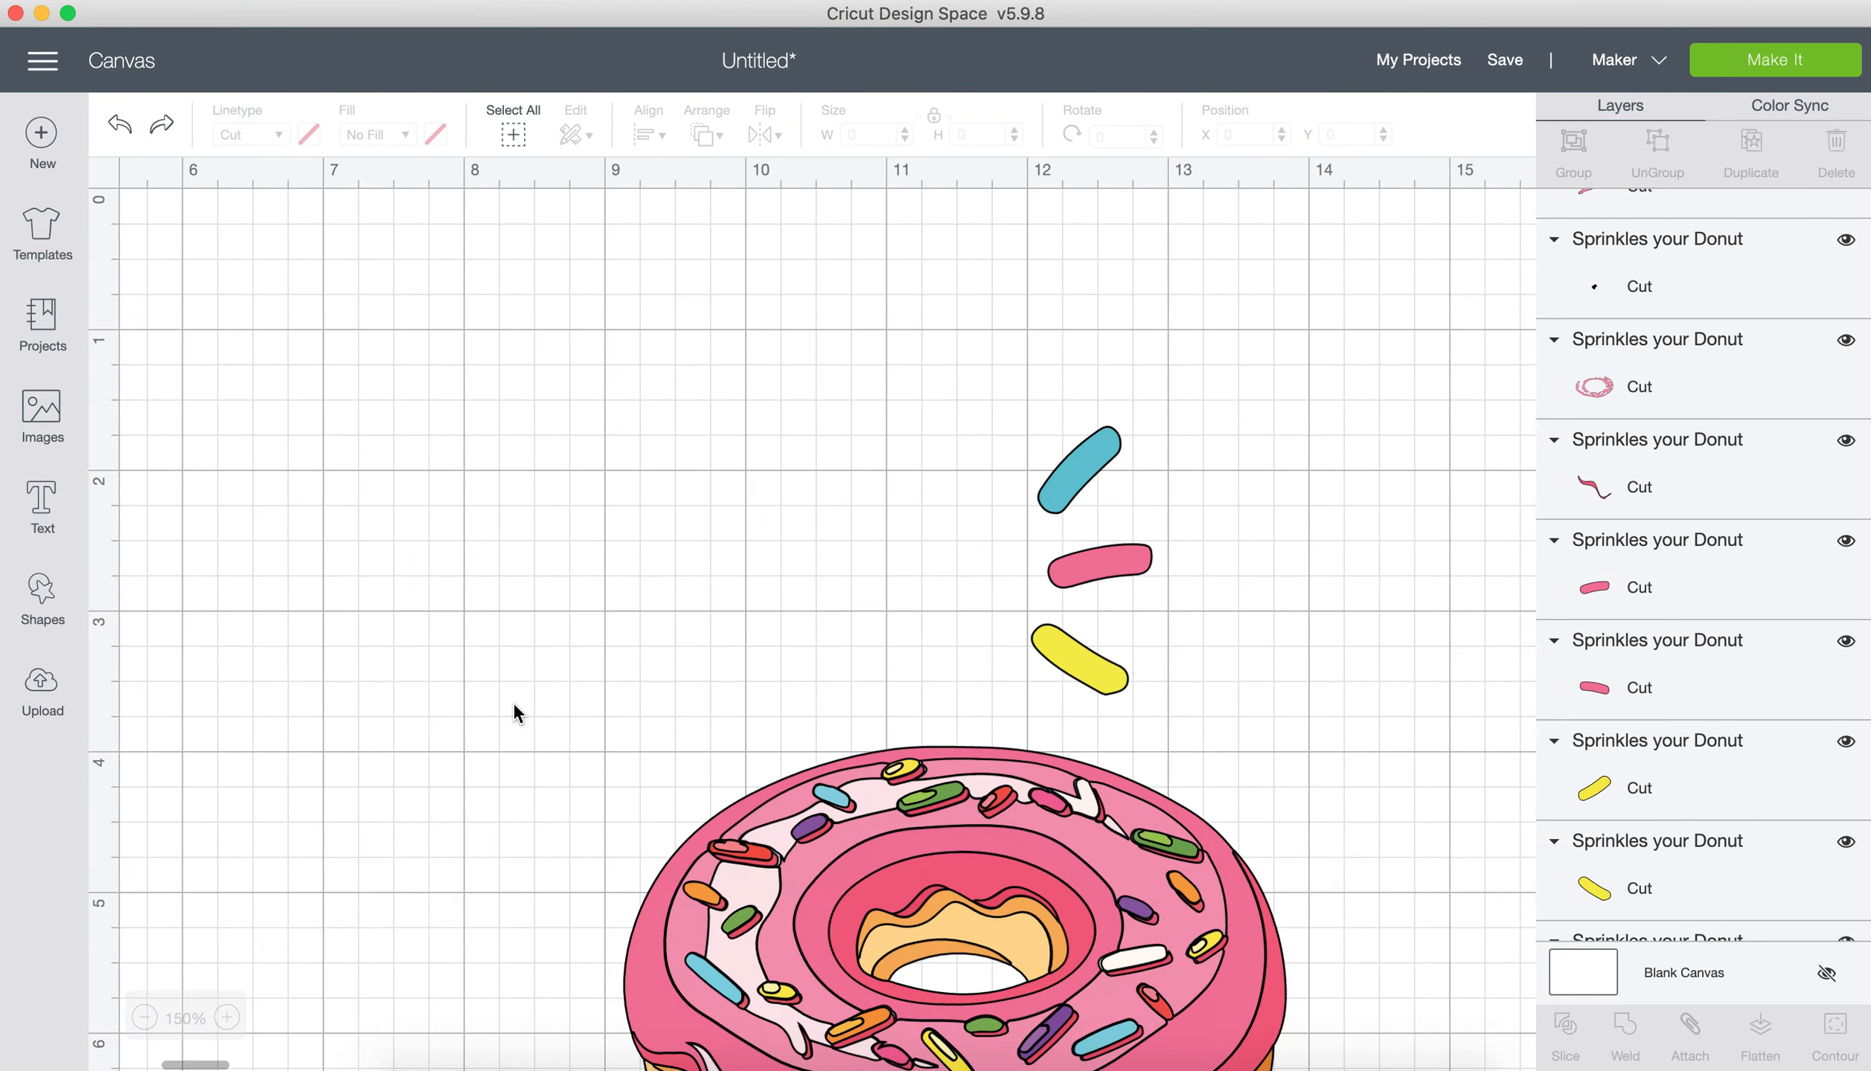
scroll(514, 706, down, 5)
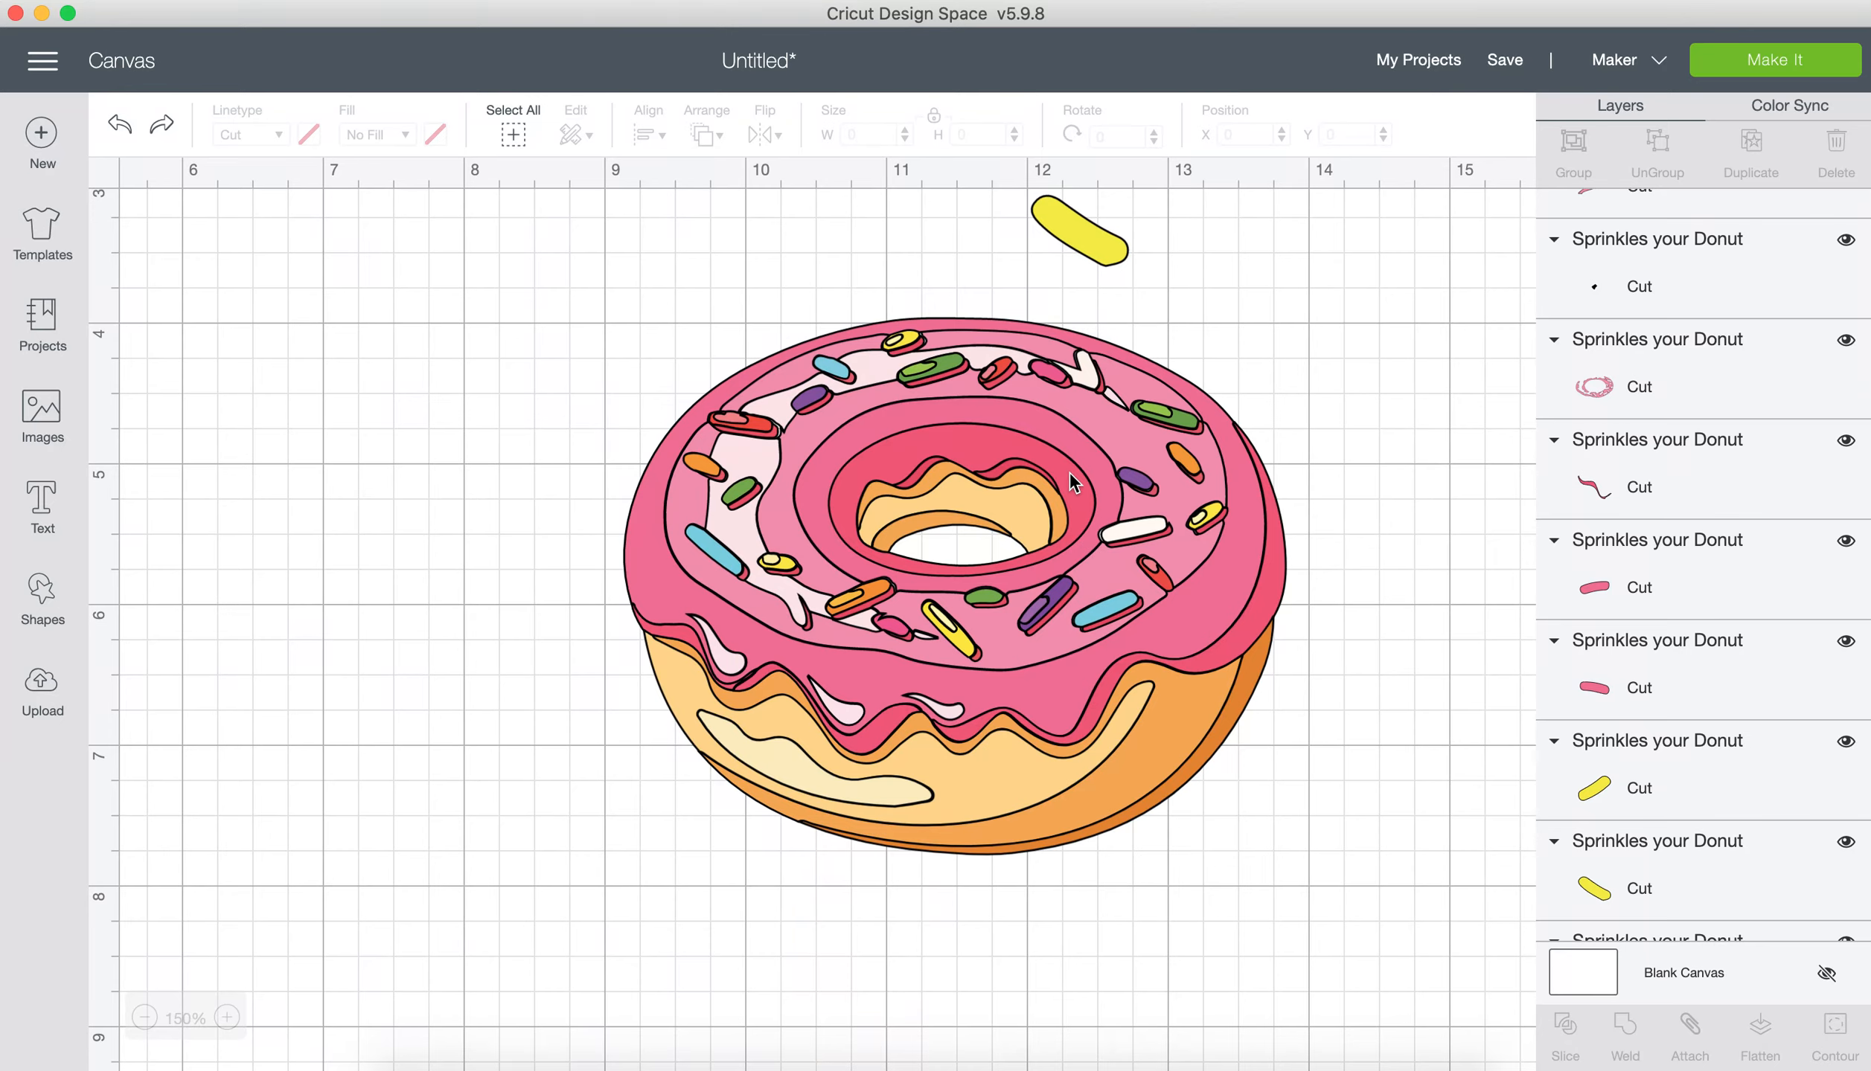
click(853, 439)
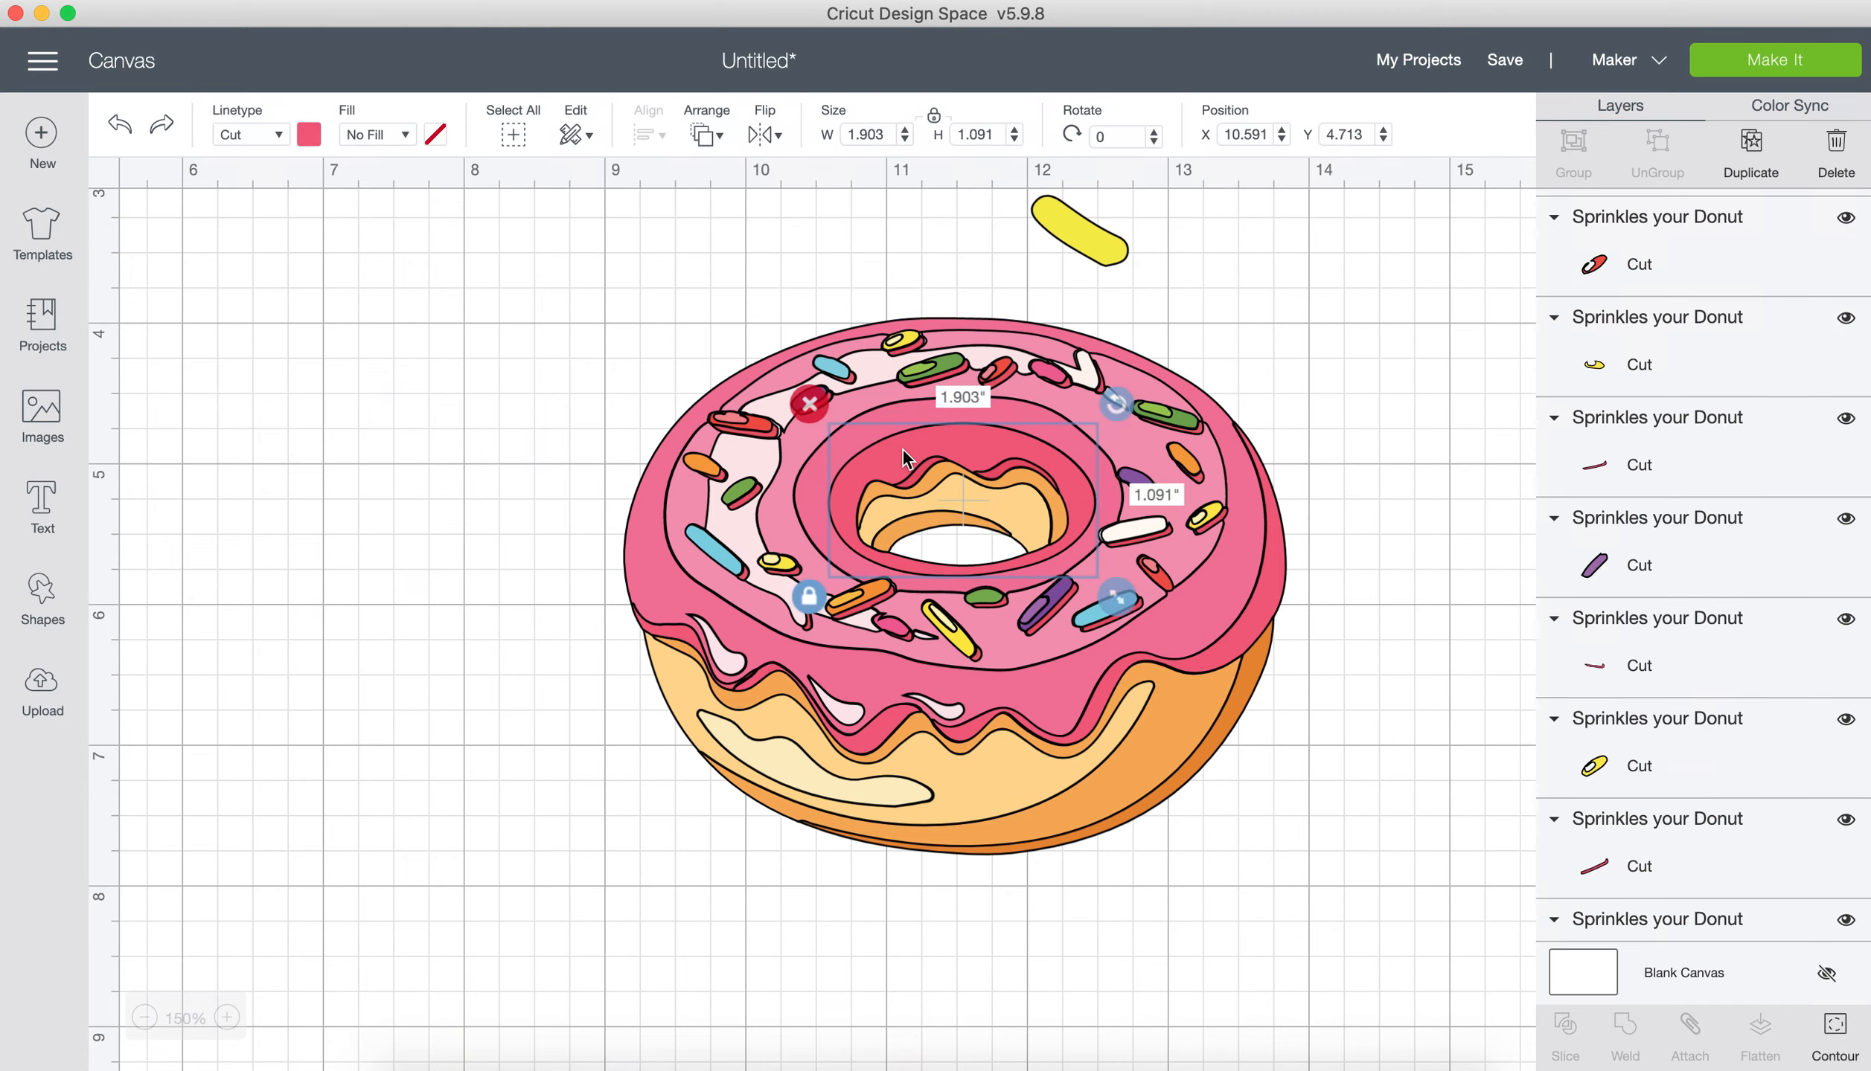
click(309, 135)
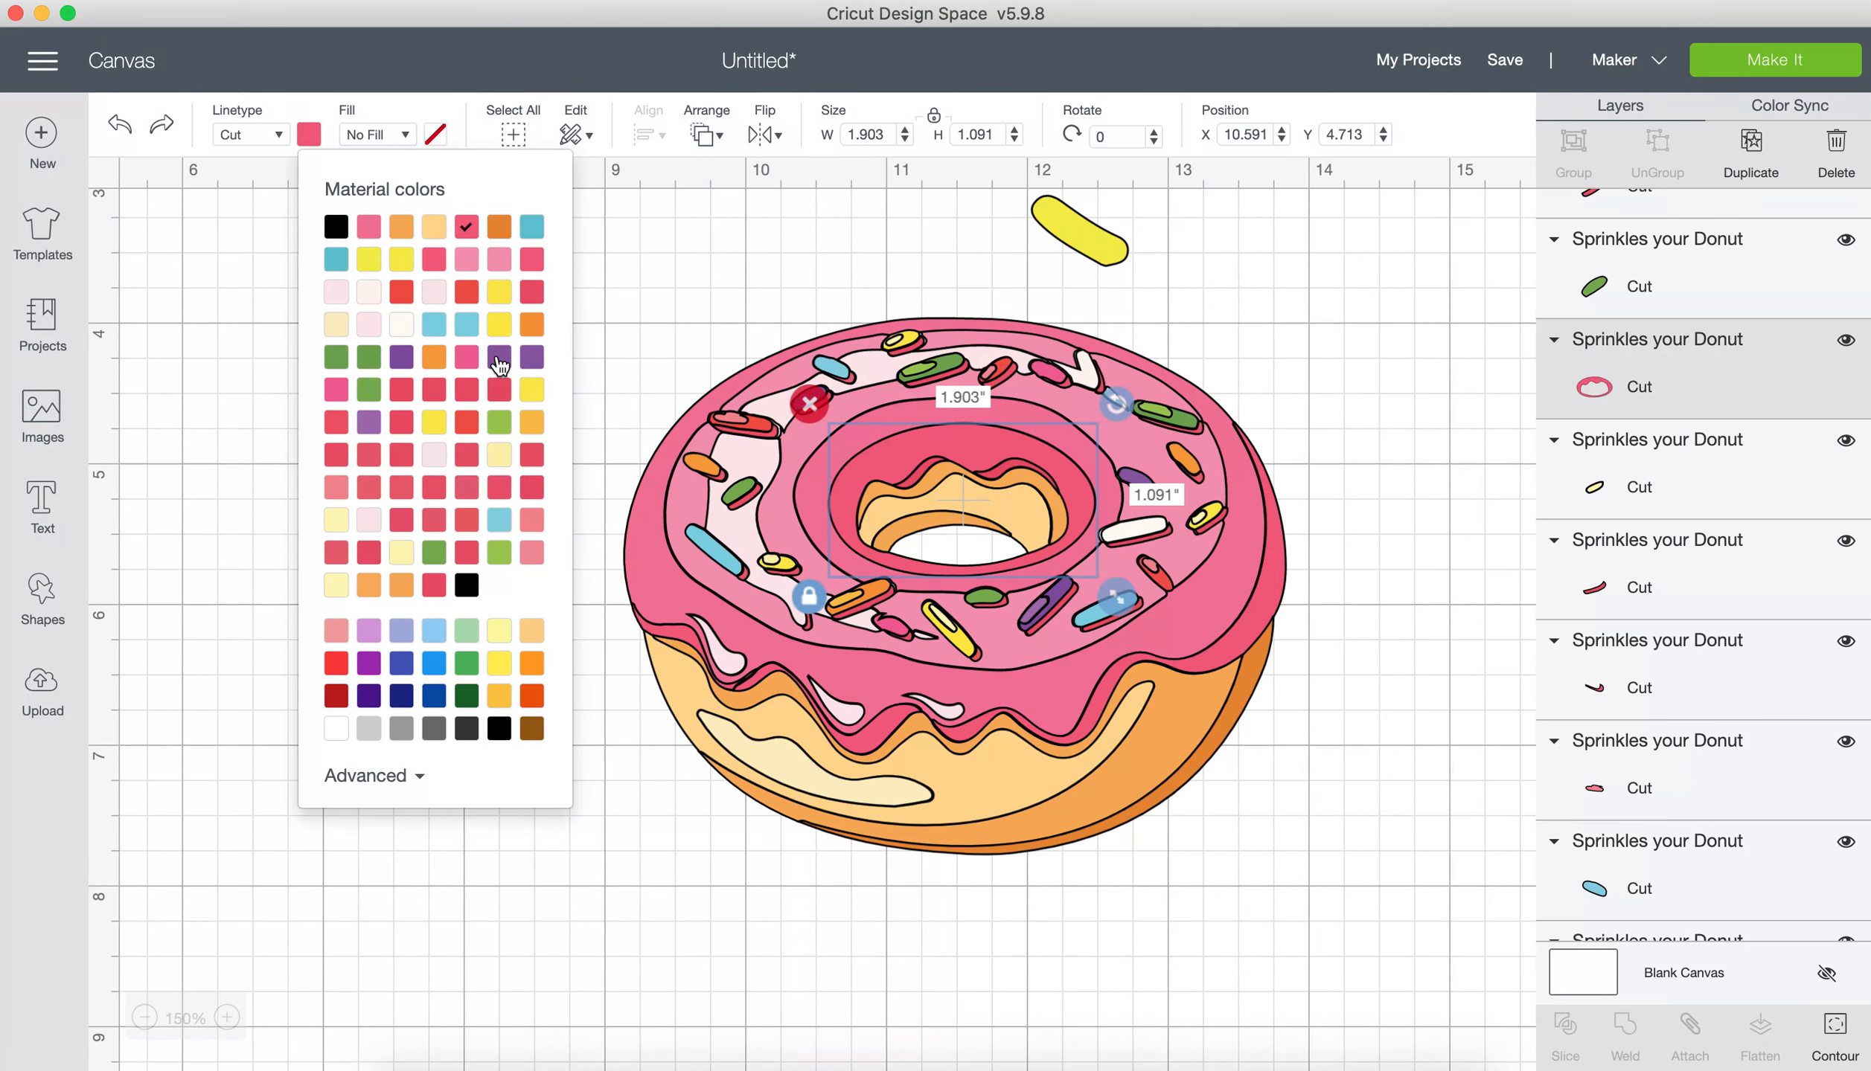
click(500, 364)
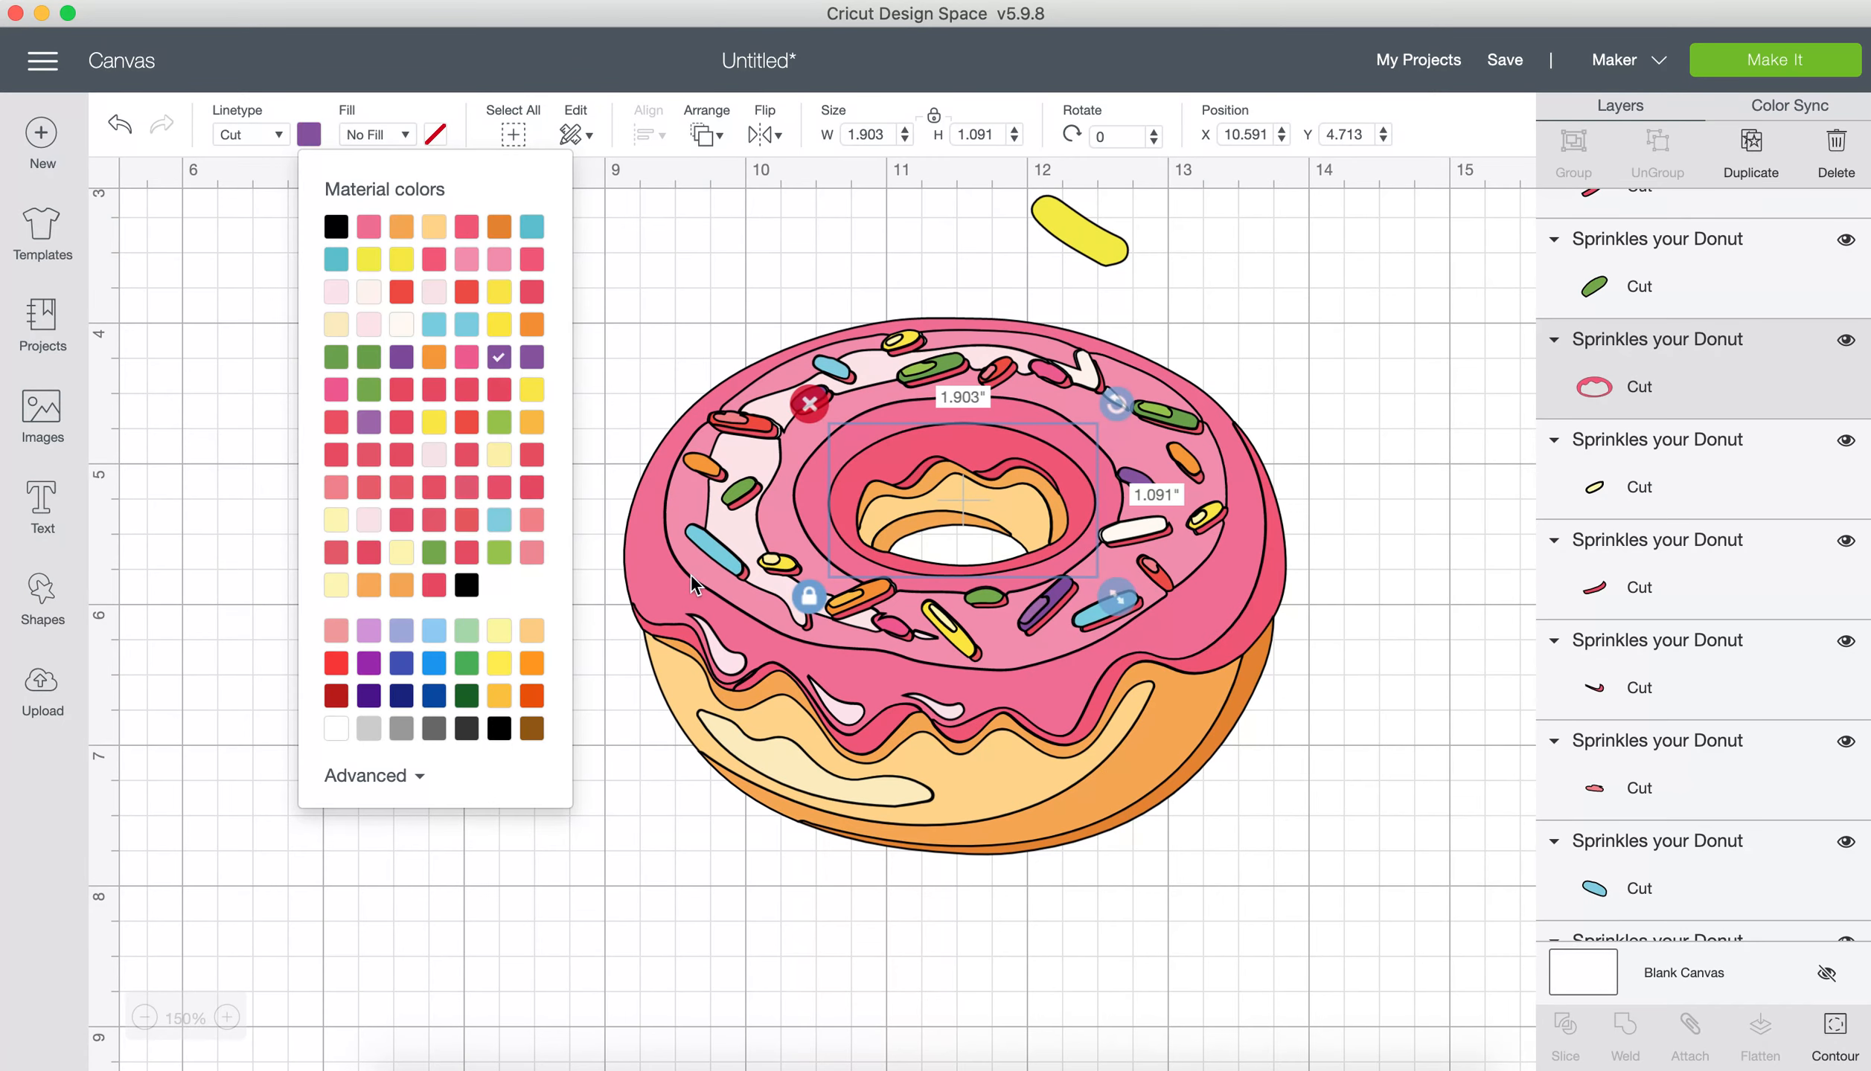
Step: Recolour the dark pink shadow along the right edge of the donut's icing purple
click(677, 643)
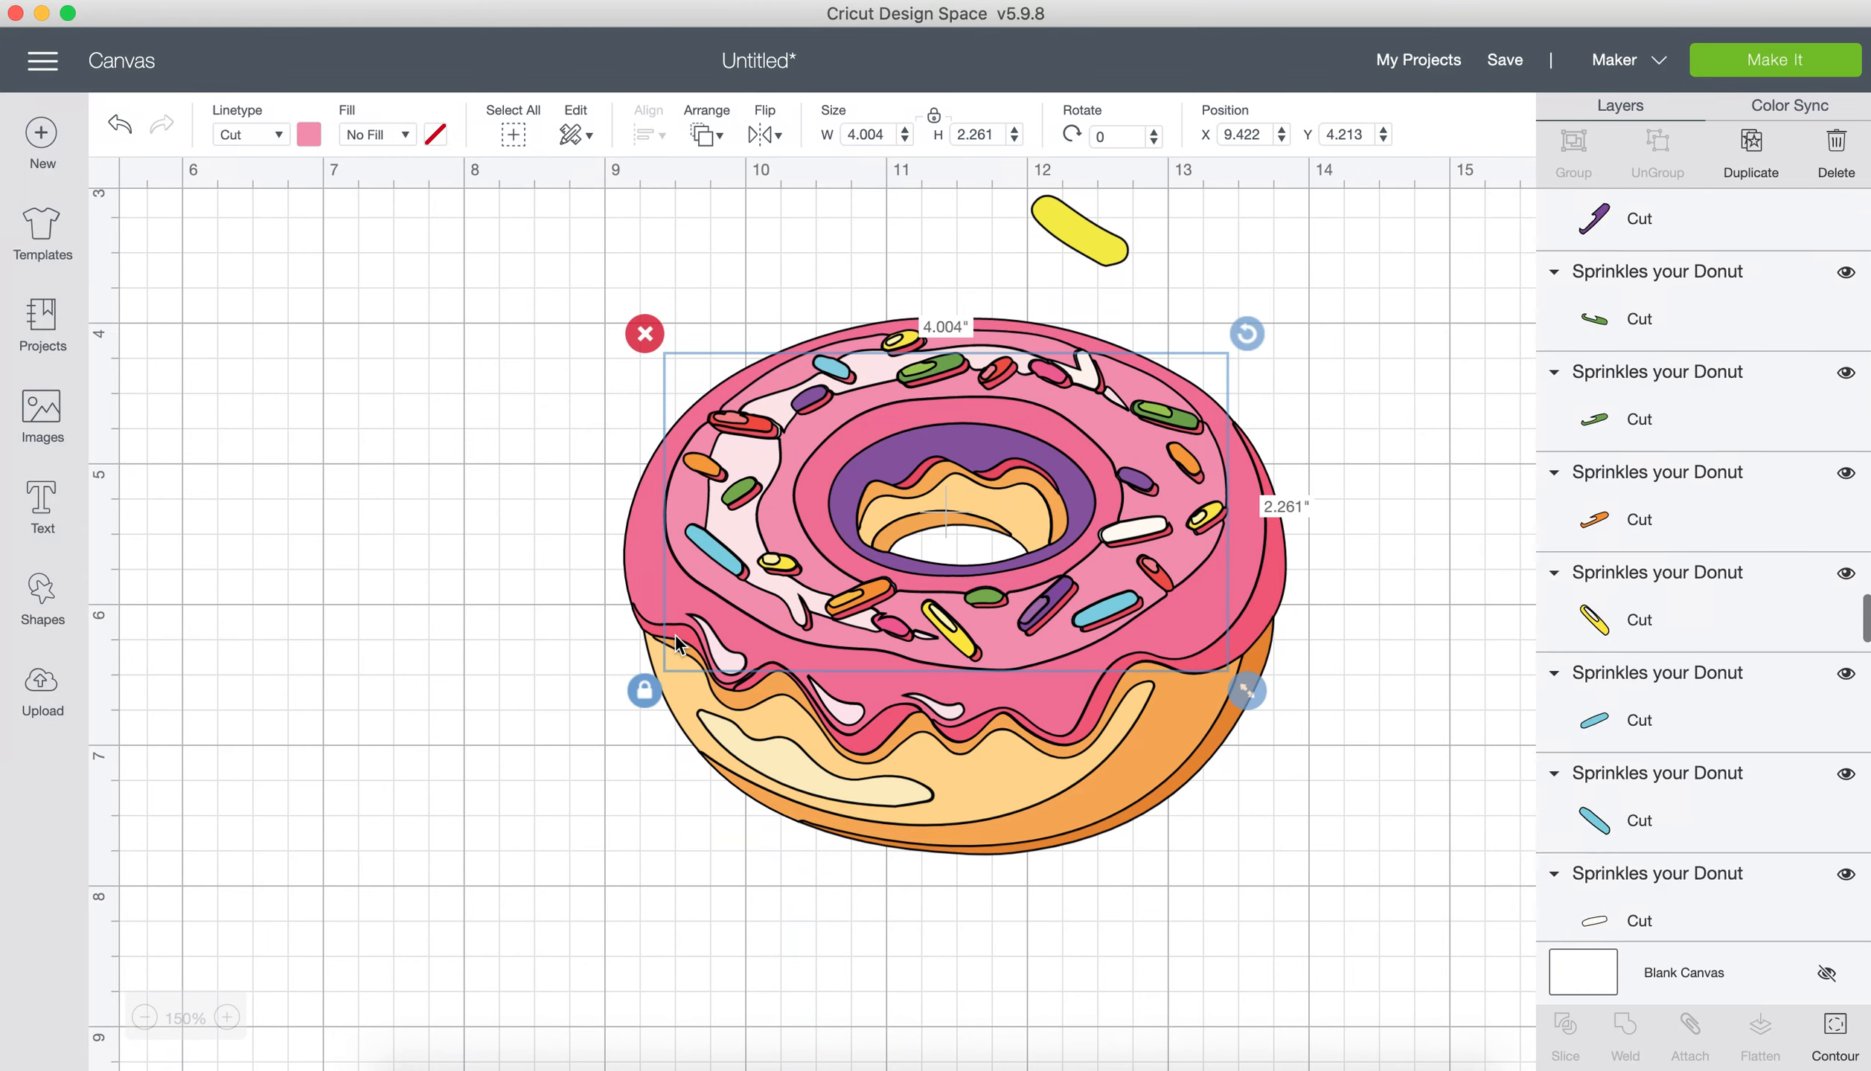
click(1273, 593)
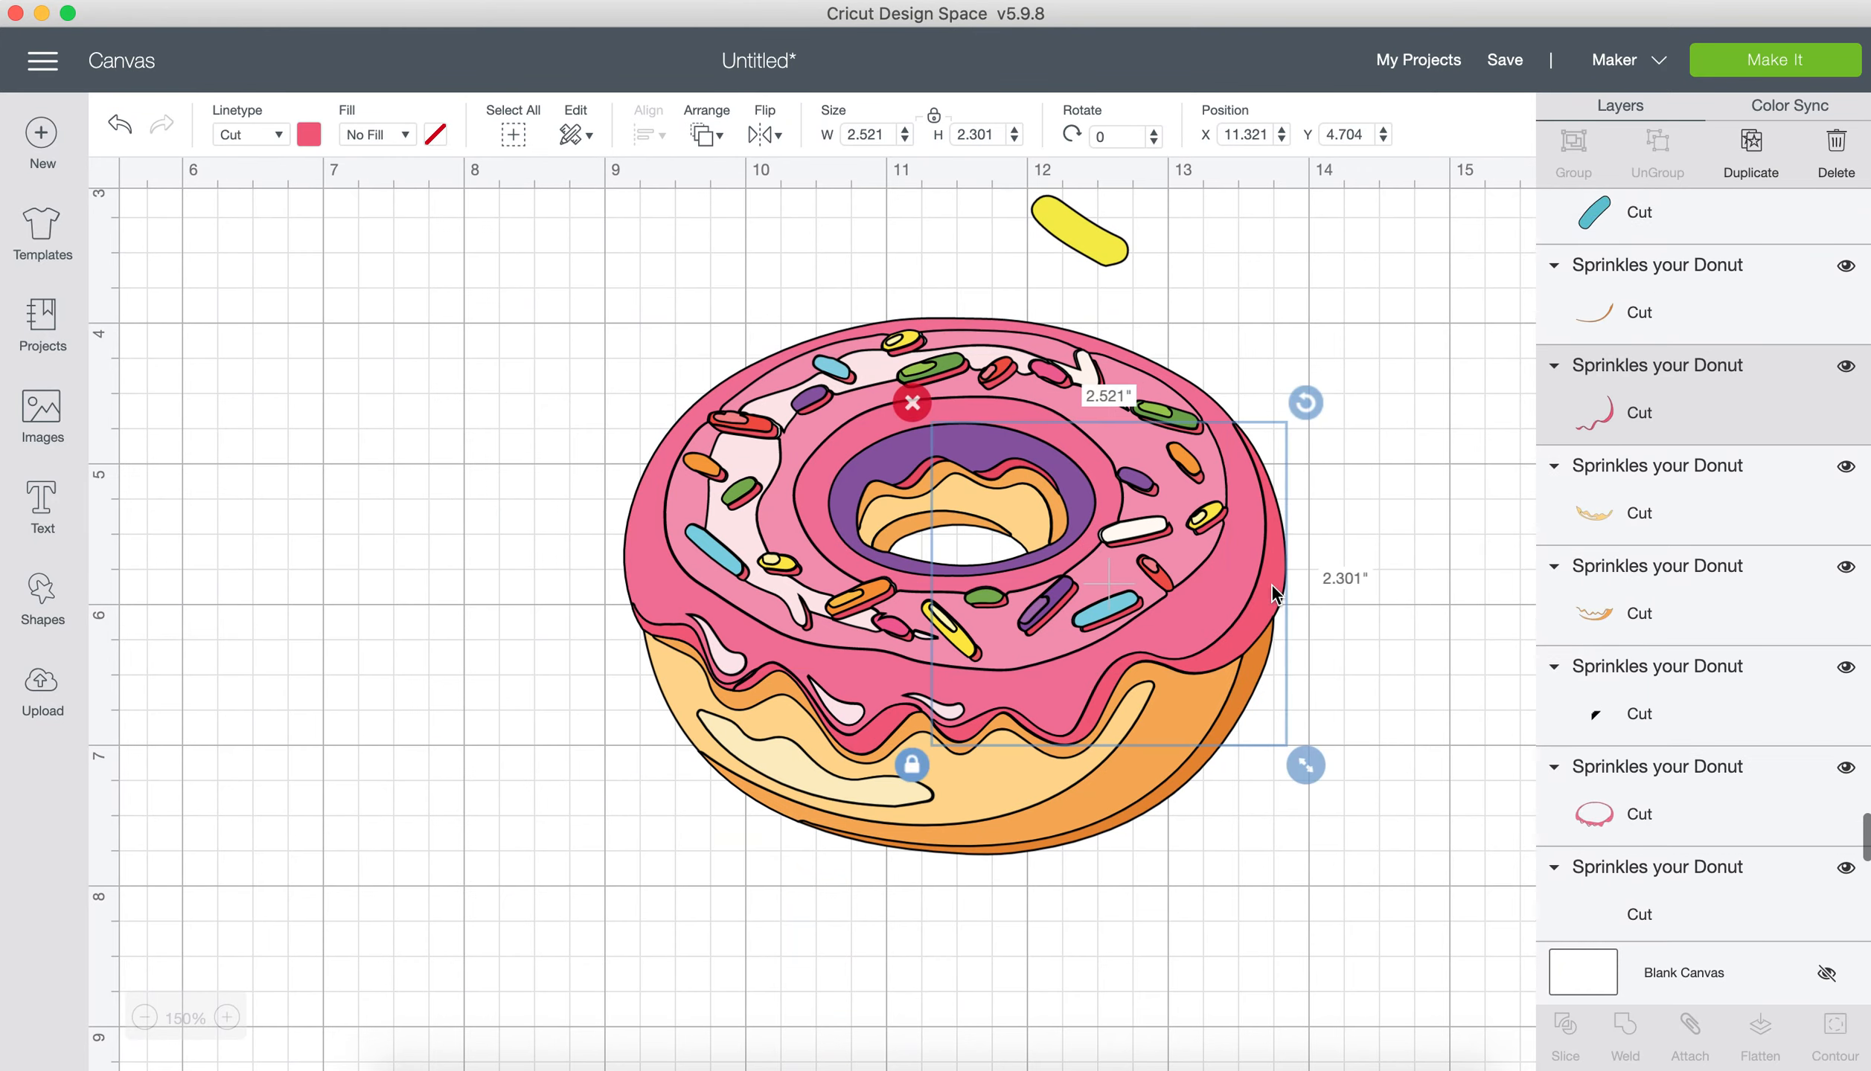
click(311, 137)
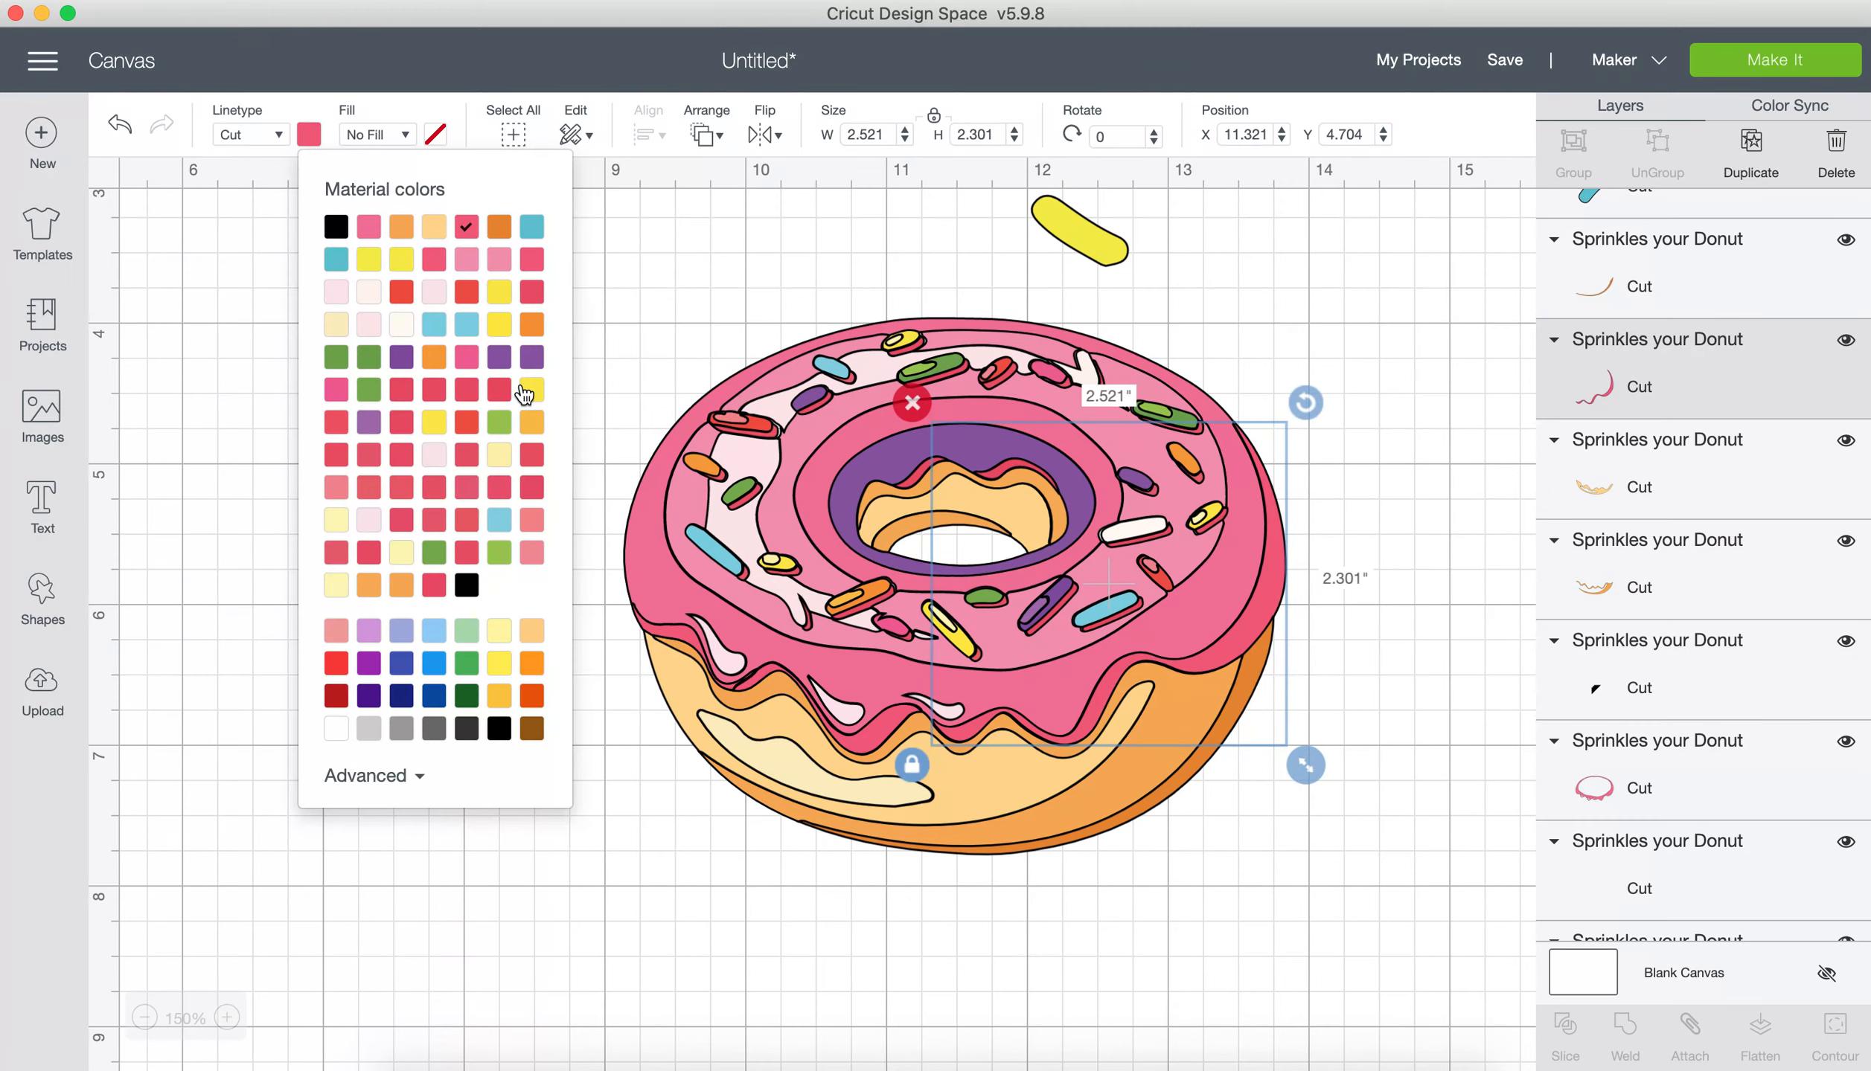
click(526, 391)
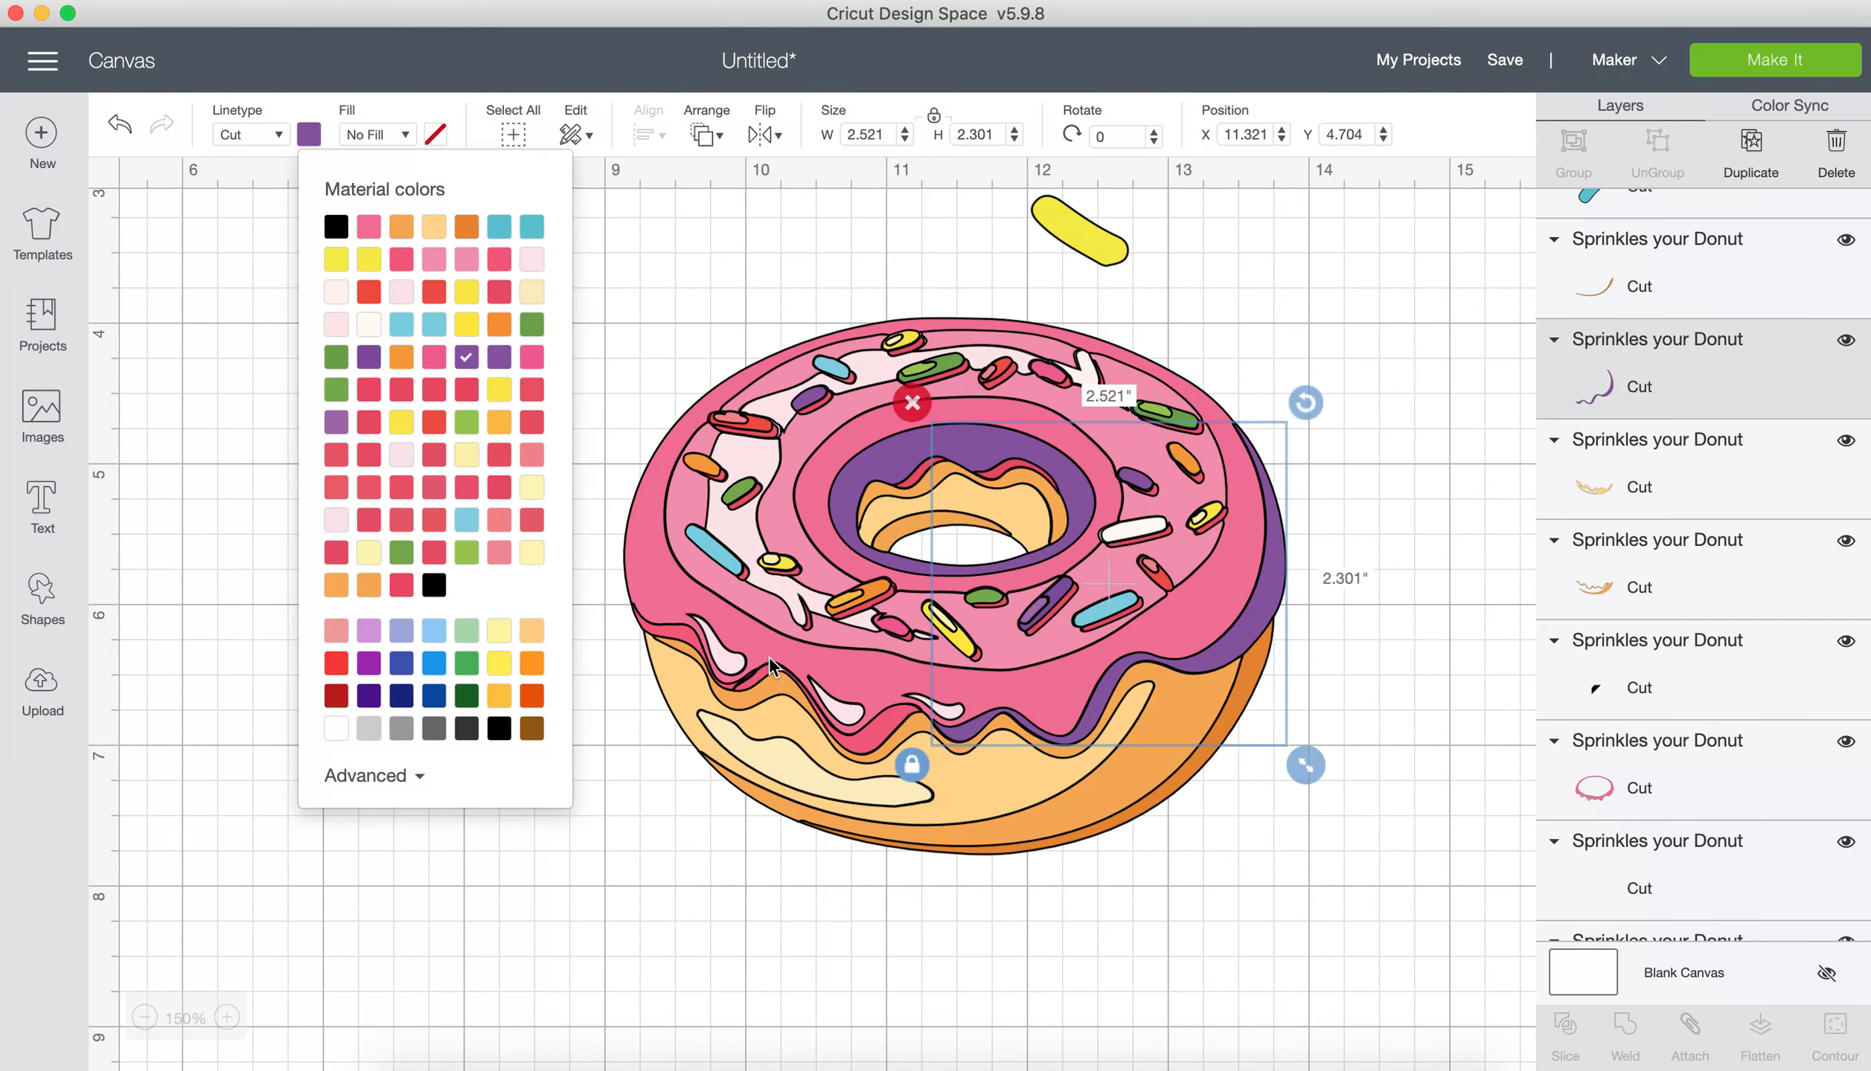
Step: Examine the small shadow and highlight pieces along the icing's front drips at 200% zoom, selecting them individually
click(867, 738)
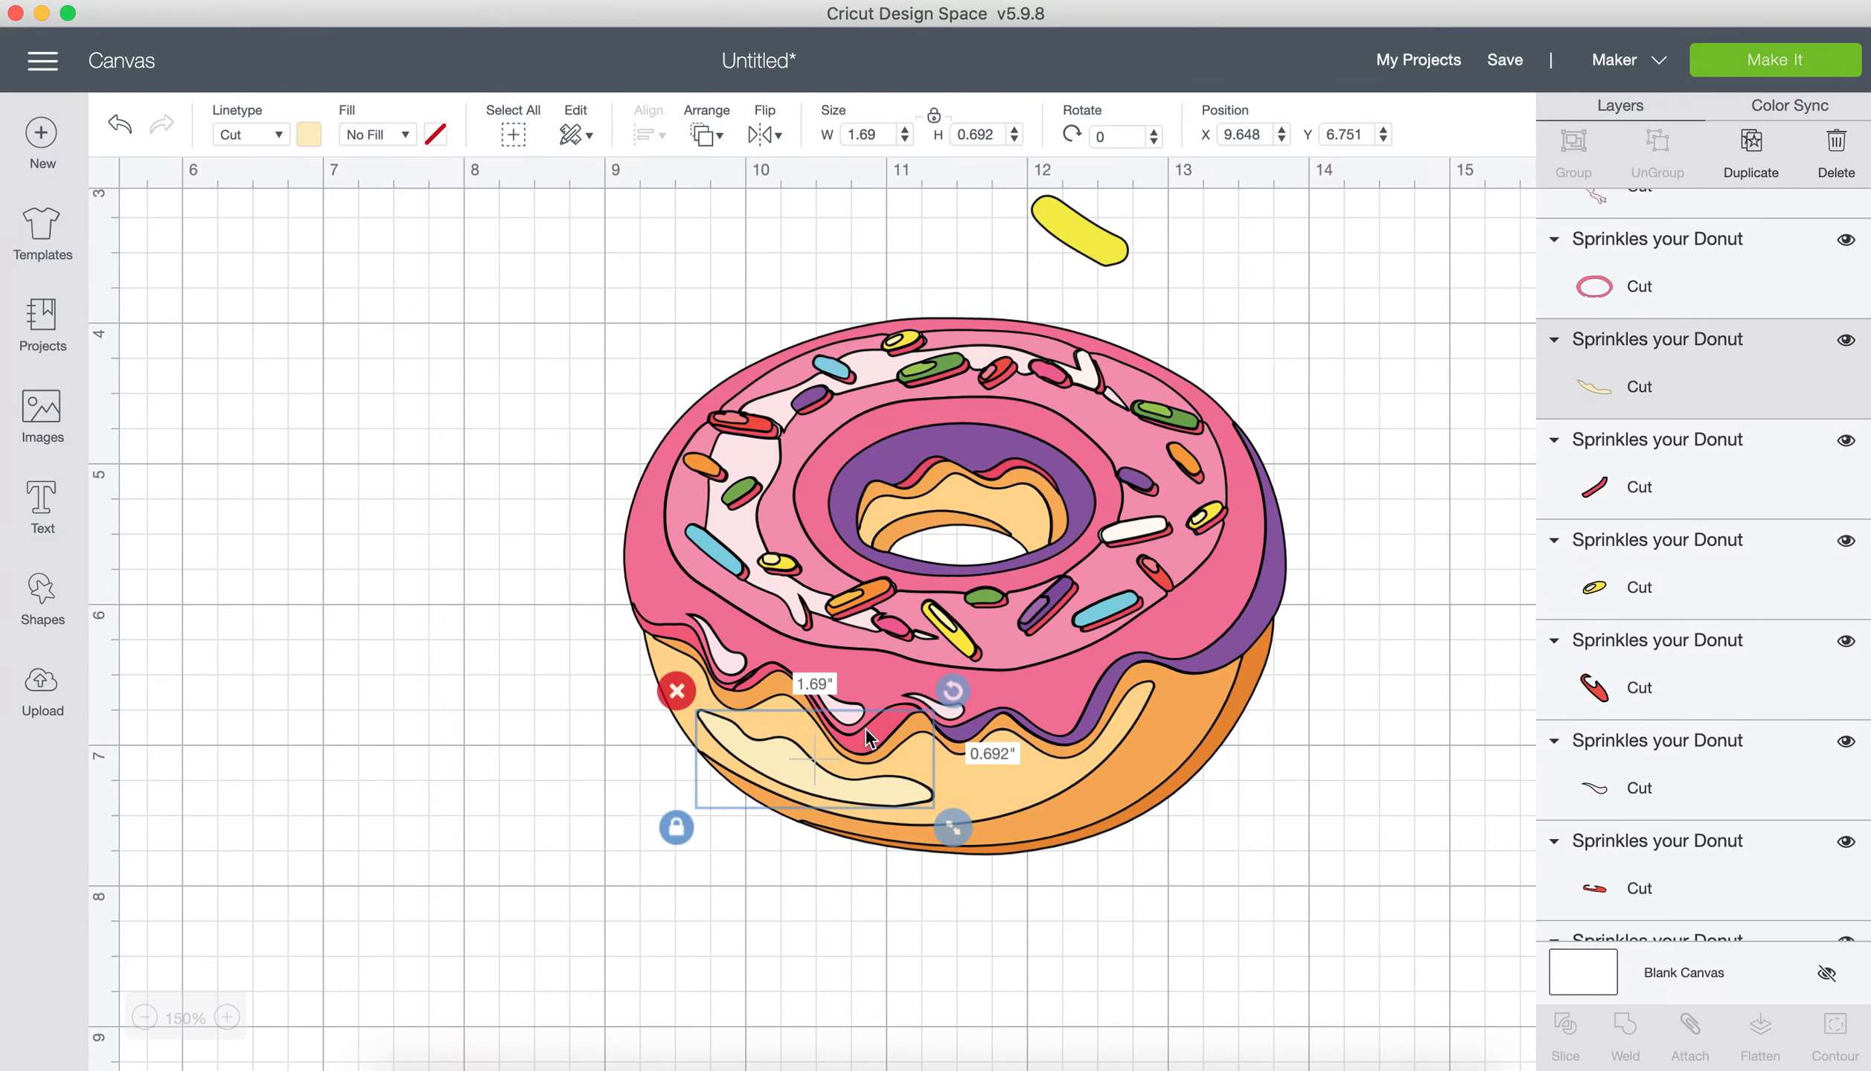
click(747, 691)
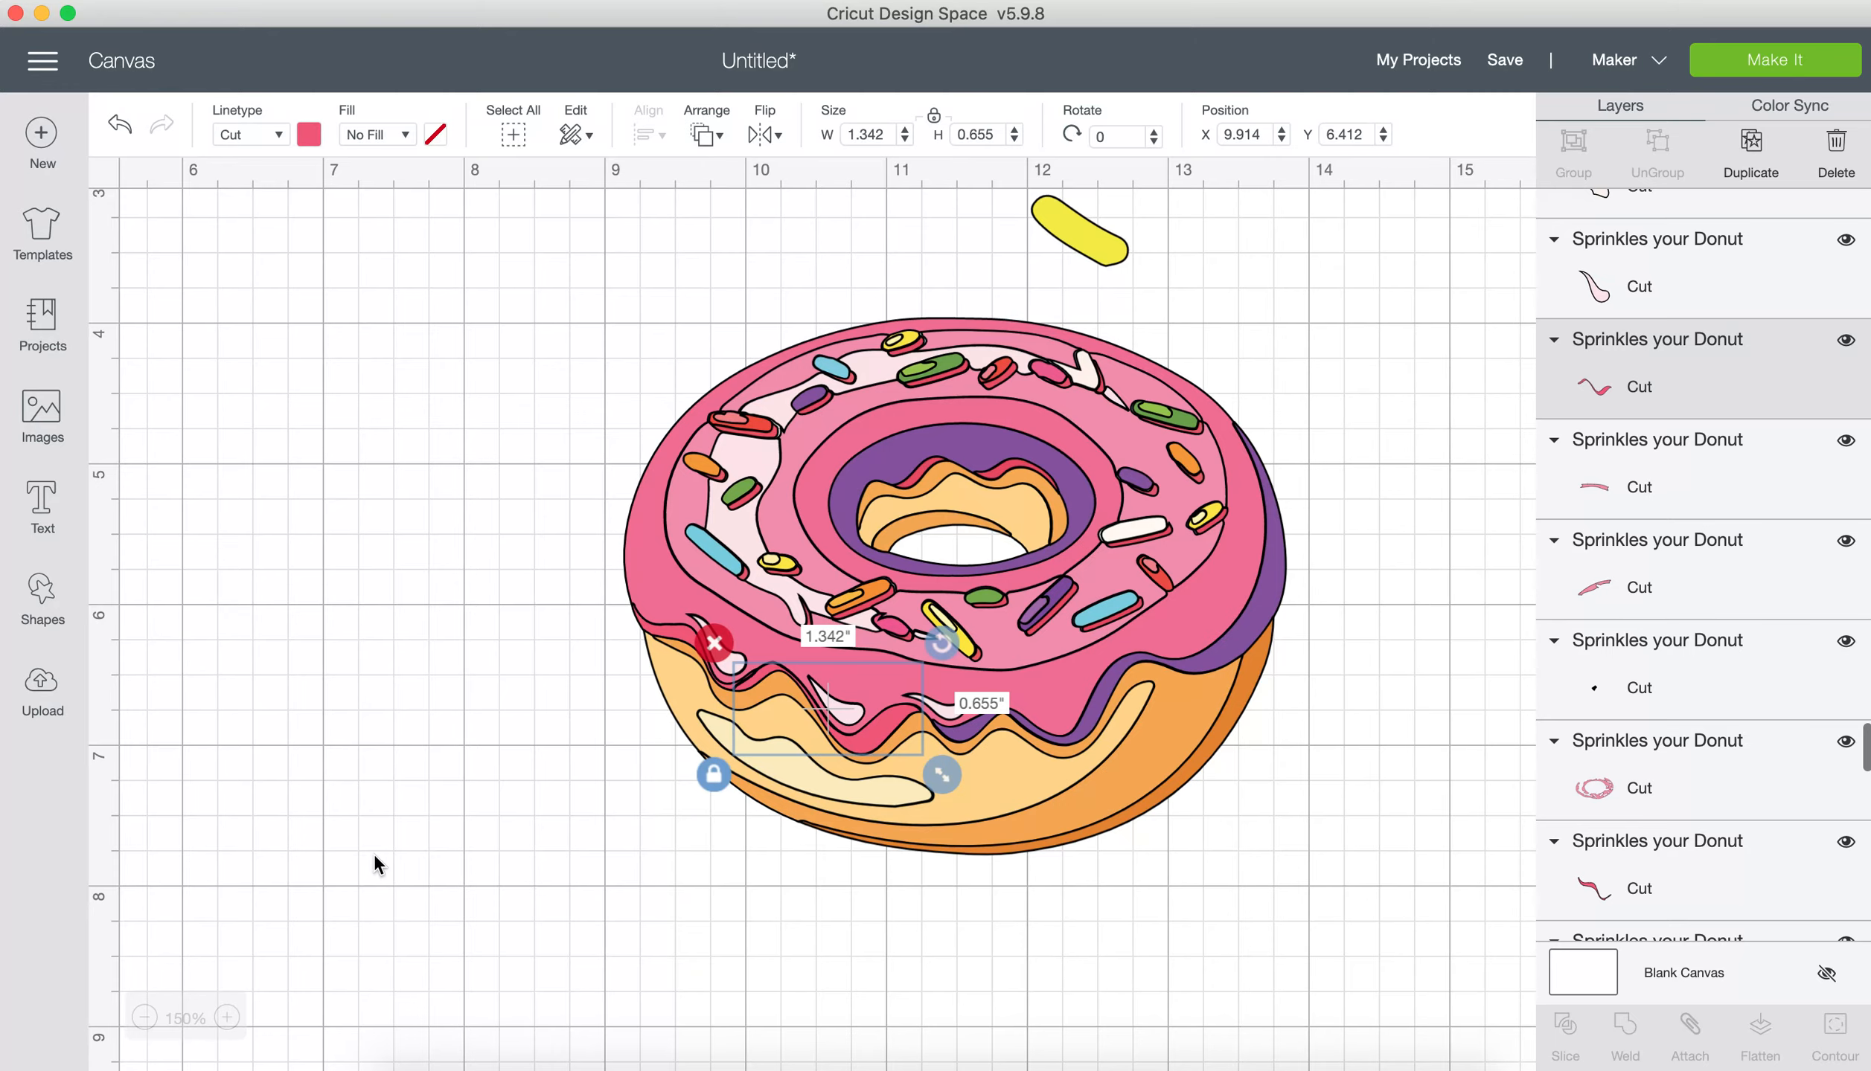
click(227, 1017)
click(227, 1018)
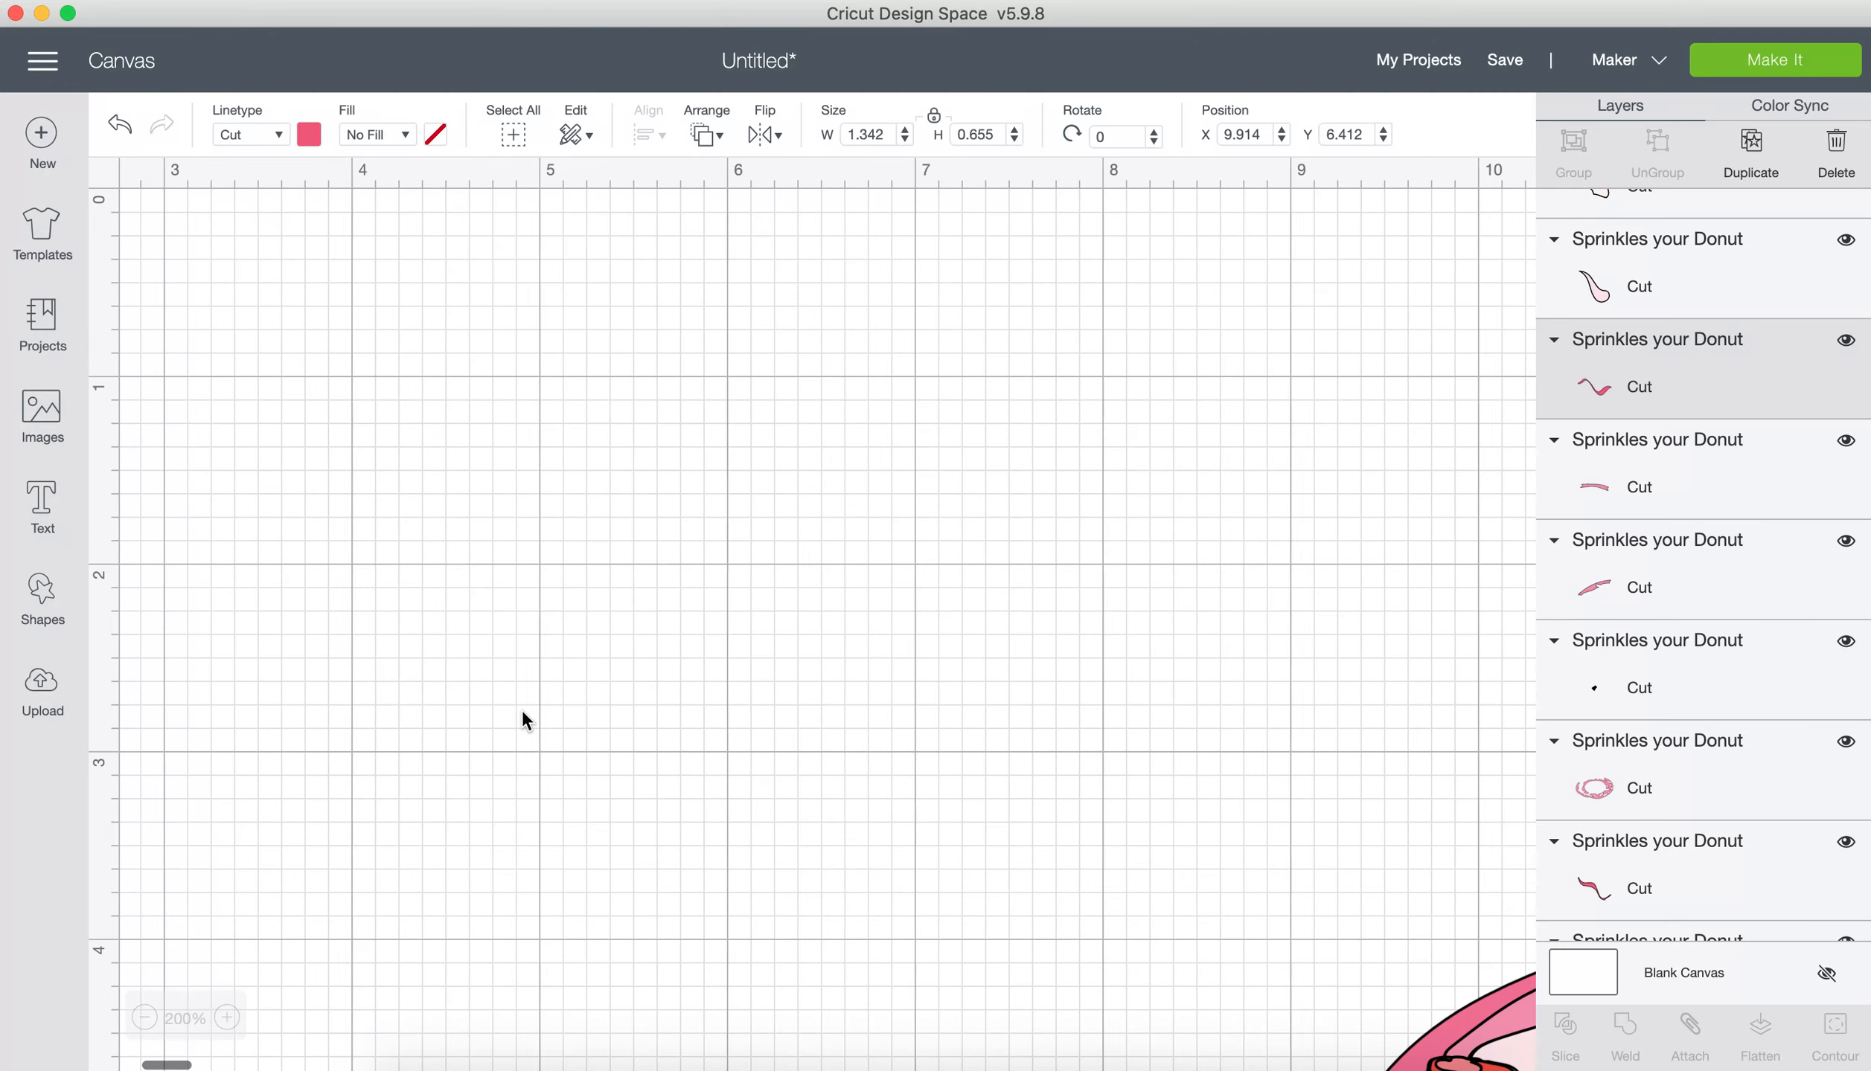
scroll(522, 713, right, 10)
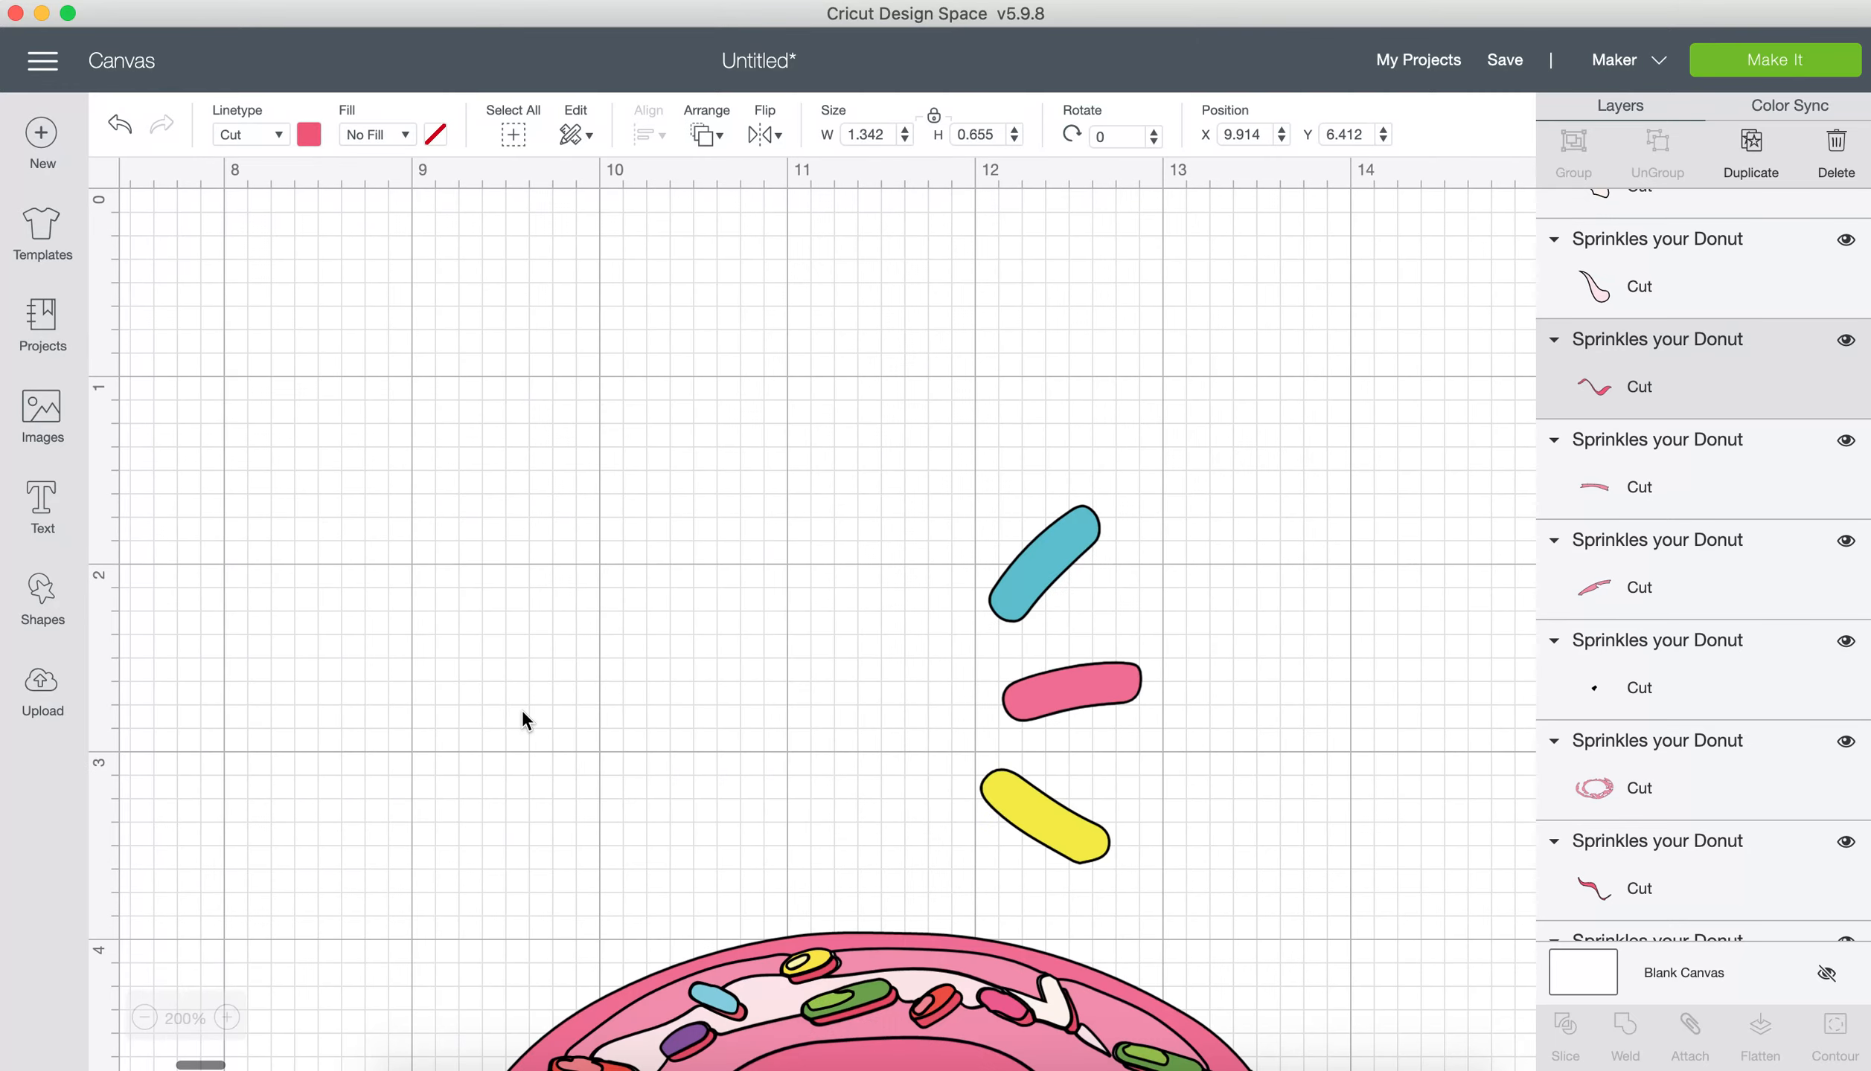
scroll(522, 713, down, 10)
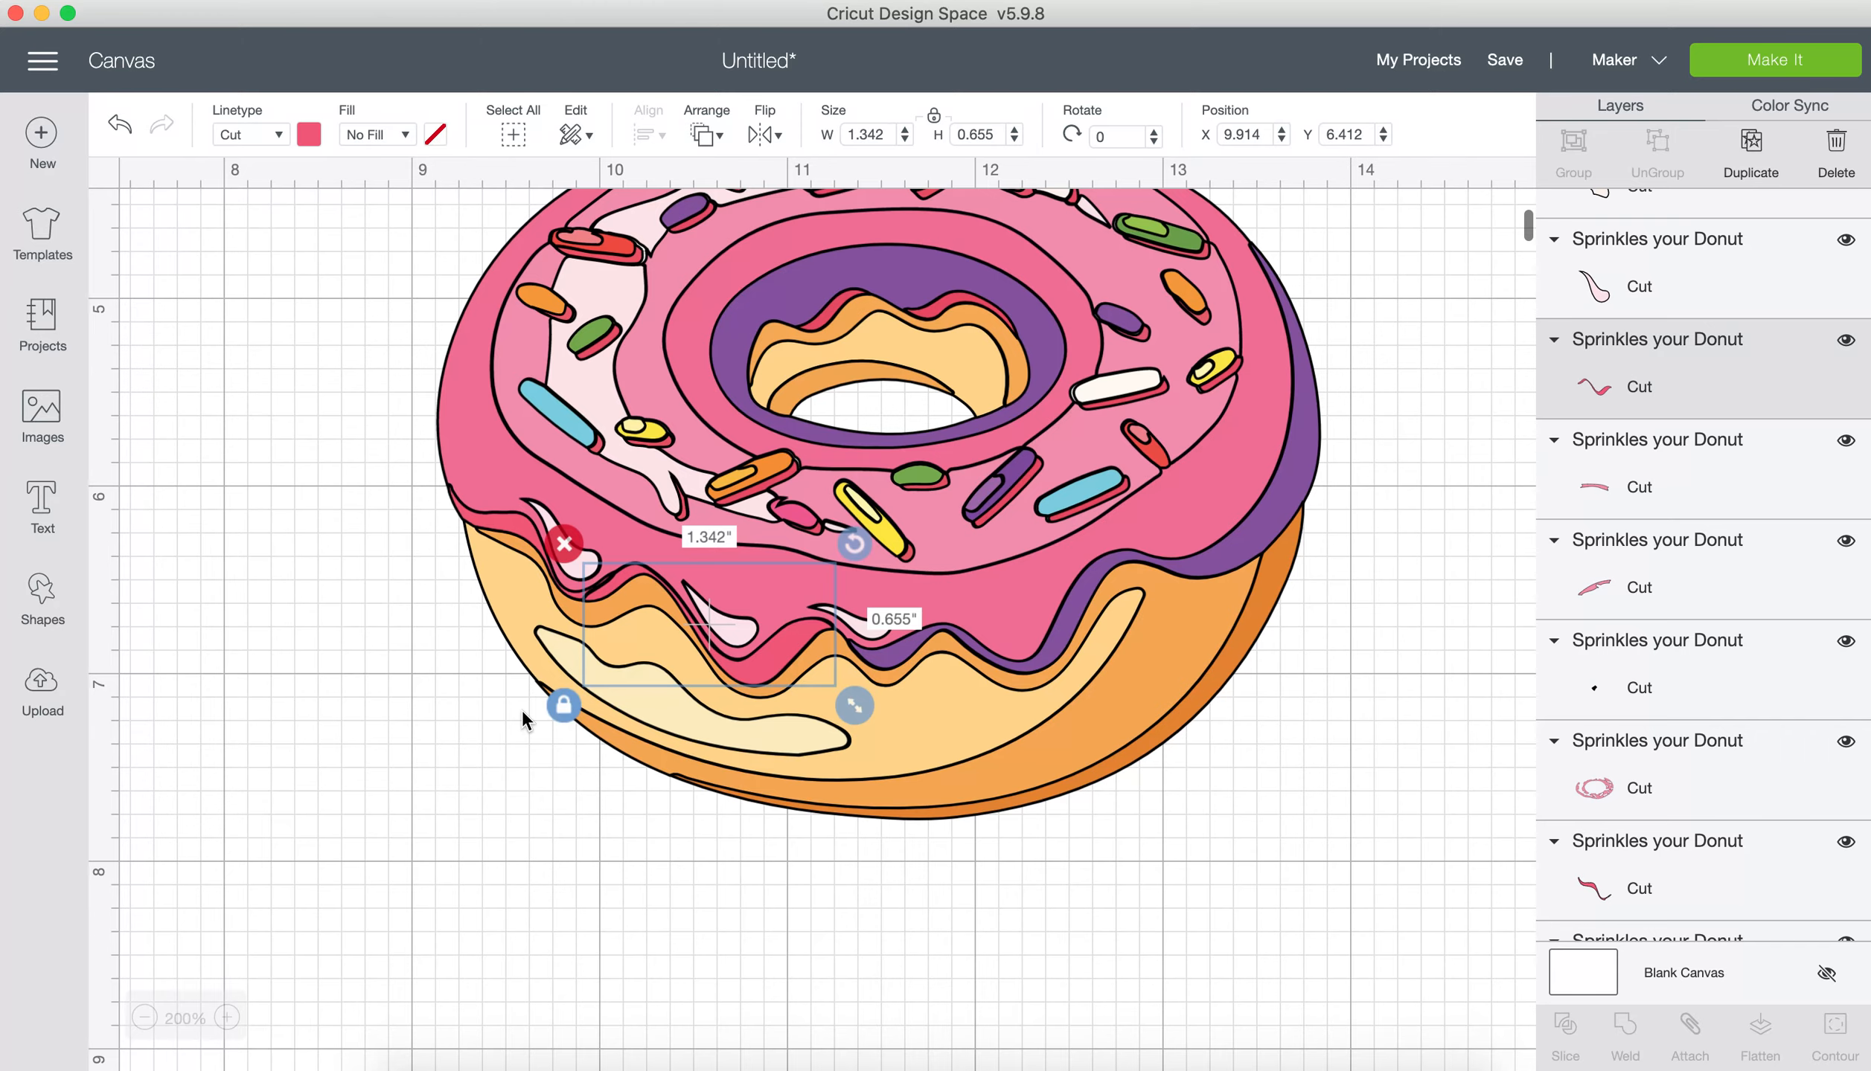
scroll(522, 709, up, 2)
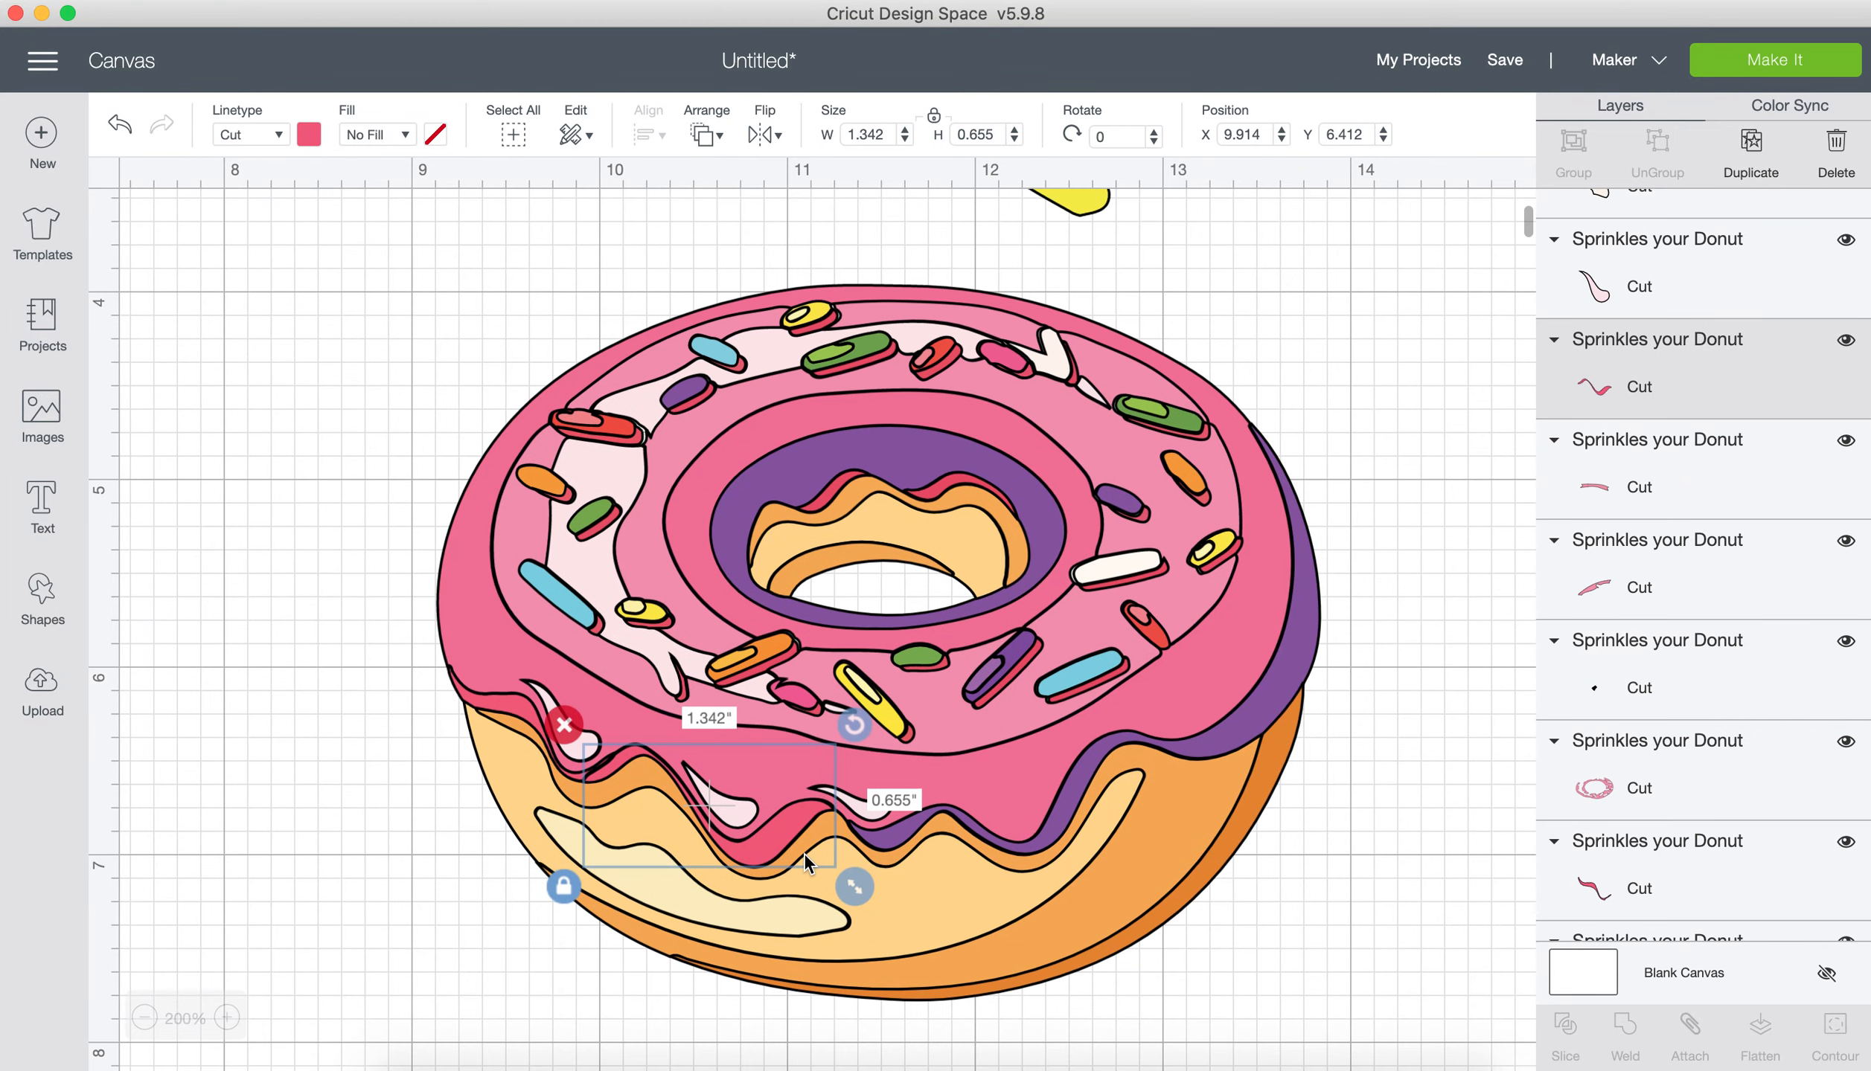
click(718, 855)
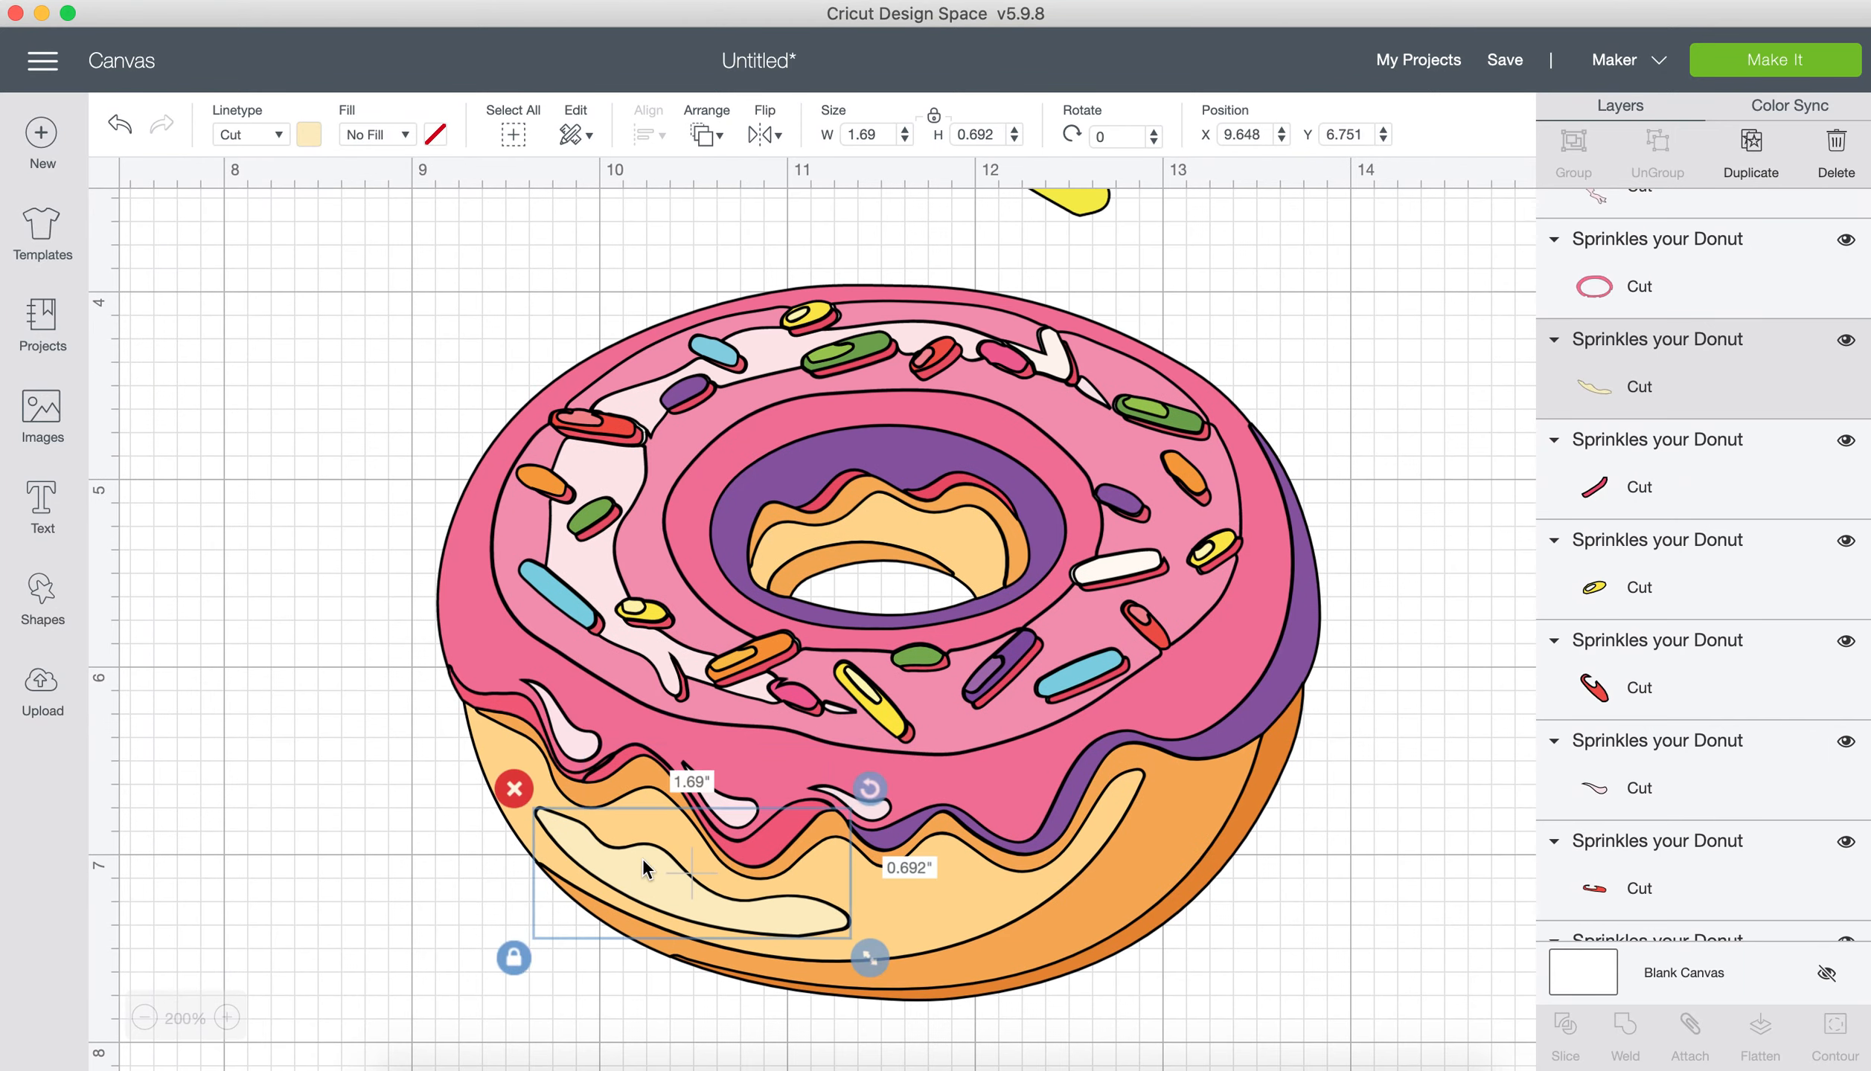
click(528, 713)
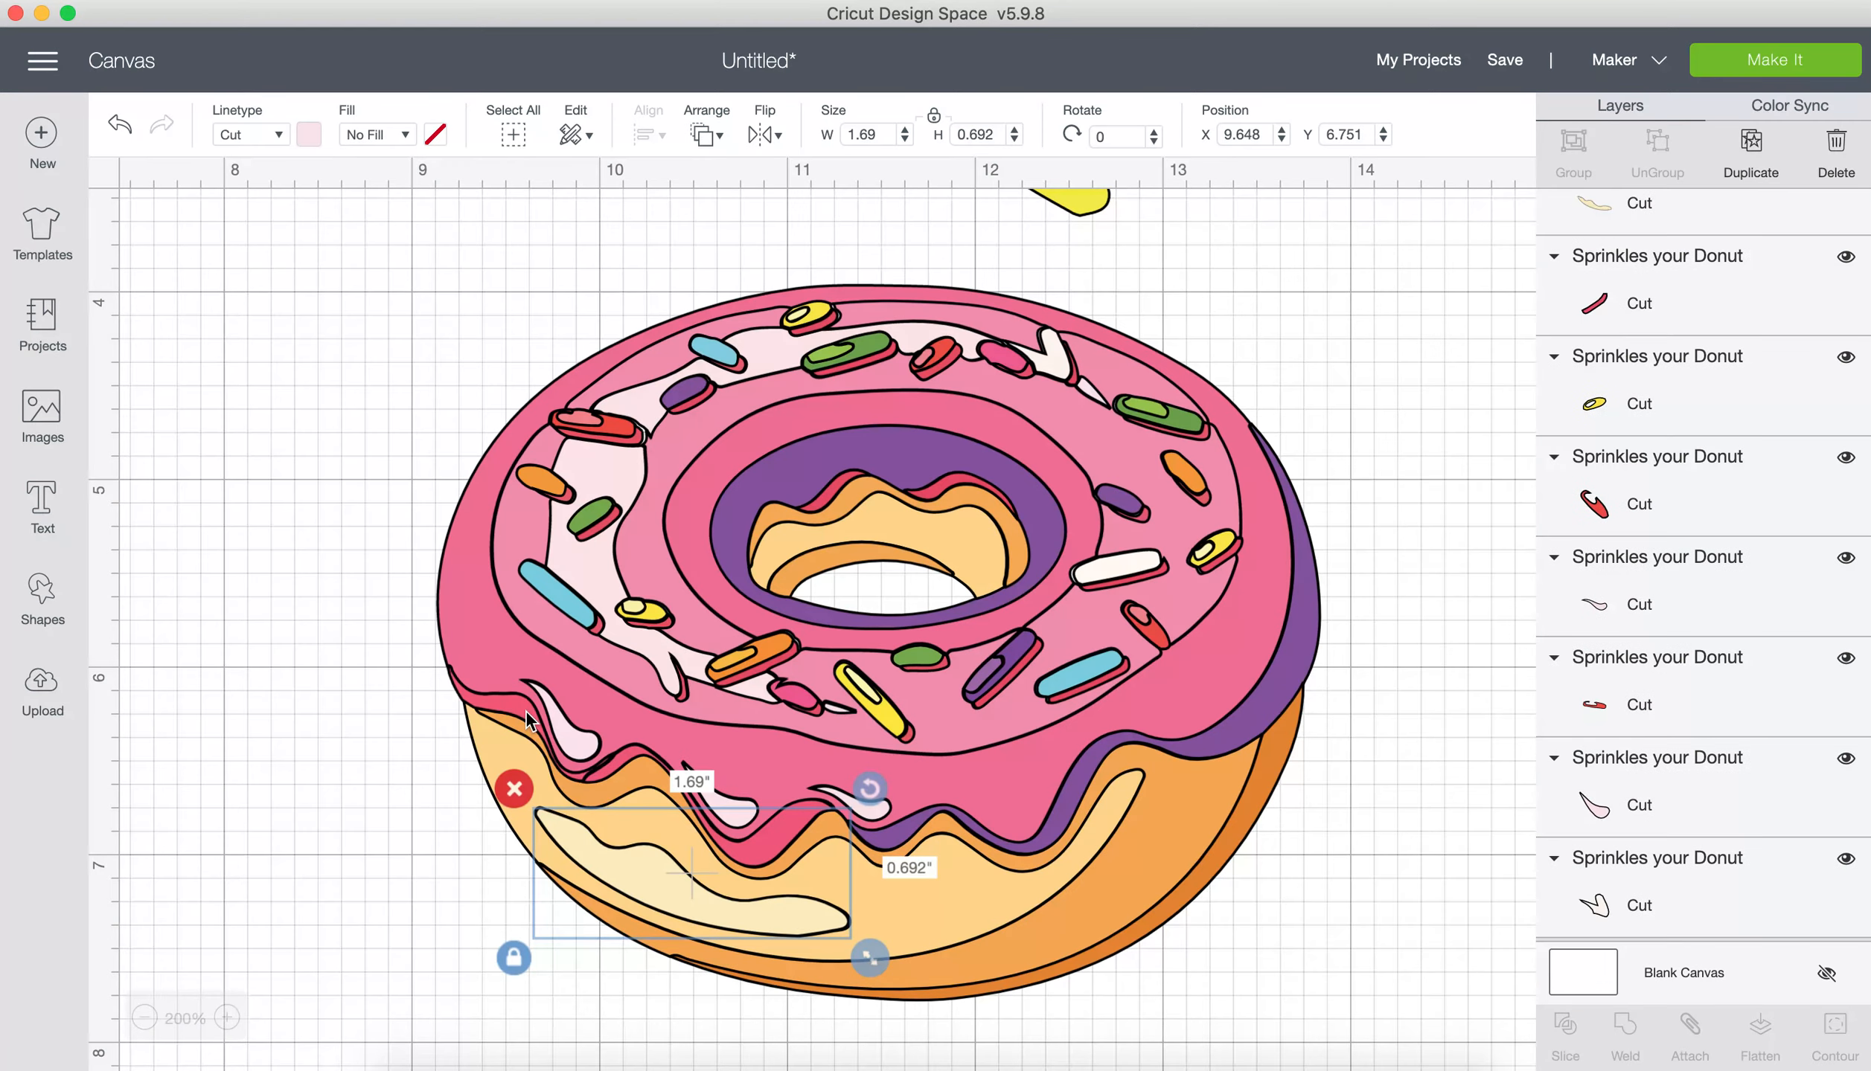
click(512, 714)
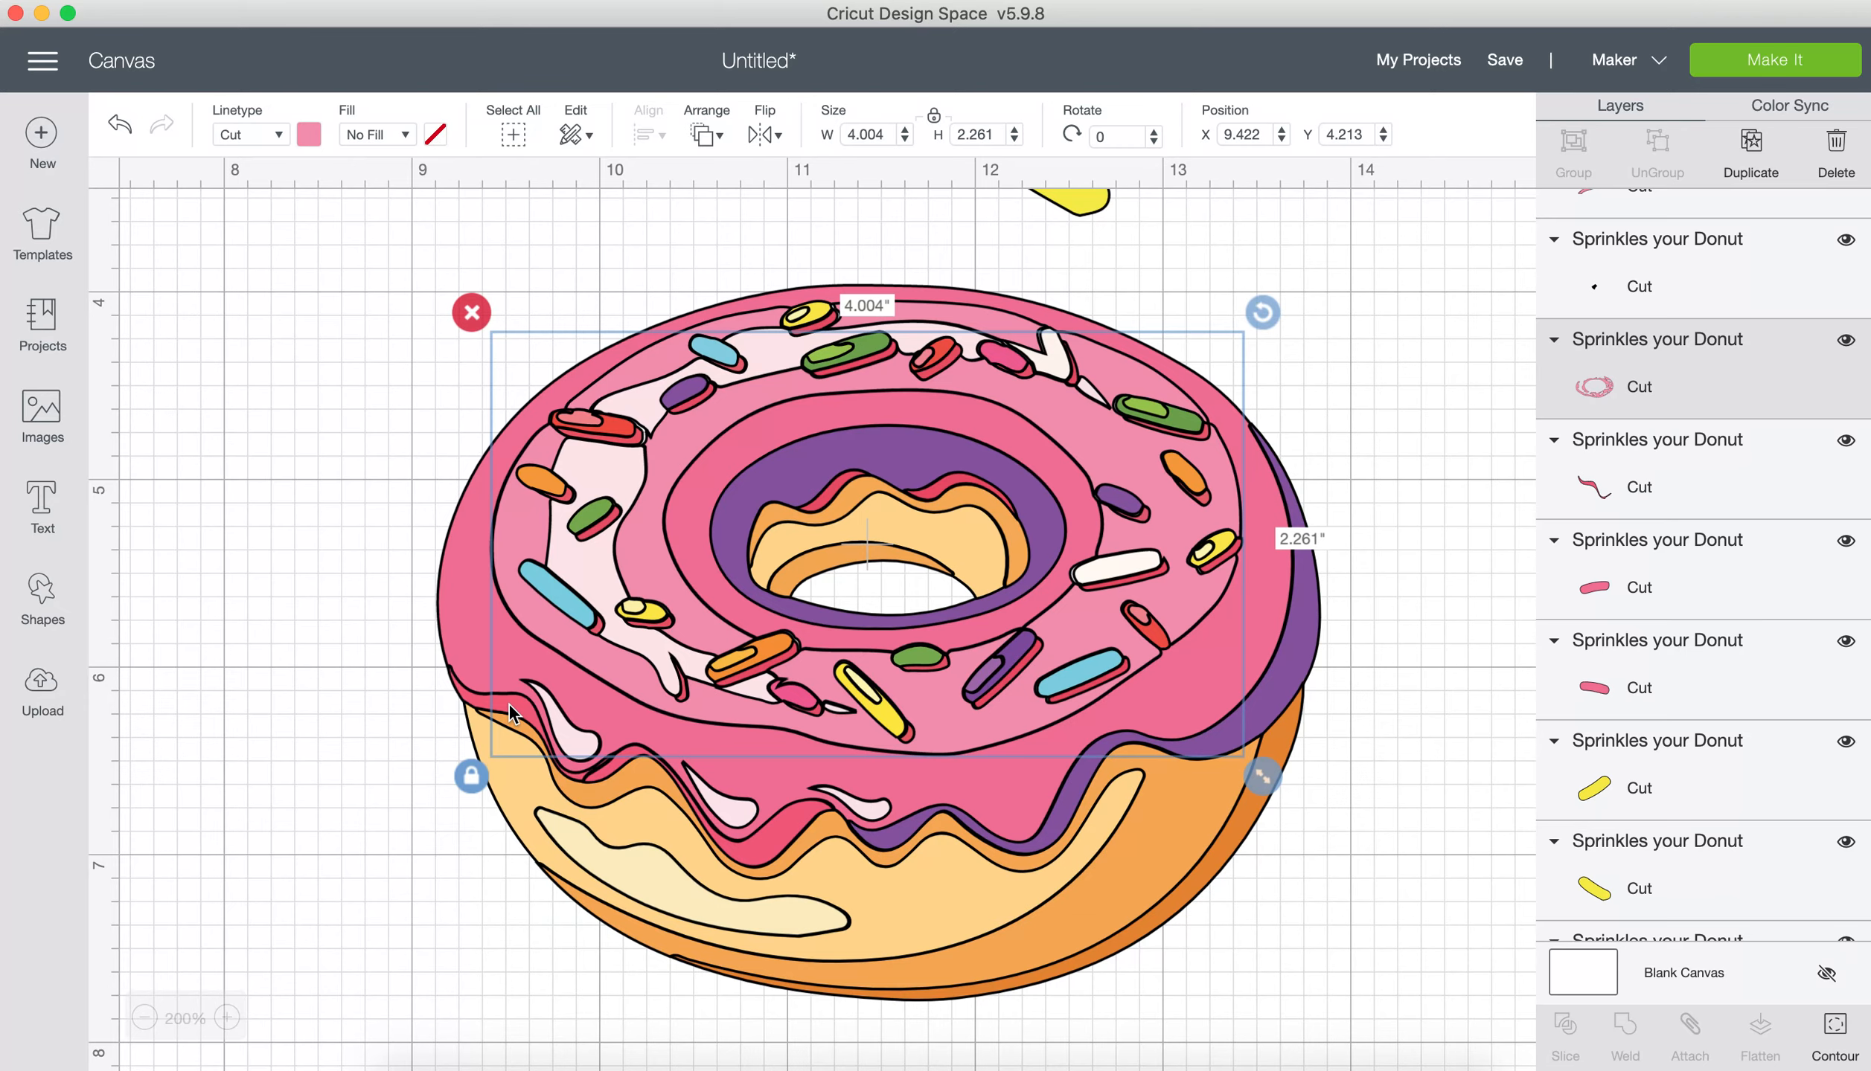
Step: Recolour the pink icing ring just outside the hole's dark purple ring bright purple
click(350, 576)
click(698, 490)
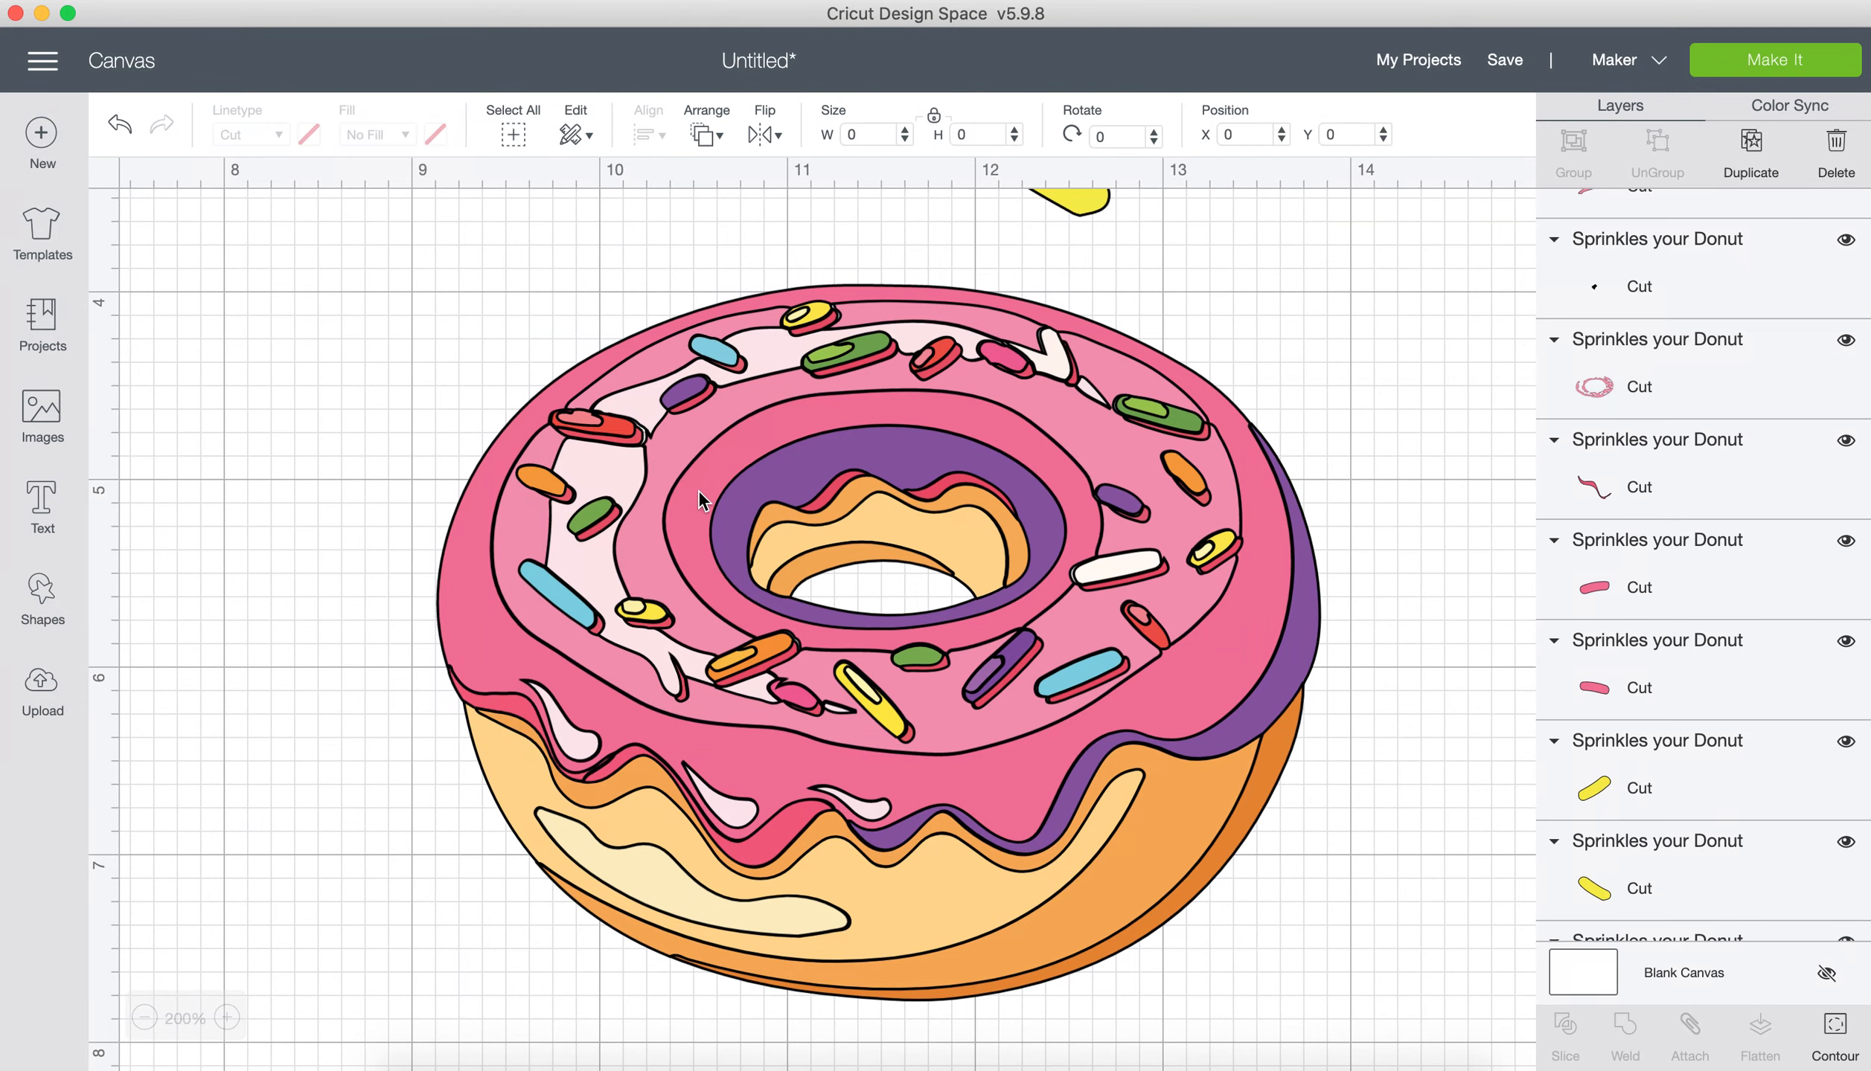
click(779, 437)
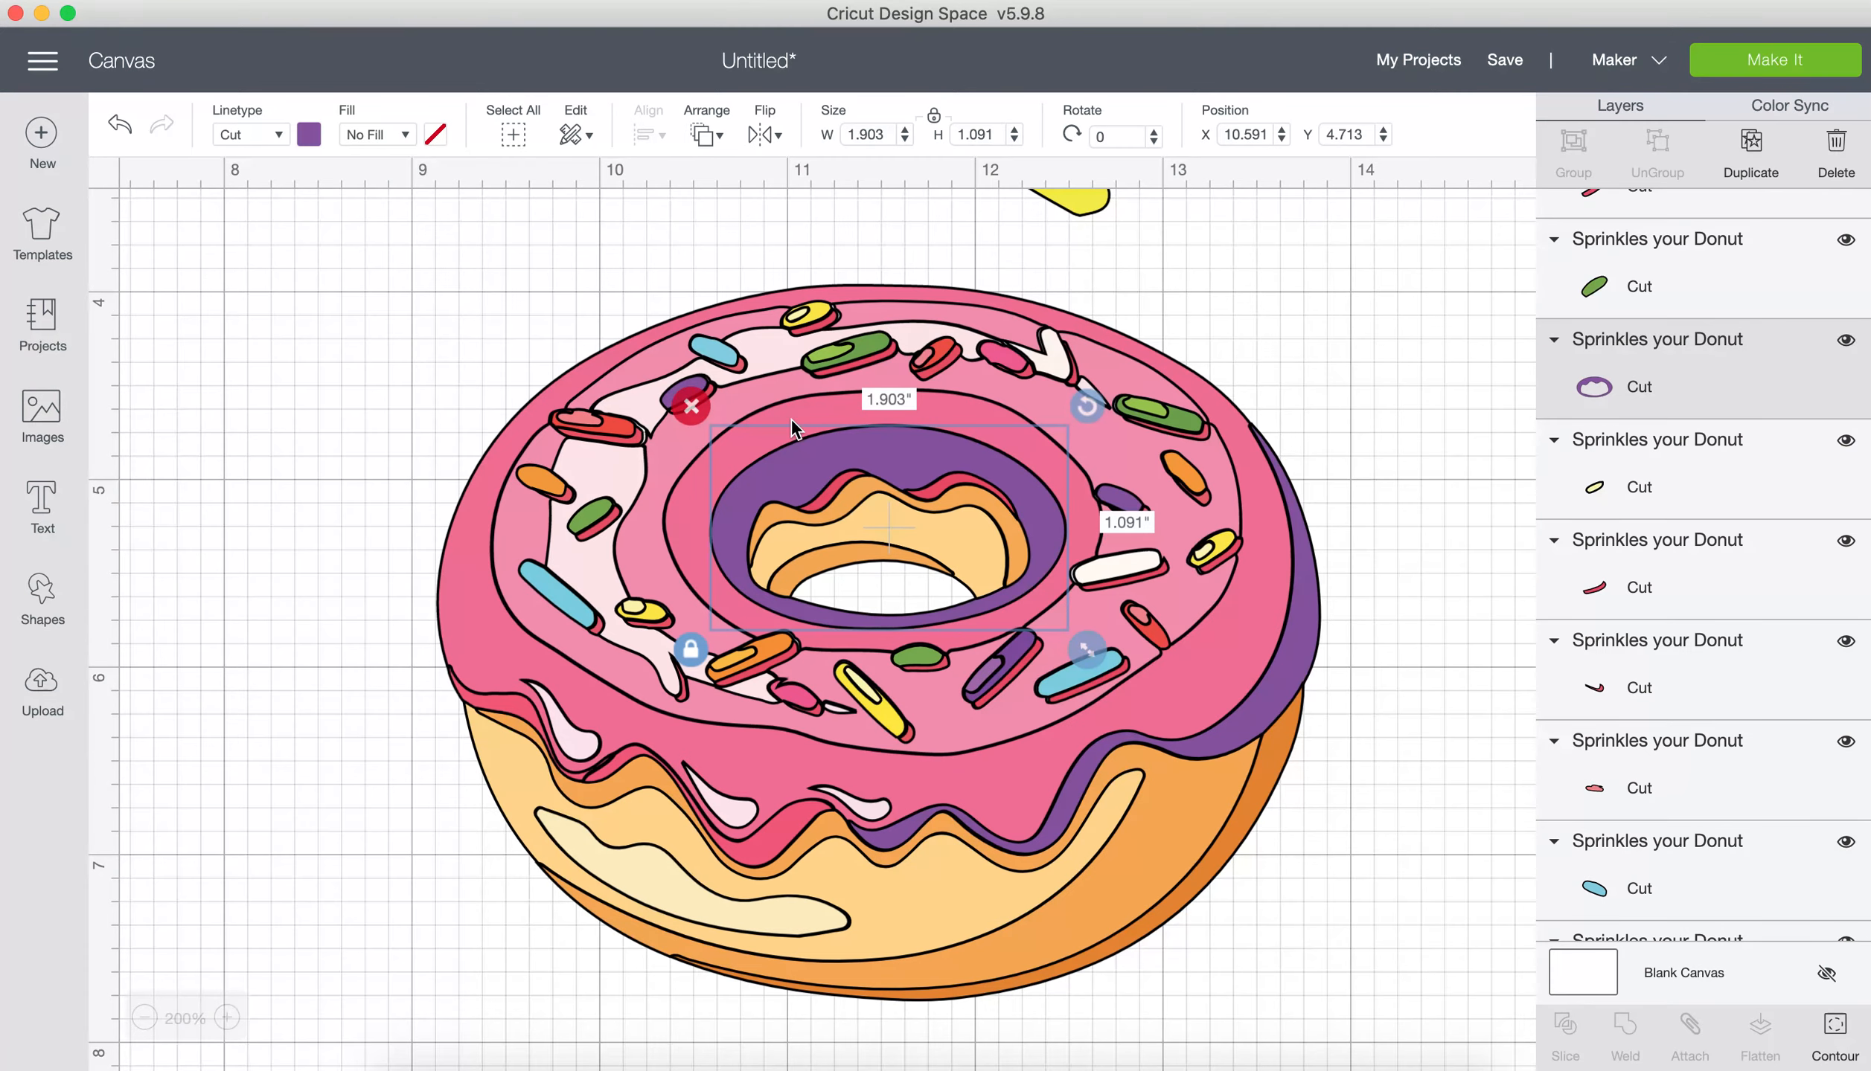
click(791, 418)
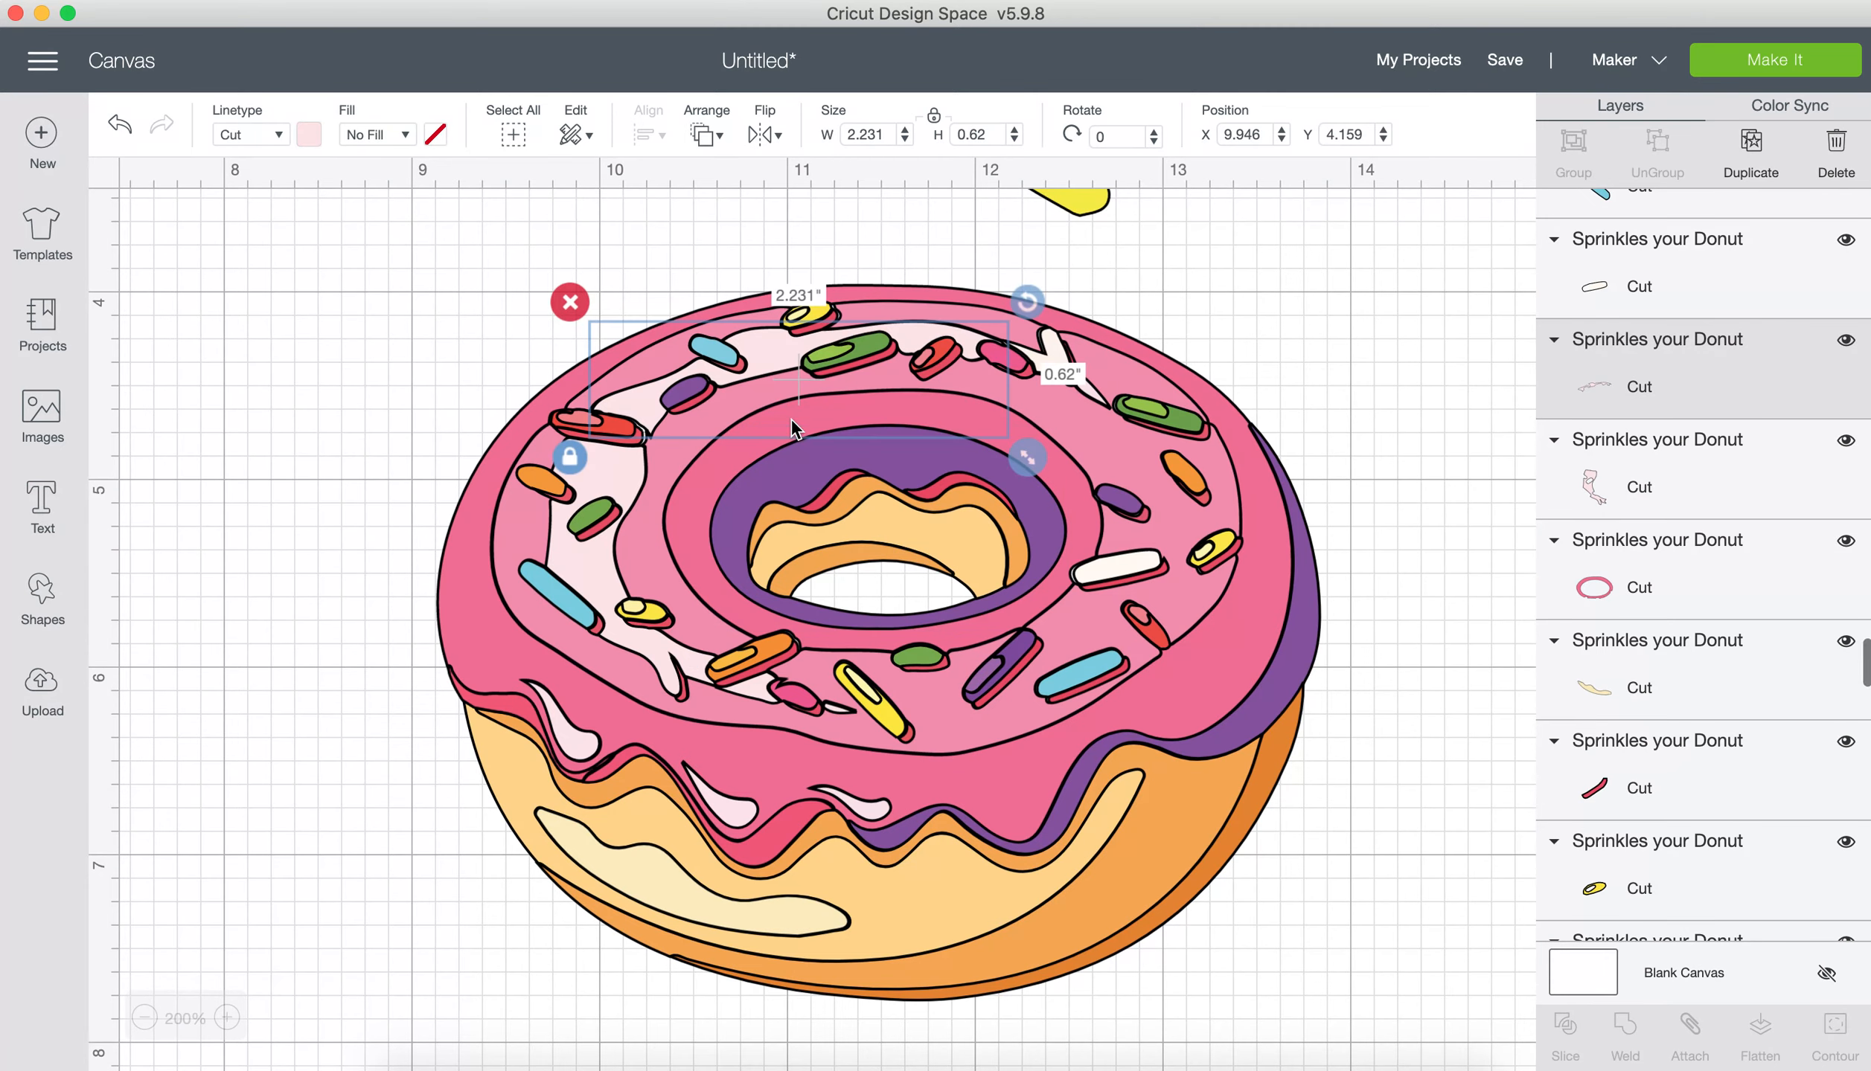
click(1692, 593)
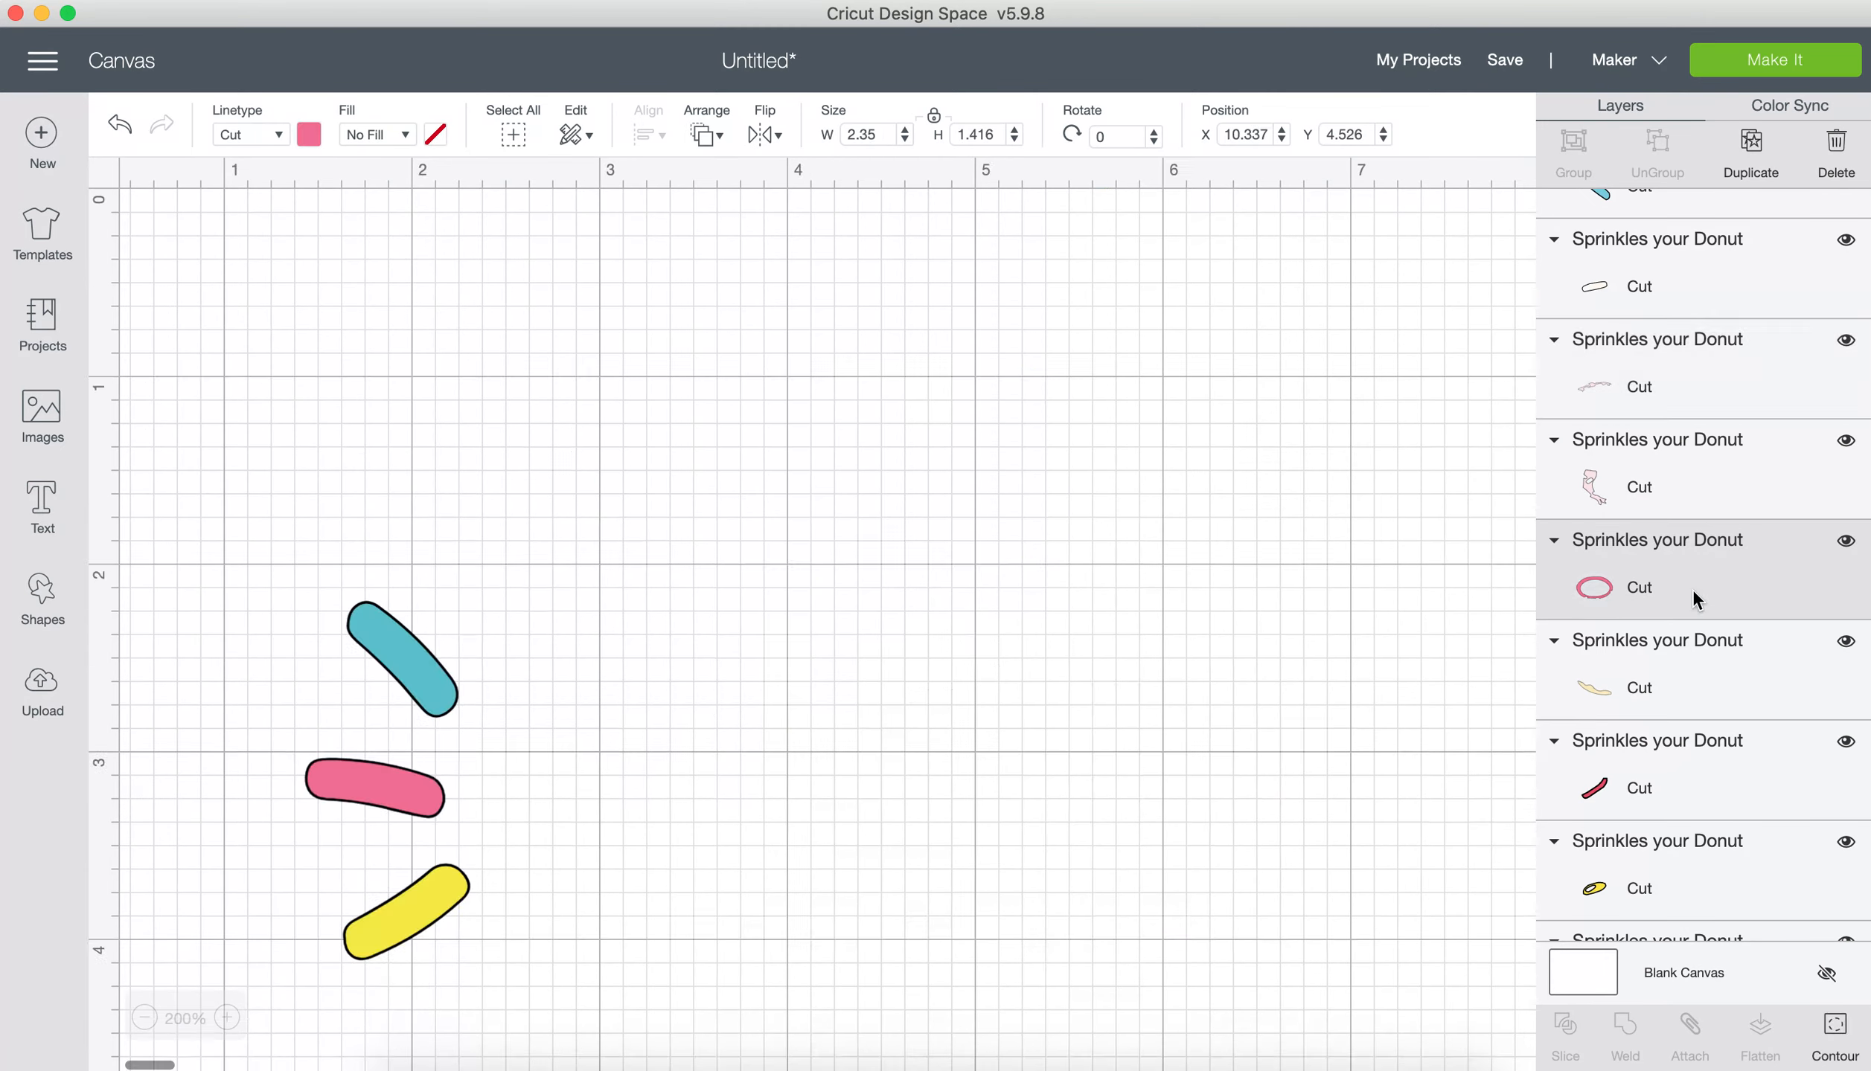
scroll(1127, 662, down, 1)
scroll(1130, 661, right, 10)
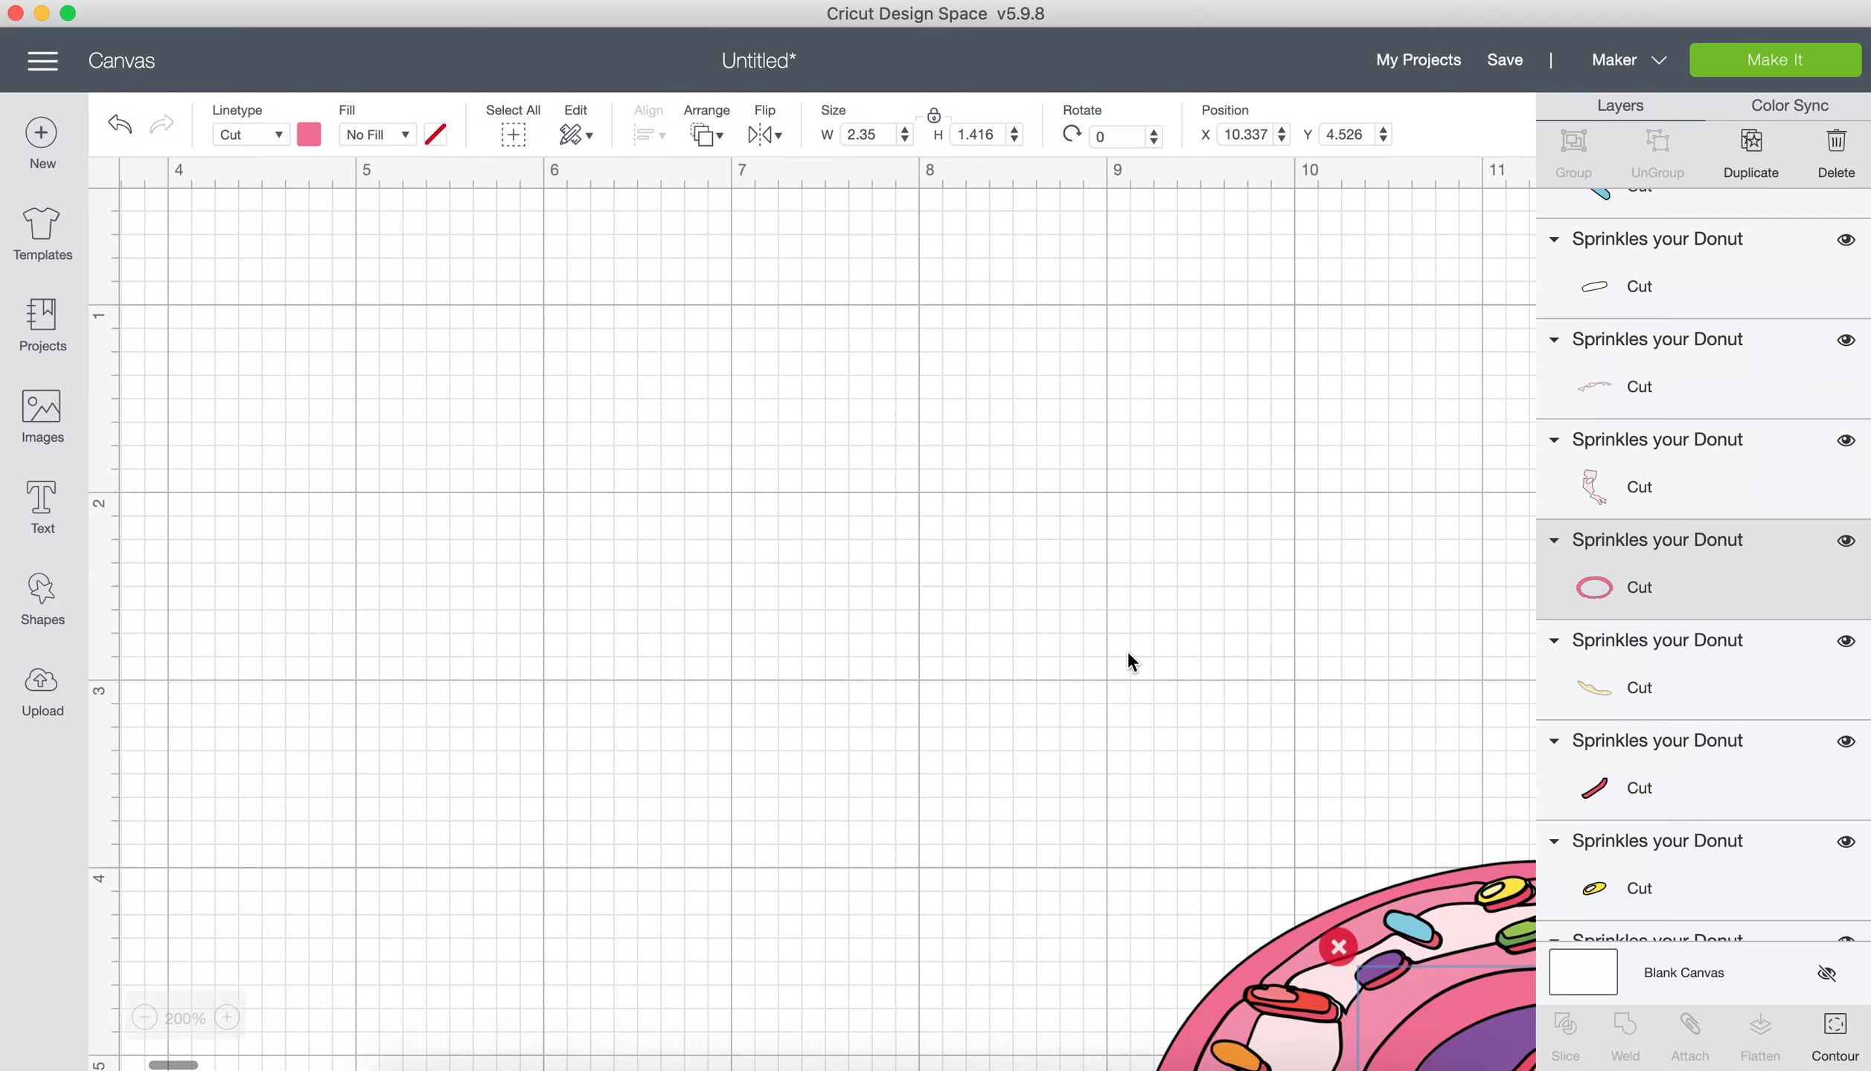
scroll(1128, 660, down, 14)
scroll(1128, 661, right, 3)
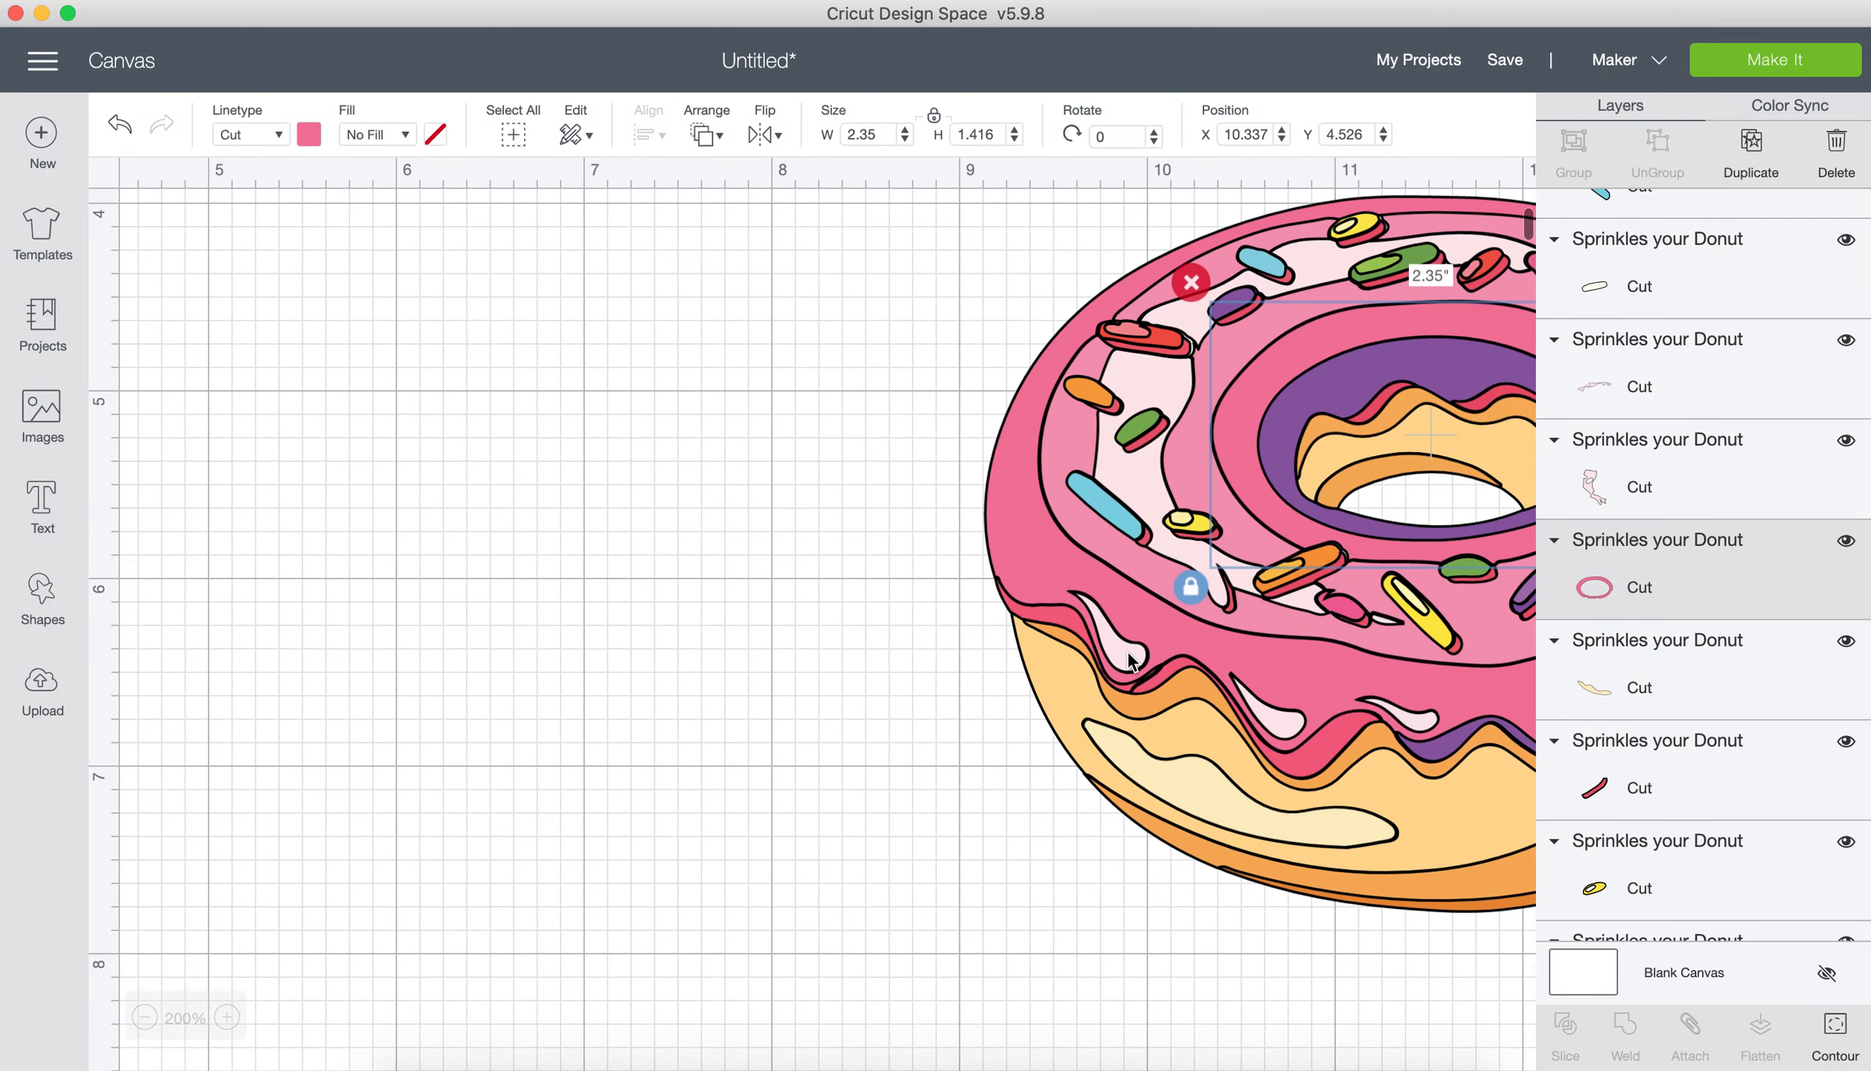
scroll(1128, 661, right, 8)
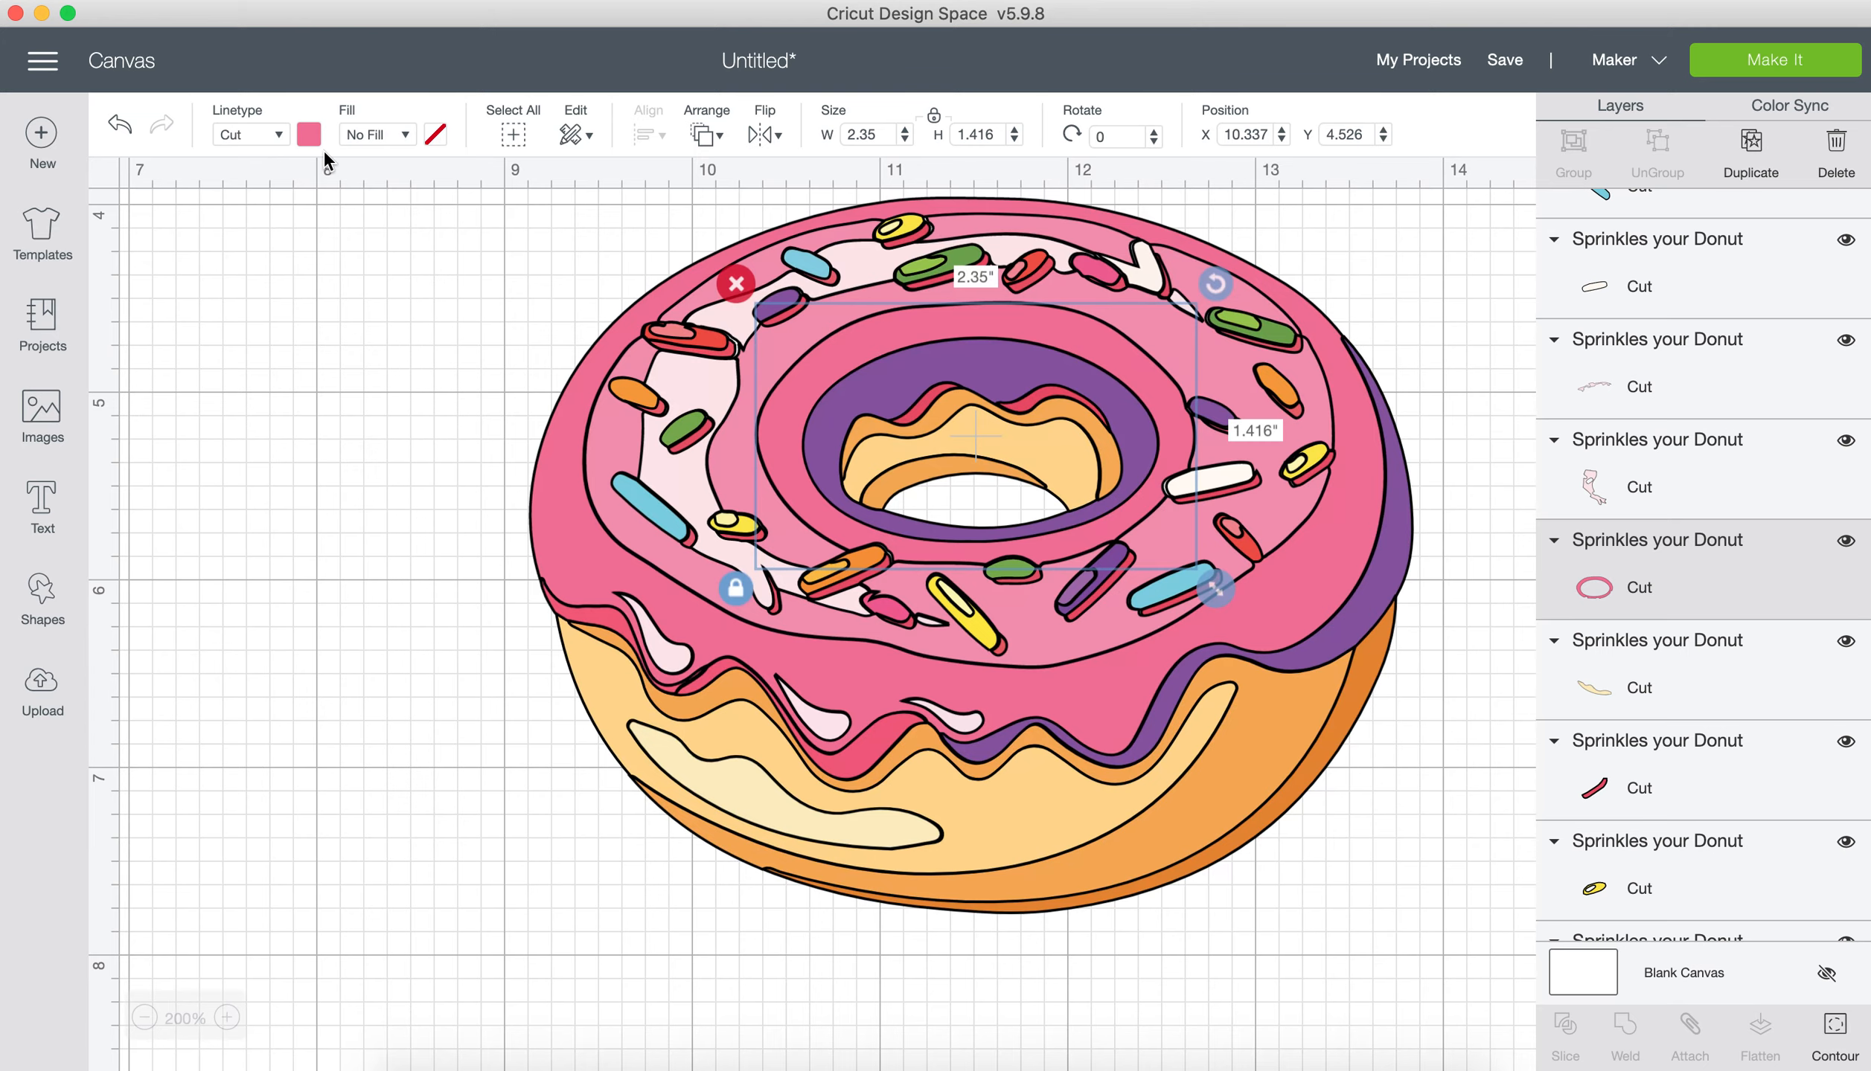
click(309, 135)
click(369, 663)
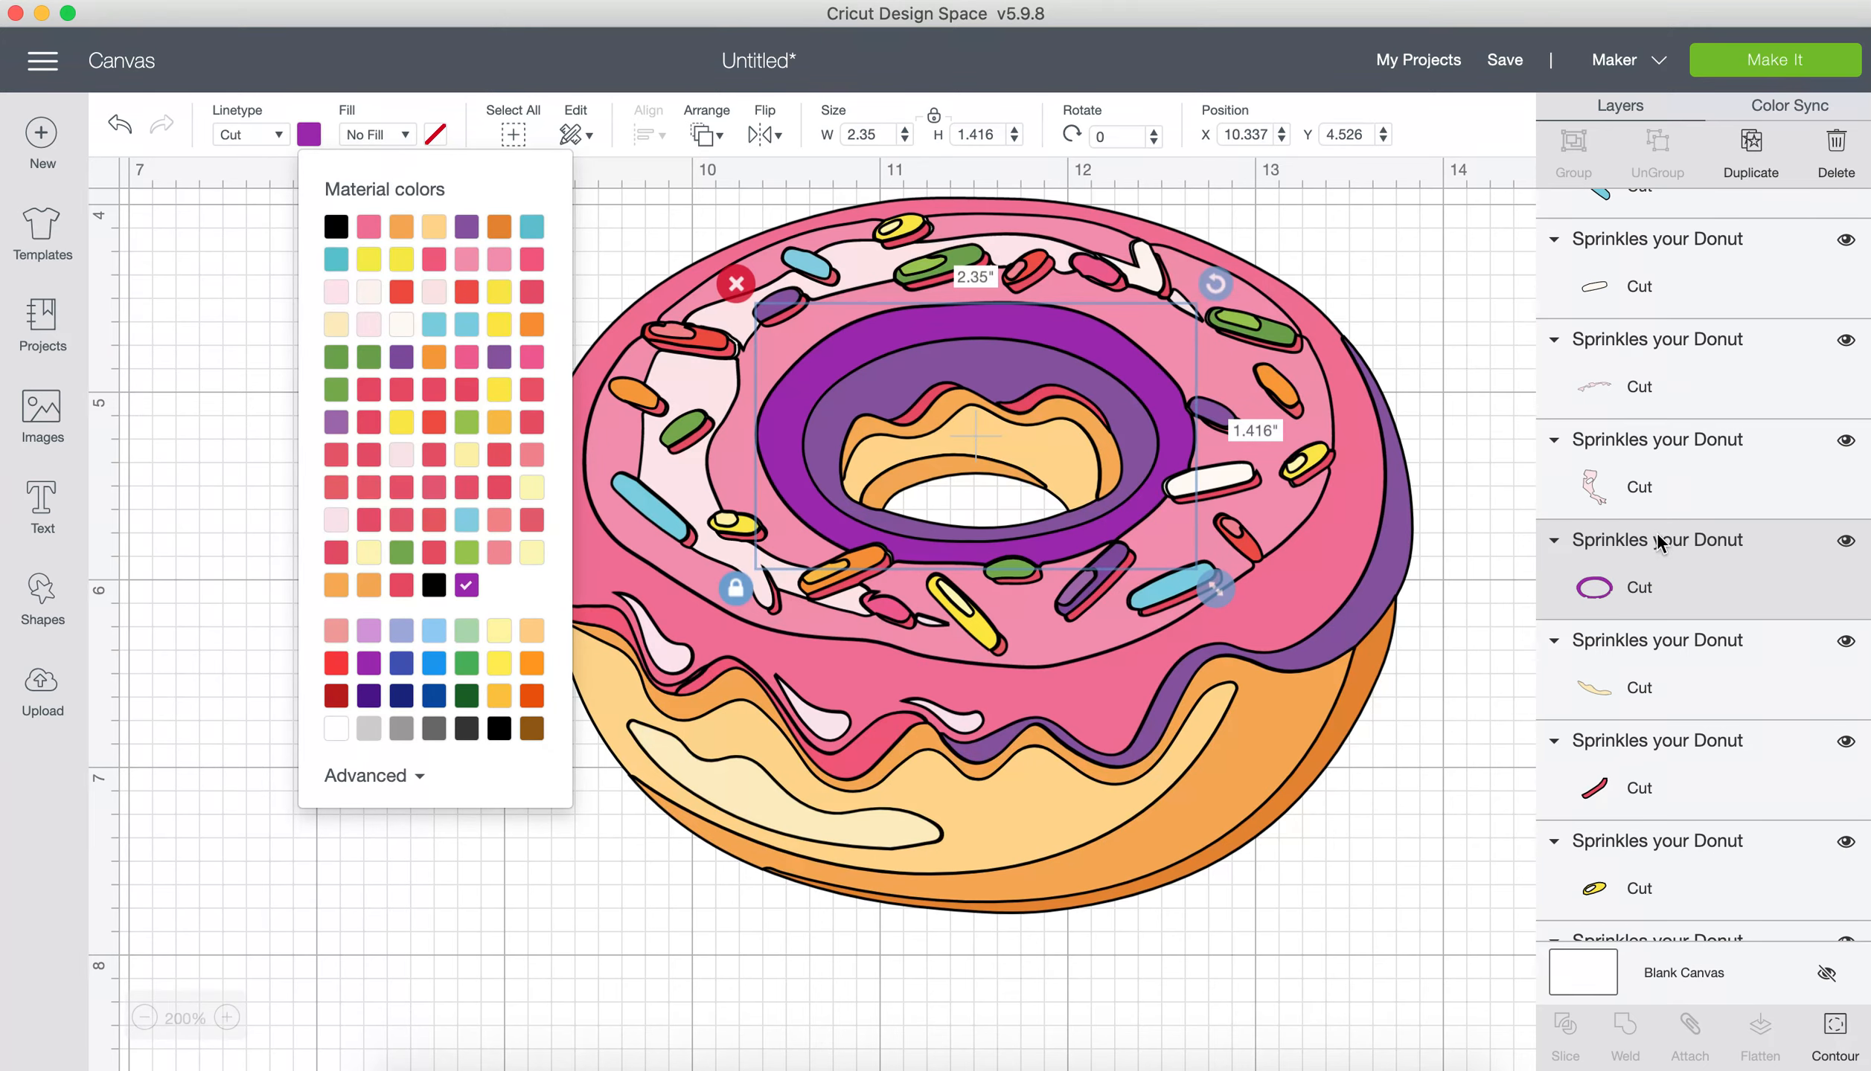
Step: Recolour the large light pink area on top of the icing light purple
click(1046, 649)
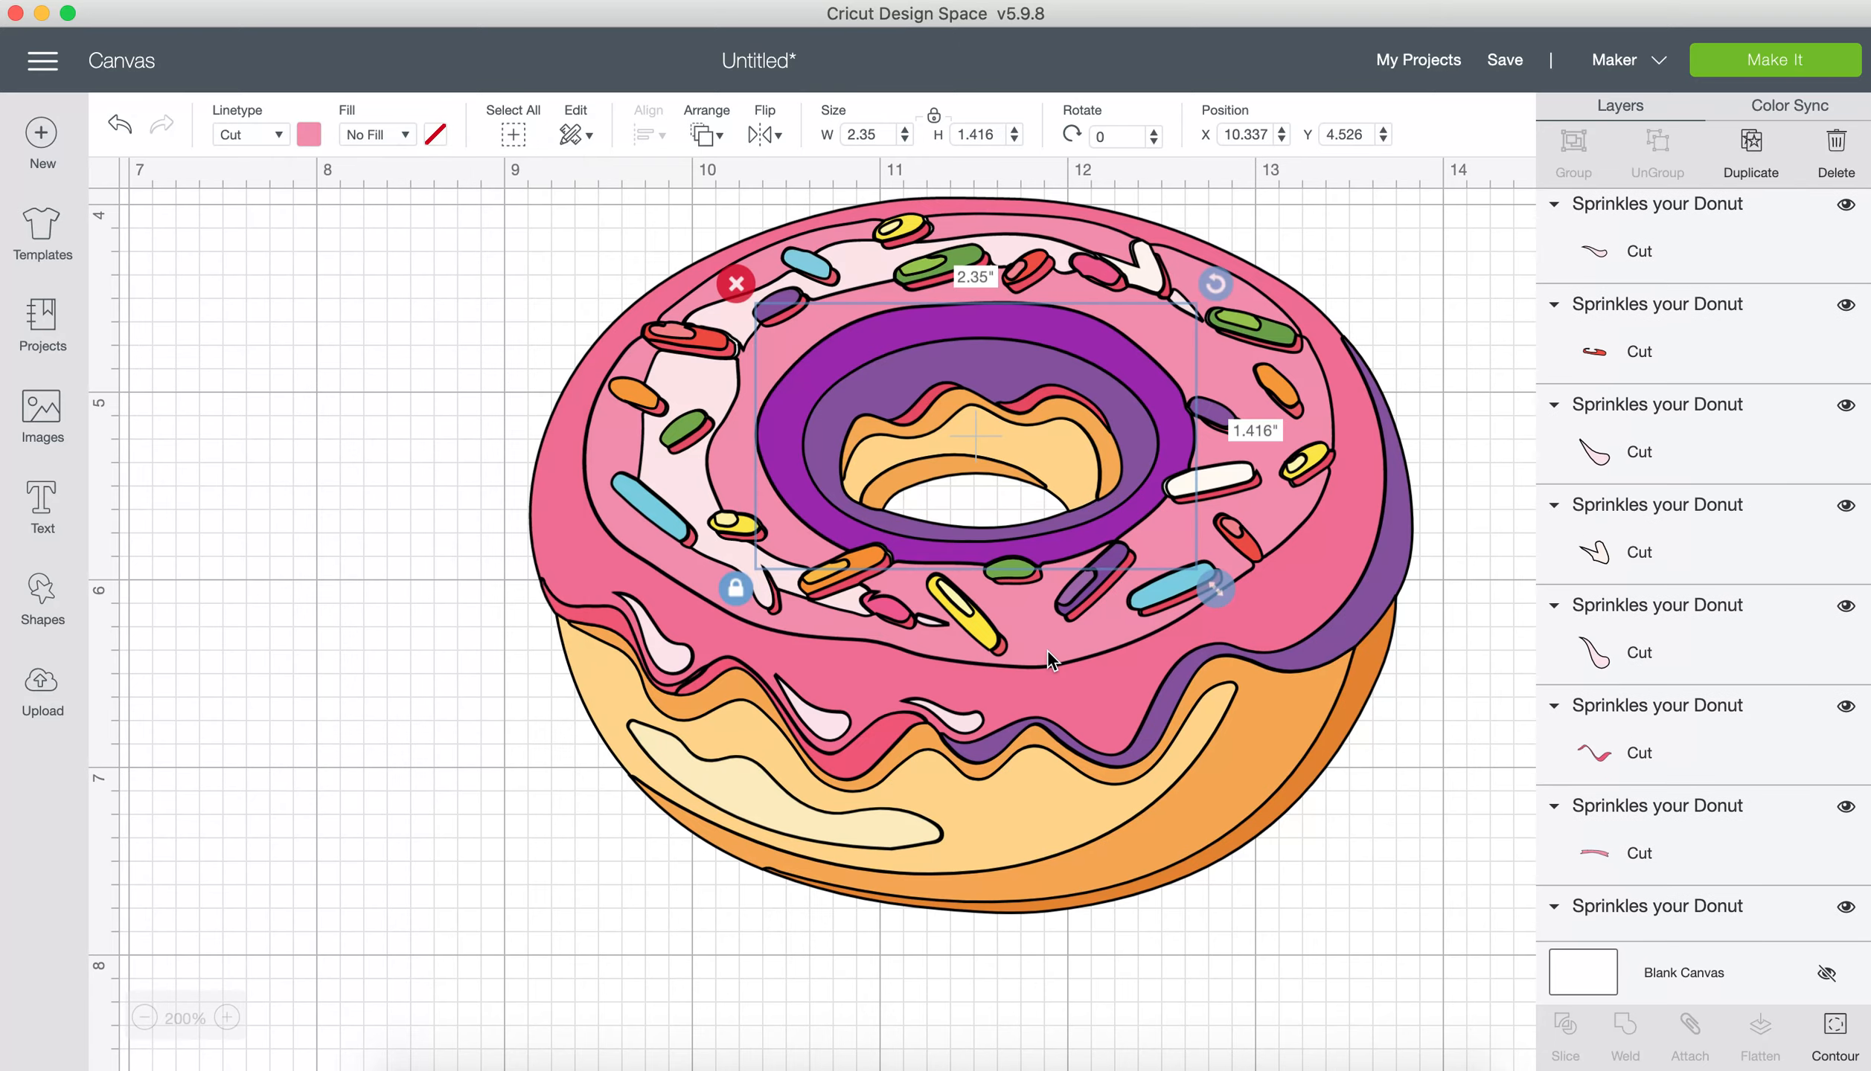
click(1037, 631)
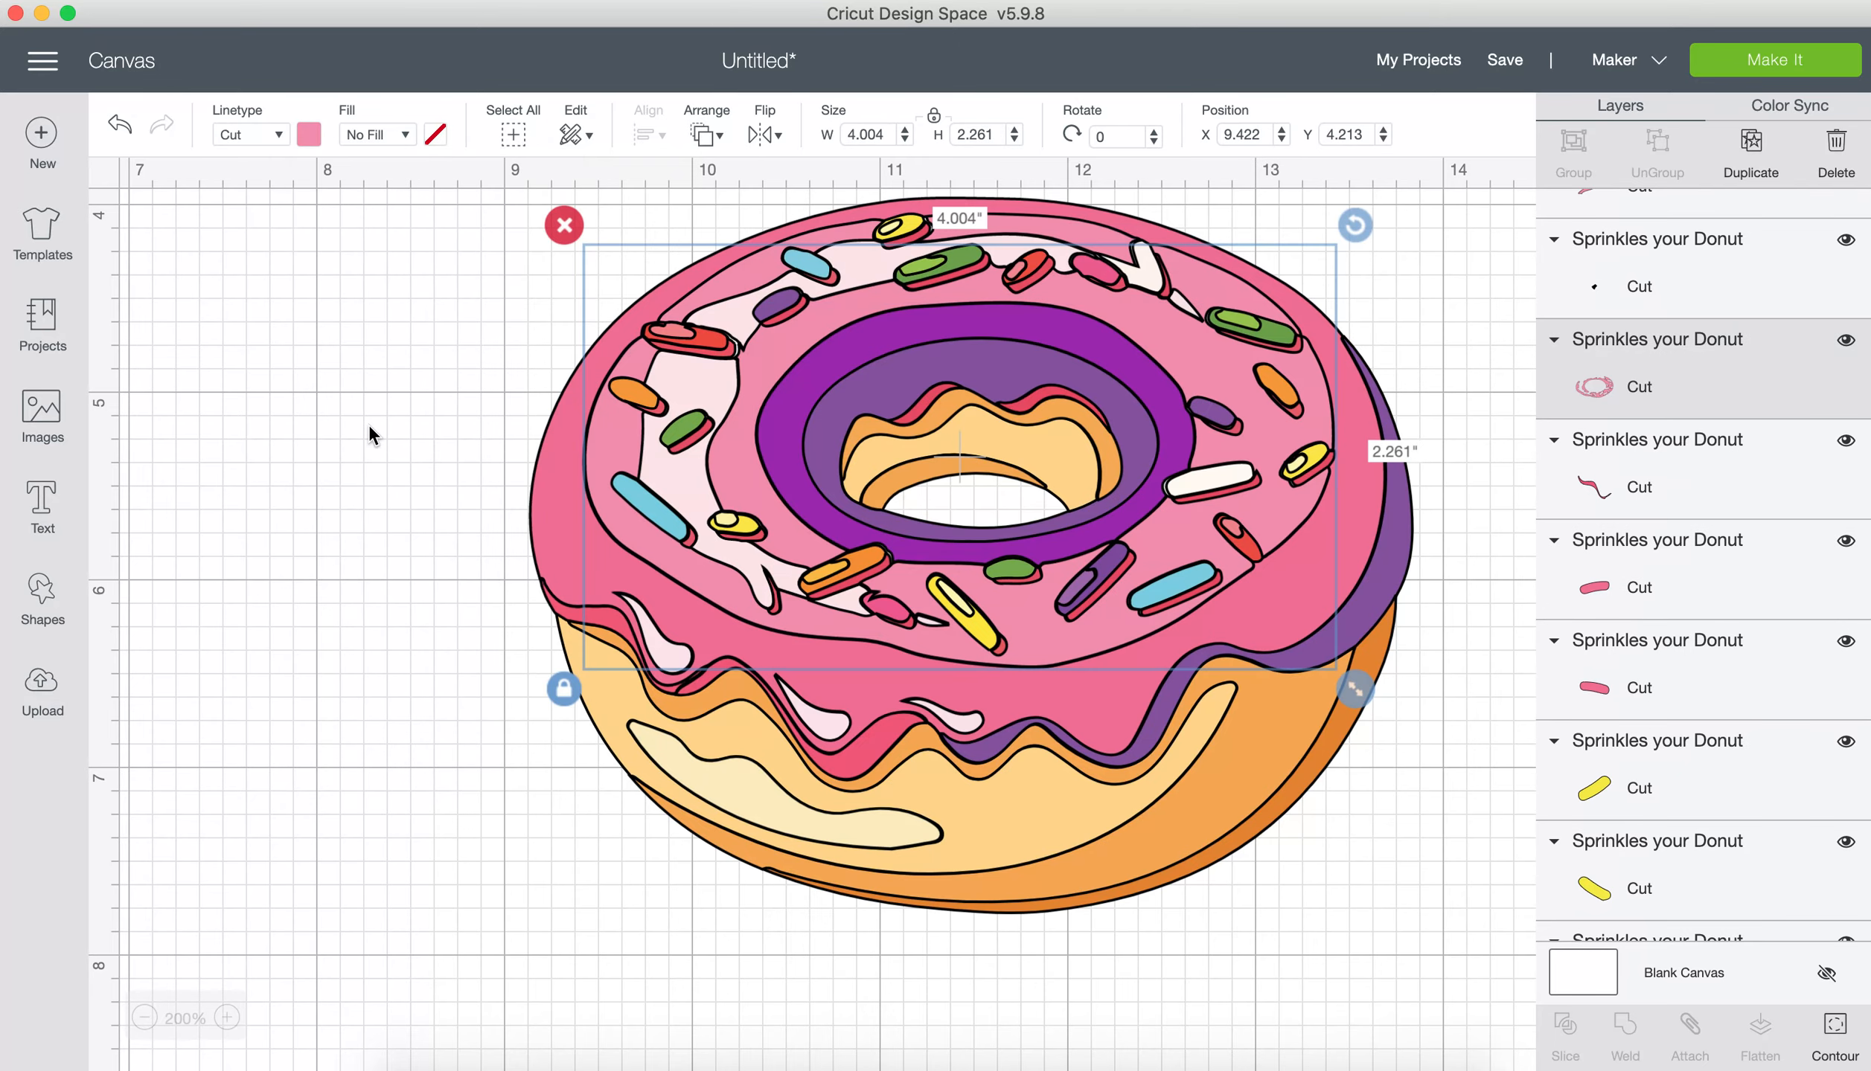
click(306, 134)
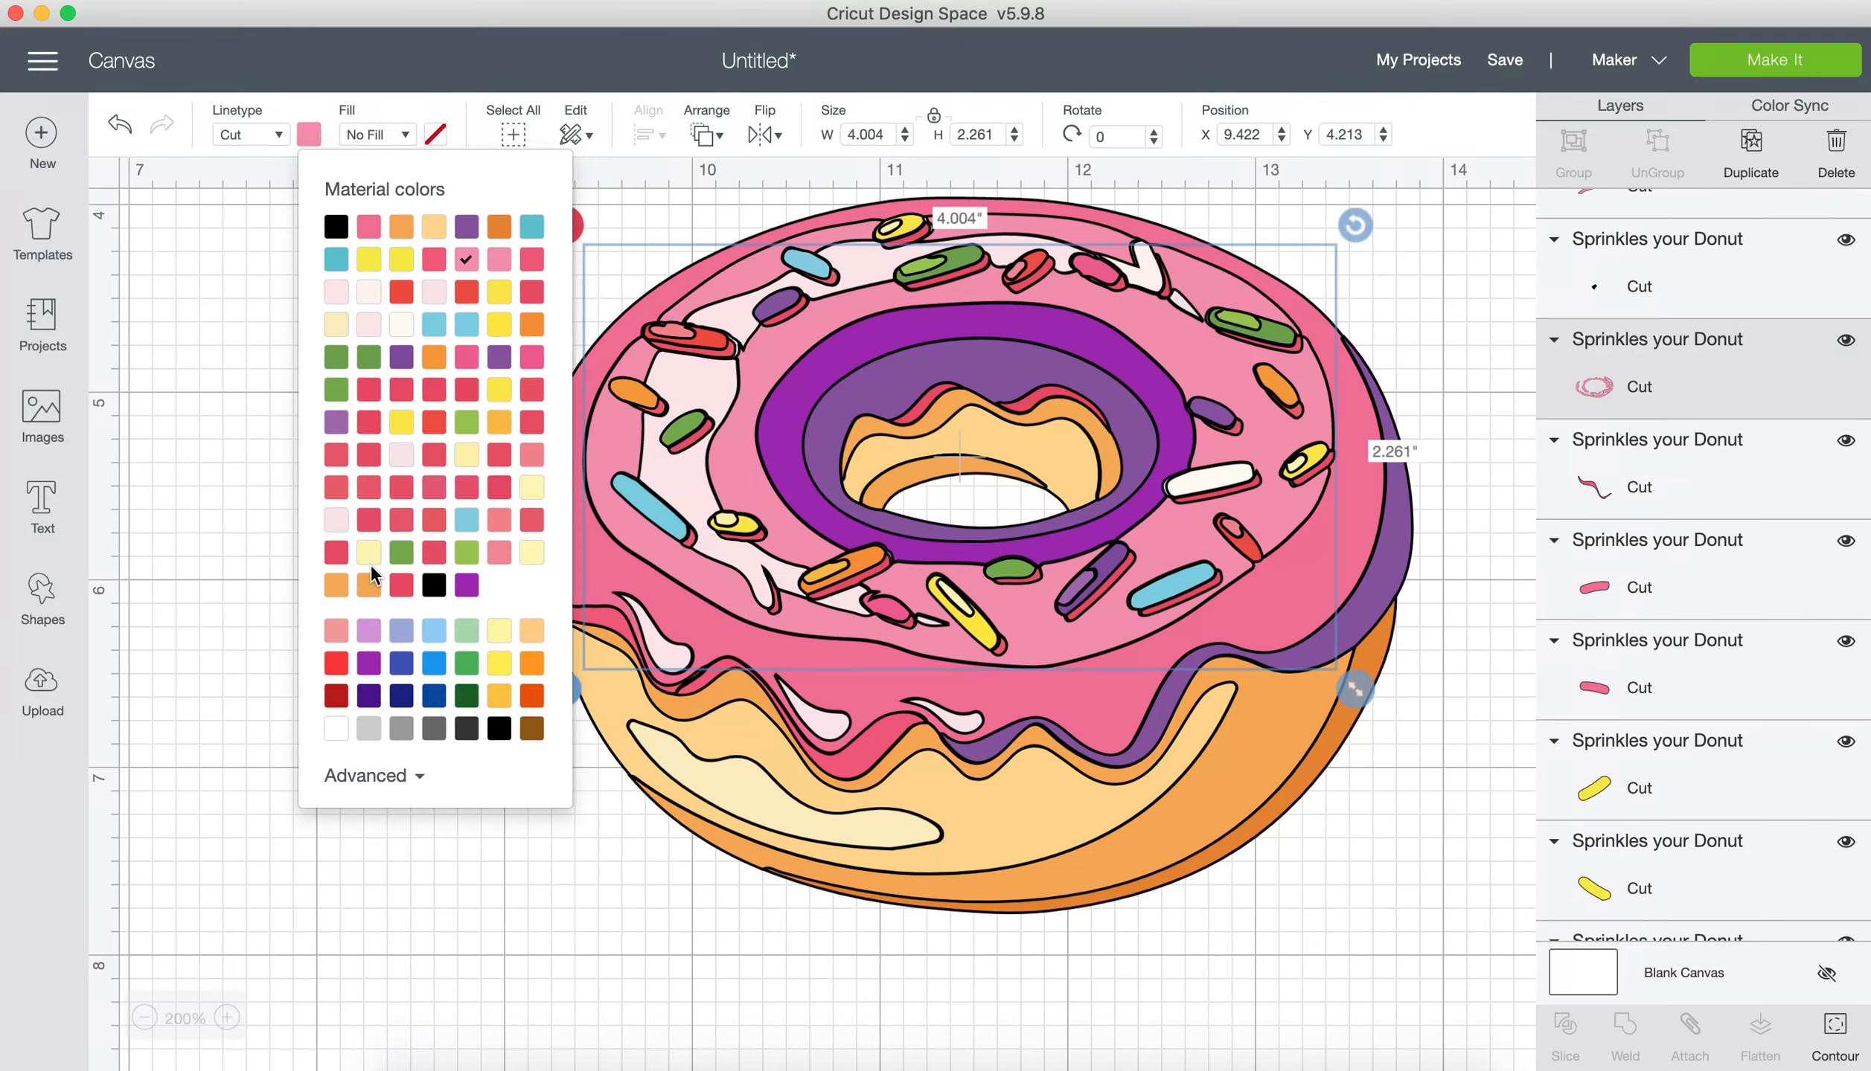
click(368, 632)
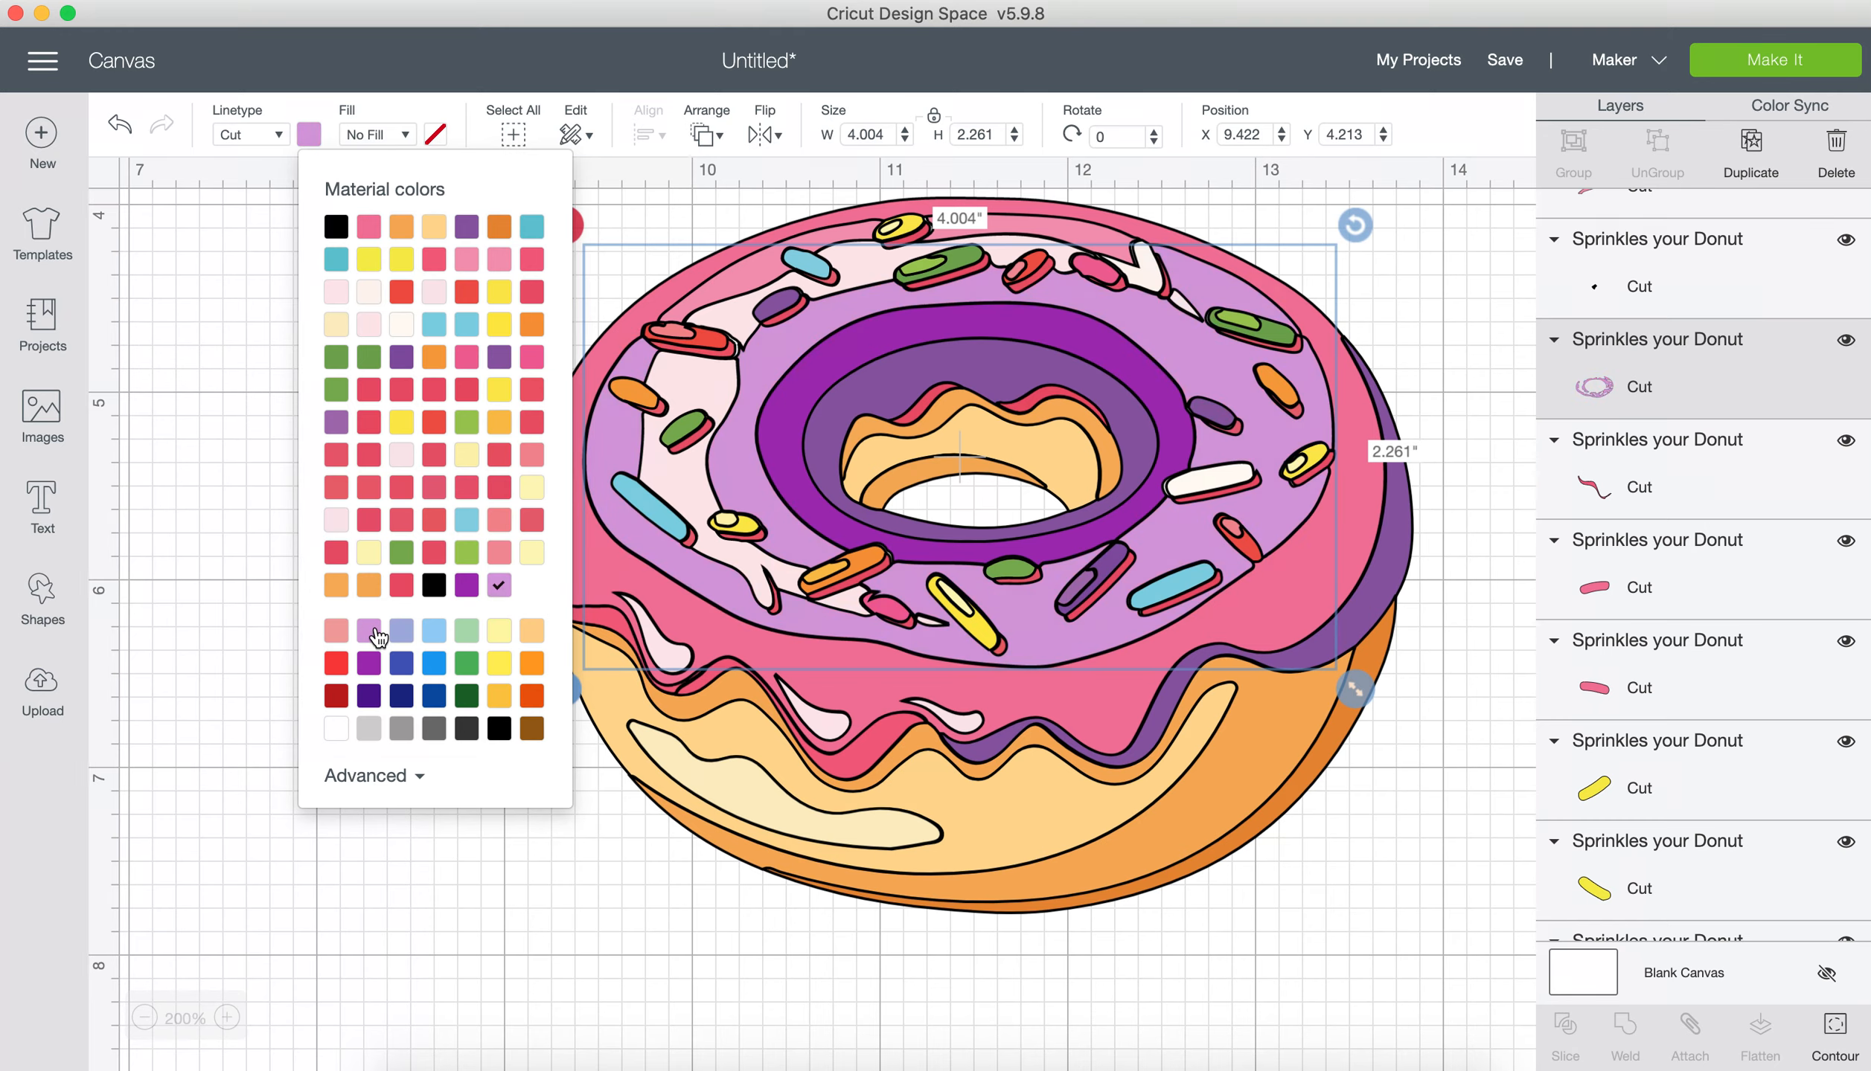
Step: Recolour the two remaining light pink strips along the back edge of the icing light purple
click(763, 297)
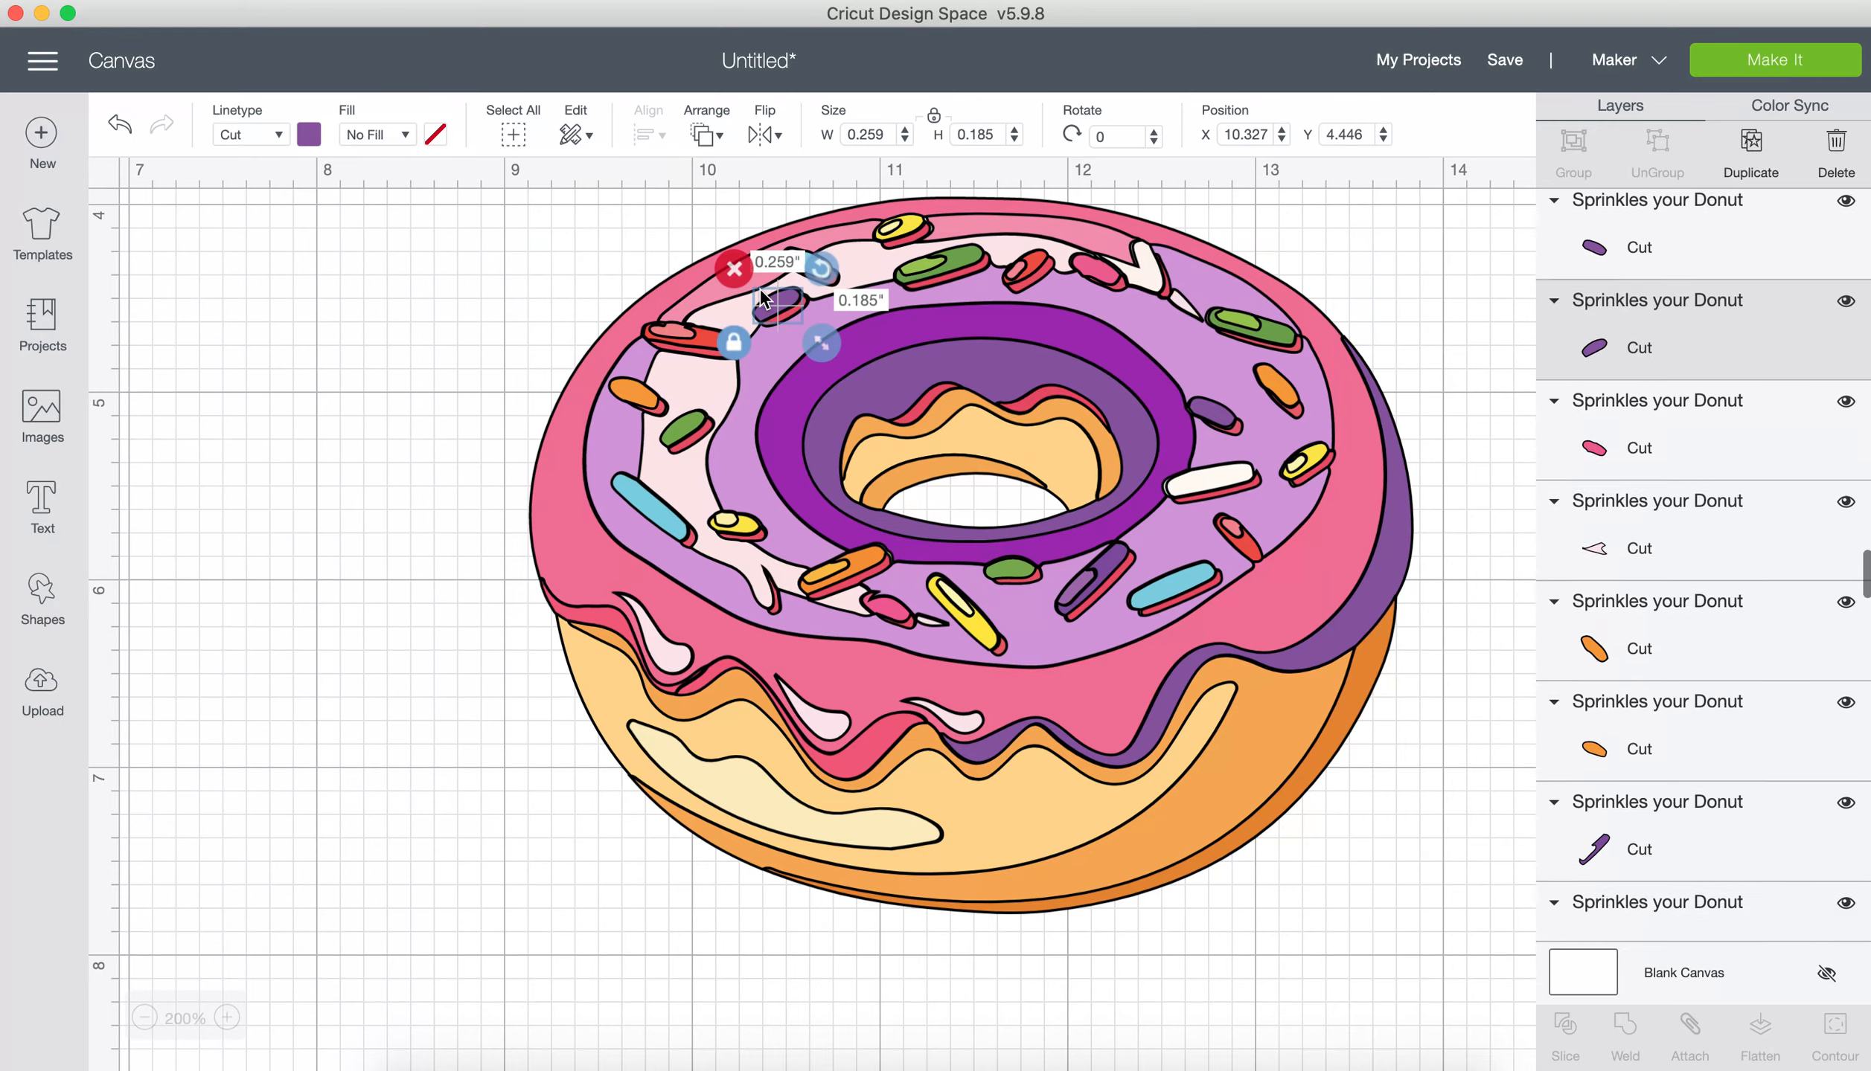
click(1002, 234)
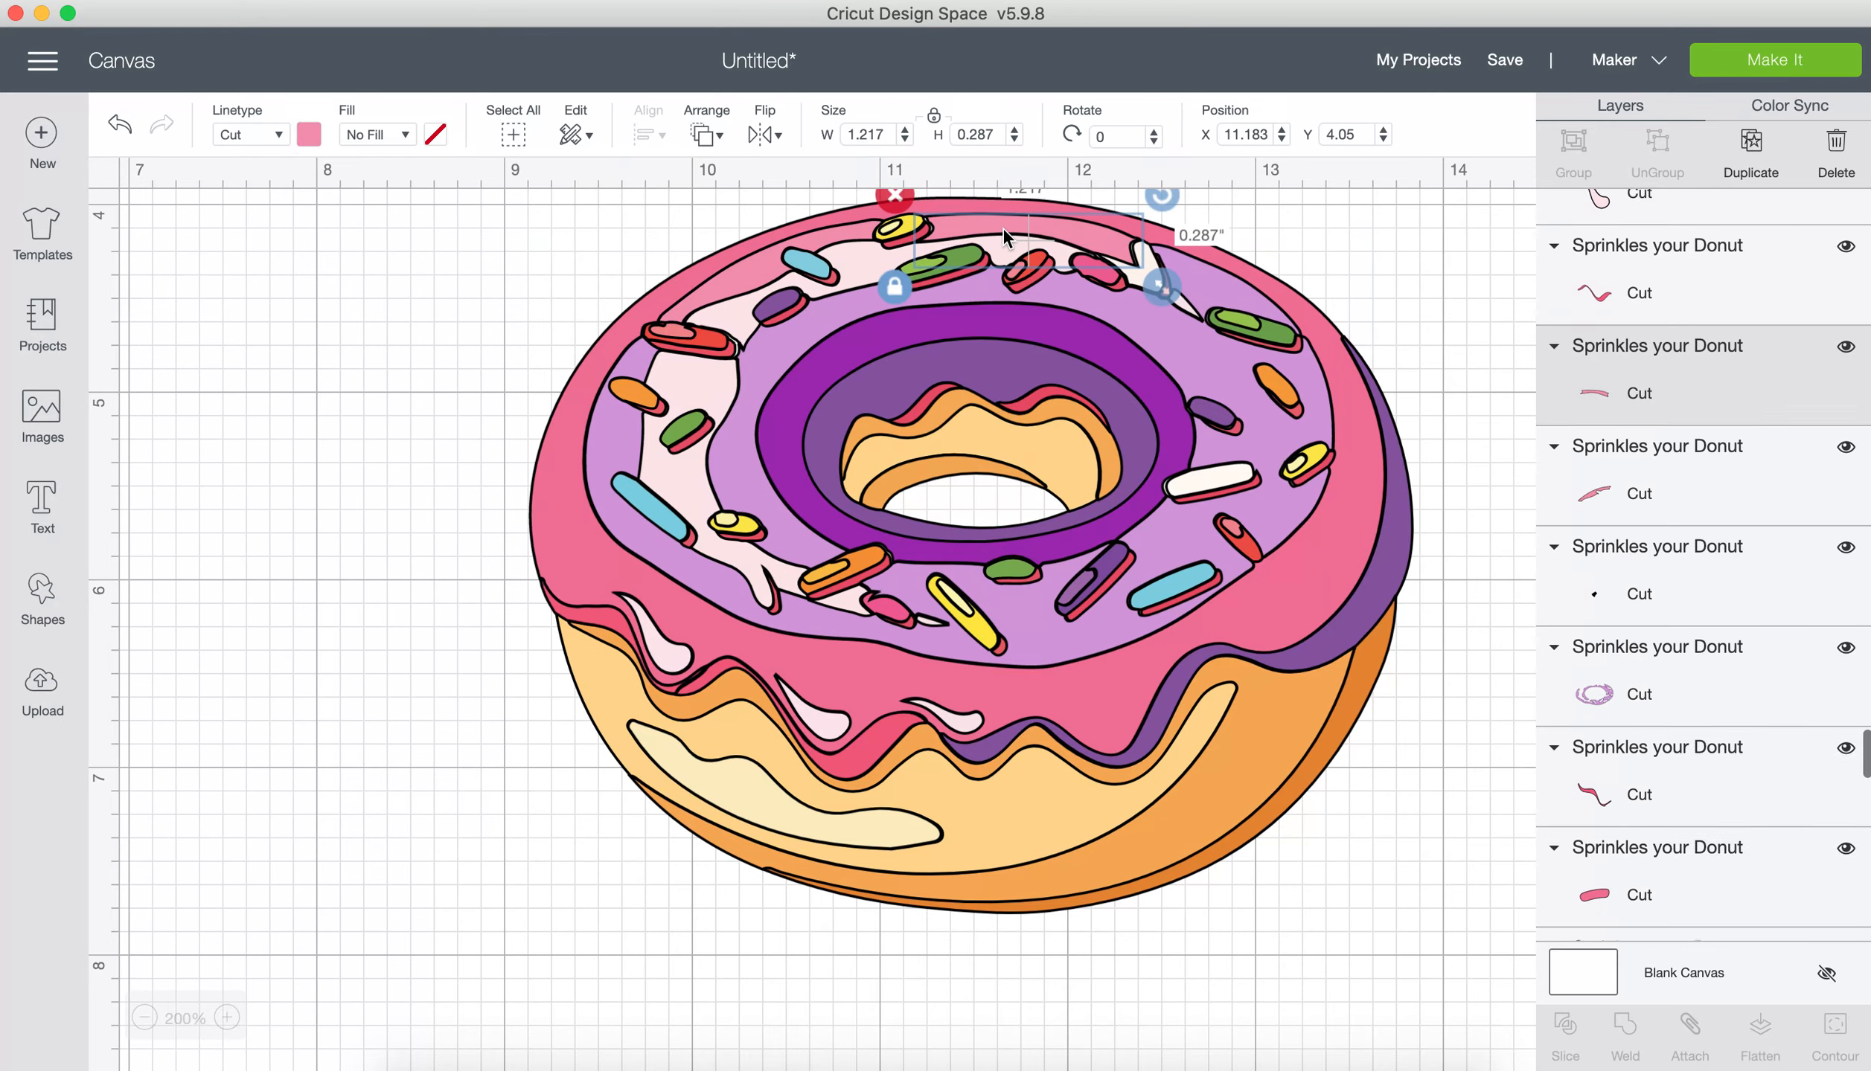
click(309, 134)
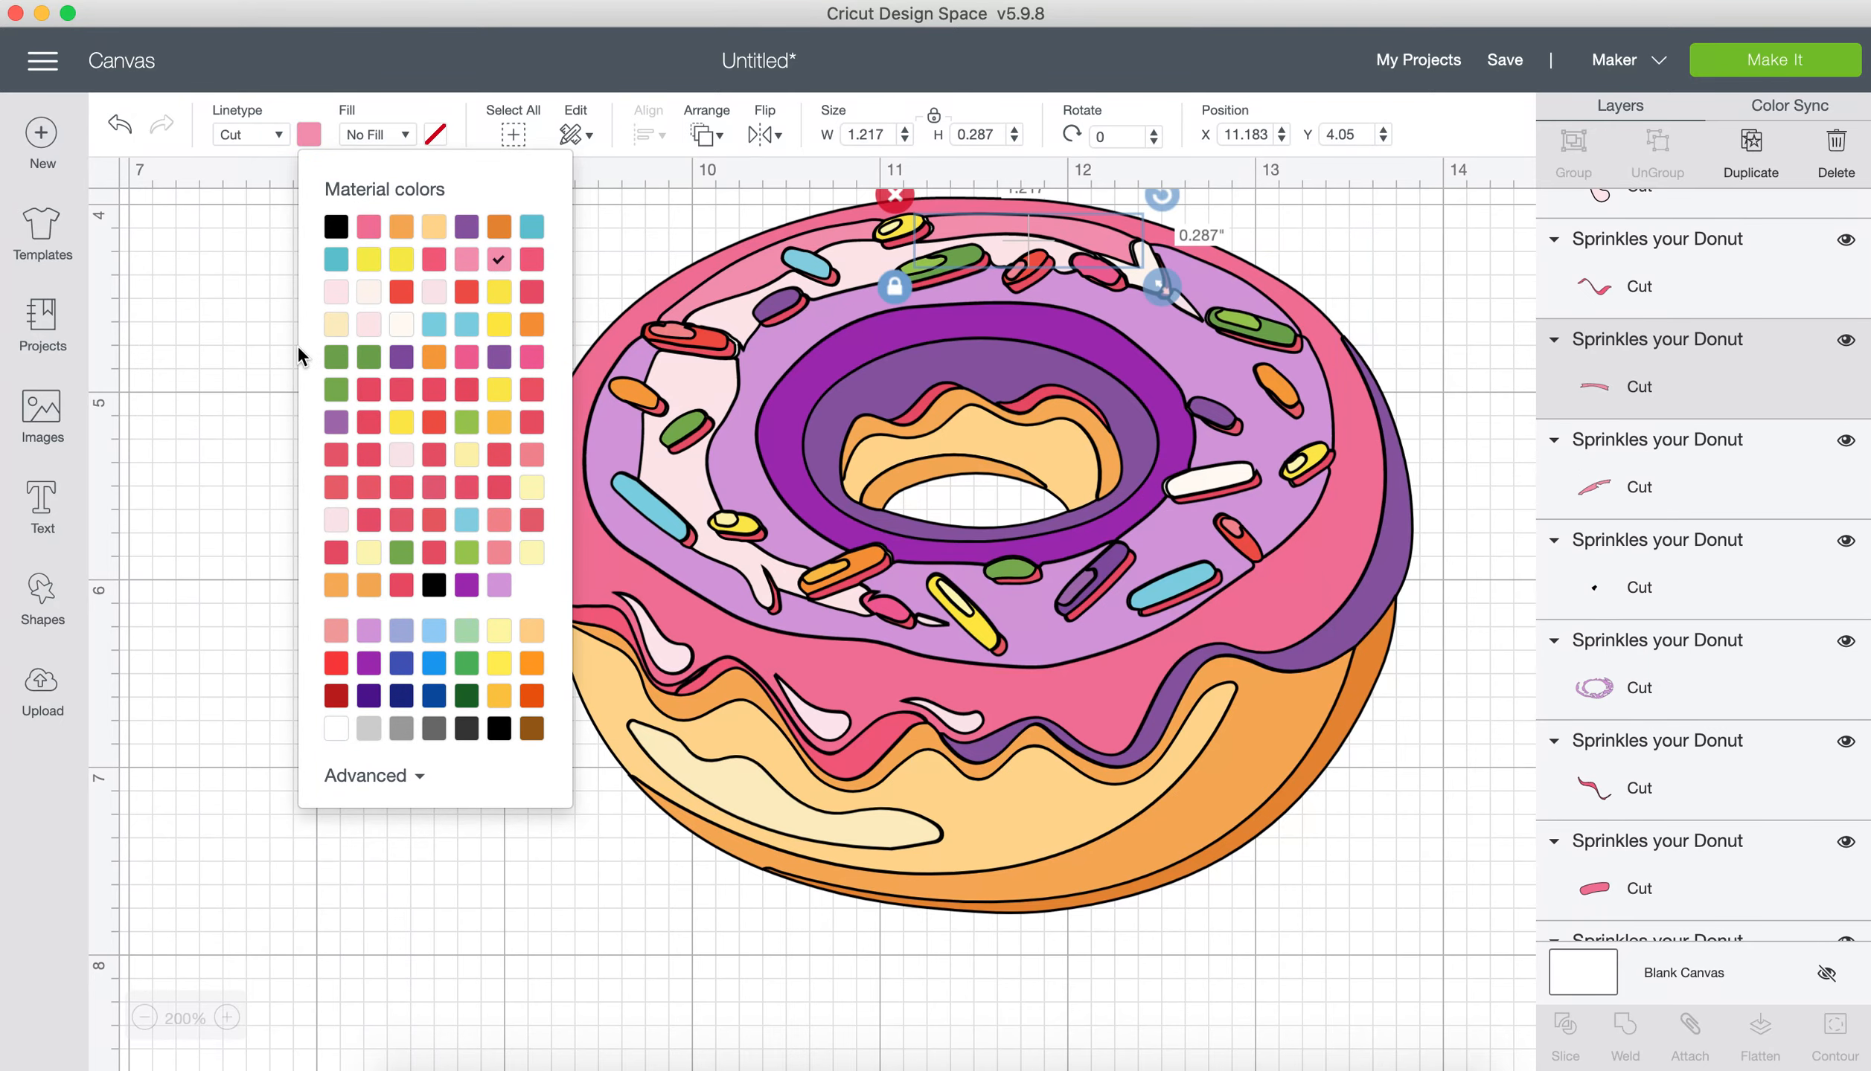
click(368, 637)
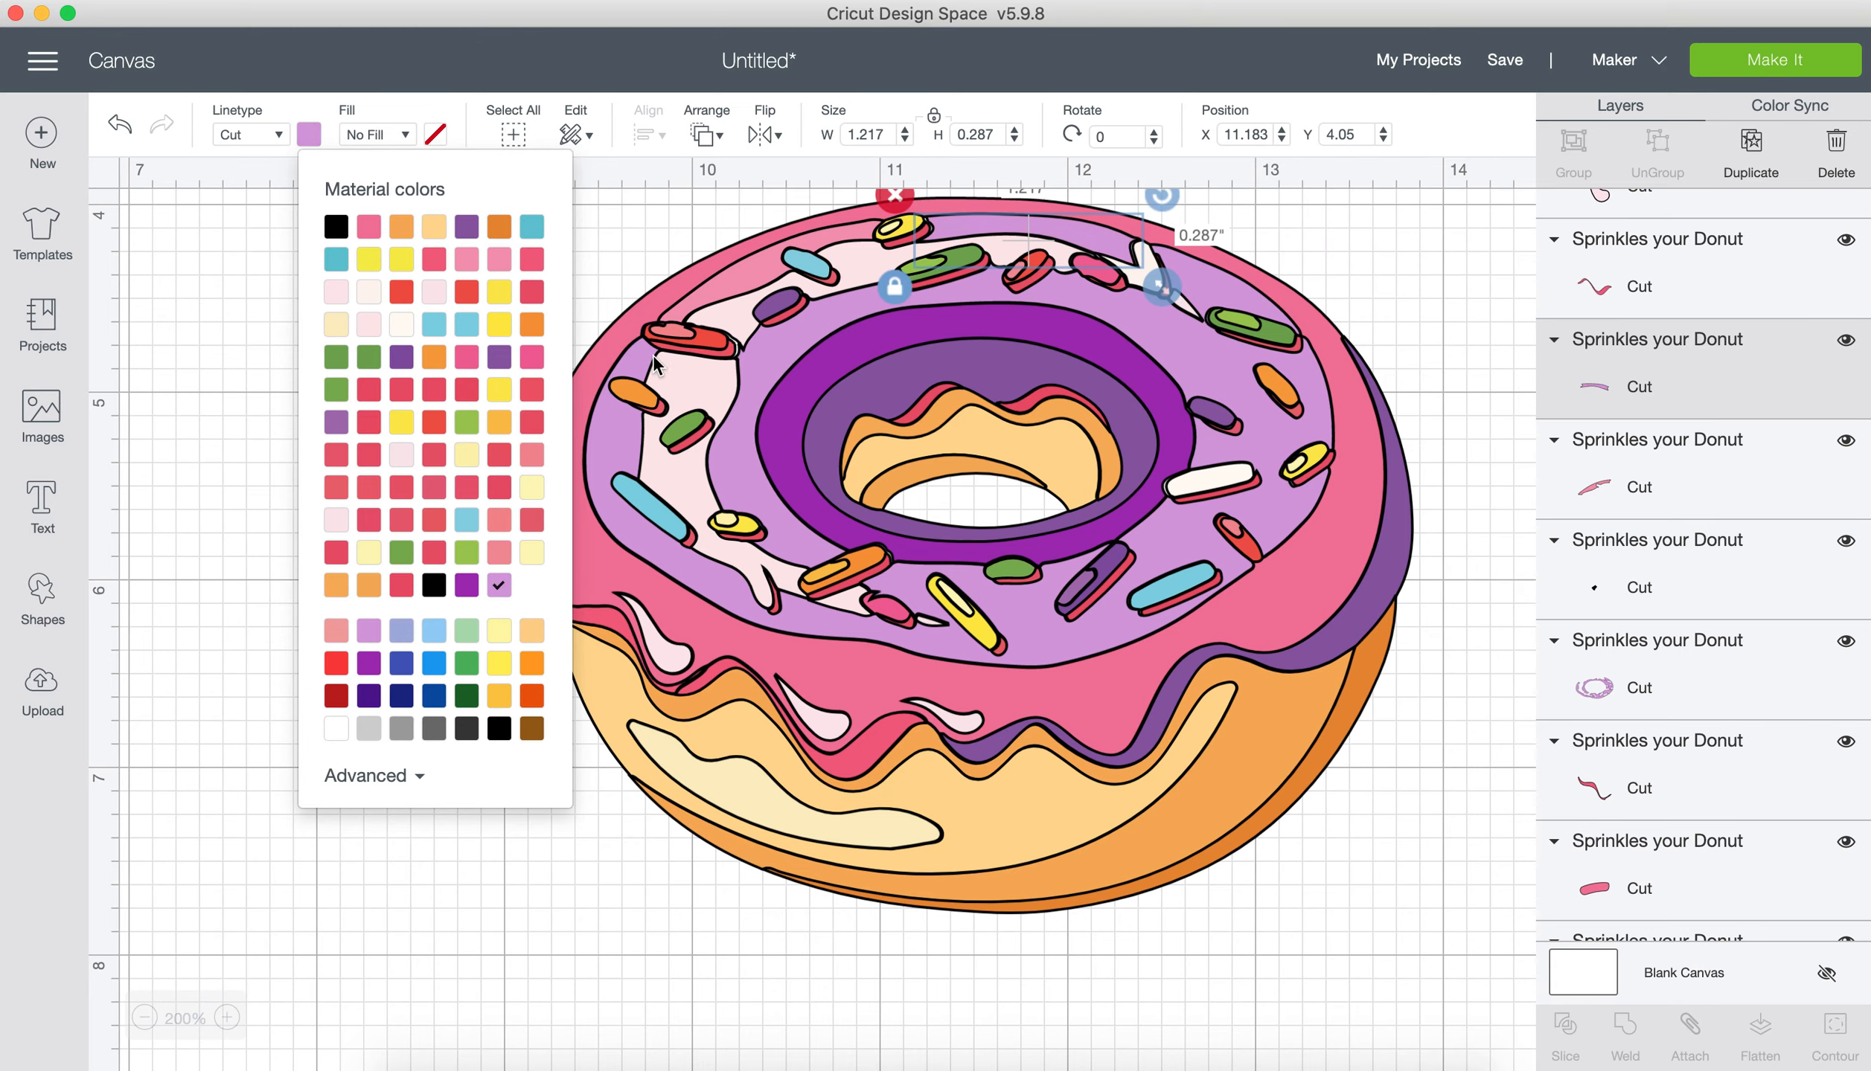
click(720, 296)
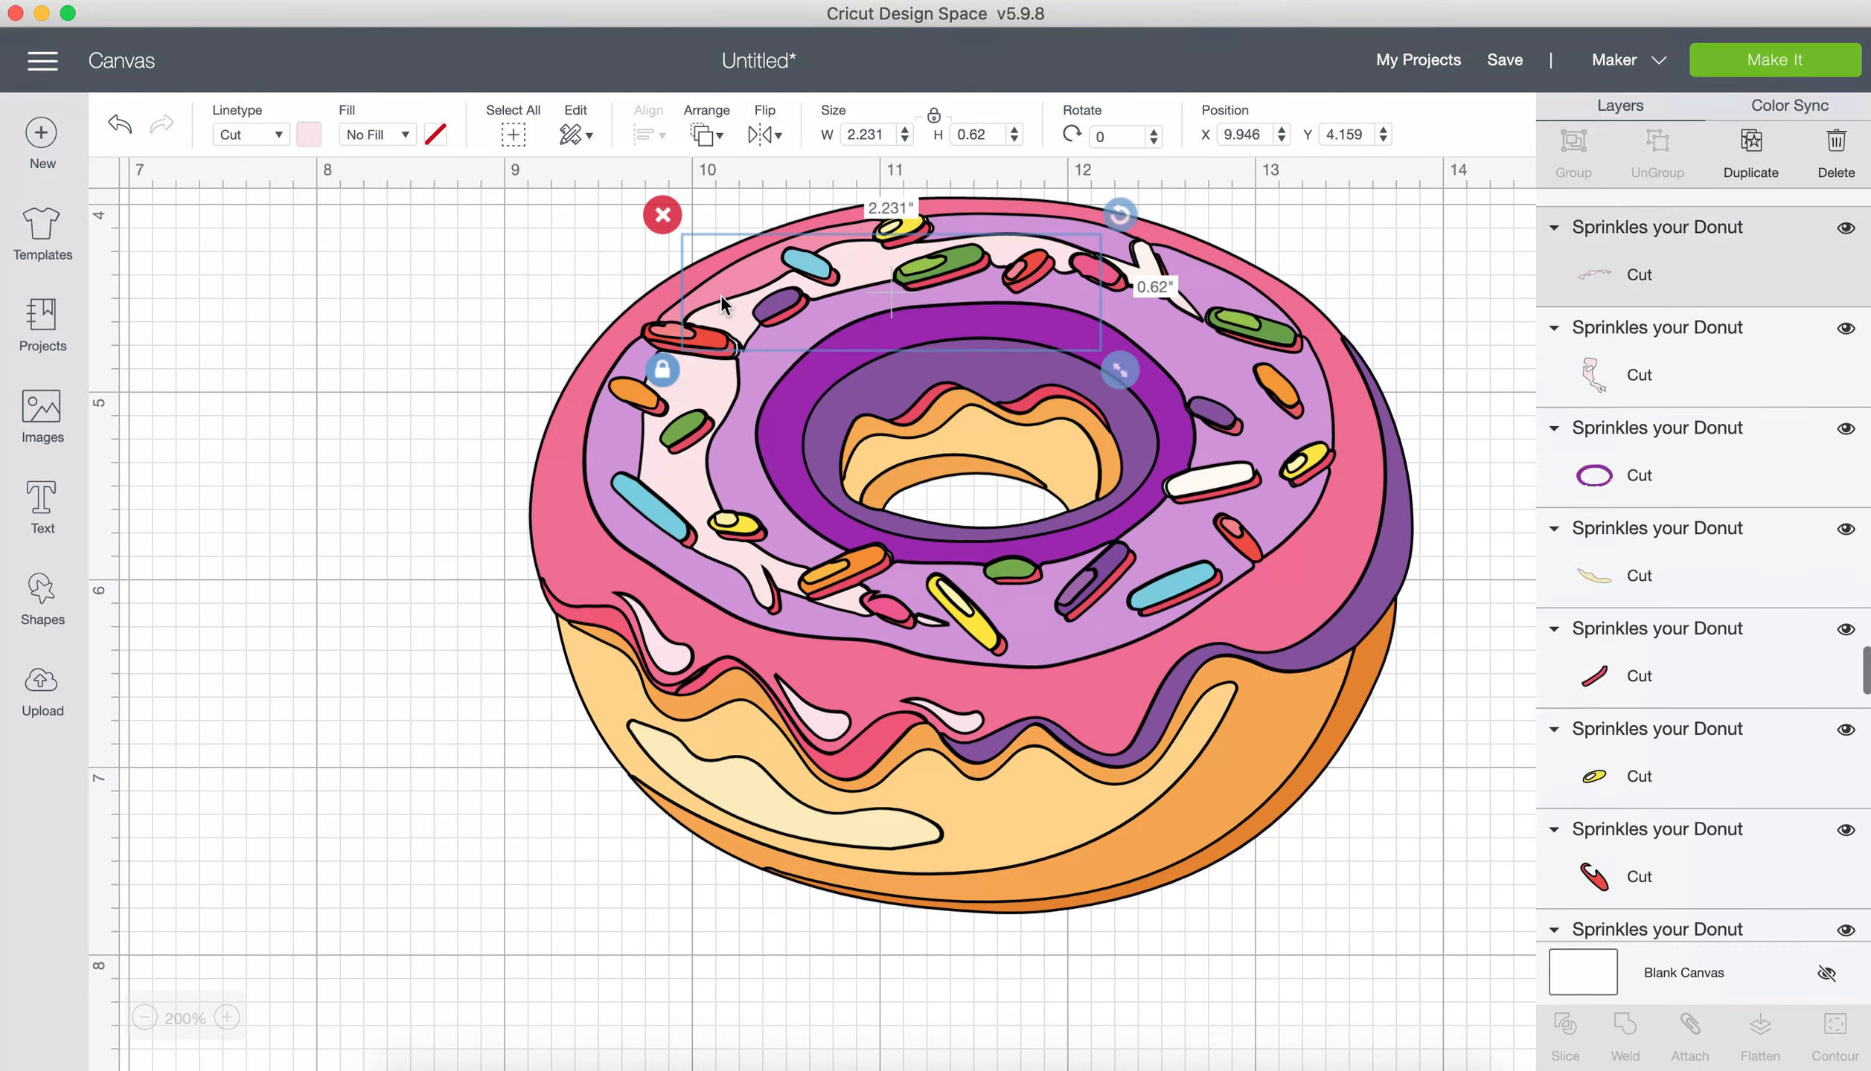
click(673, 309)
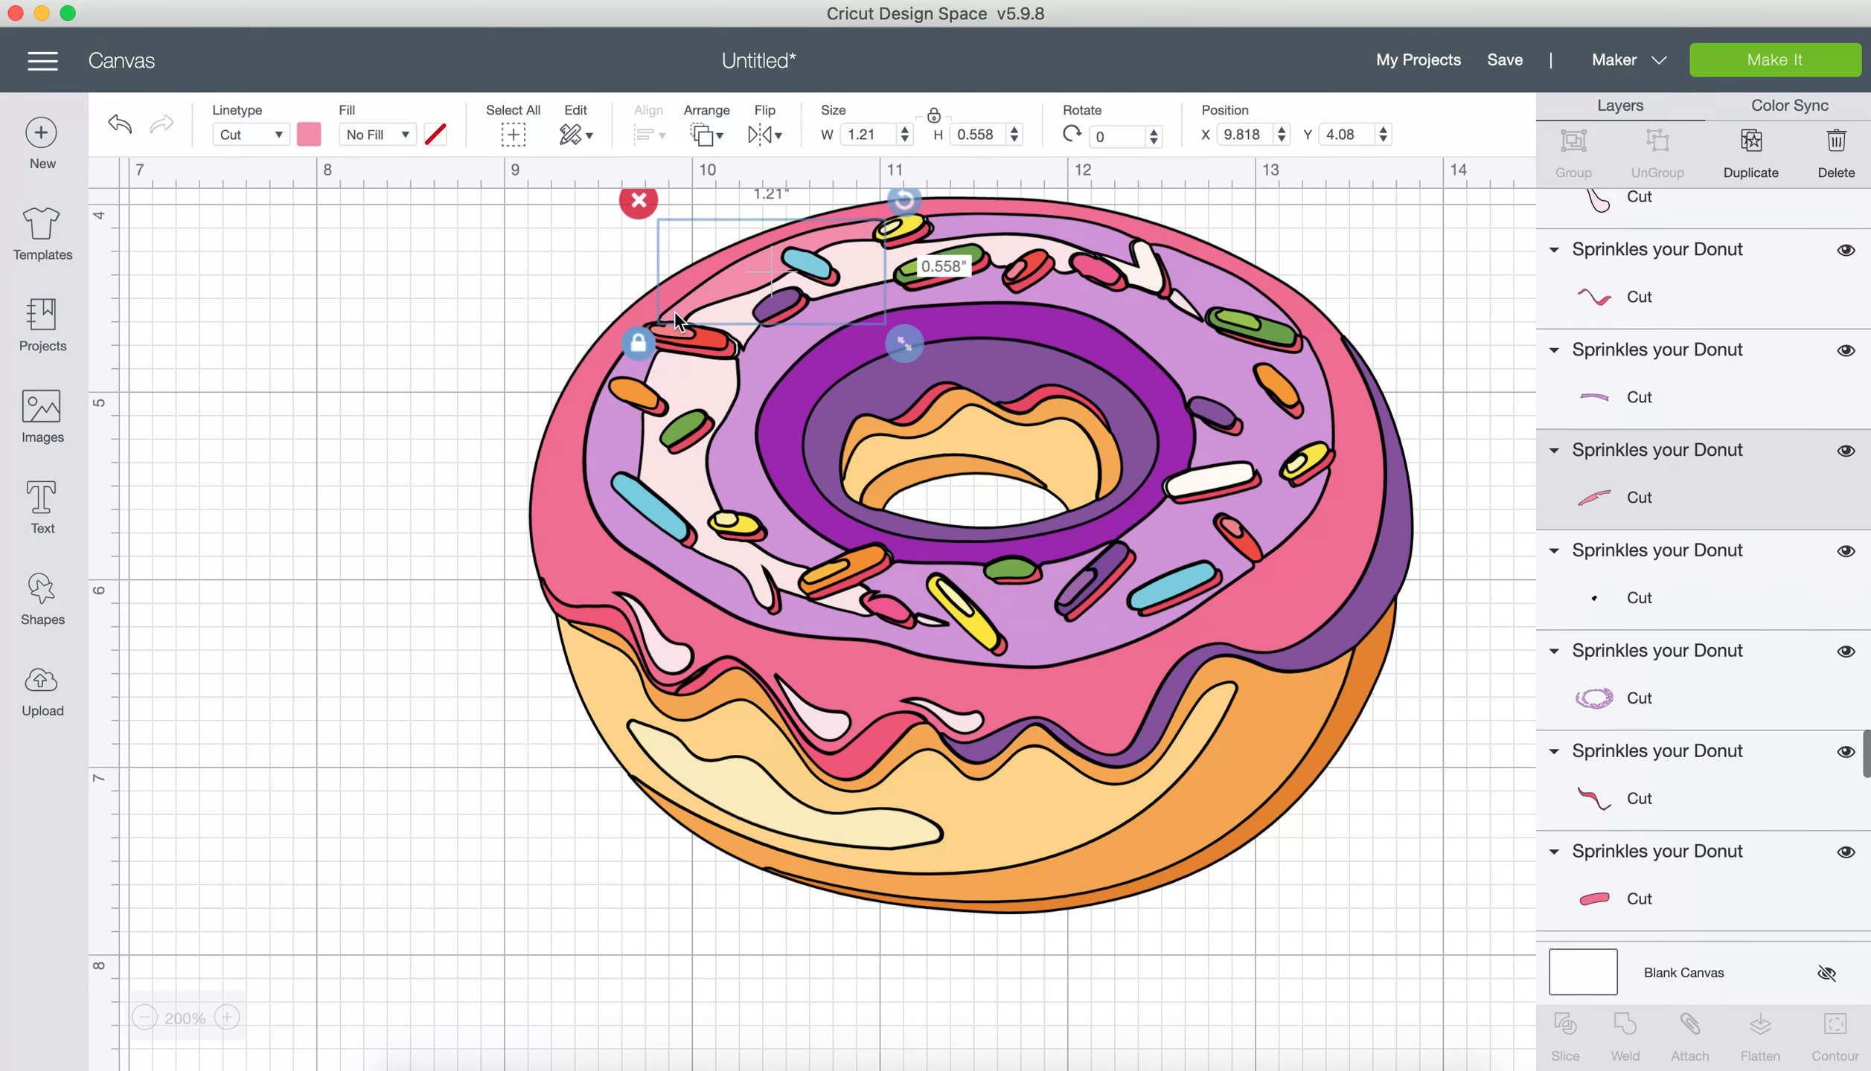
click(307, 137)
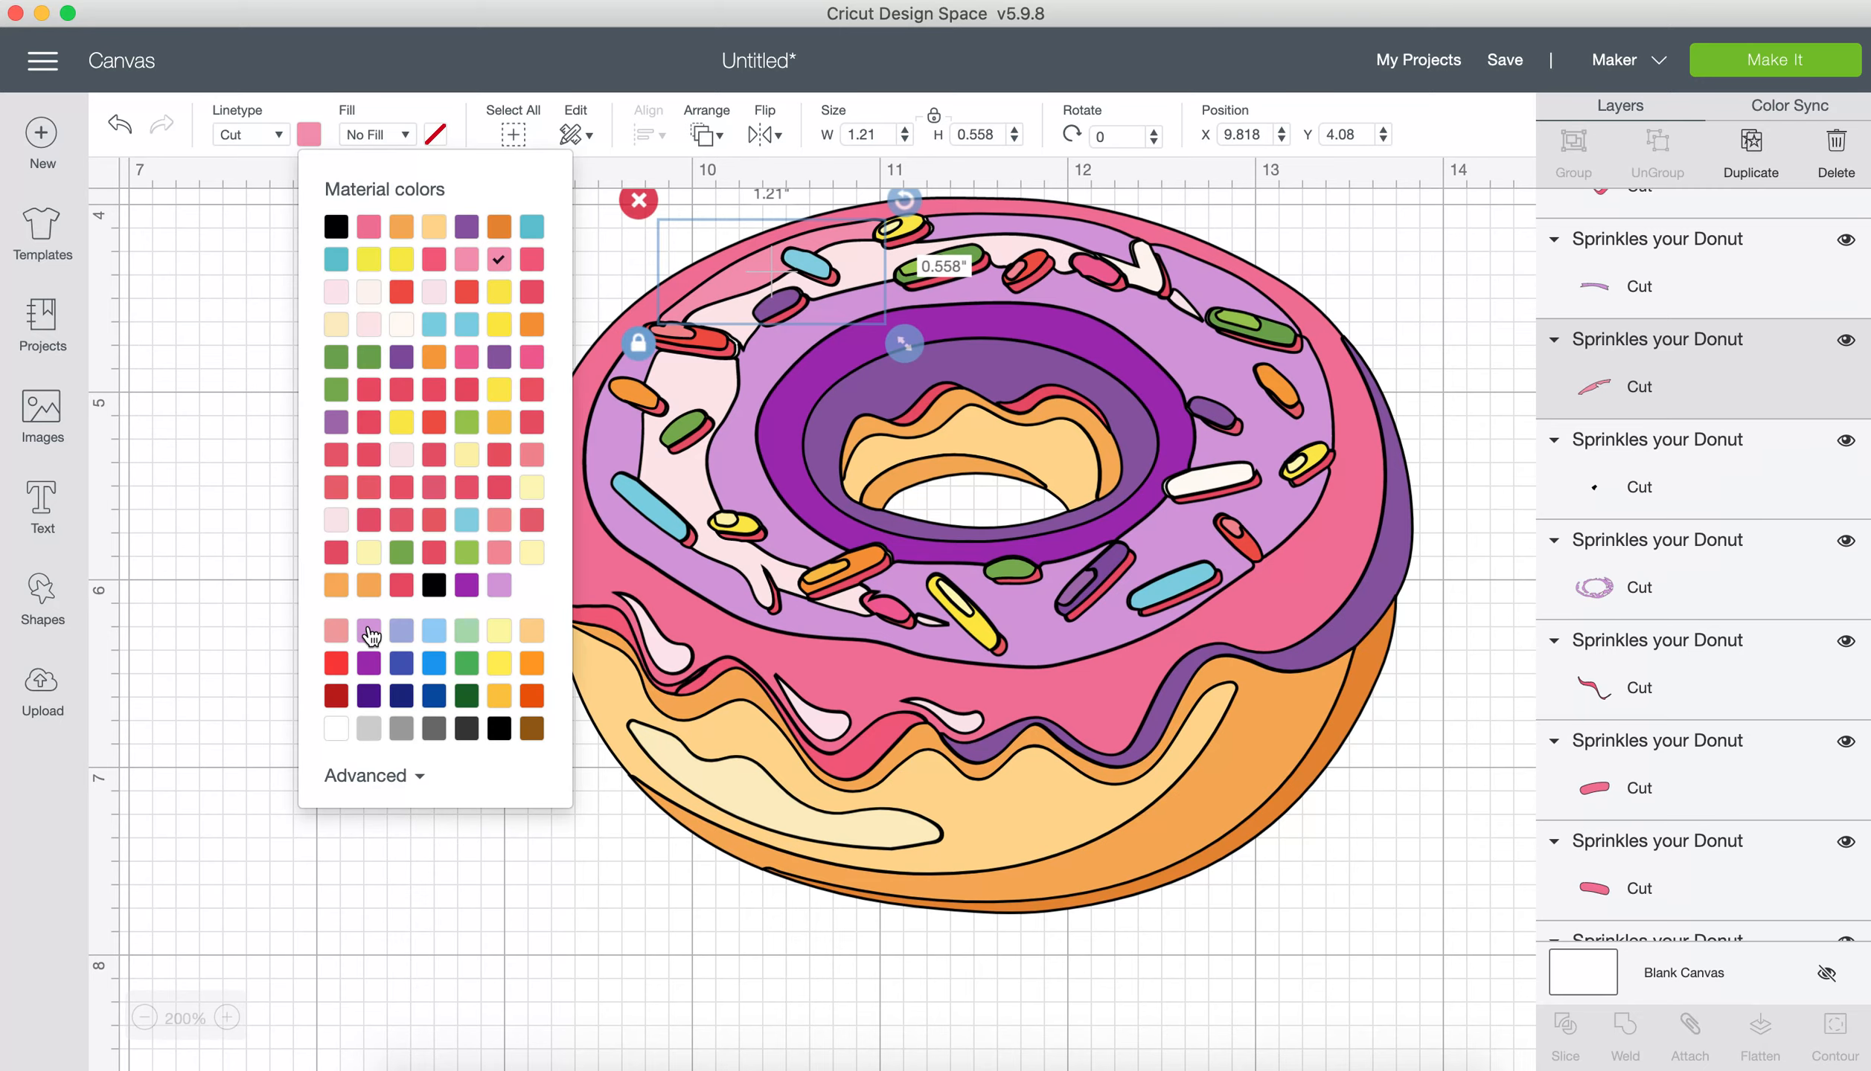
click(370, 633)
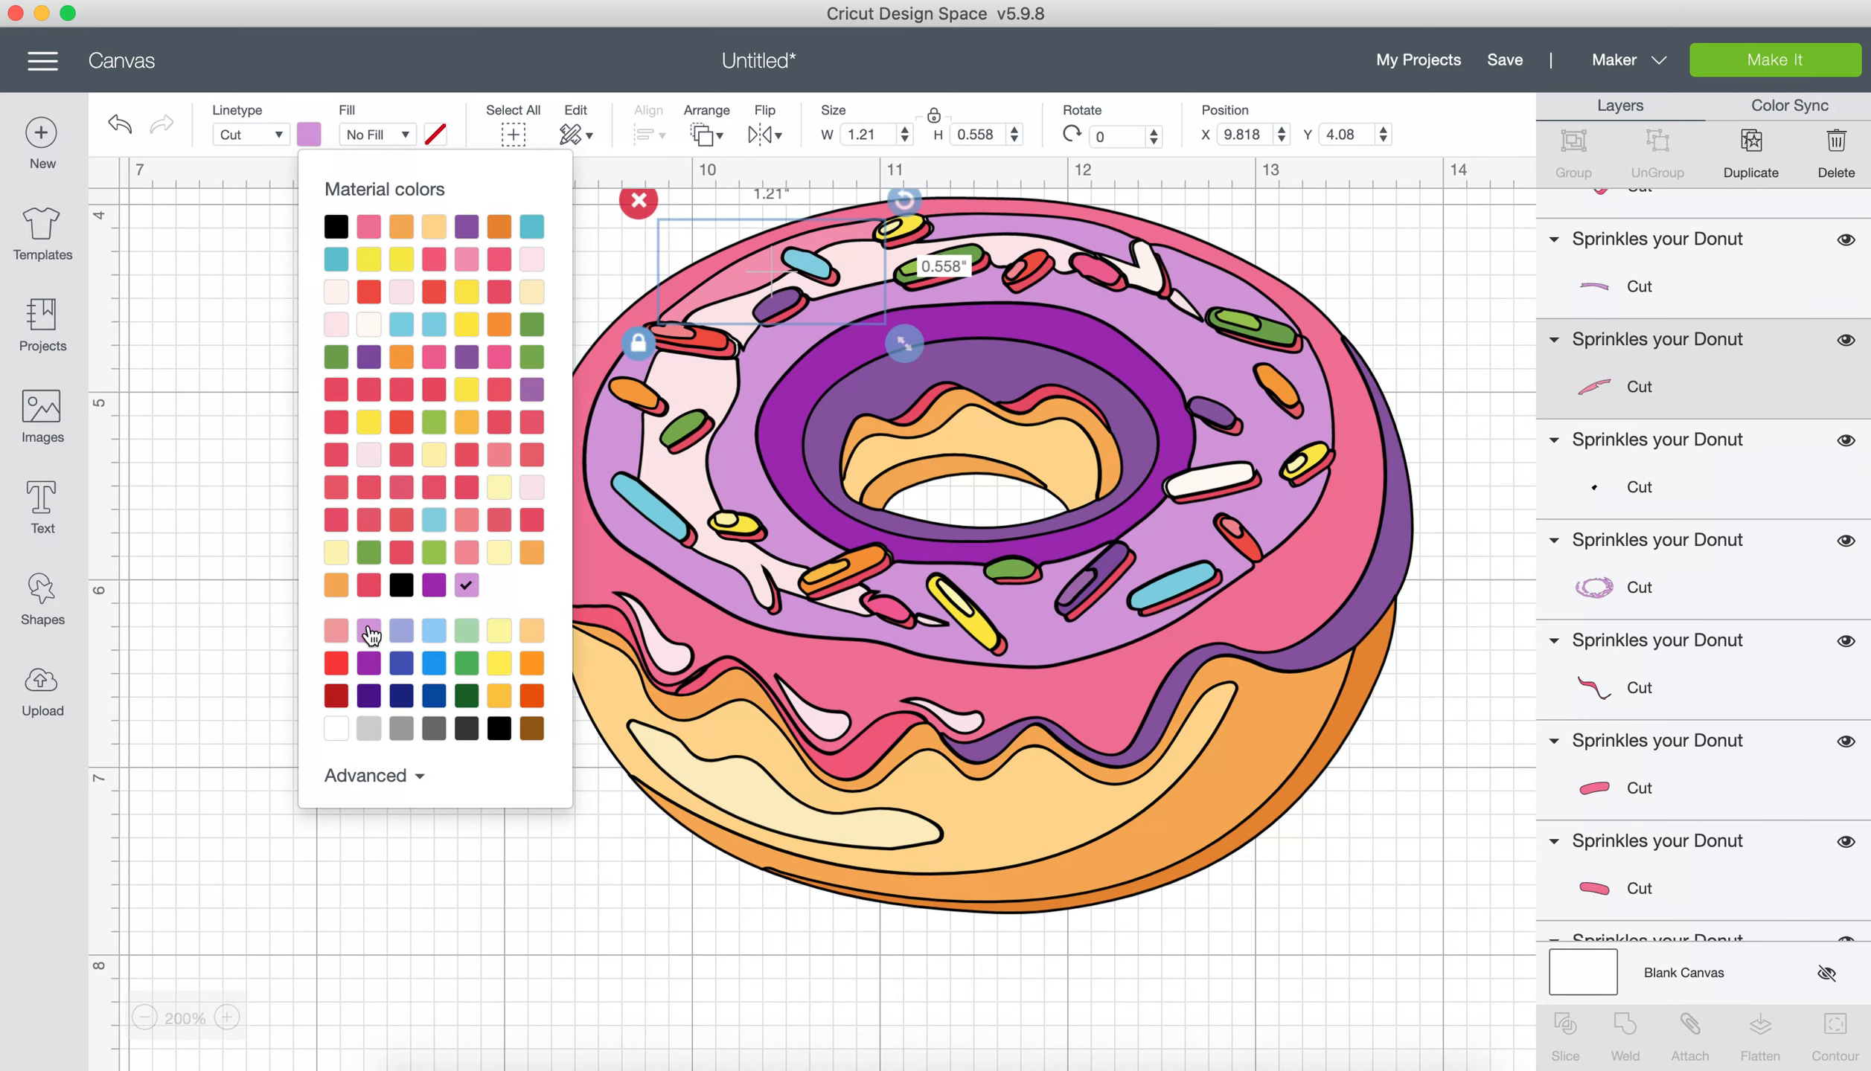
Step: Recolour the outer pink icing layer with the front drips bright purple
click(603, 574)
click(556, 510)
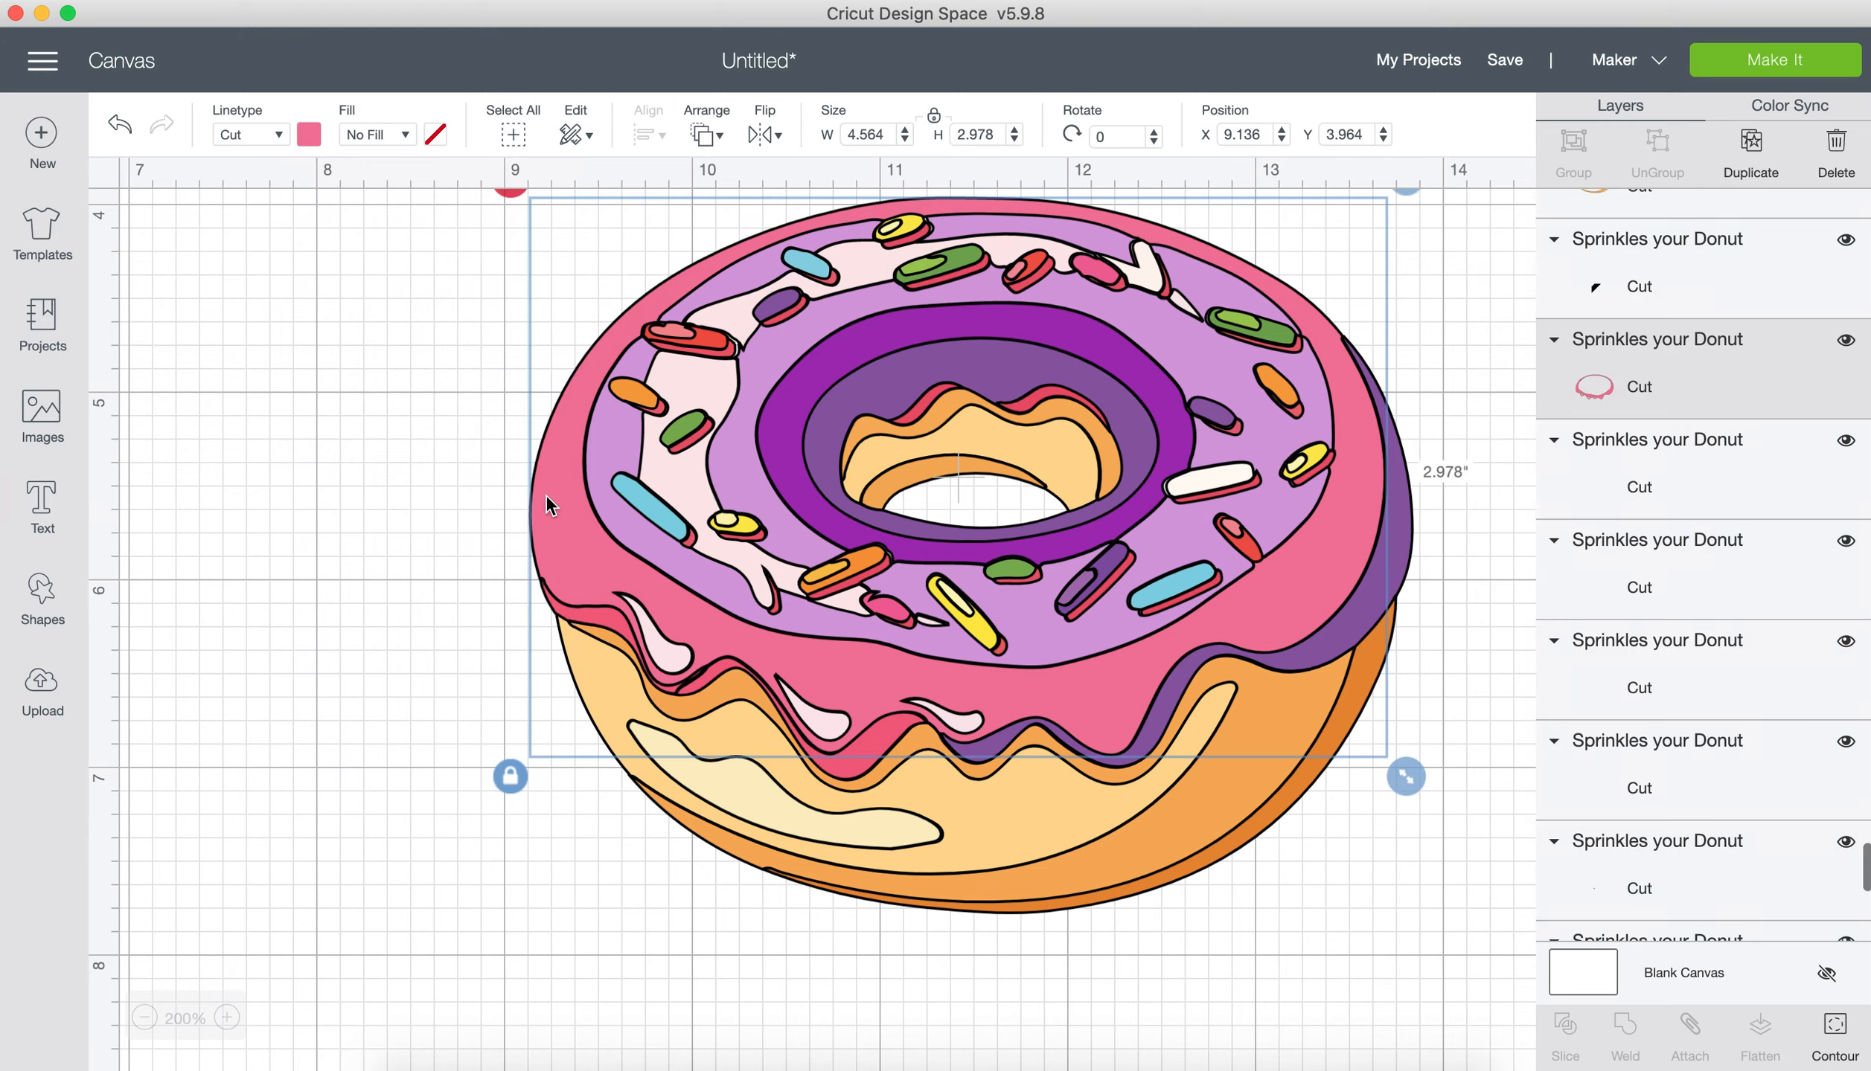
click(309, 135)
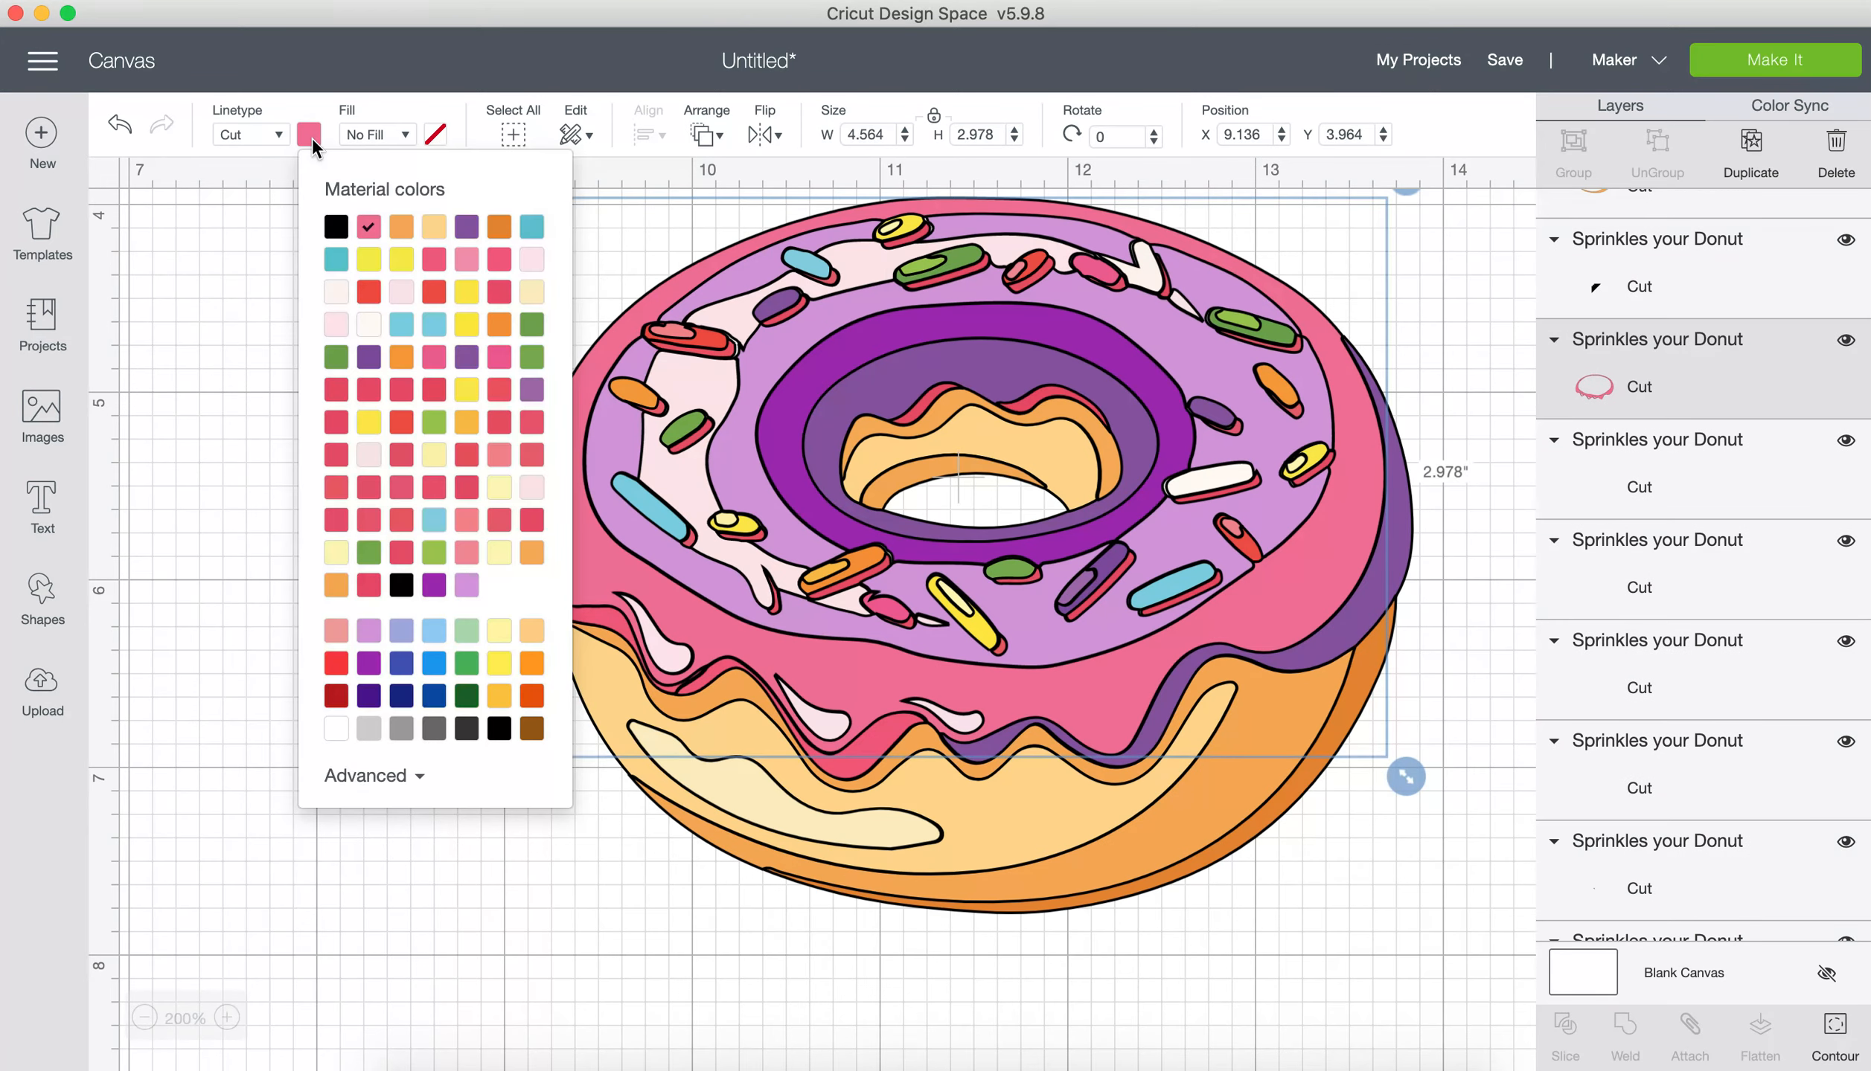
click(370, 666)
click(506, 883)
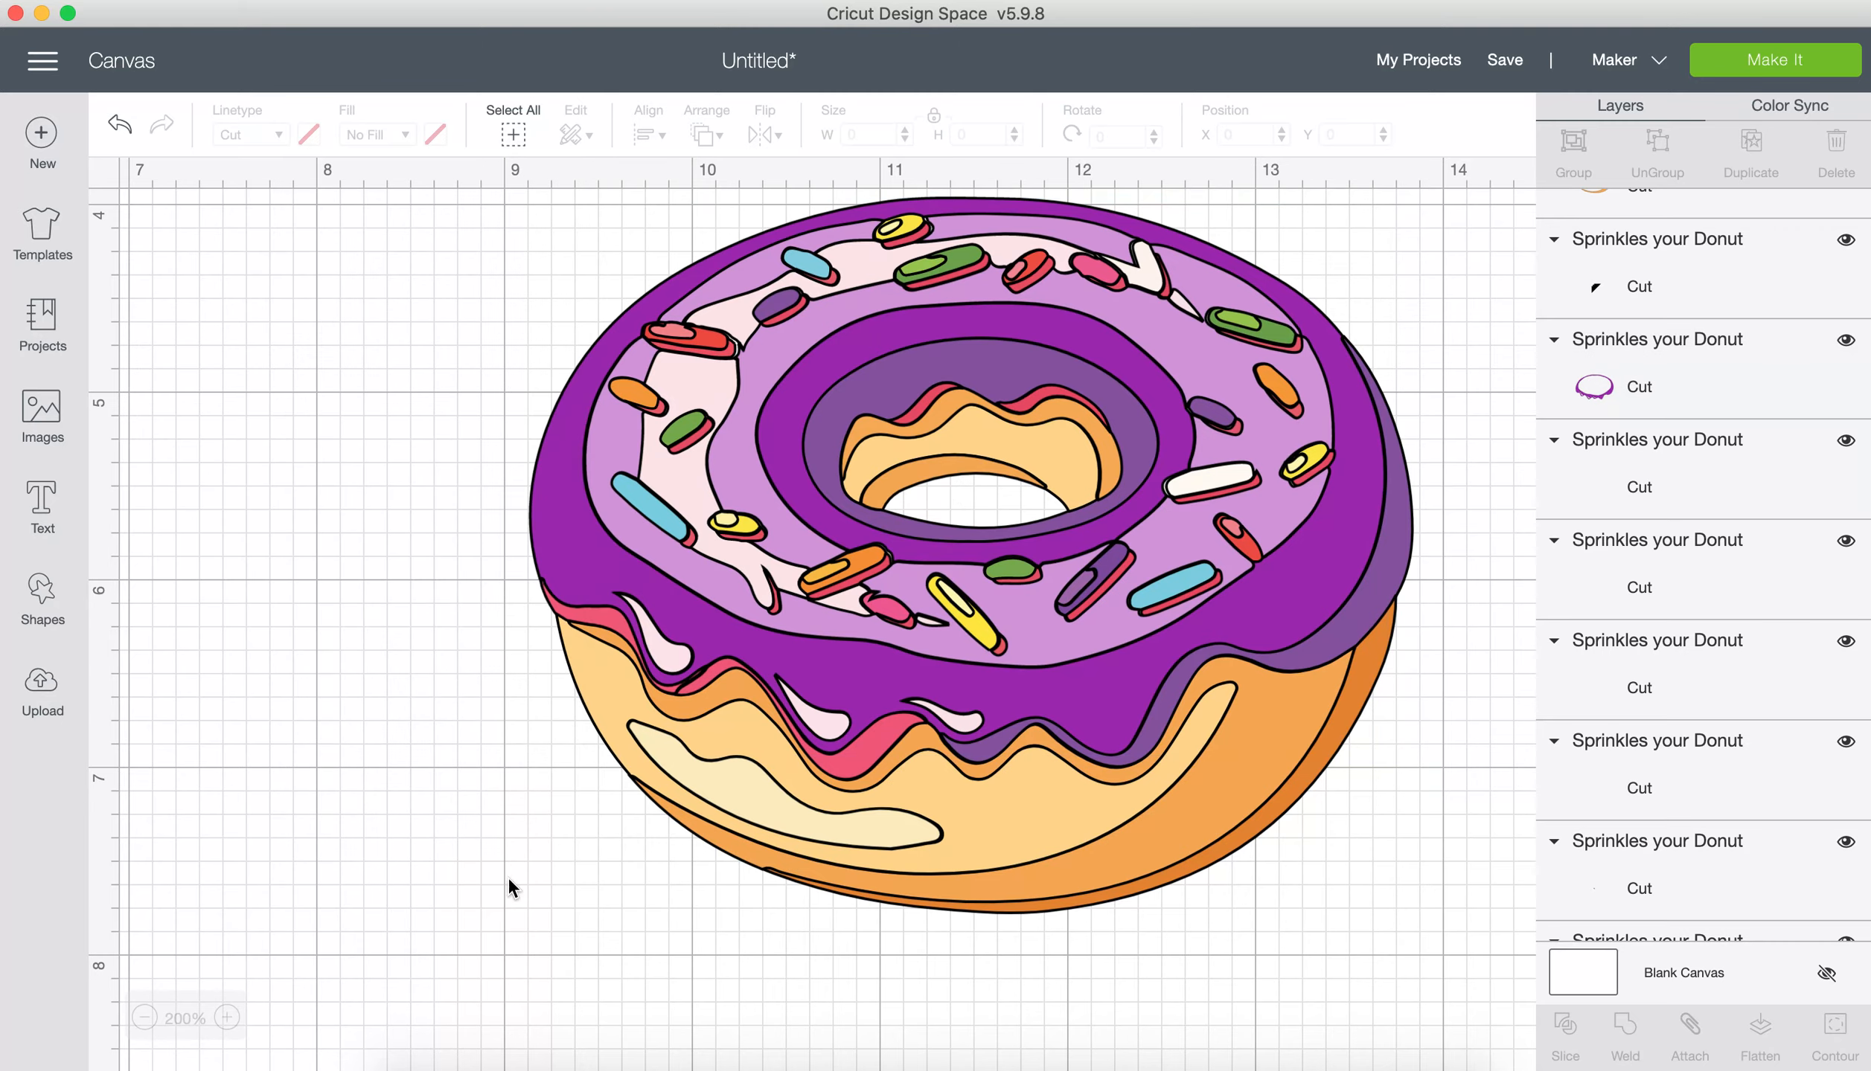
Step: Recolour the pale pink highlight on the icing's left side a custom pale lilac, lightened from the icing's light purple
click(880, 739)
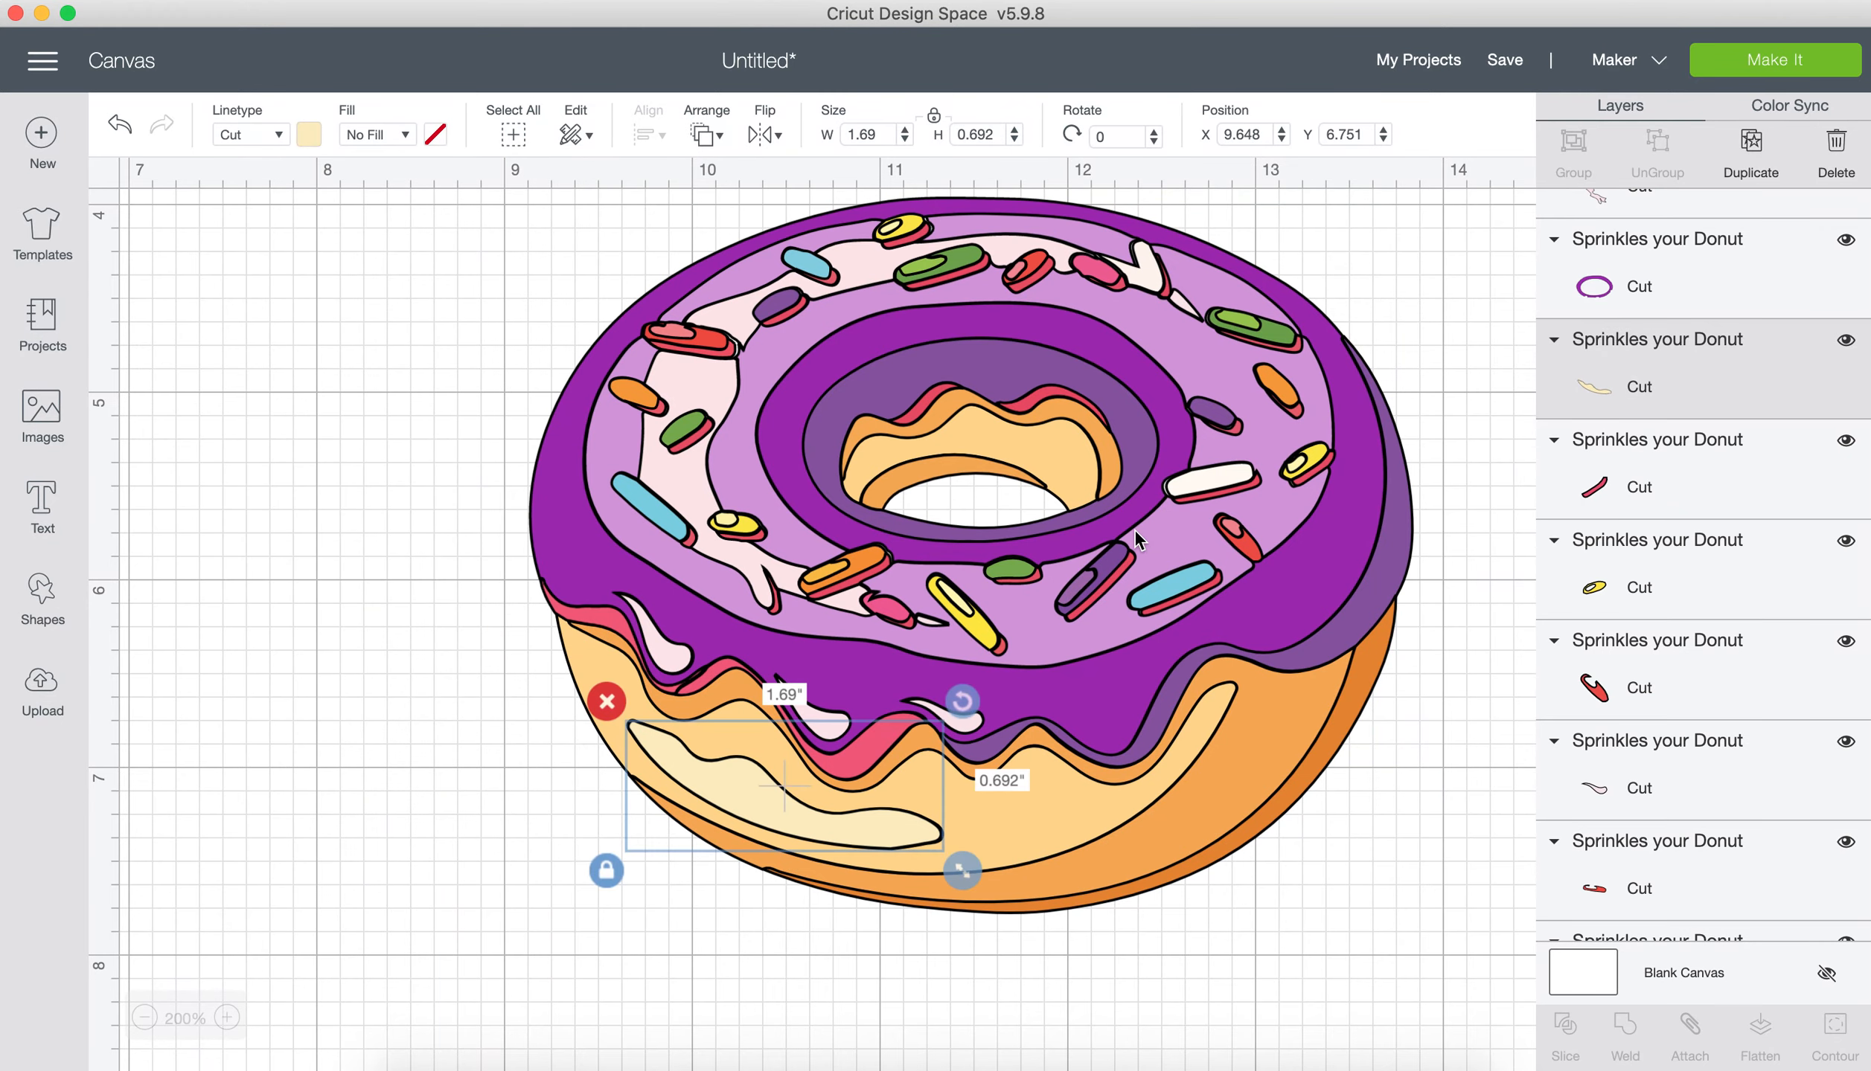
click(704, 394)
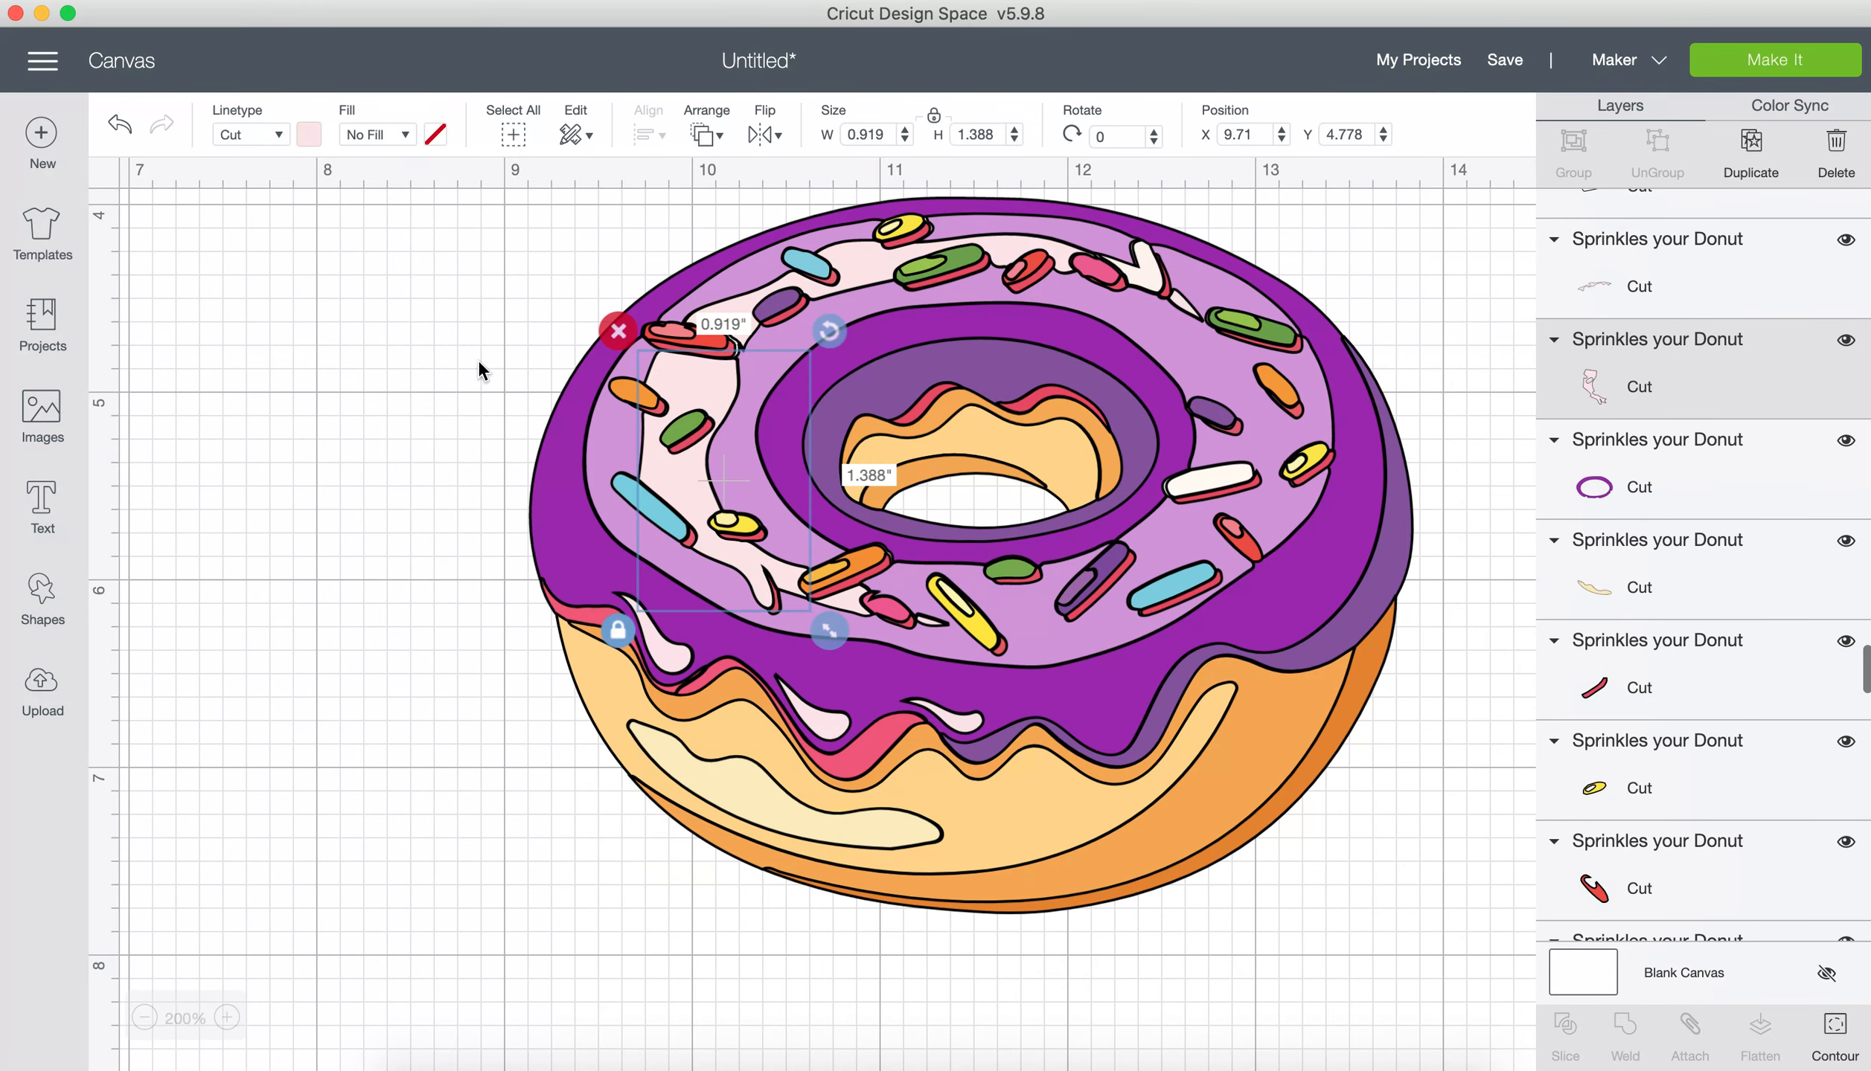
click(309, 135)
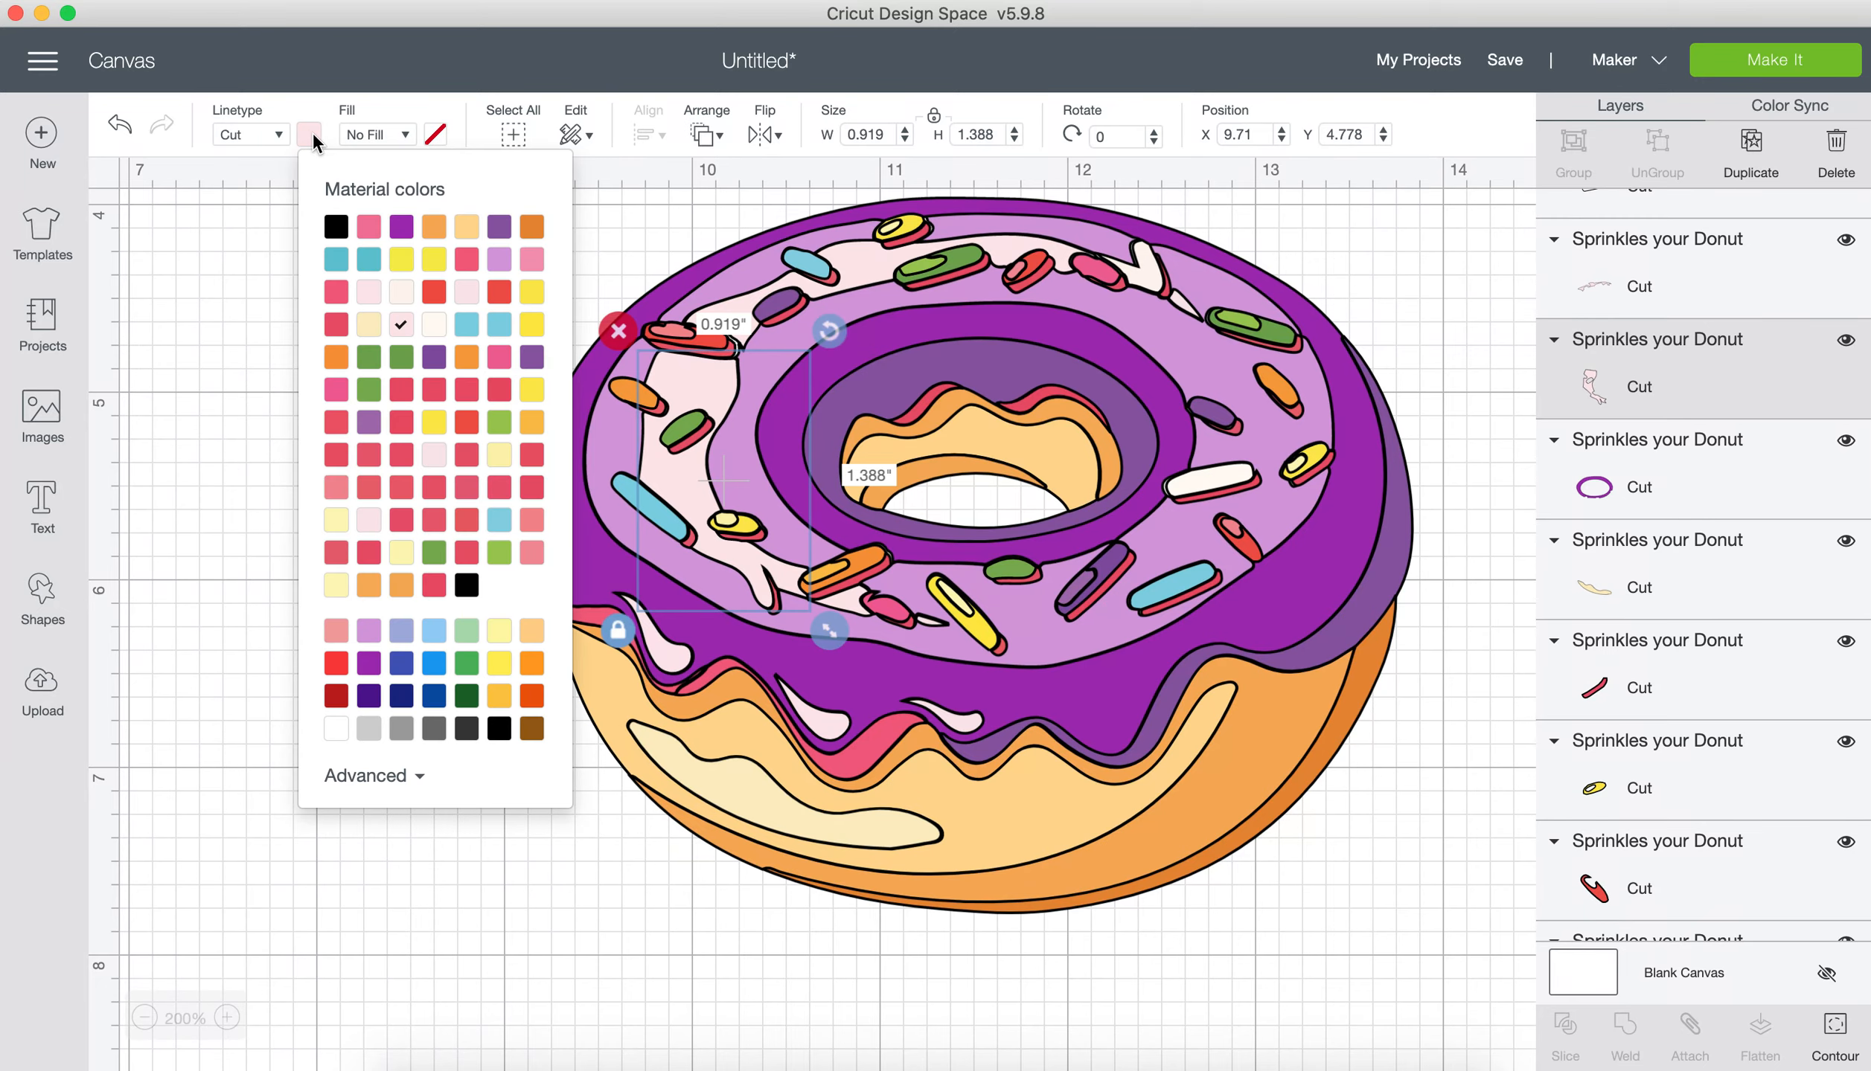
click(419, 778)
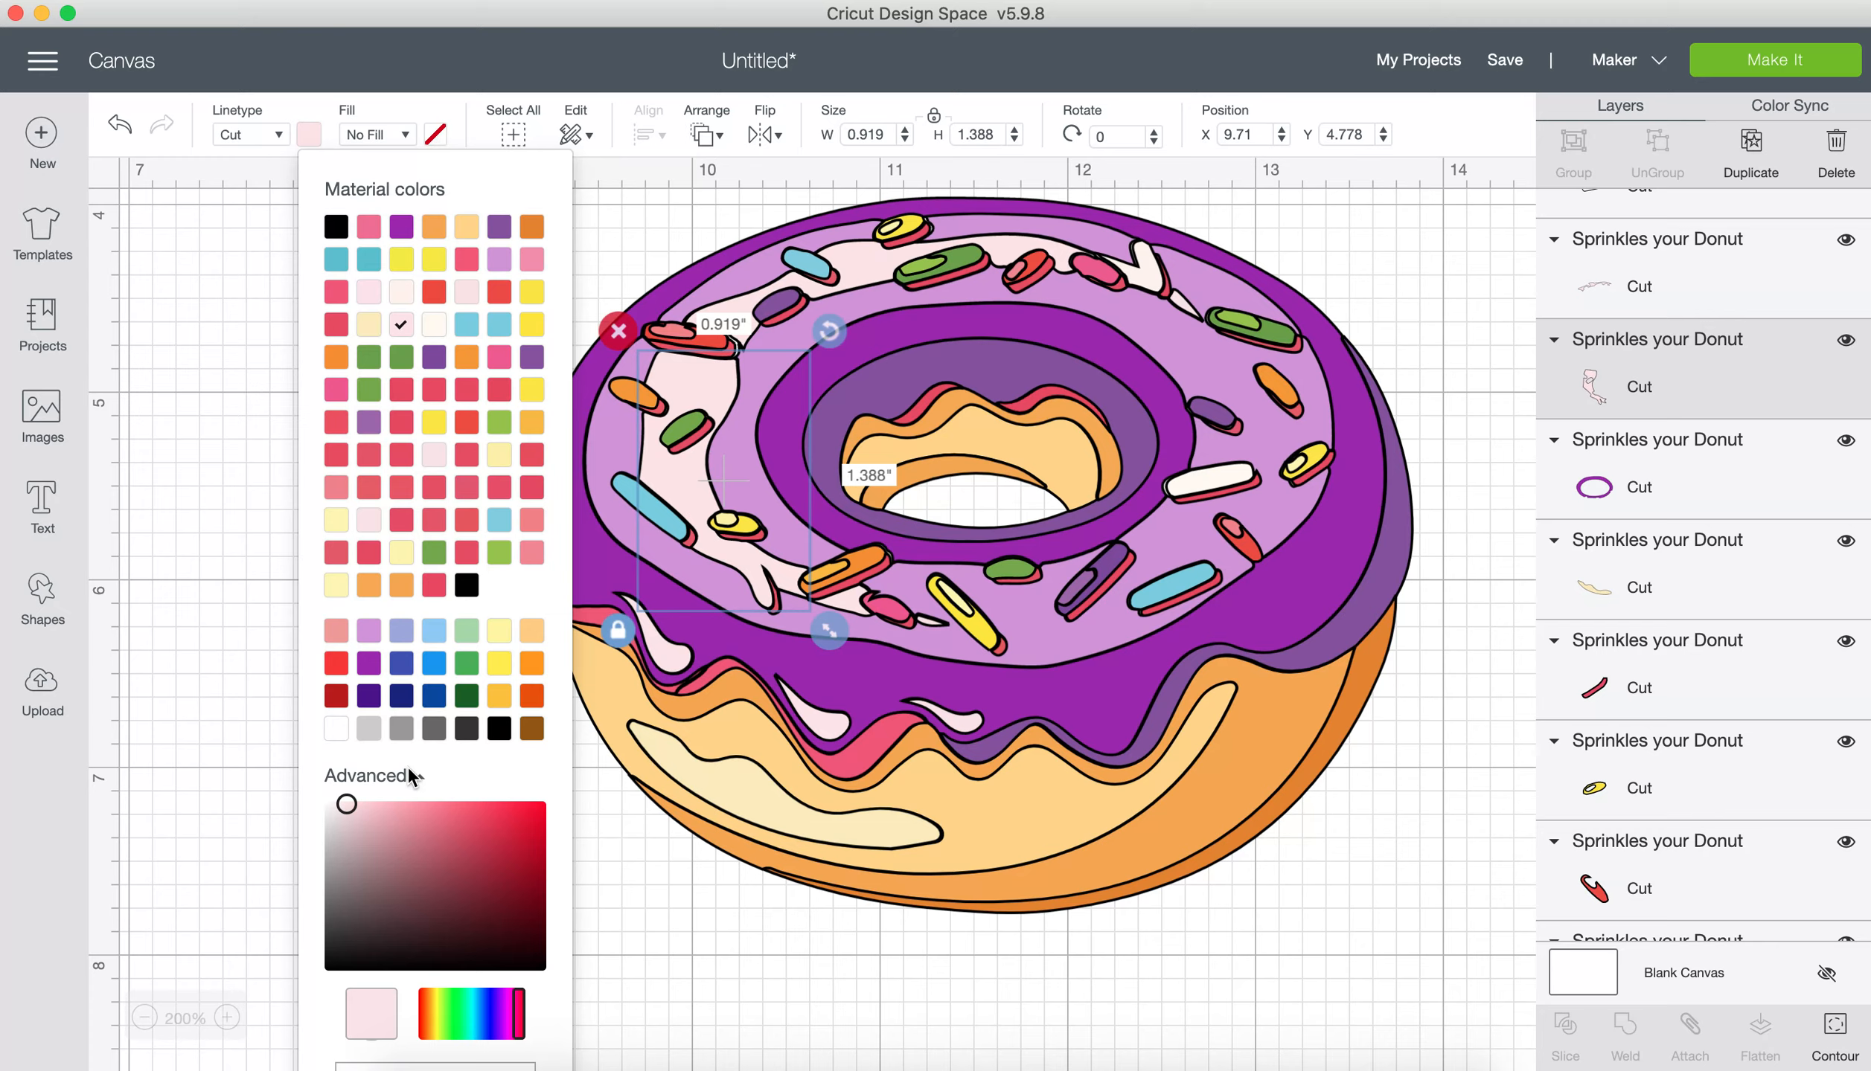
click(497, 262)
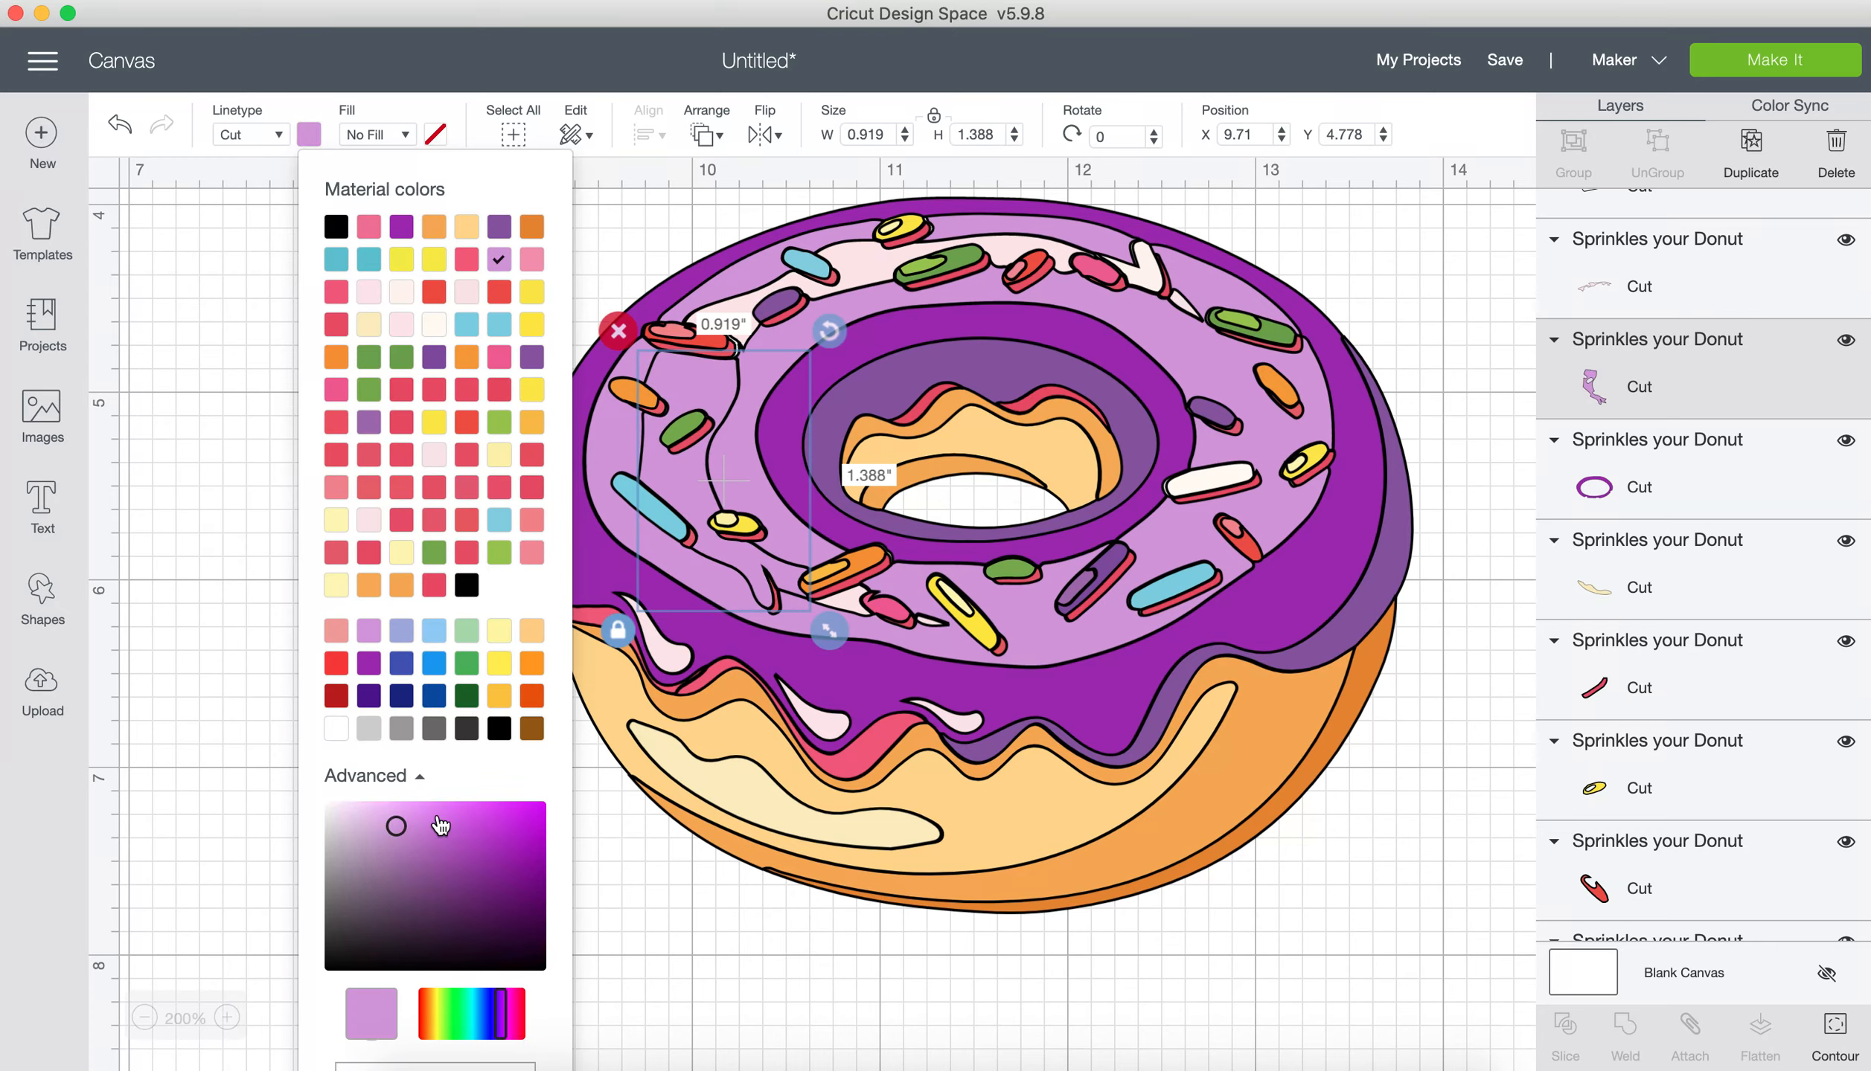
drag(369, 835, 352, 819)
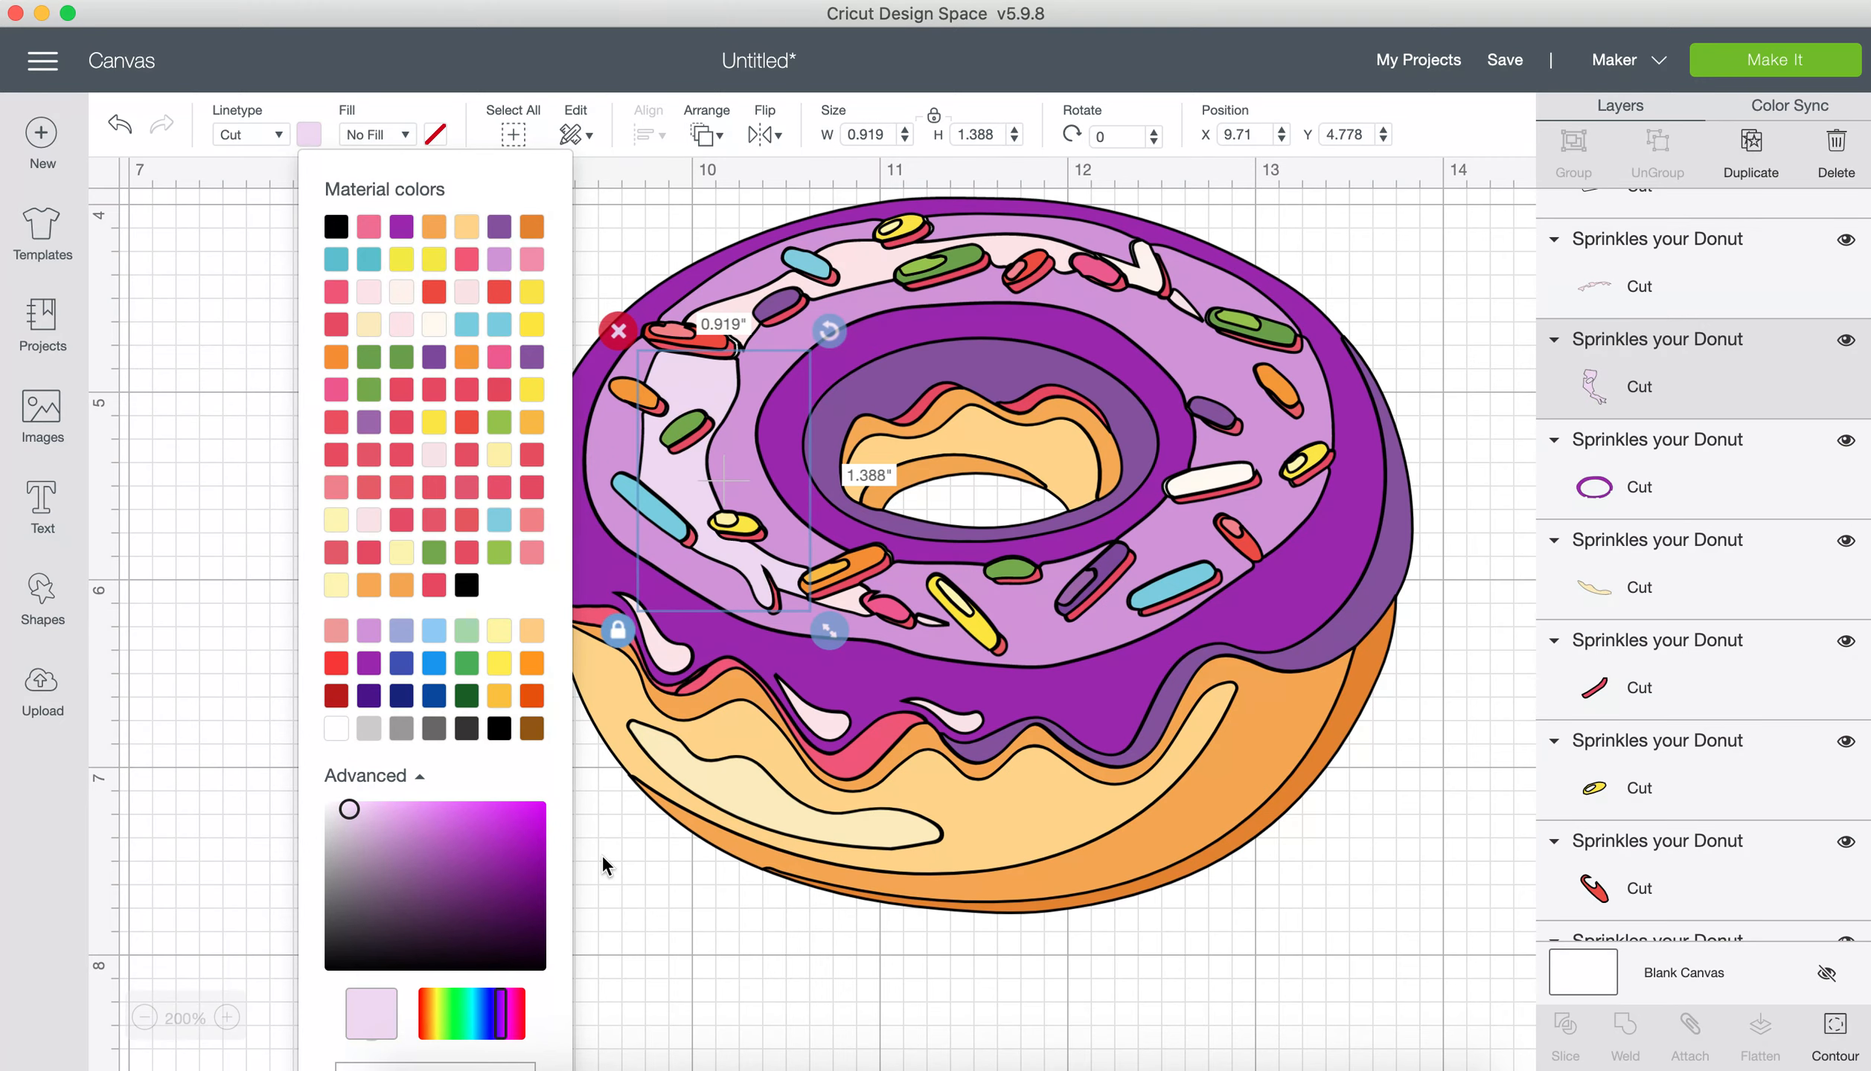
click(630, 850)
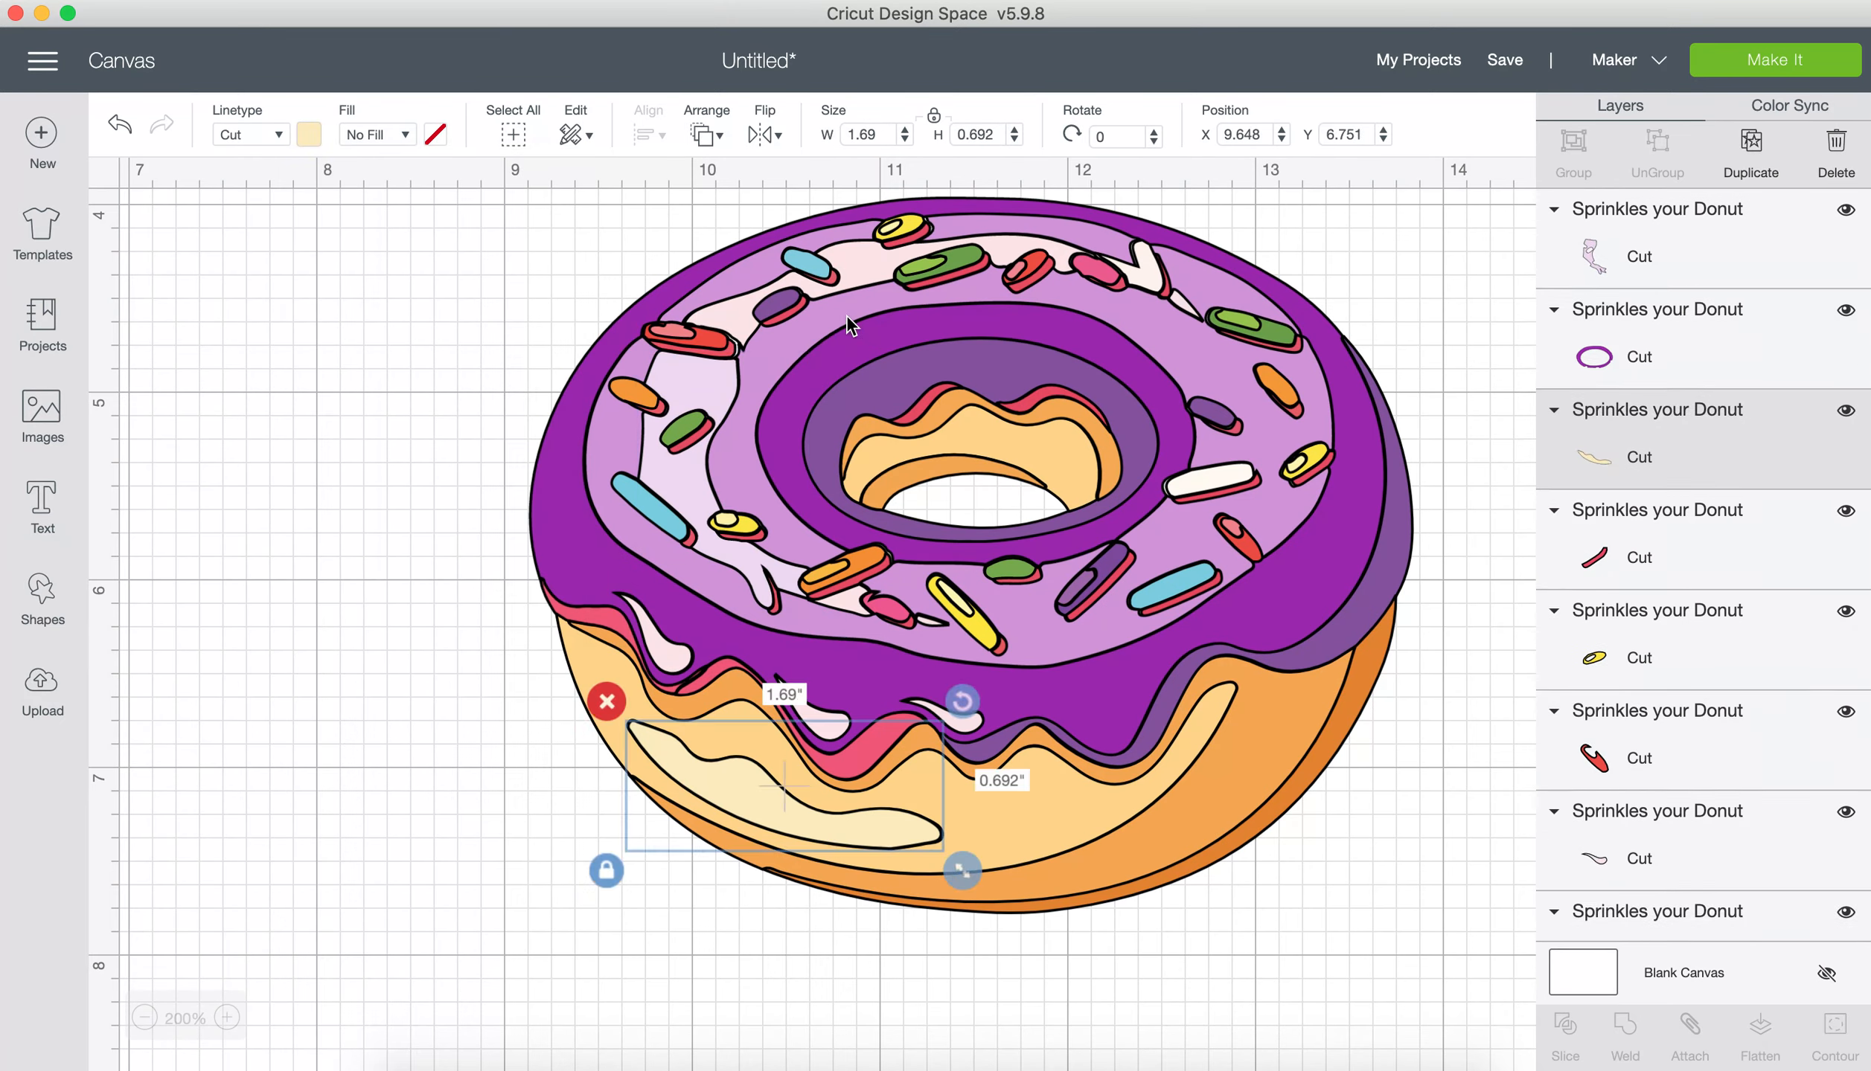
Step: Apply the same custom pale lilac to the long pale pink highlight along the back of the icing
click(866, 265)
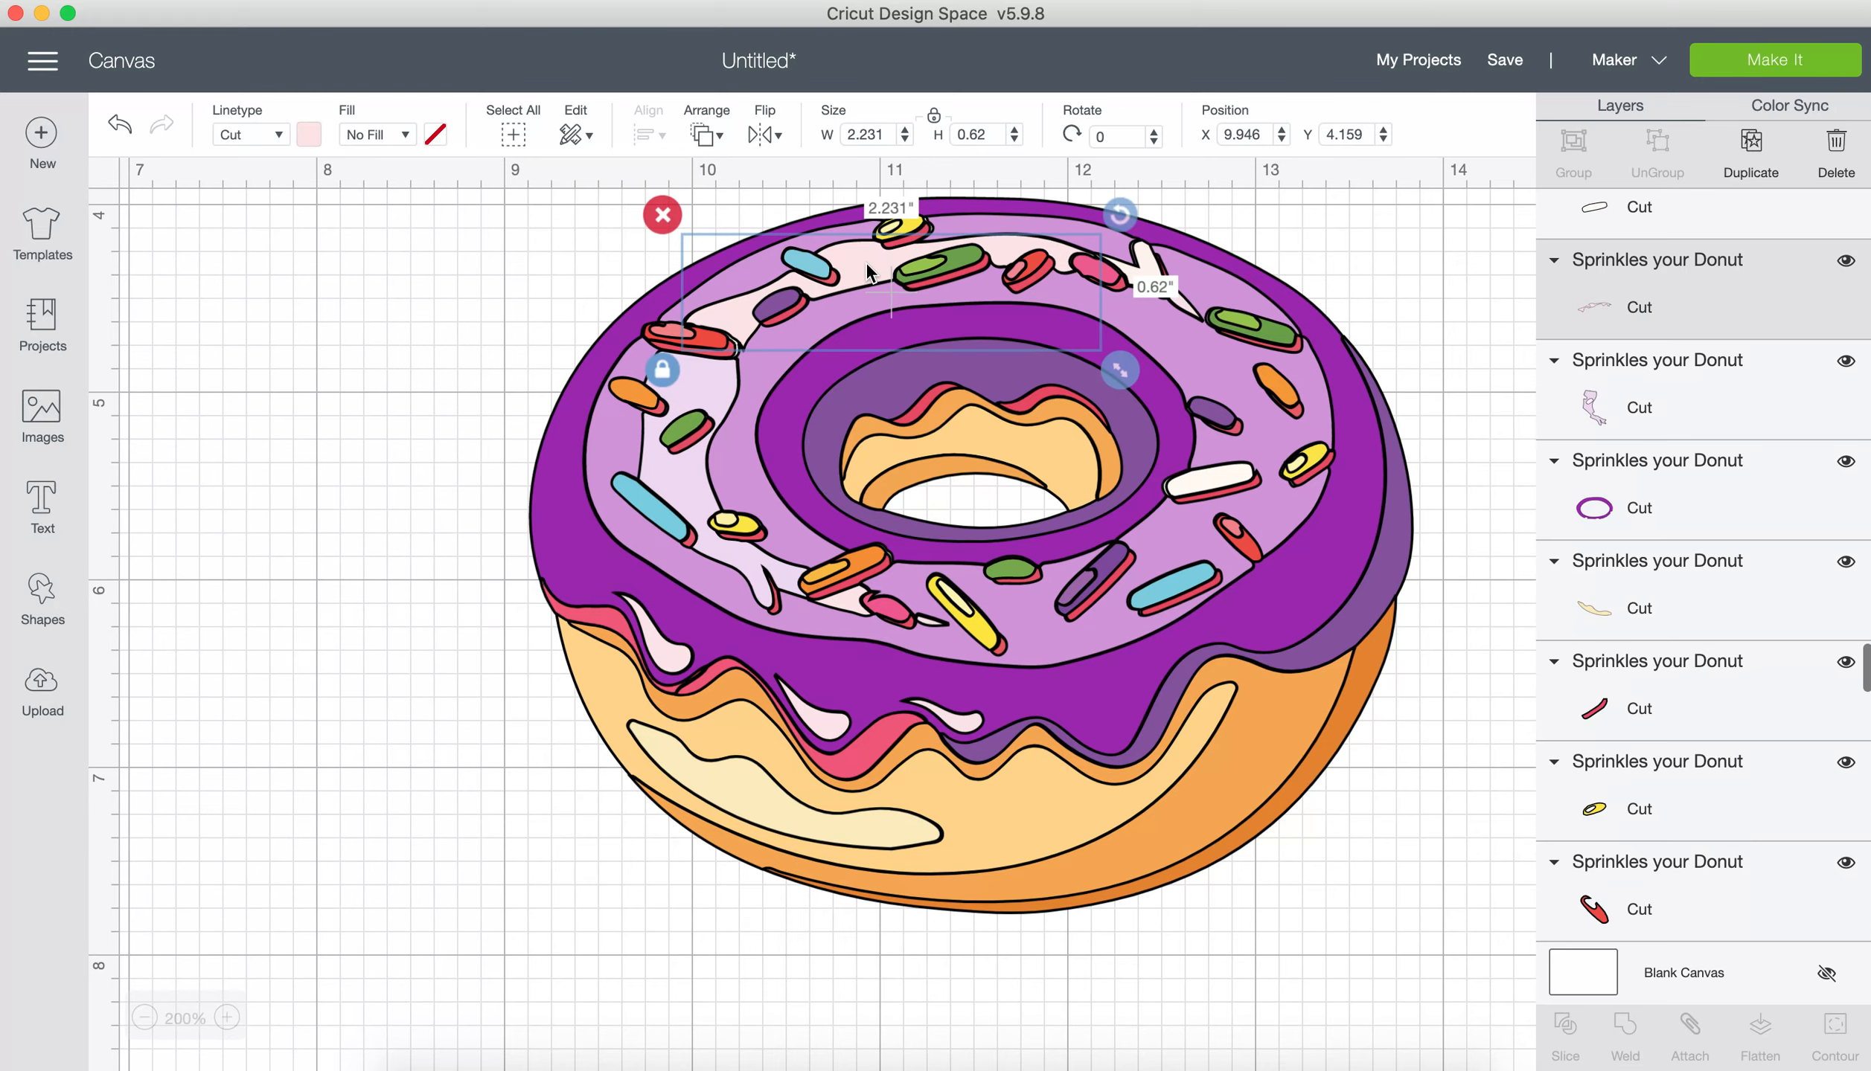
click(309, 136)
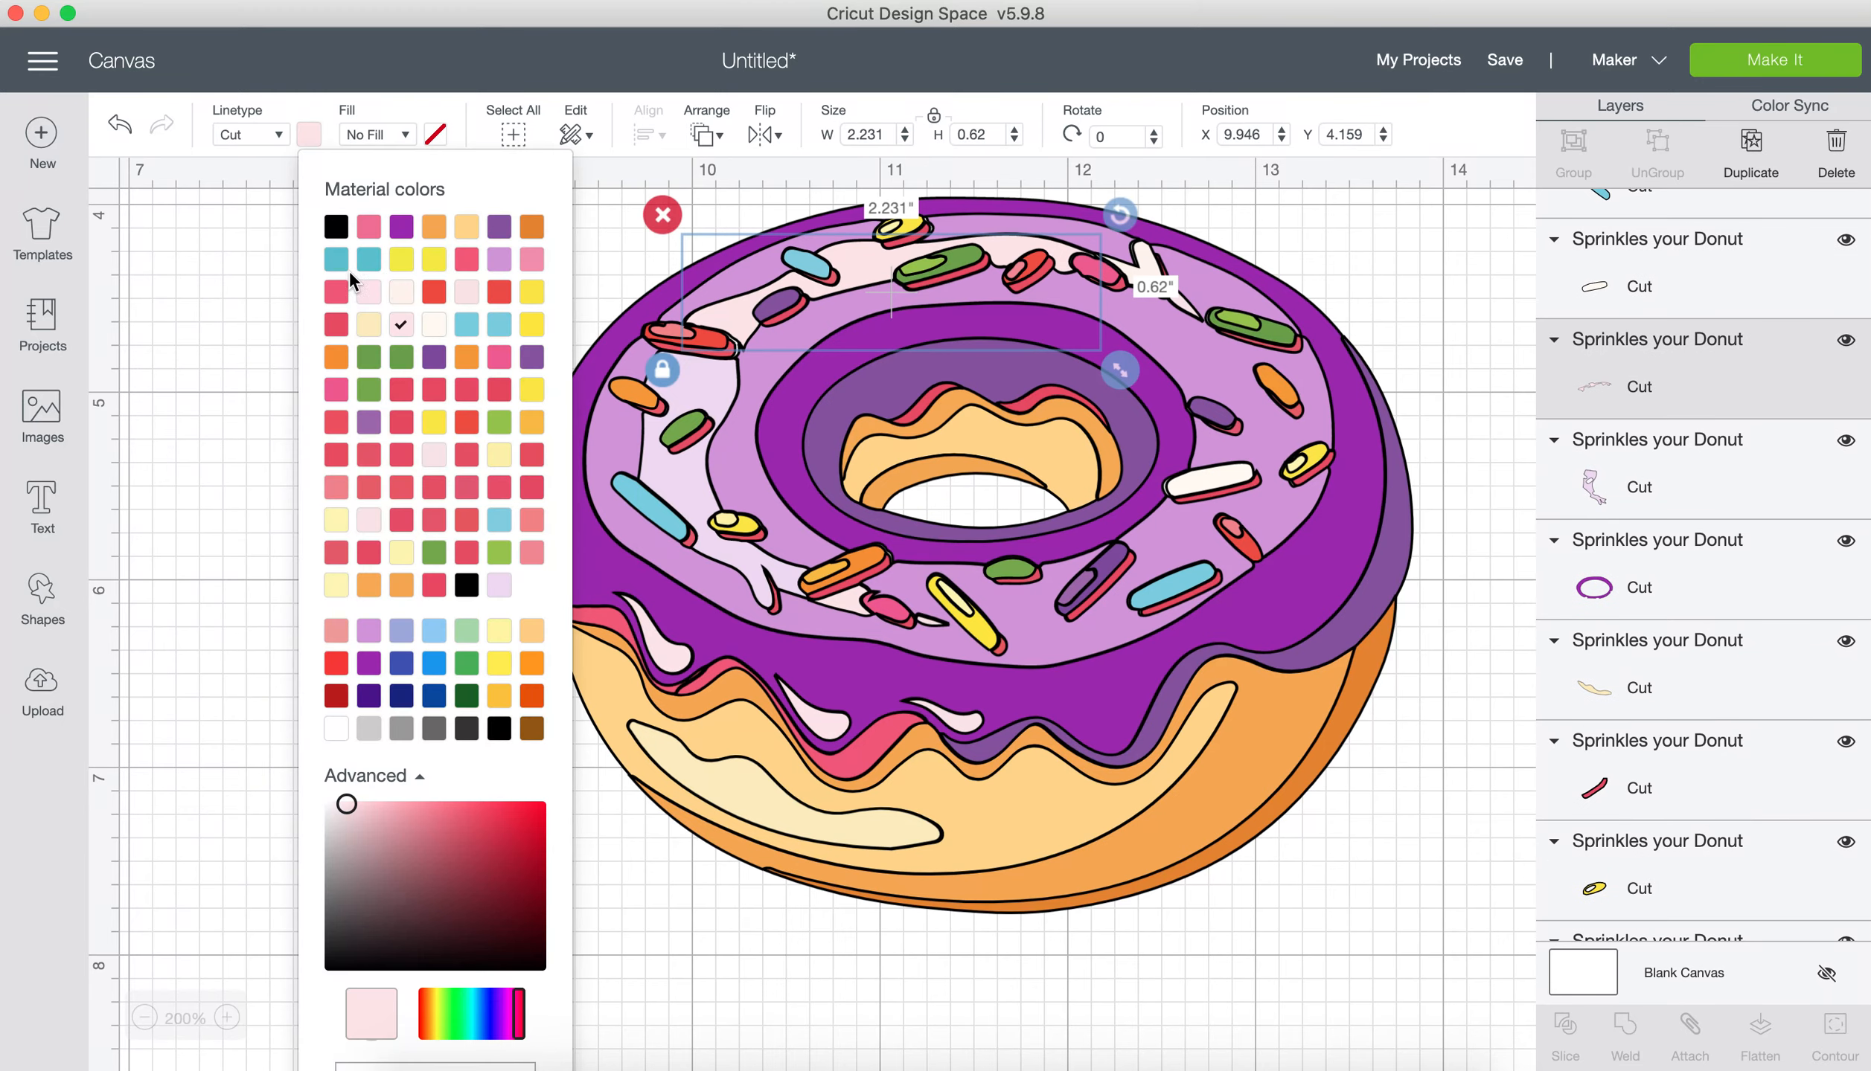
click(499, 586)
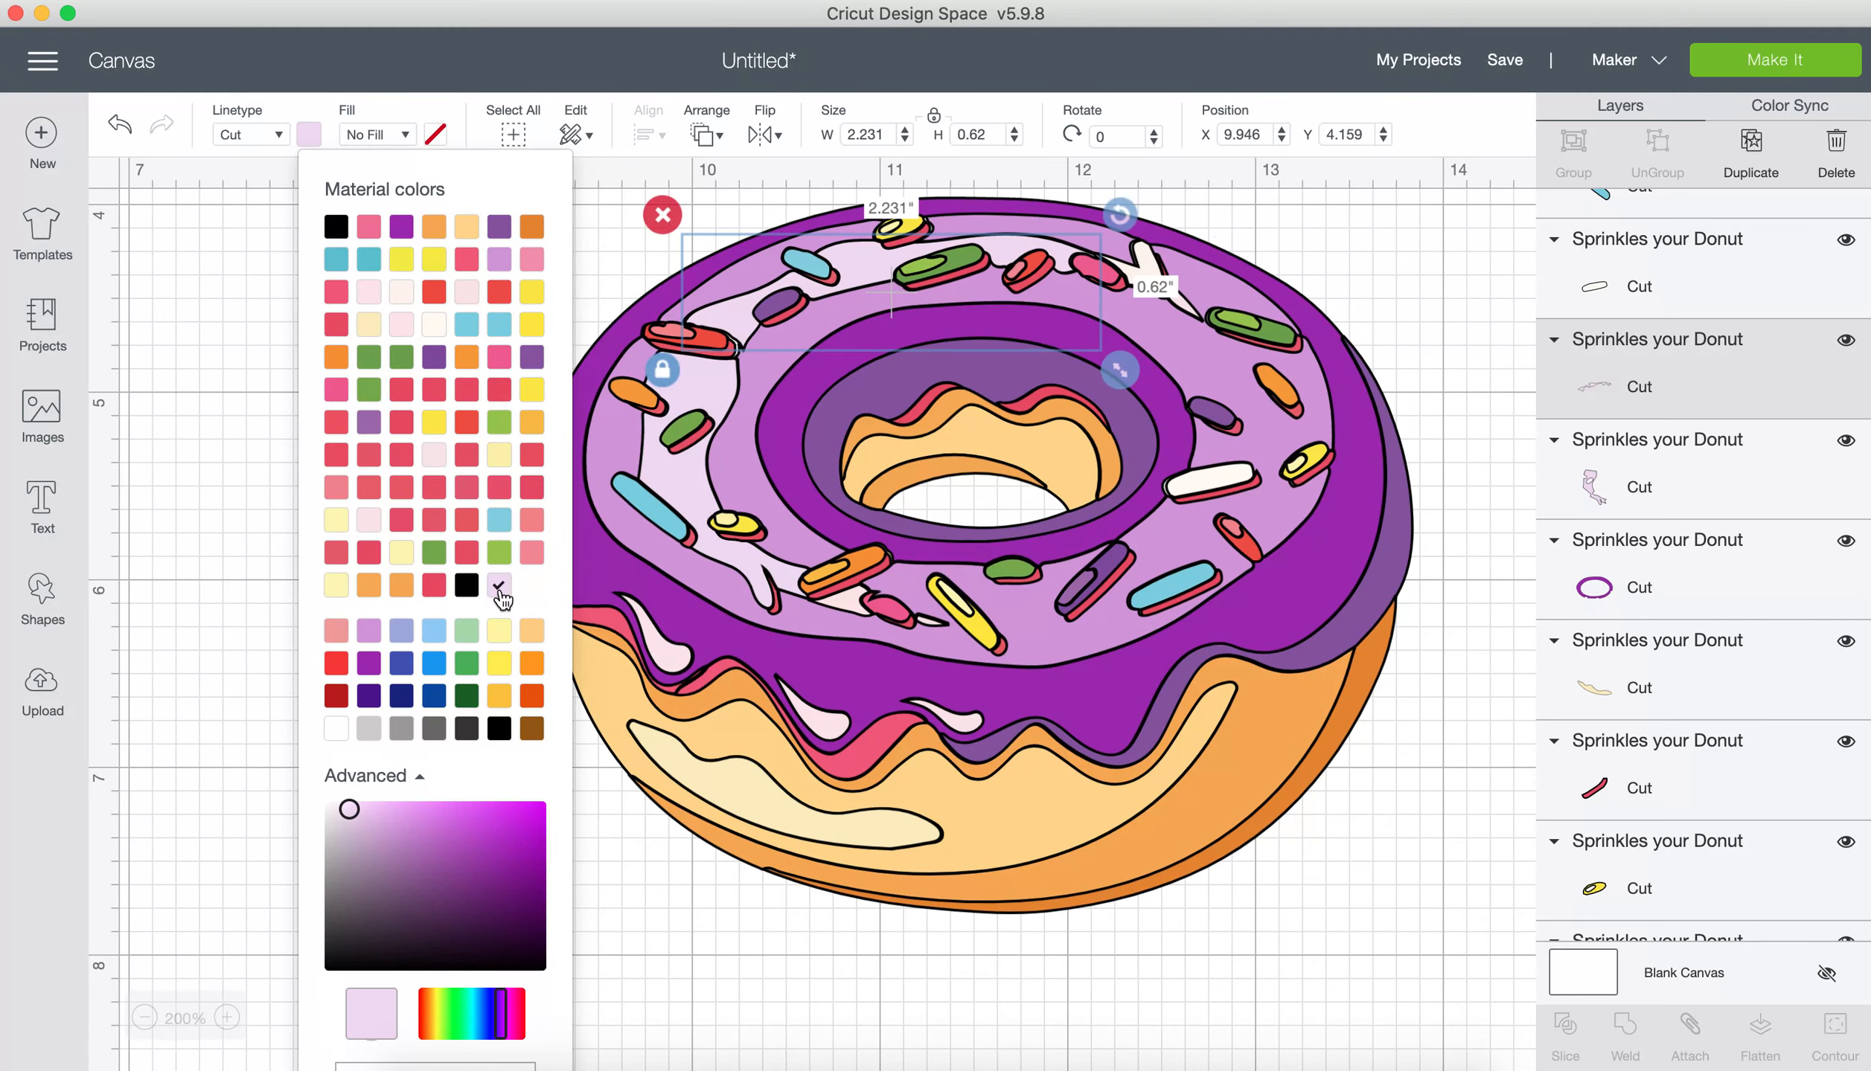
click(1151, 274)
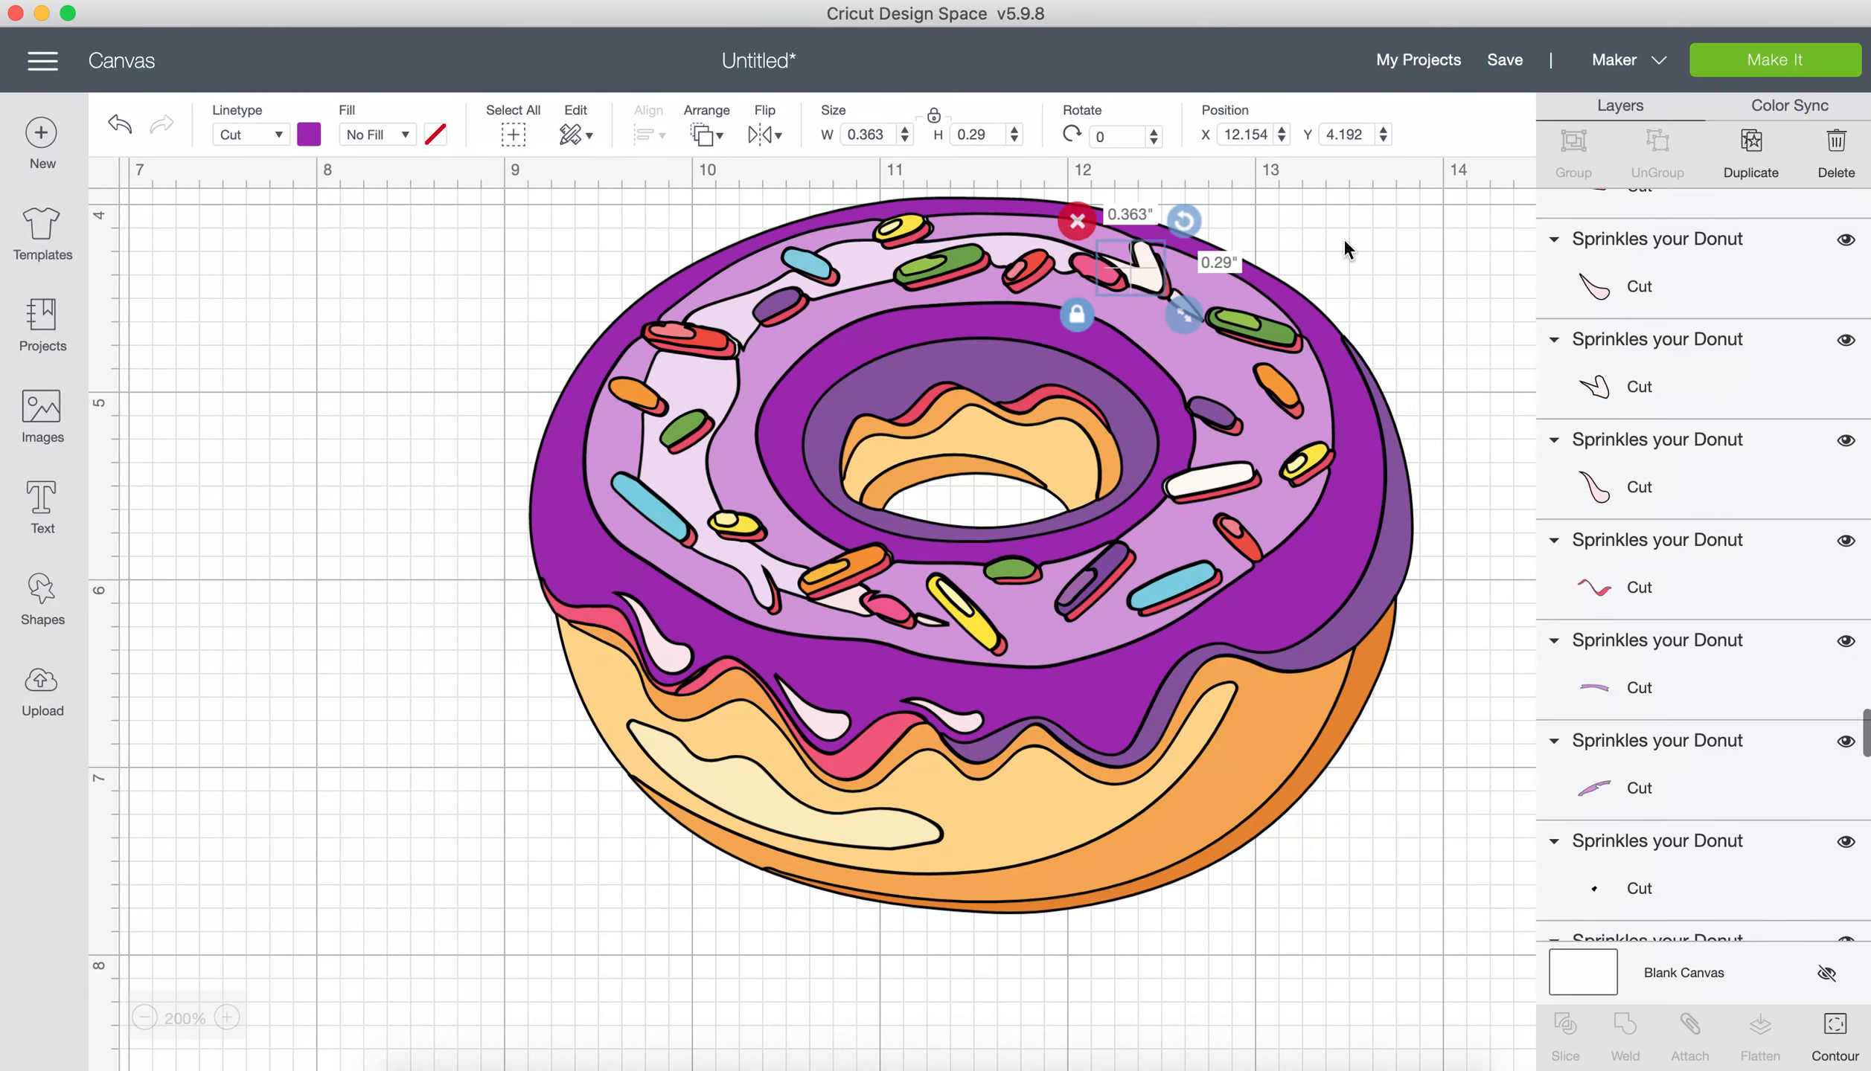
click(1296, 405)
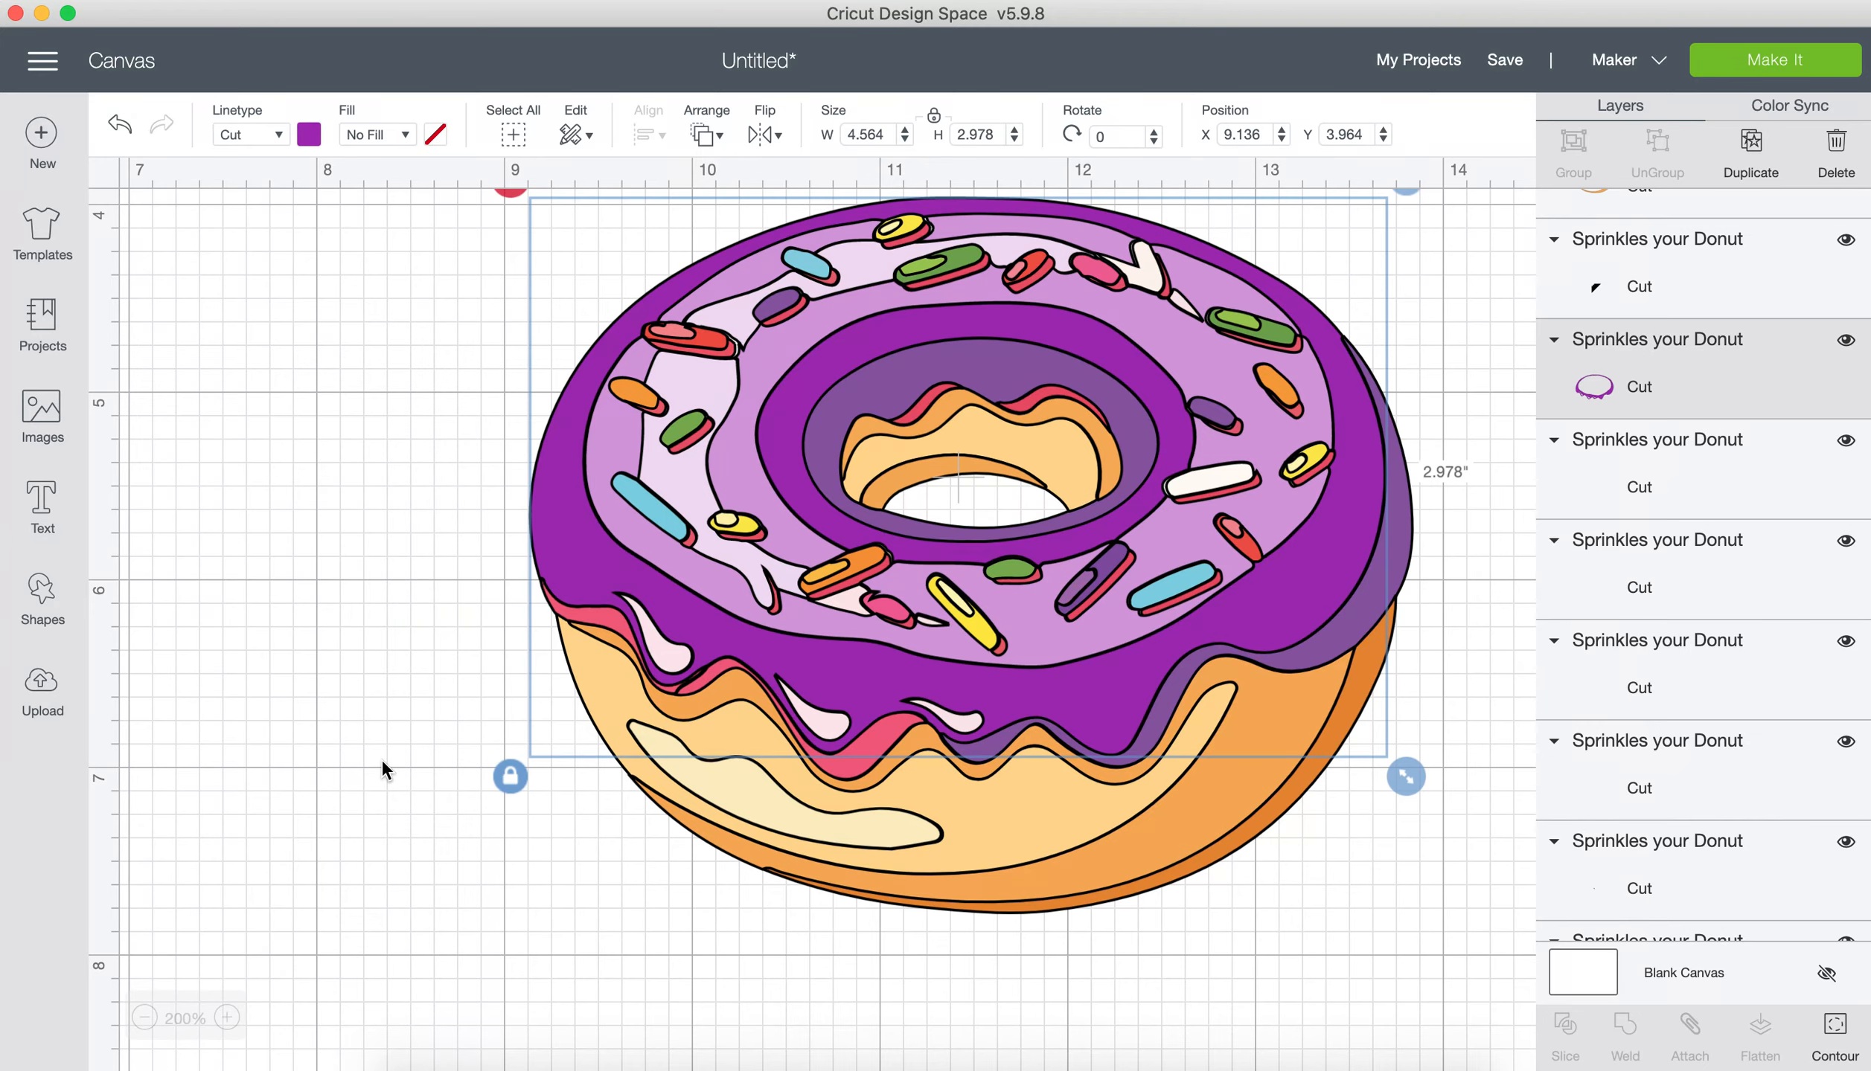
Step: Review the whole recoloured donut and its surrounding sprinkles at 100% zoom
click(143, 1019)
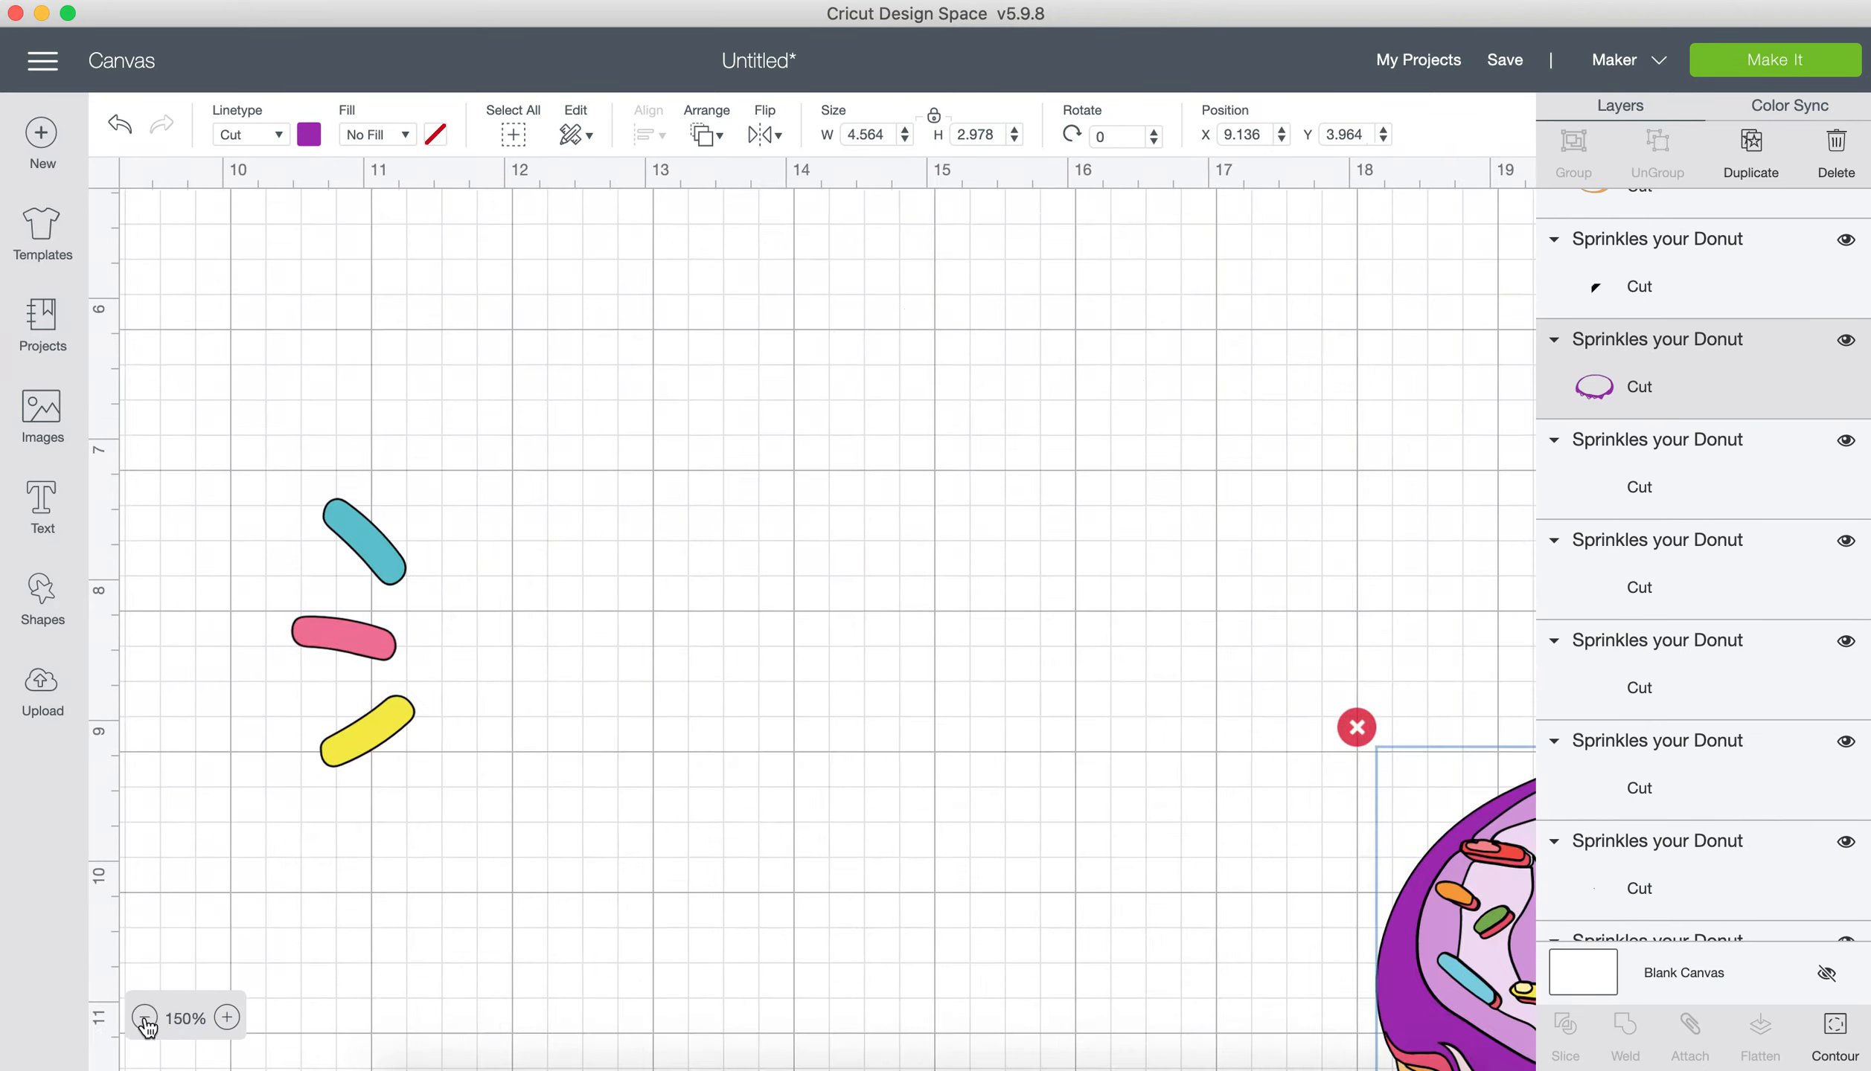
click(144, 1018)
click(145, 1018)
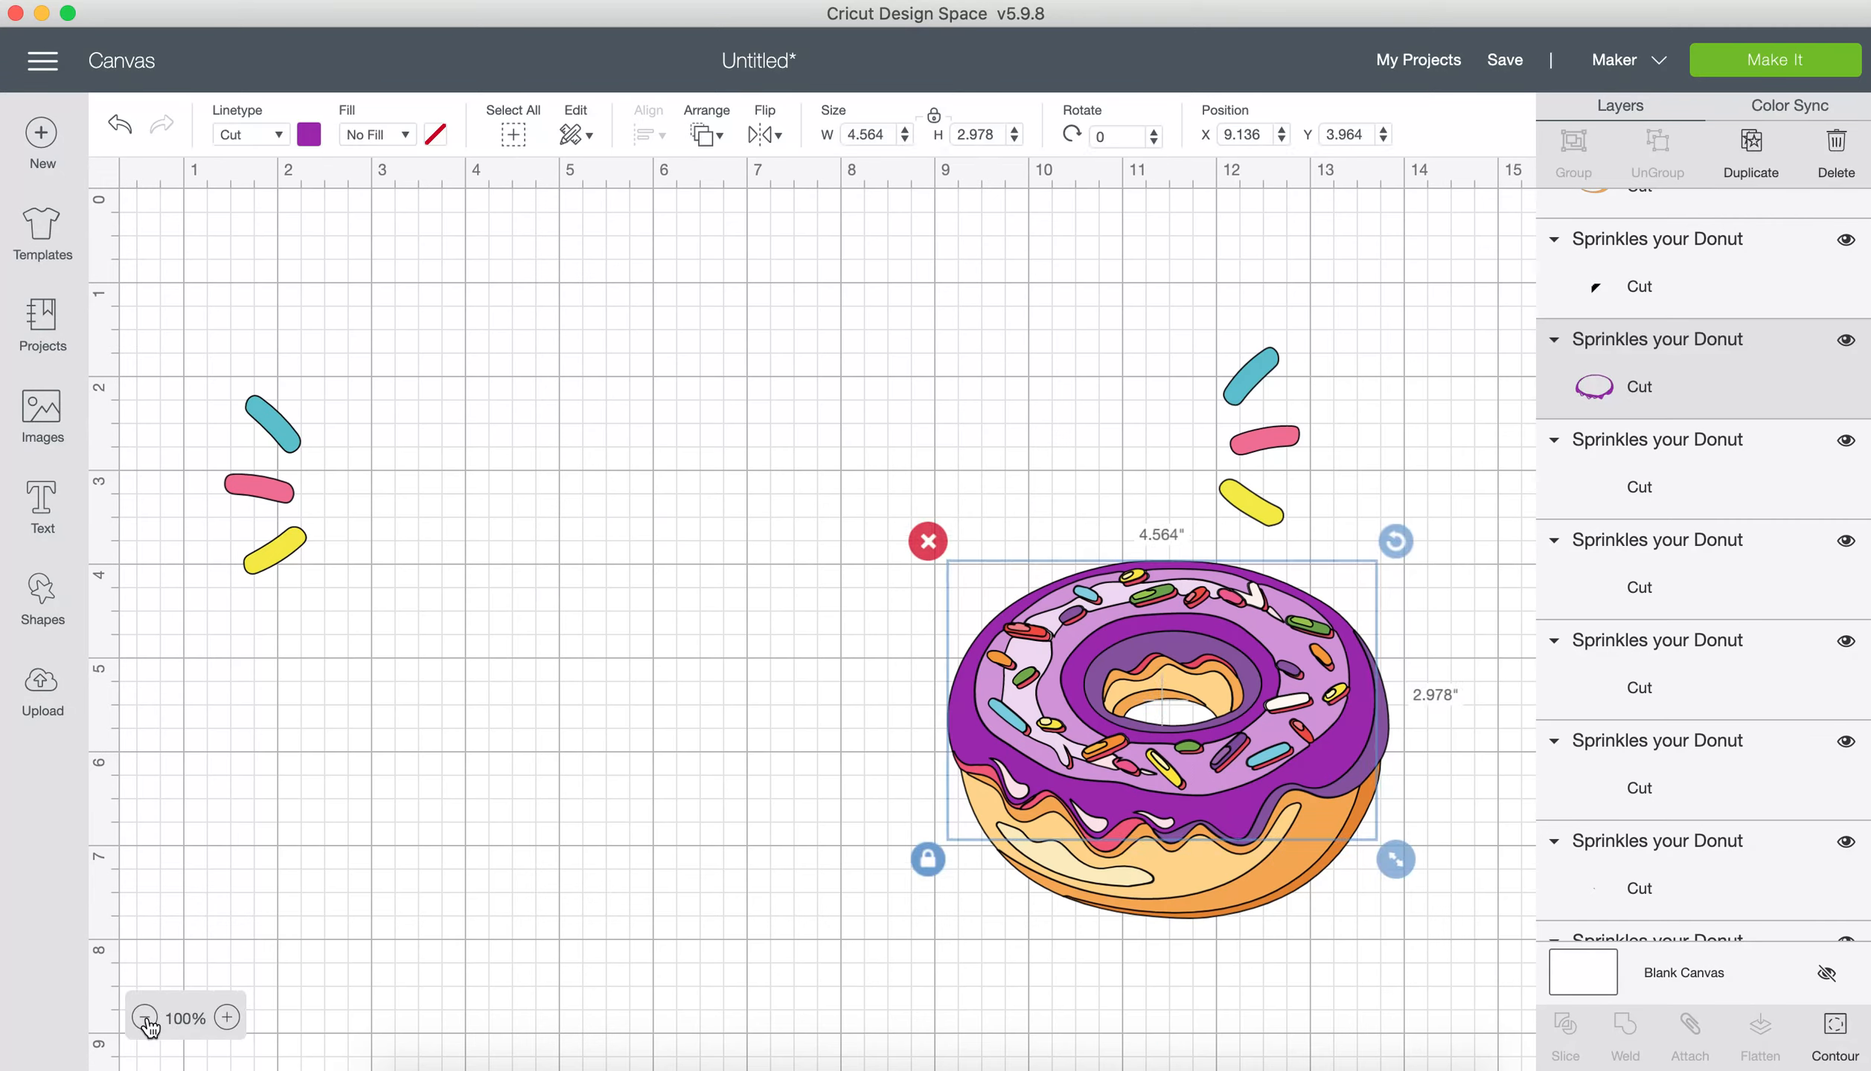
Step: Flatten all the visible donut and sprinkle layers into one printable image
click(484, 707)
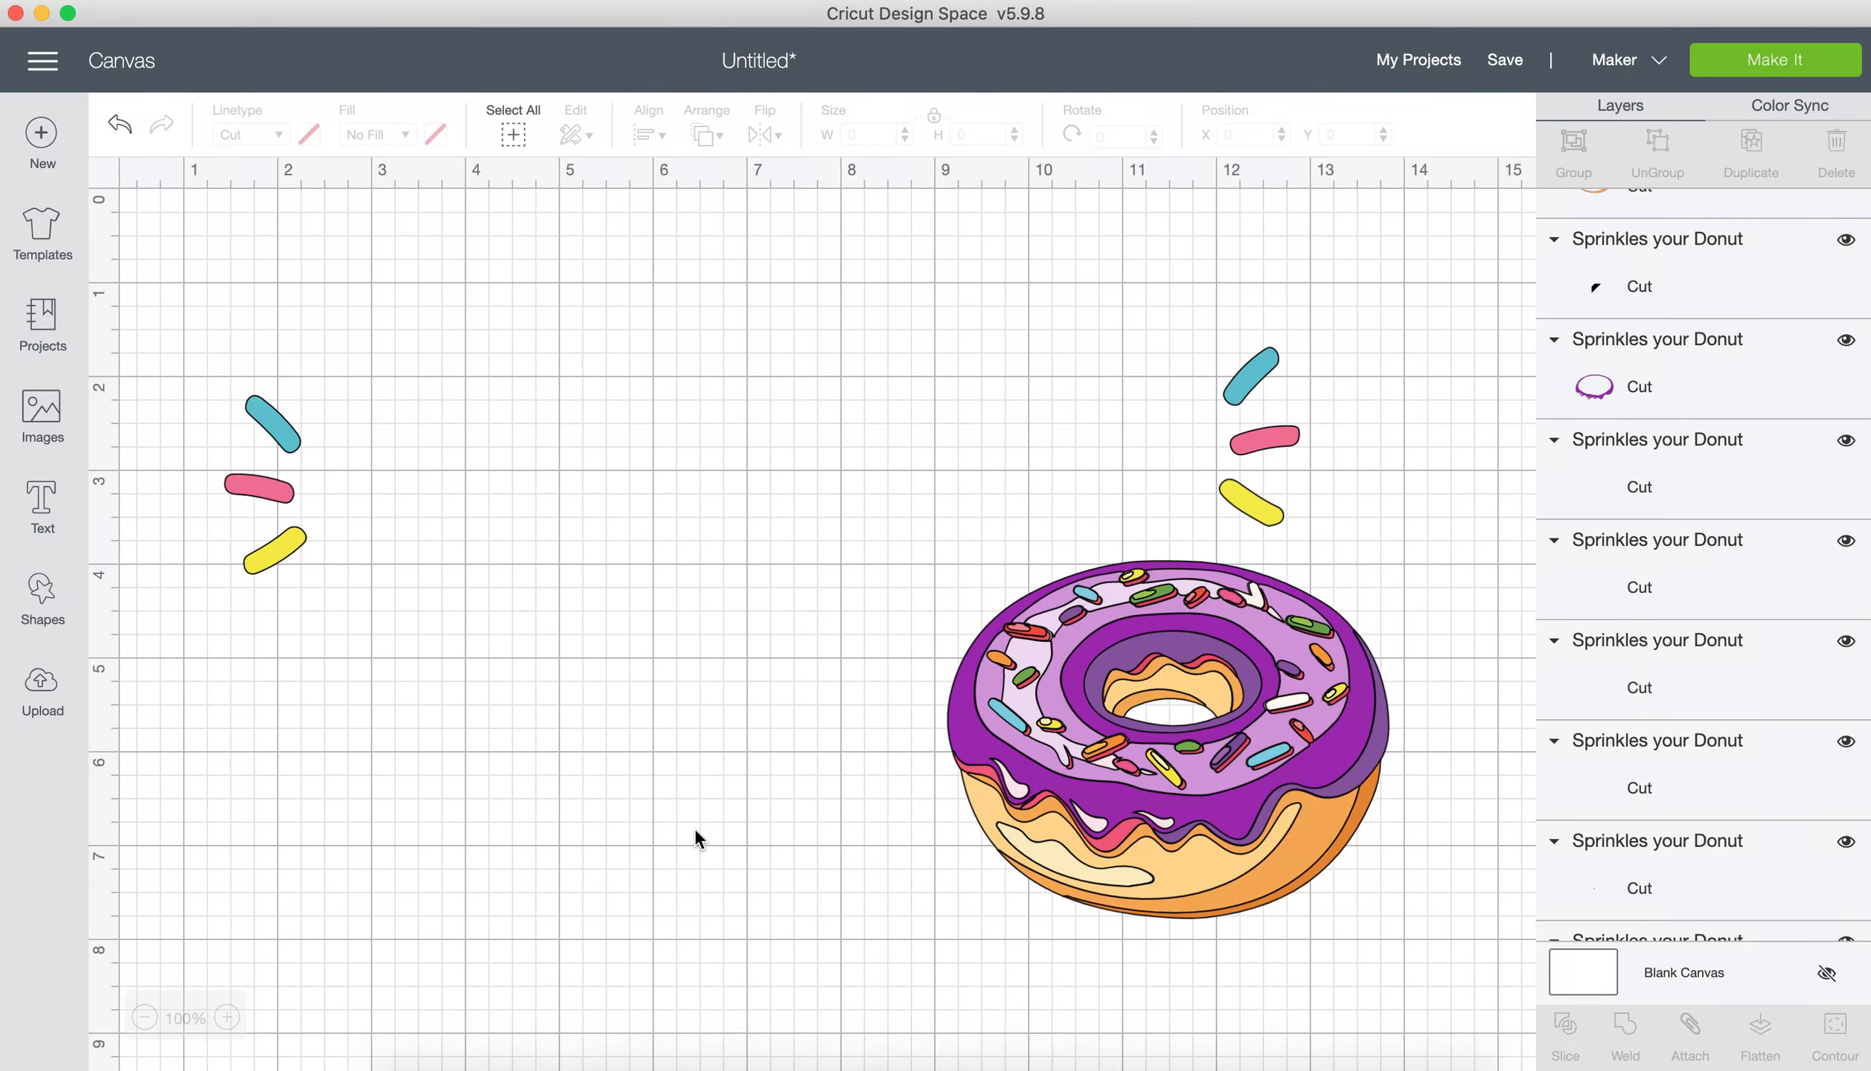
key(super+a)
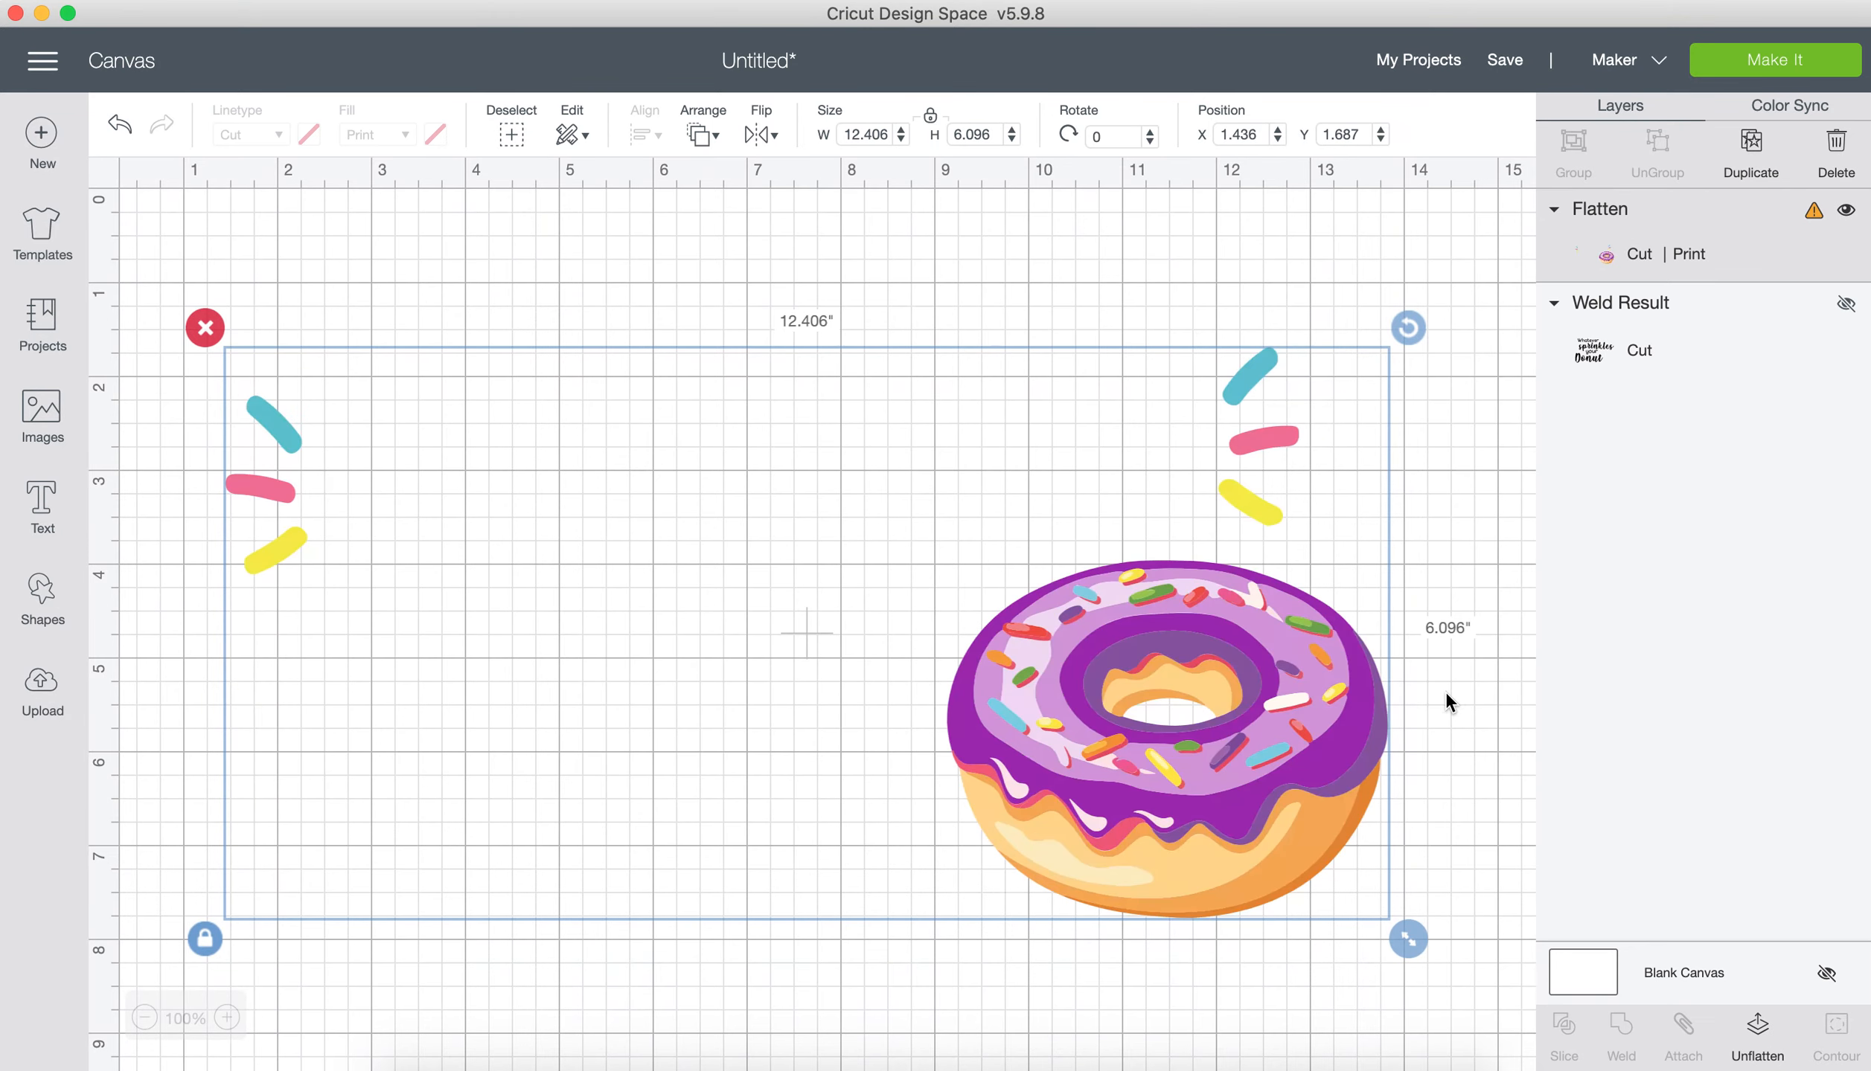
Step: Unhide the welded "Whatever sprinkles your Donut" lettering and view the whole design at 50% zoom
click(1845, 305)
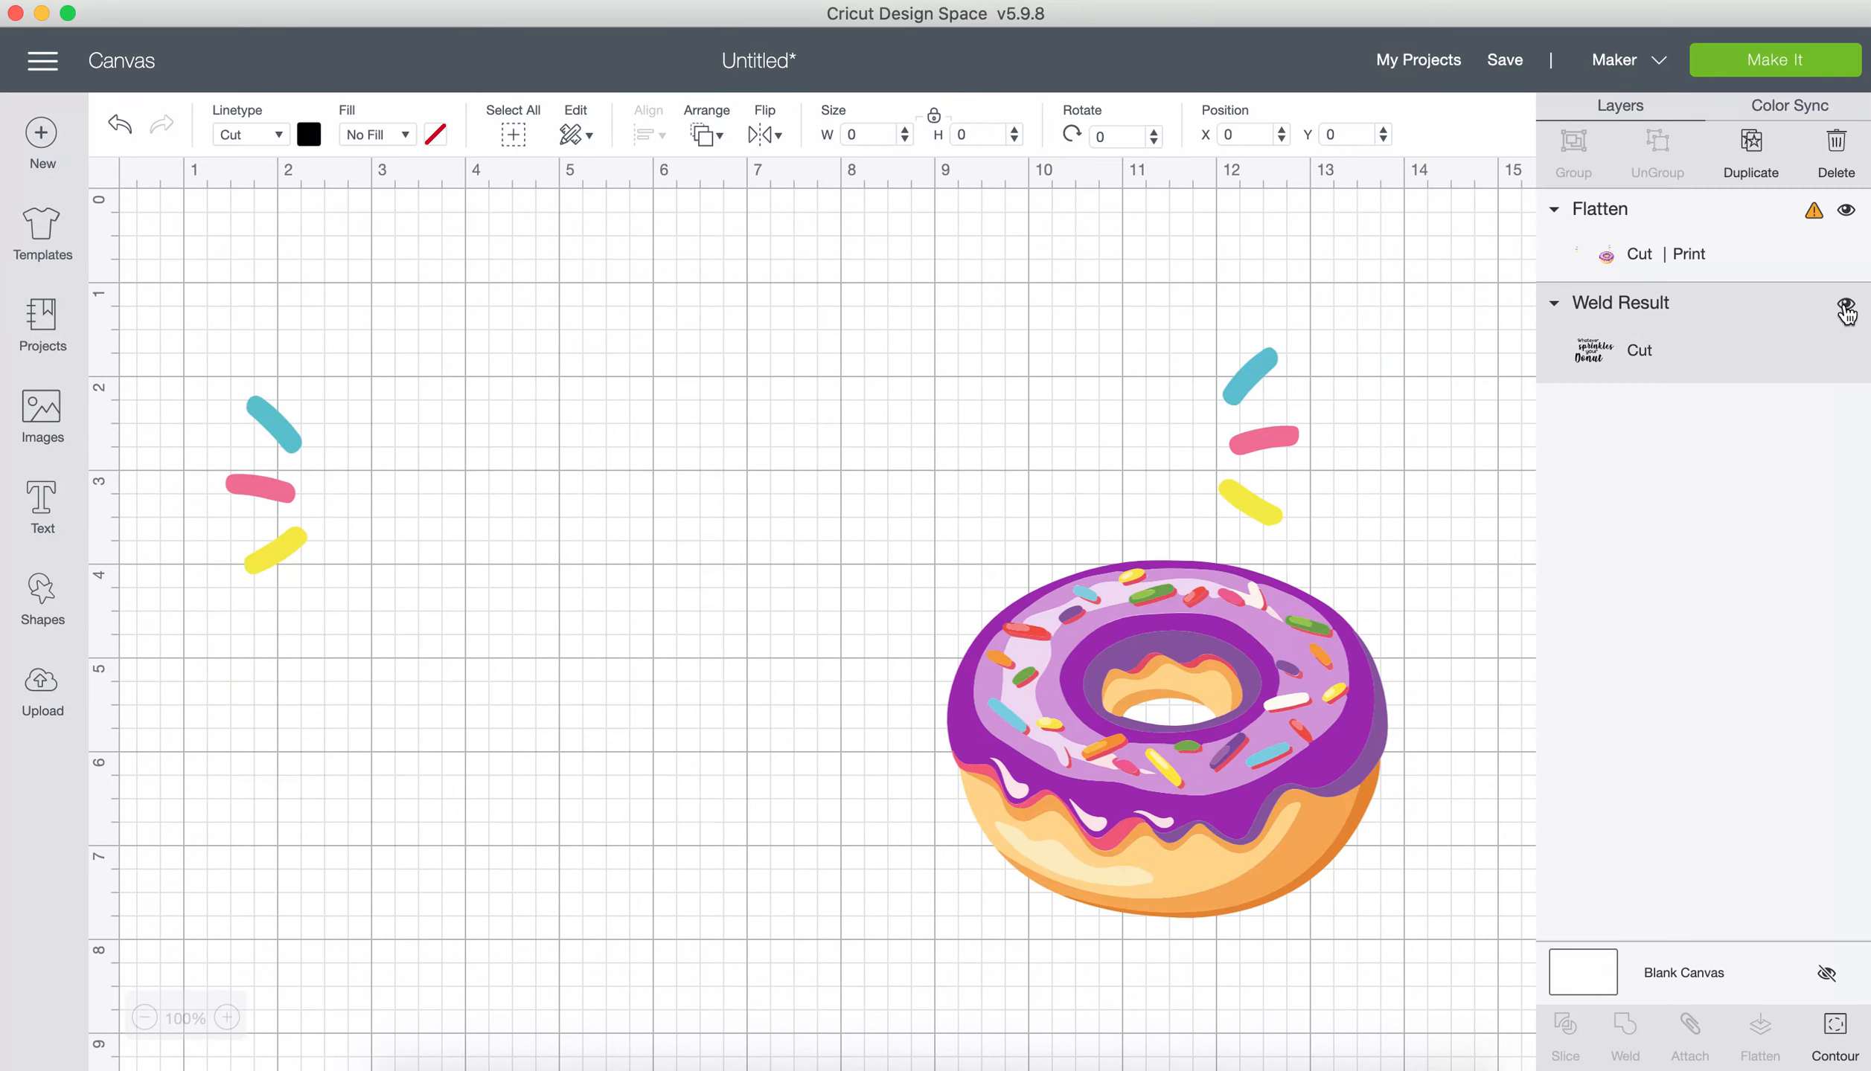
click(1846, 307)
click(497, 903)
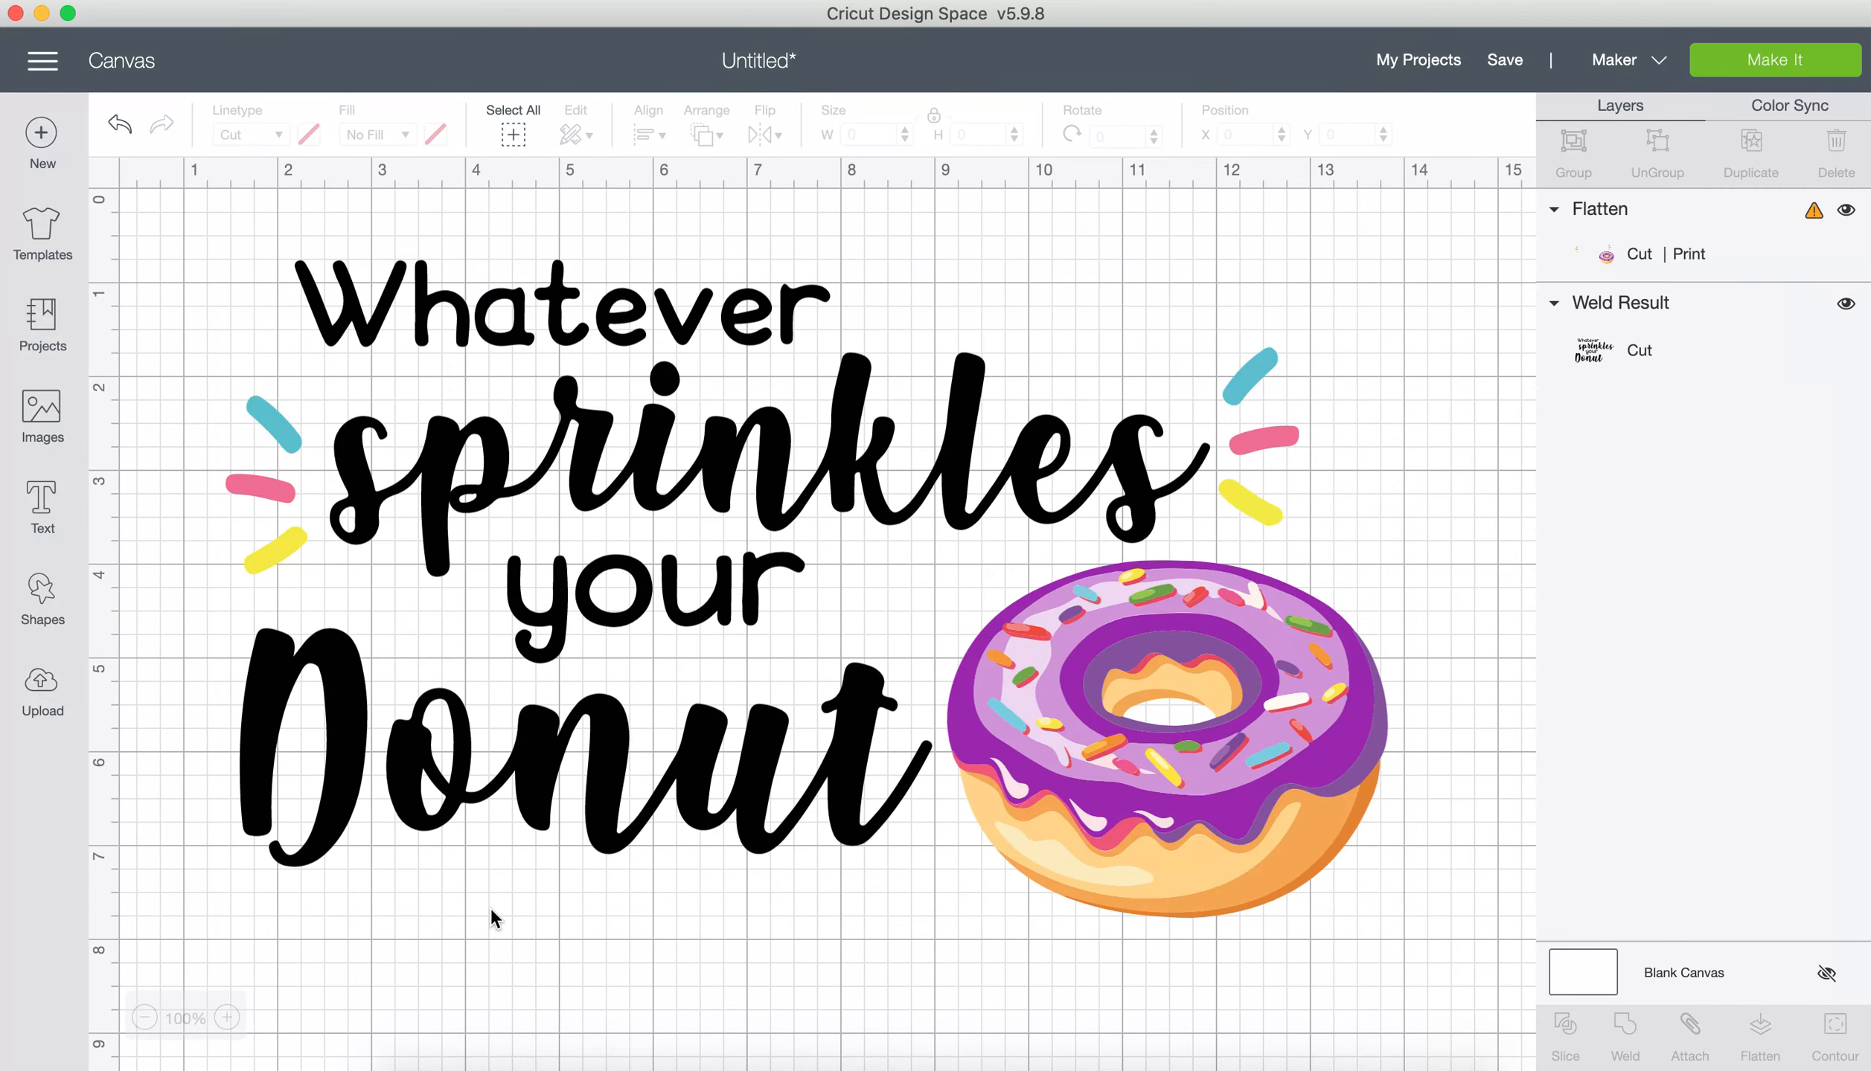
click(144, 1018)
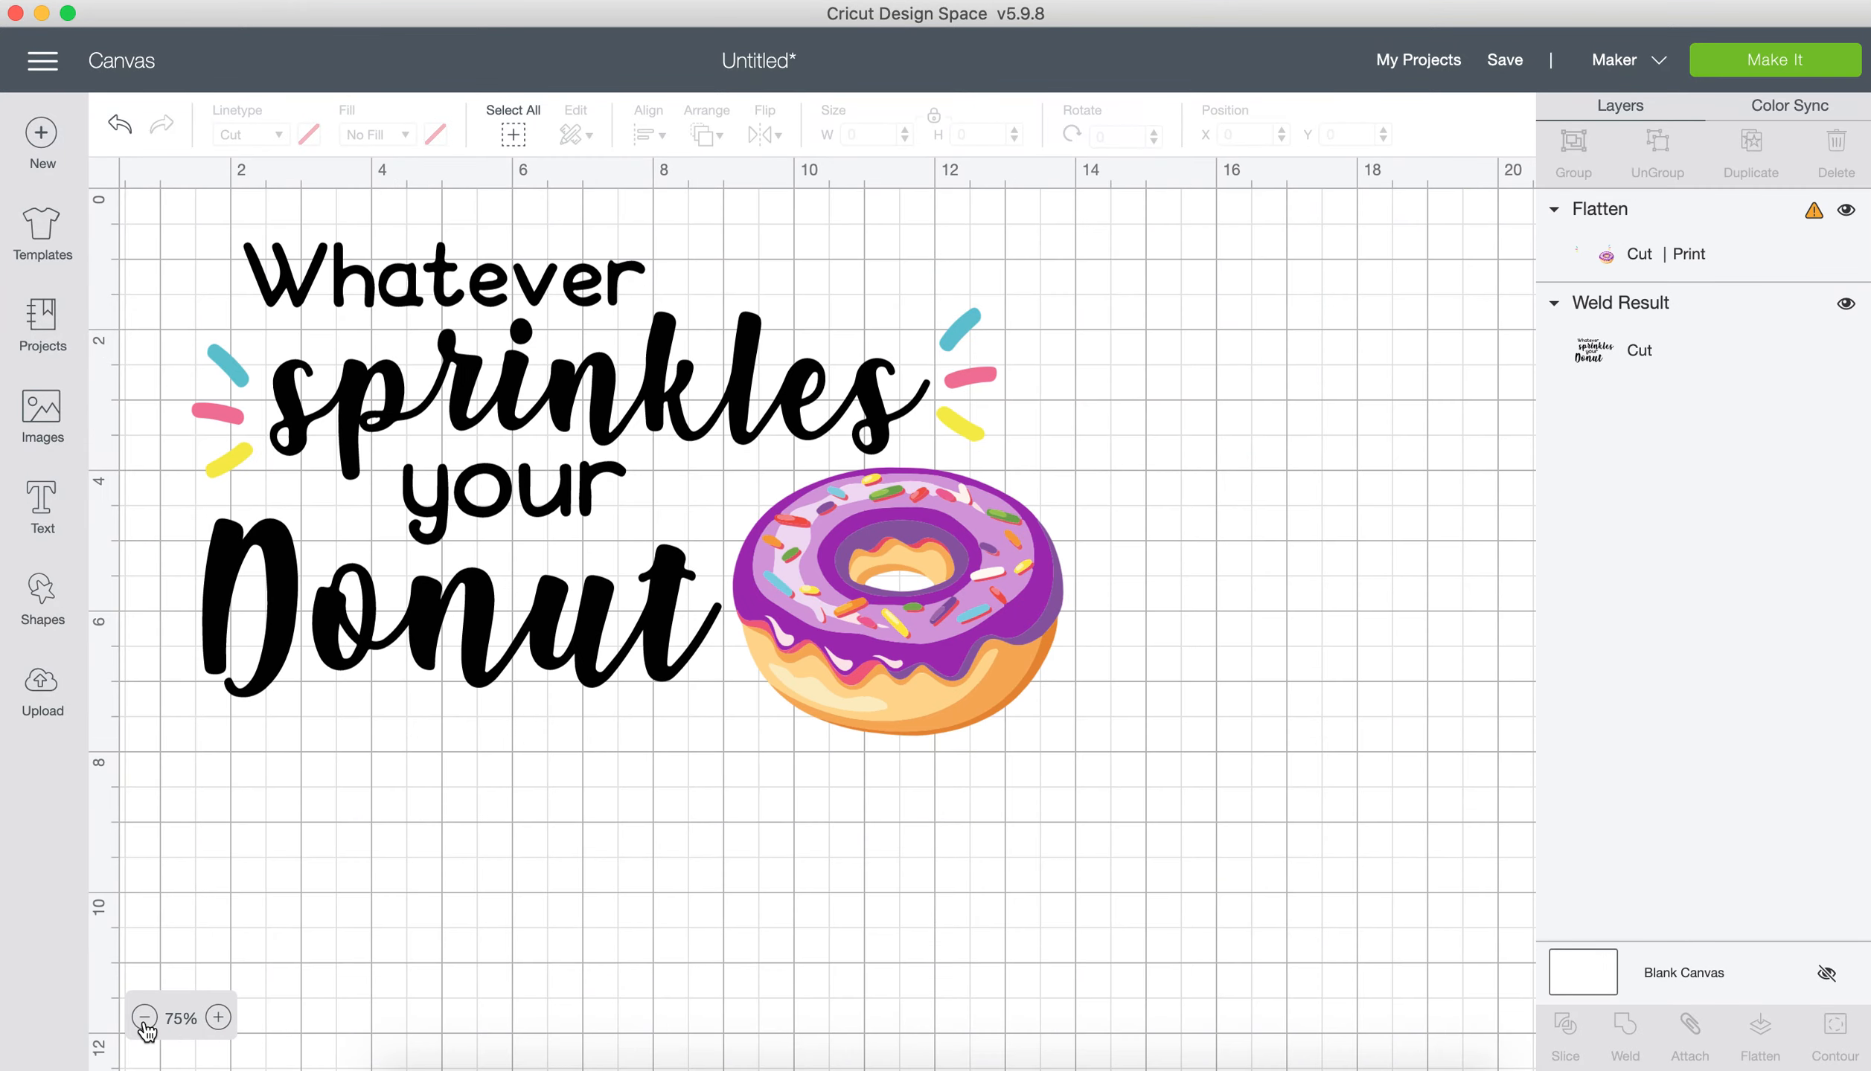
click(143, 1018)
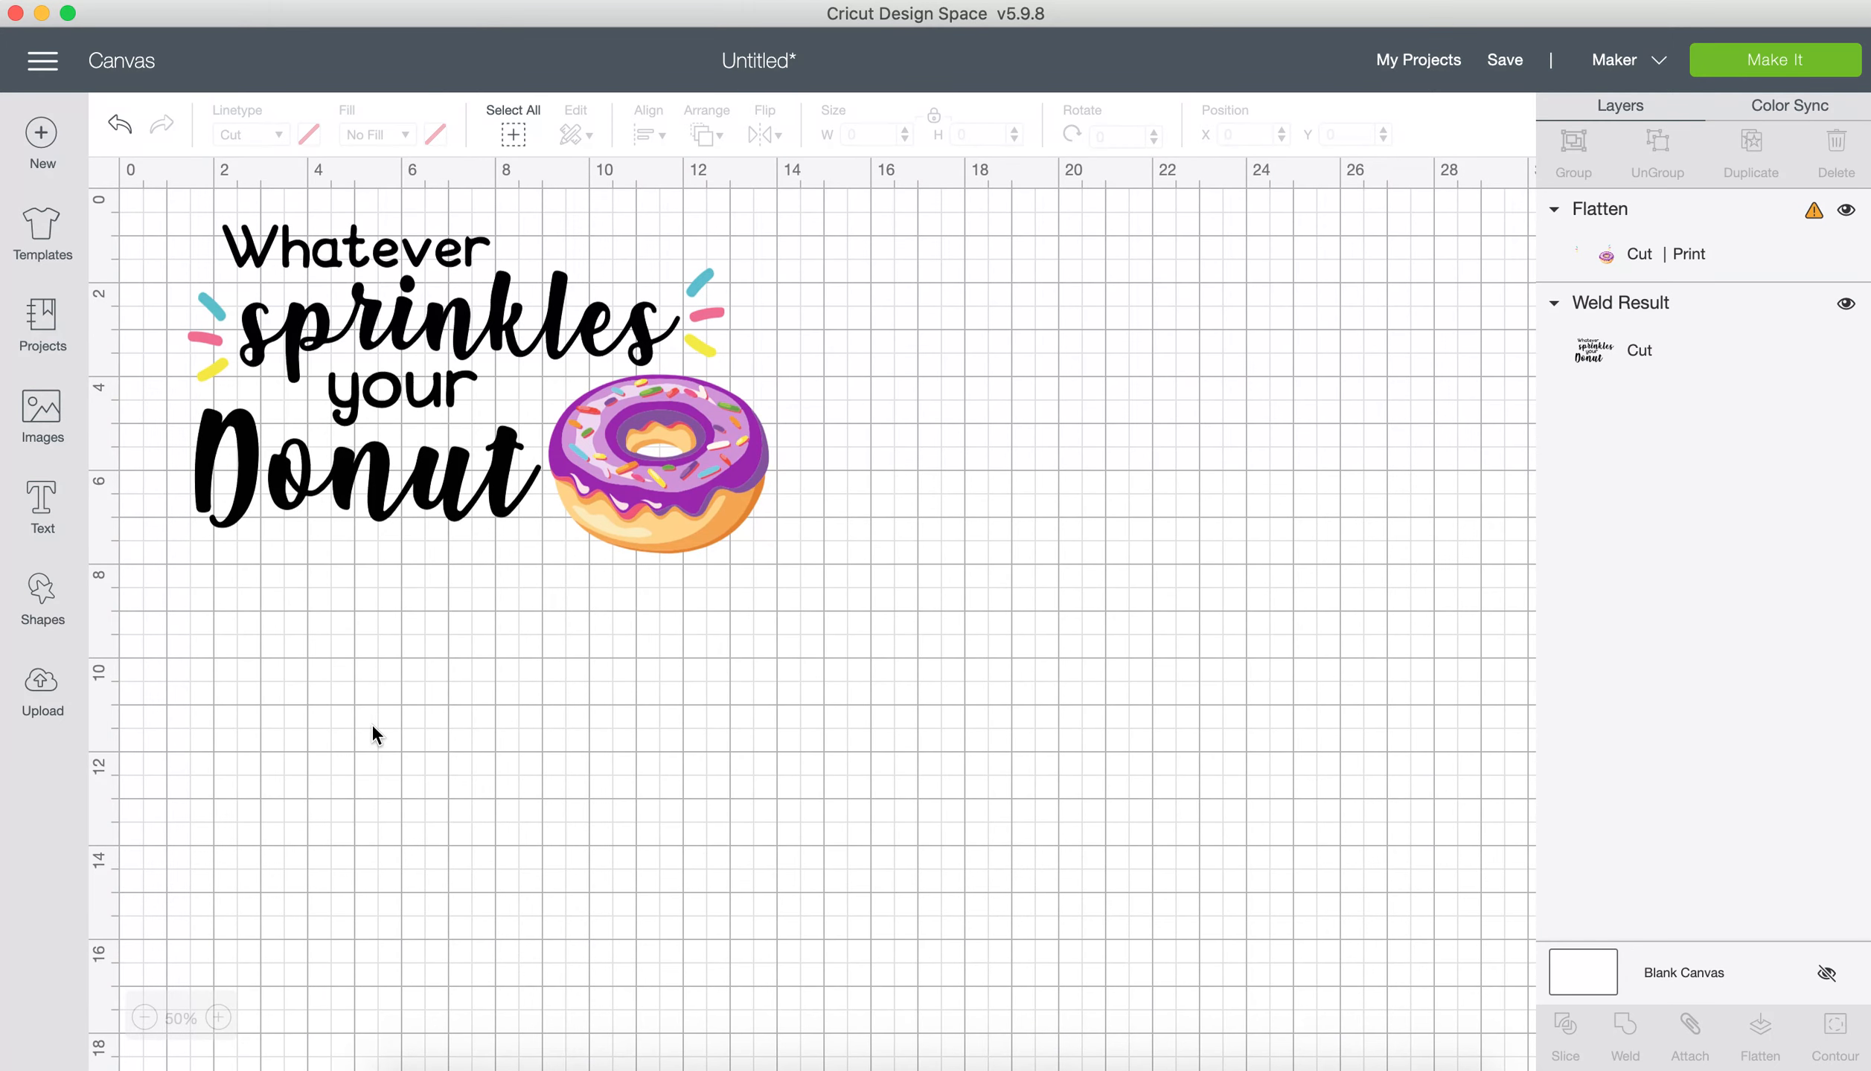
Step: Select the lettering and the flattened donut image separately, move the donut image away from the lettering and return it to its original position
click(379, 494)
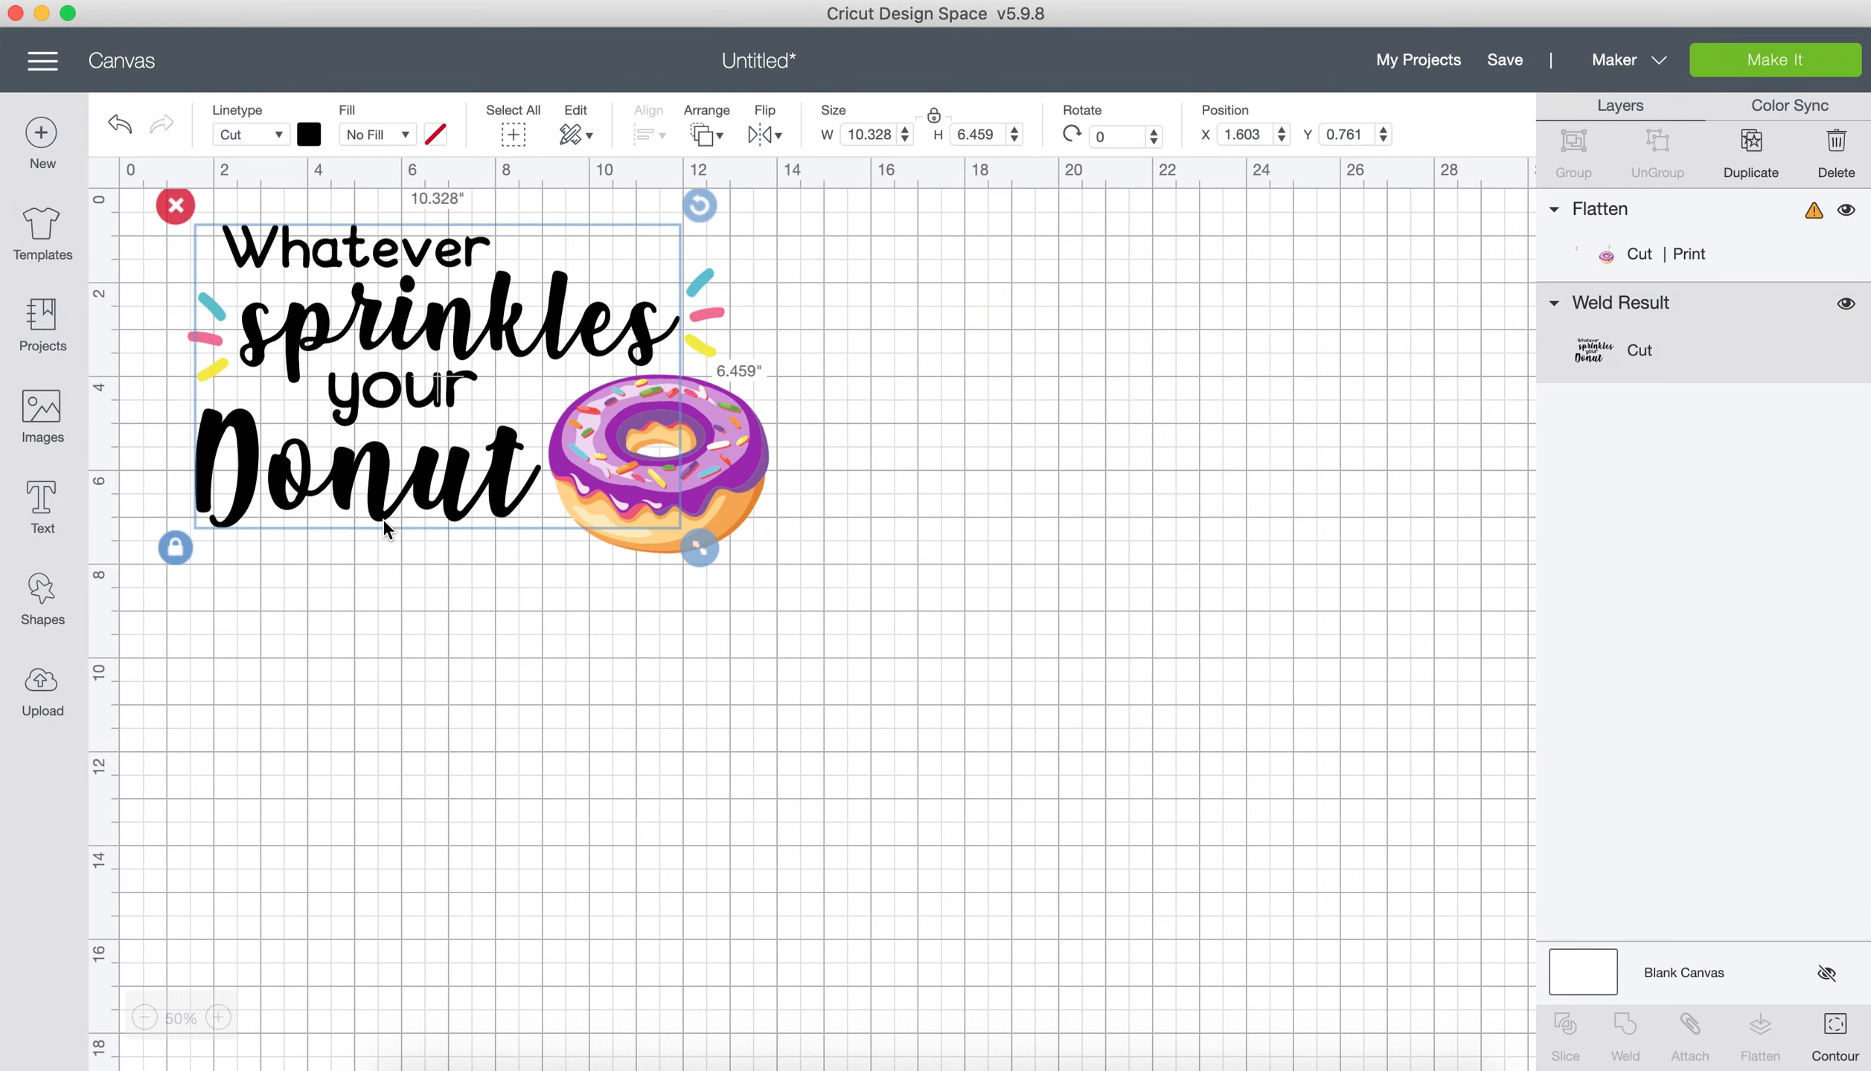
click(400, 585)
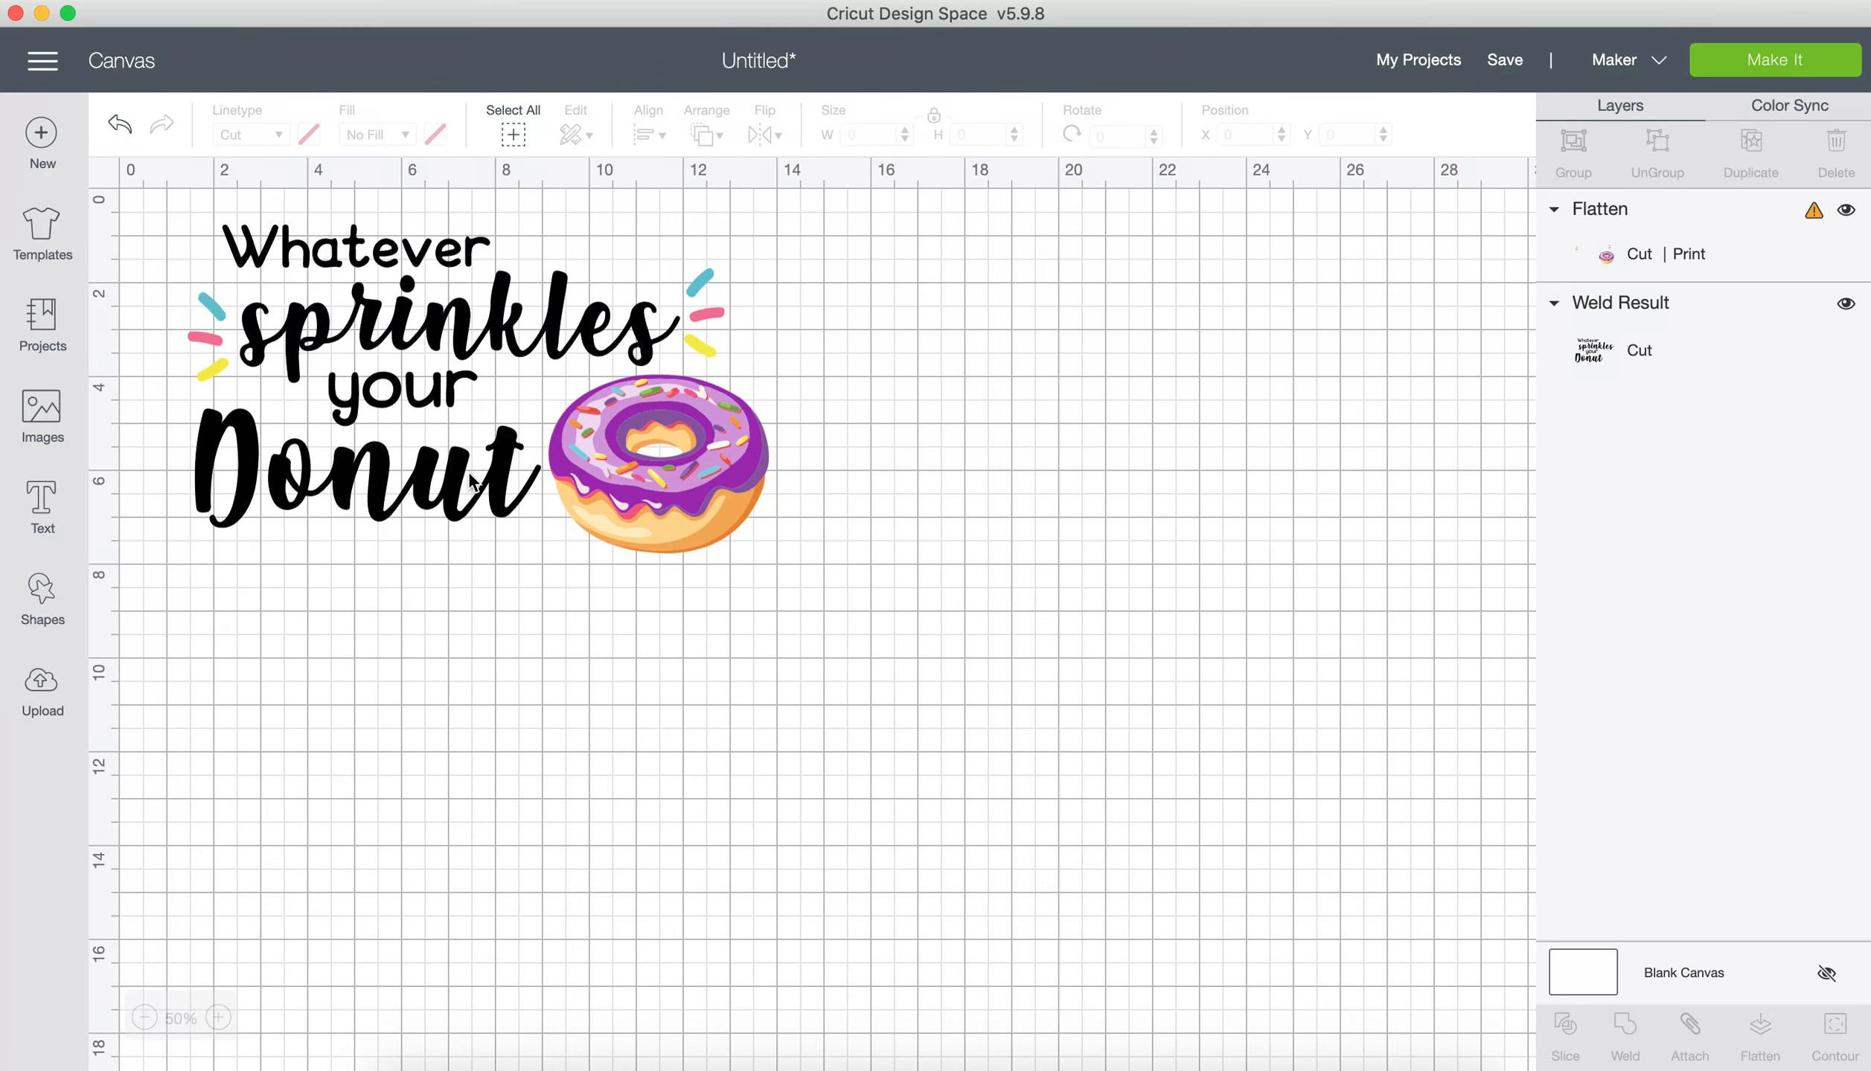
click(500, 468)
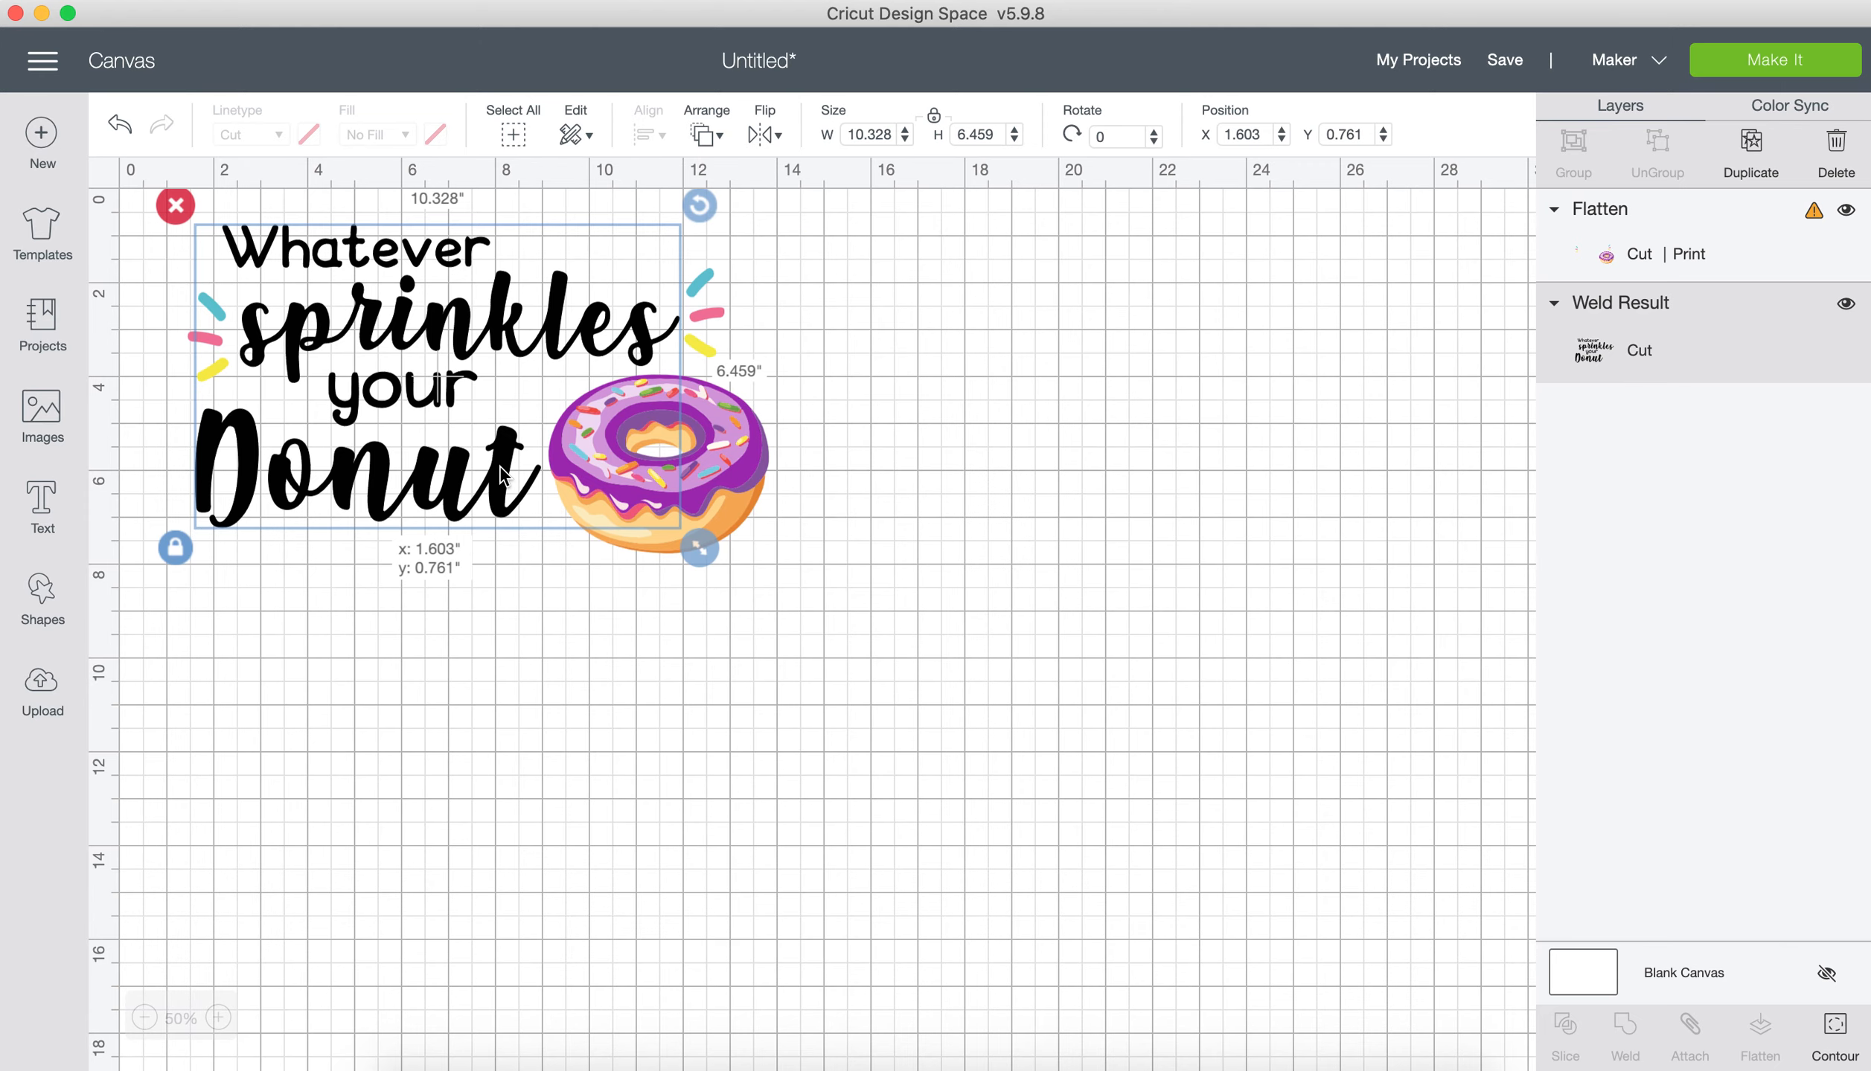
click(752, 468)
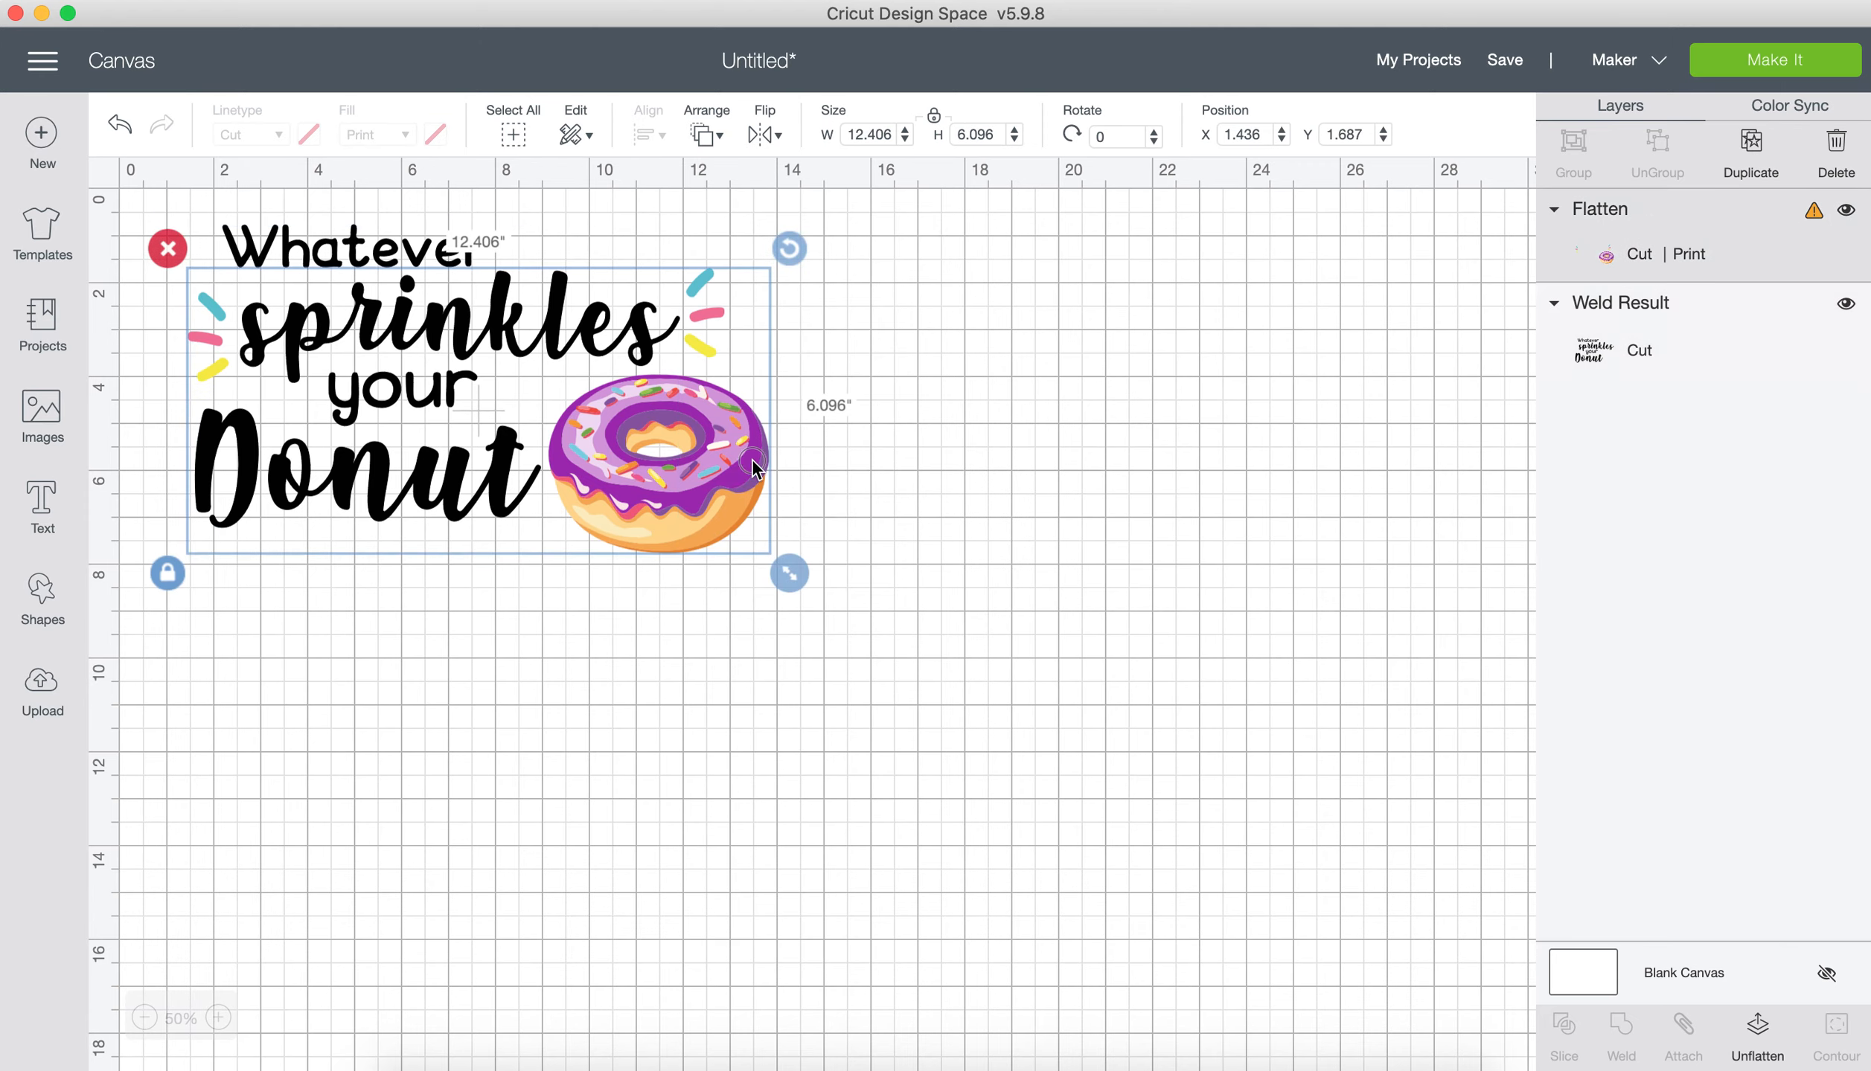
drag(753, 467, 755, 534)
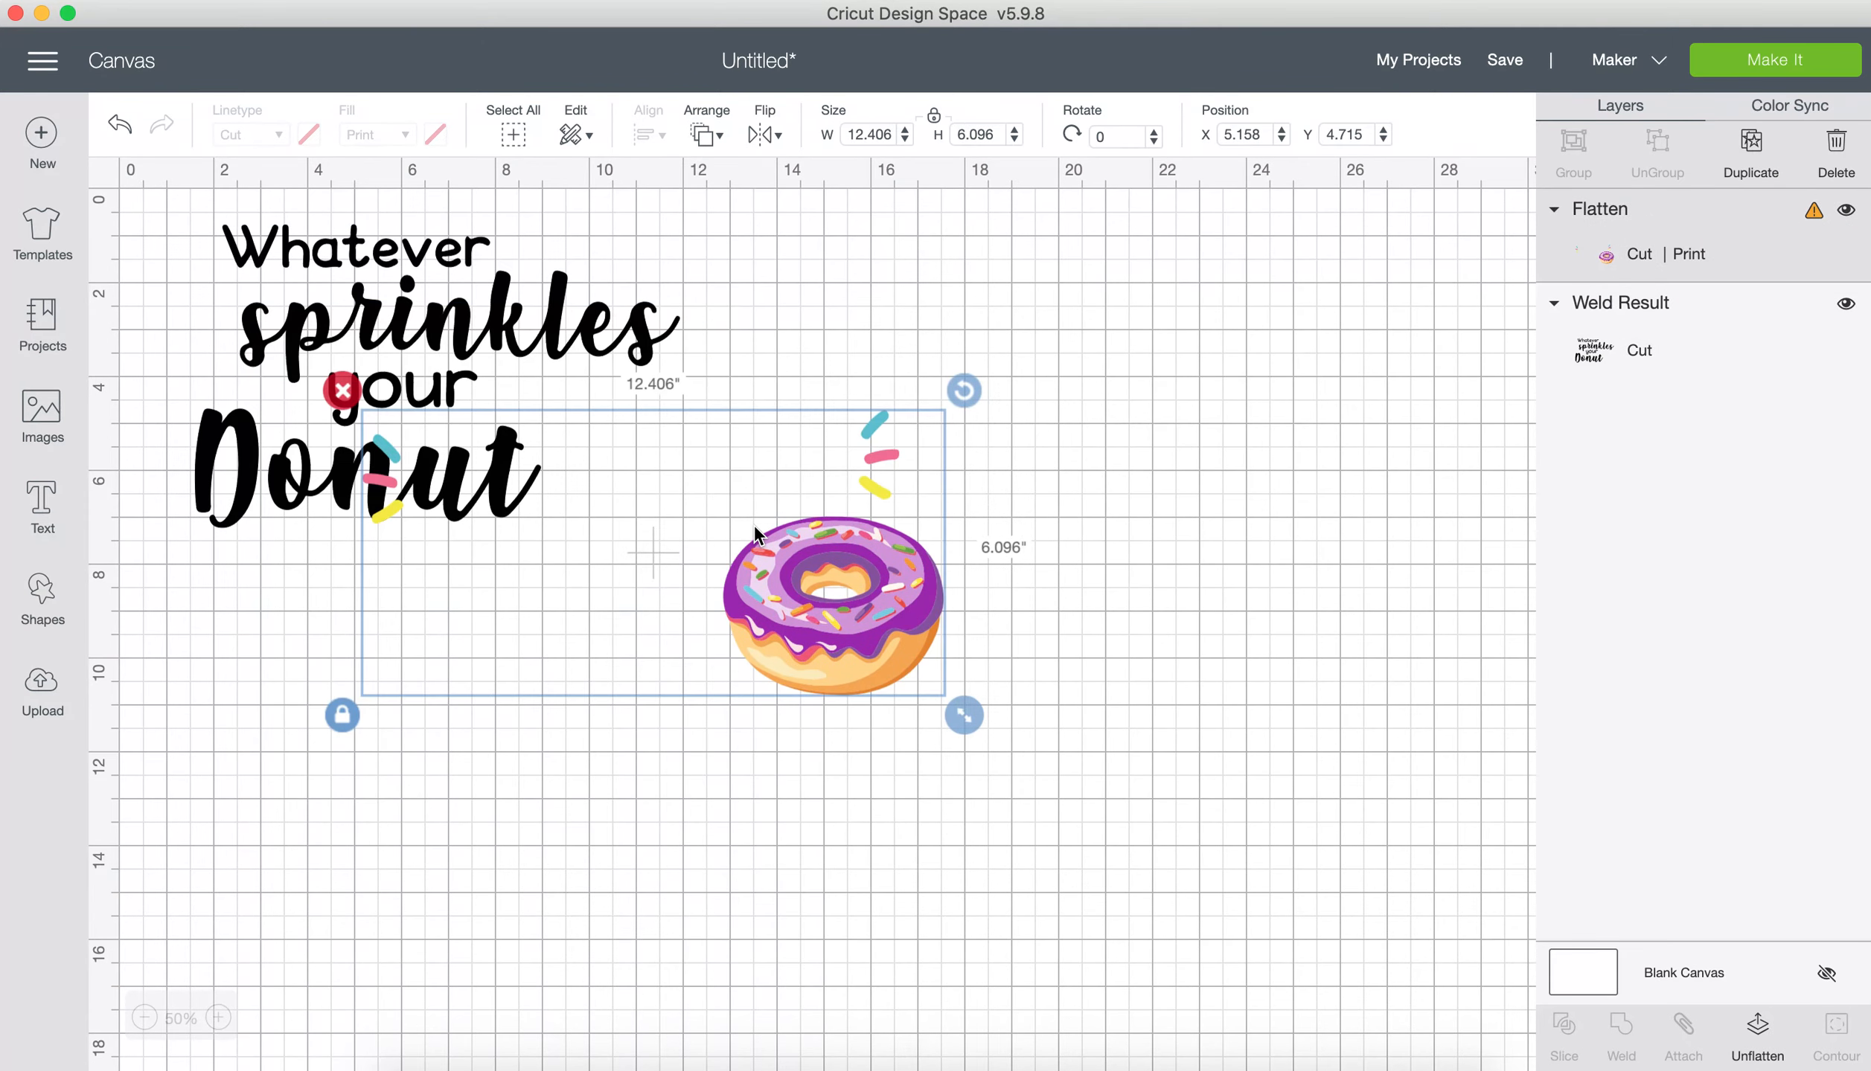
click(552, 336)
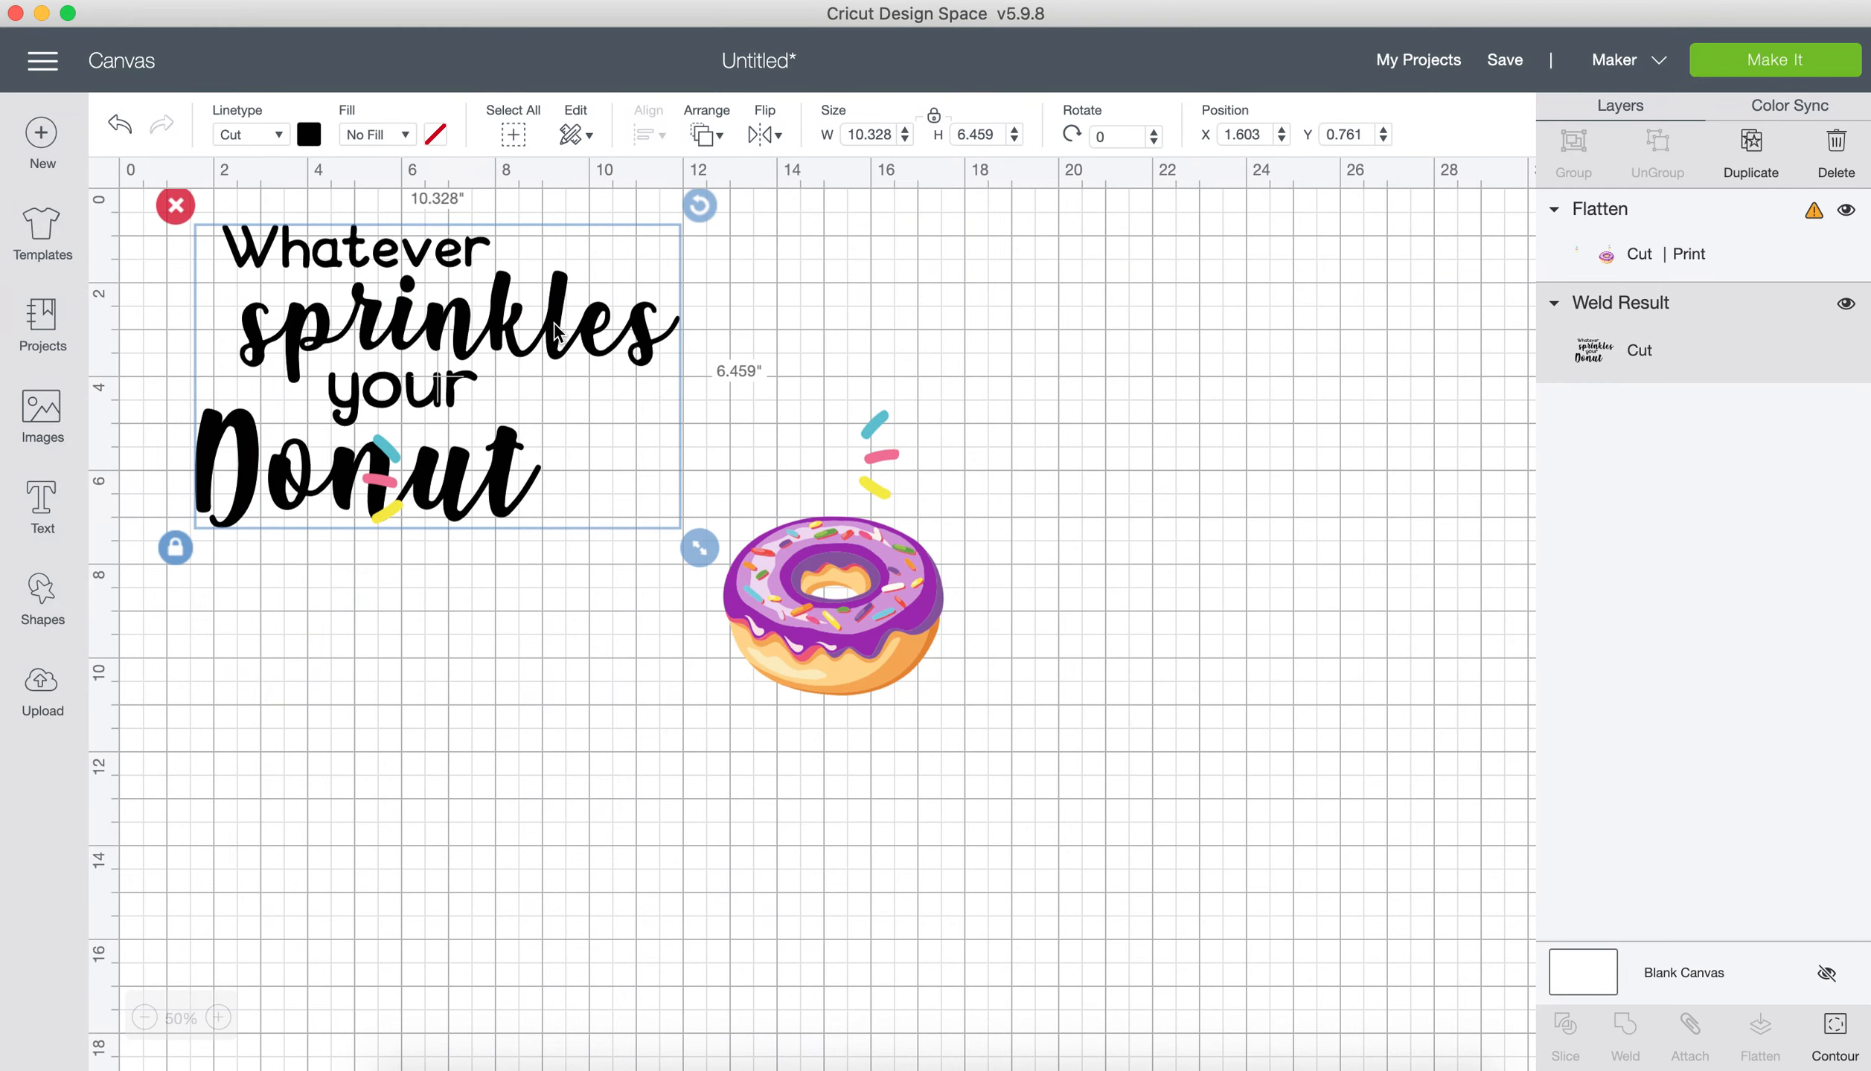
click(807, 644)
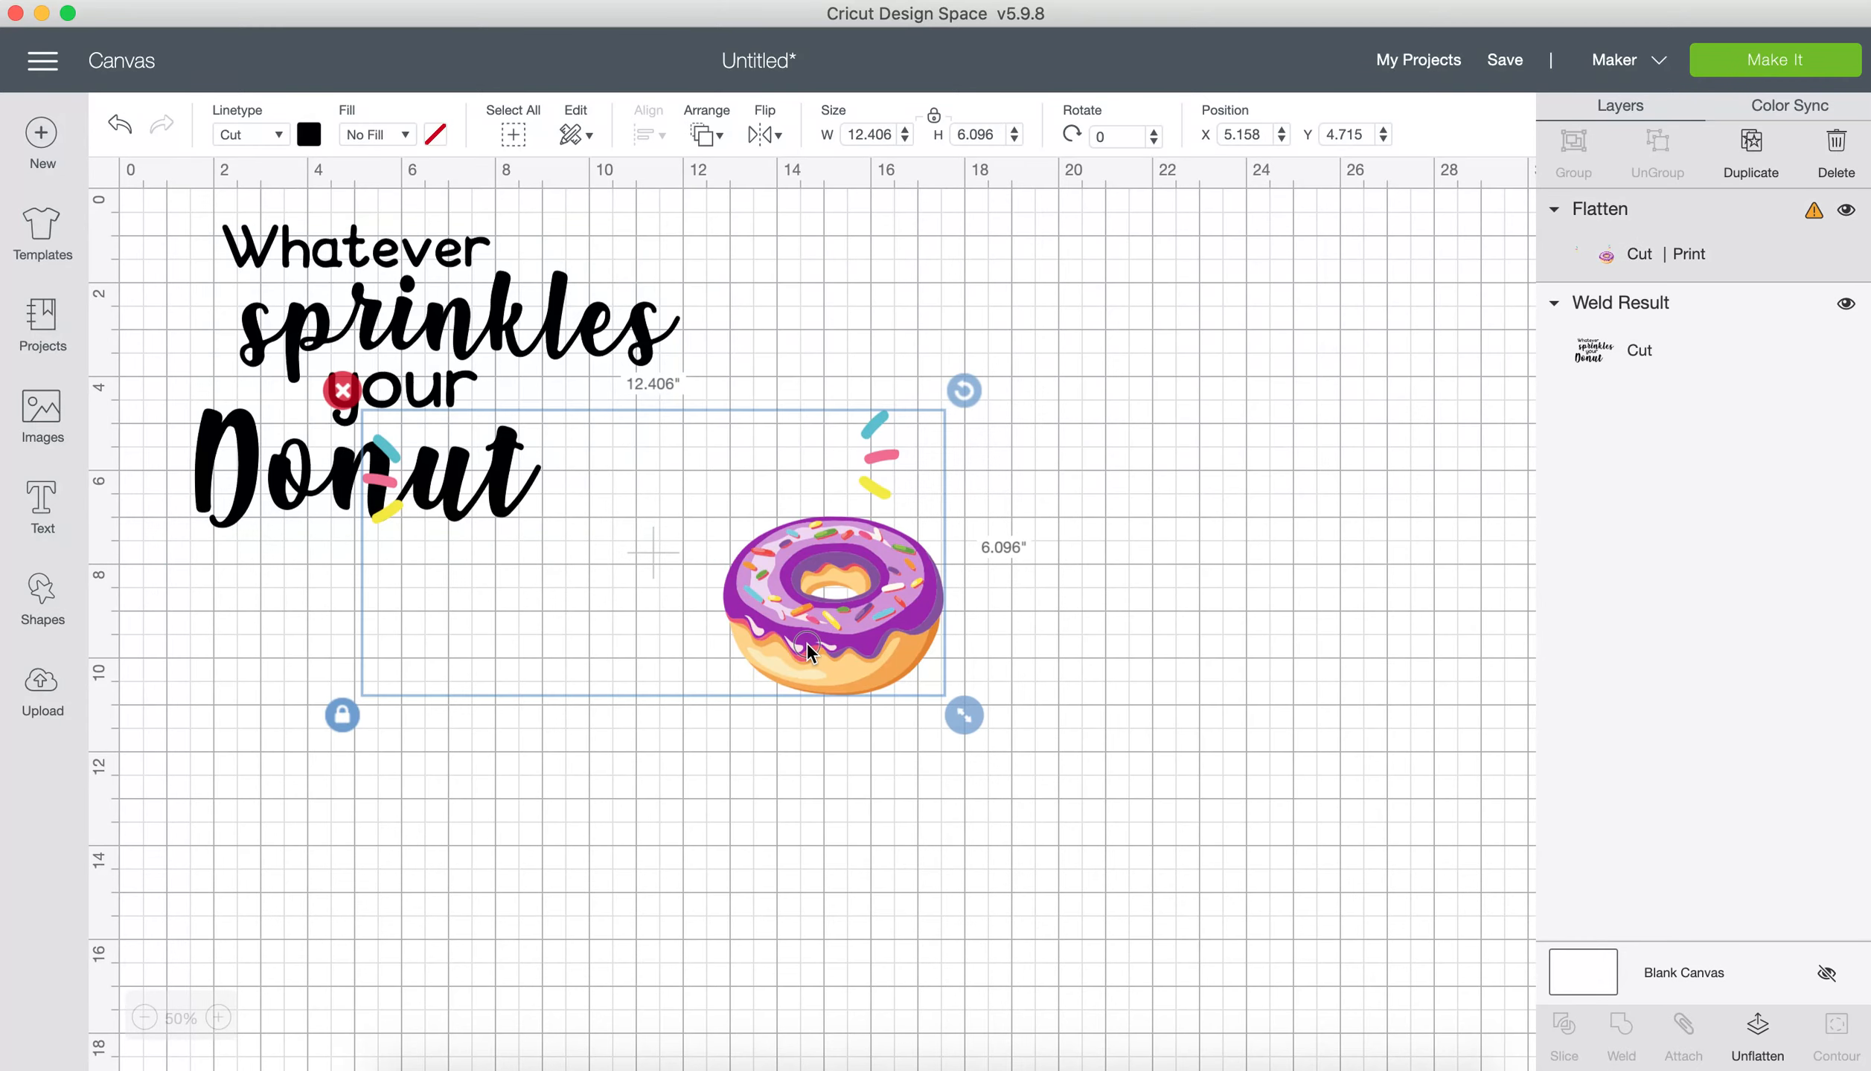
drag(807, 644, 699, 772)
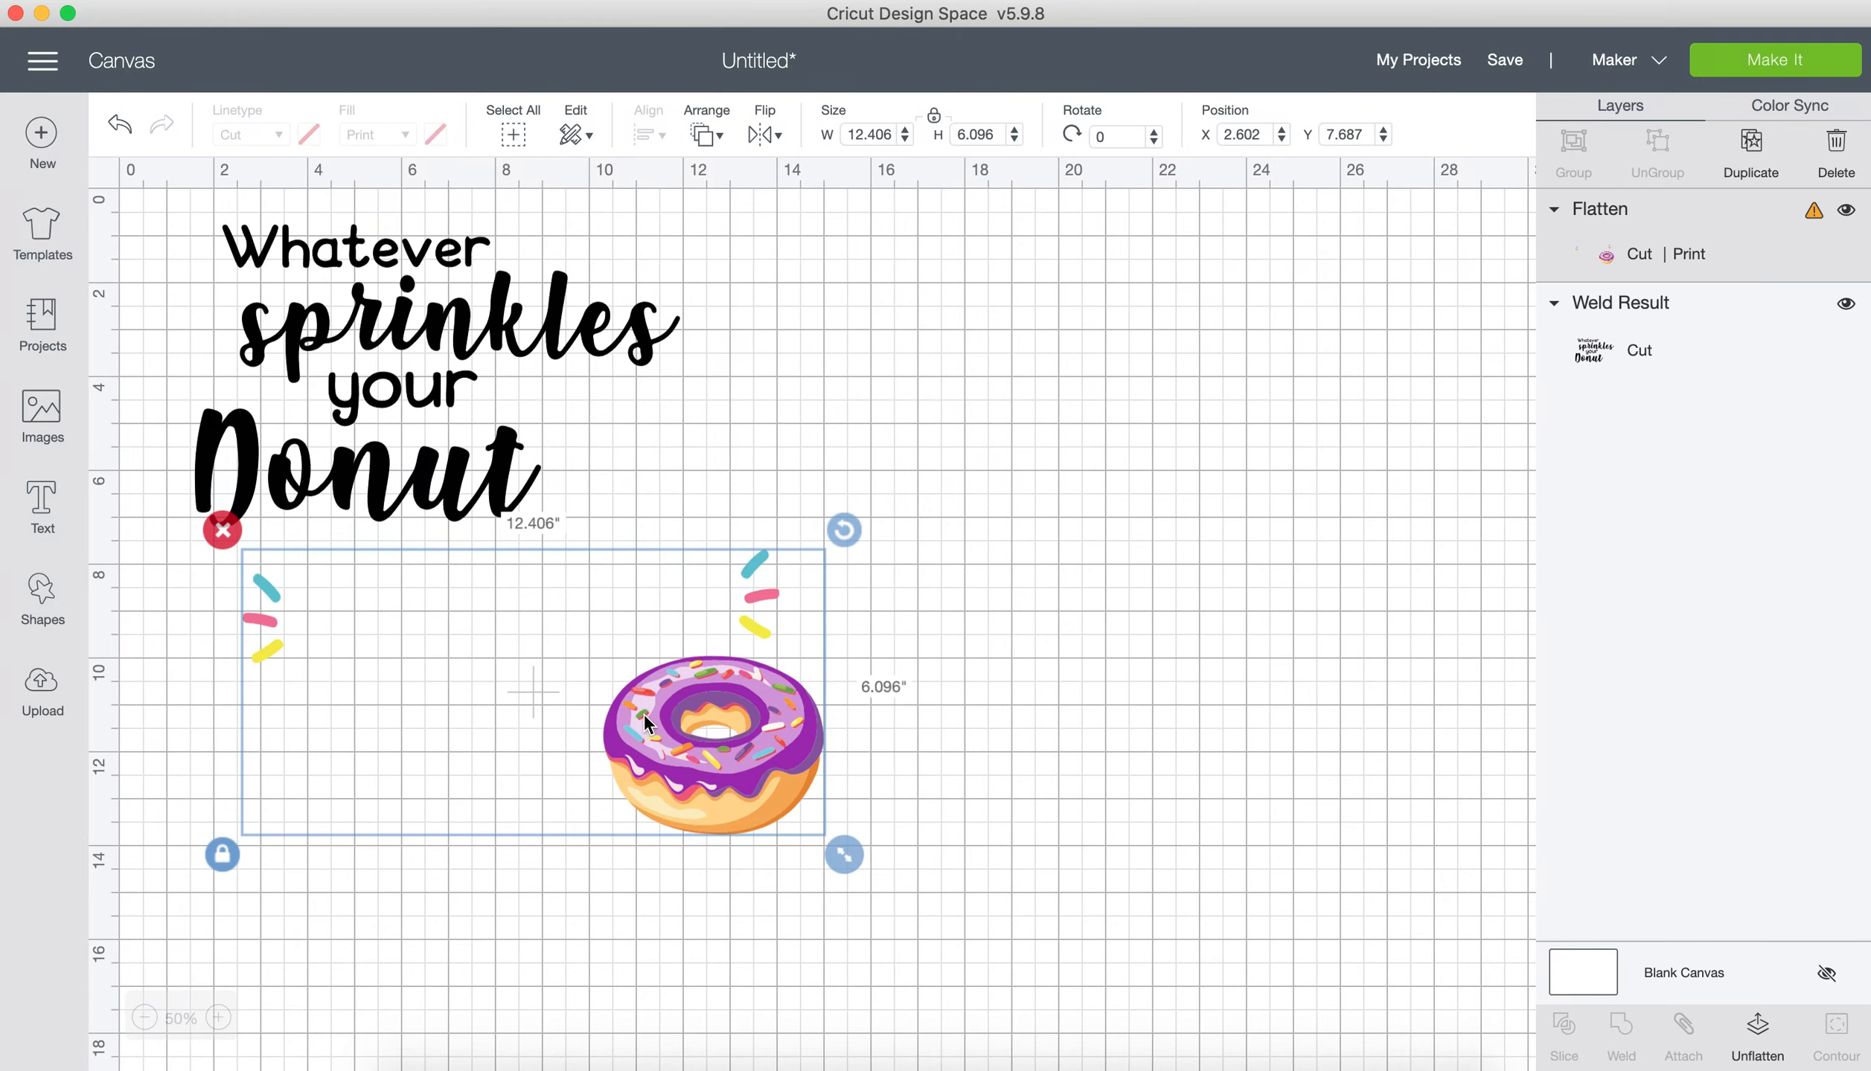
drag(641, 709, 586, 427)
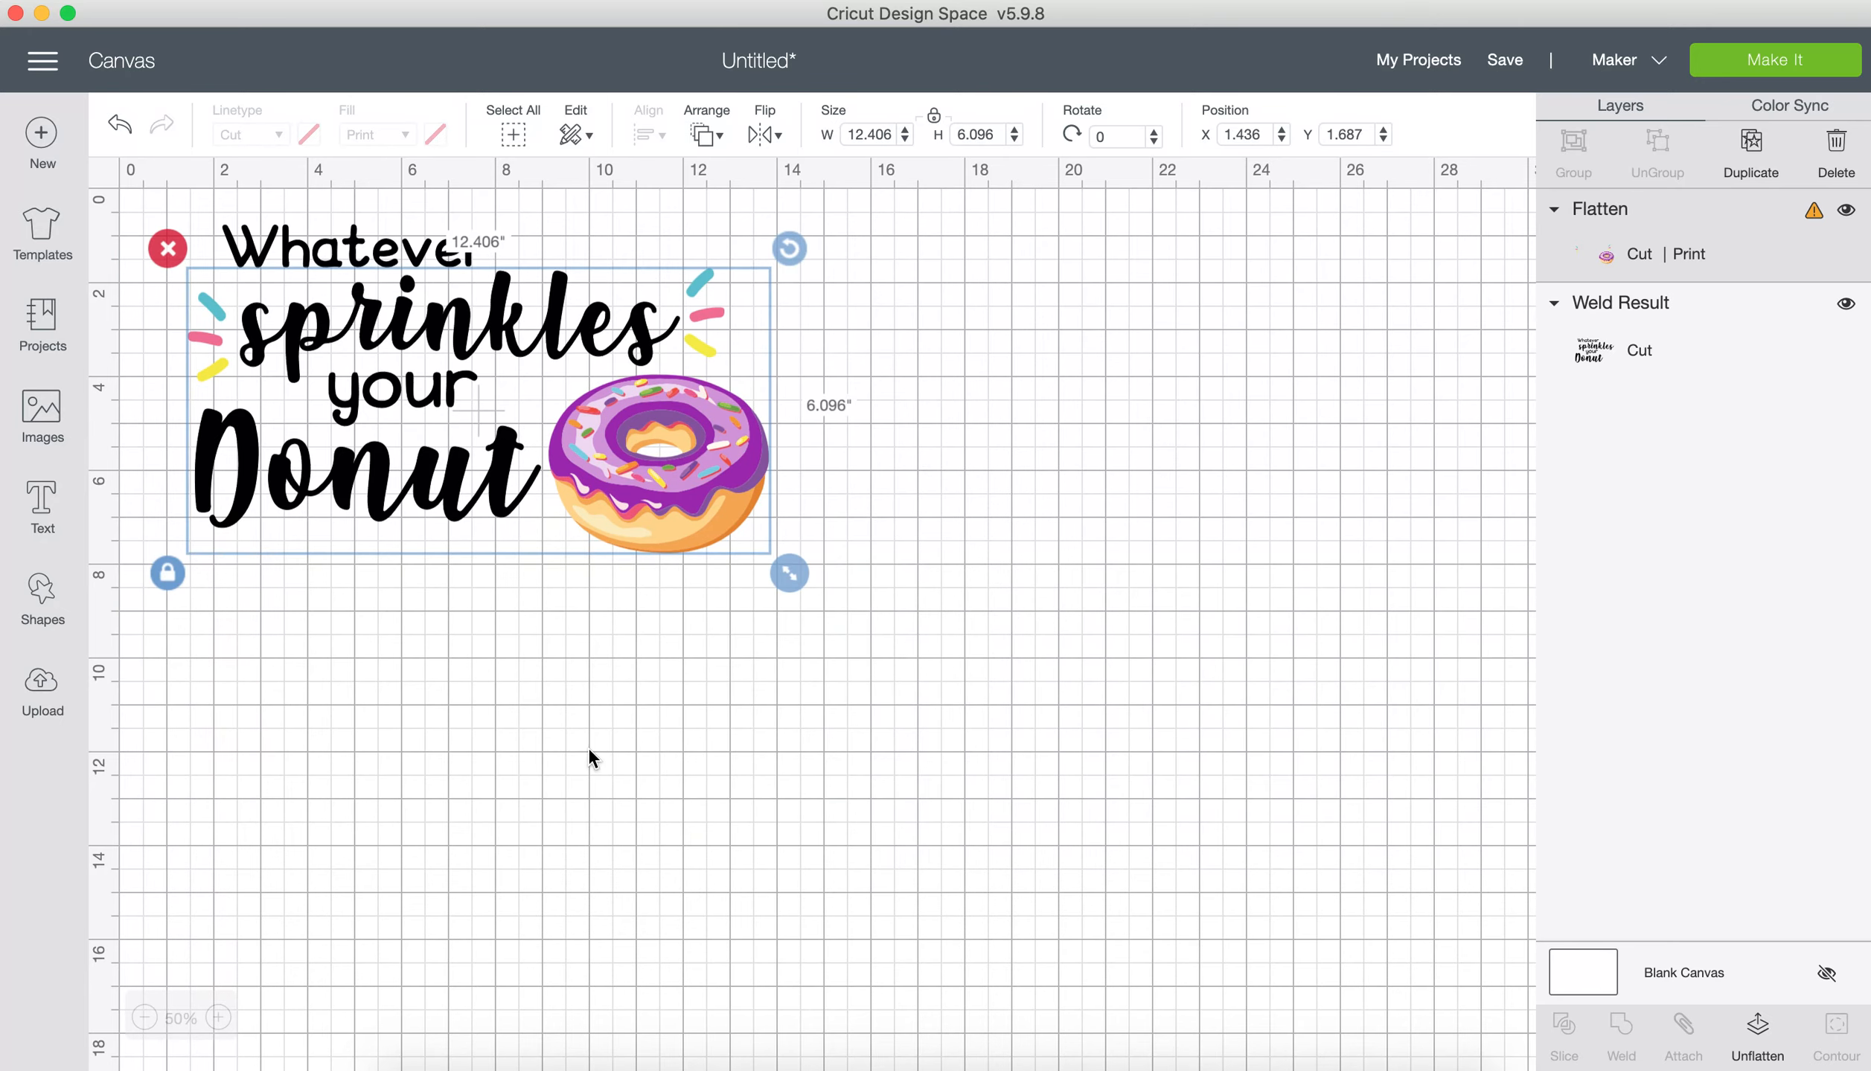
click(588, 747)
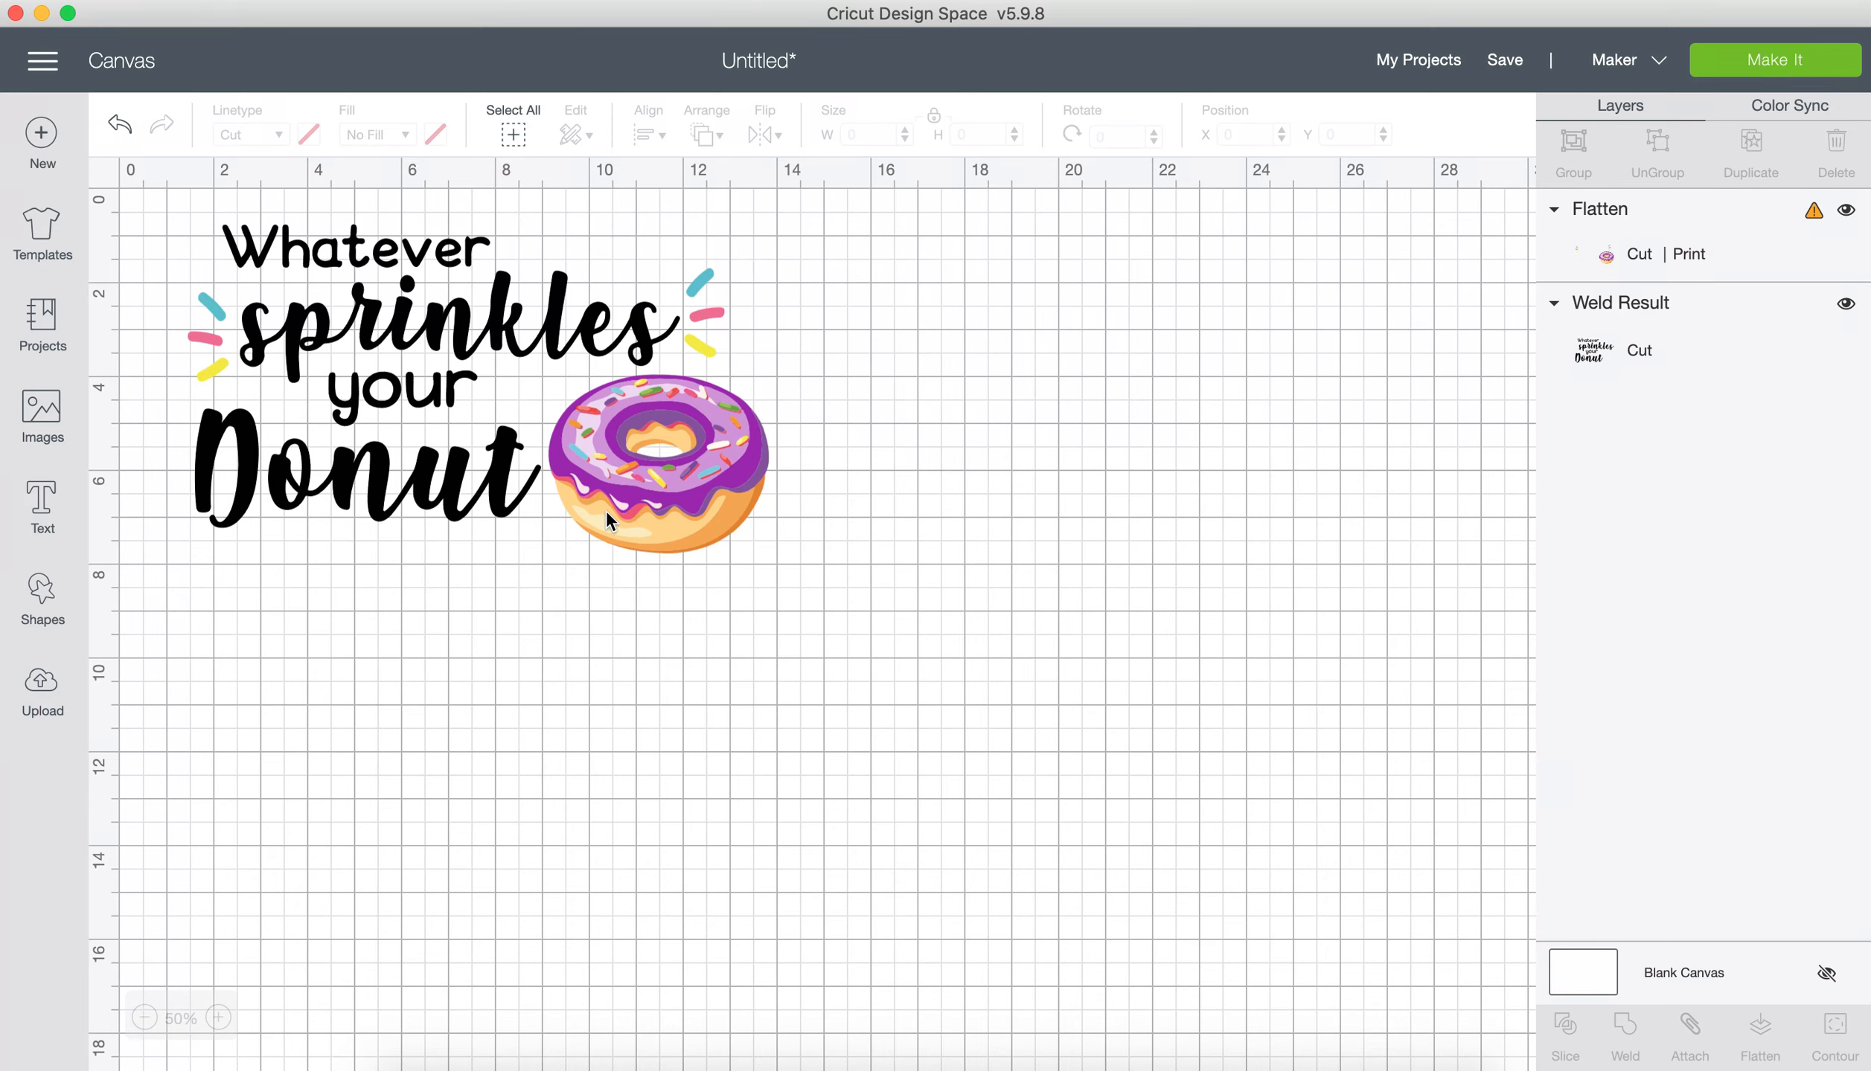
Step: Change the fill of the welded lettering to Print
click(1639, 337)
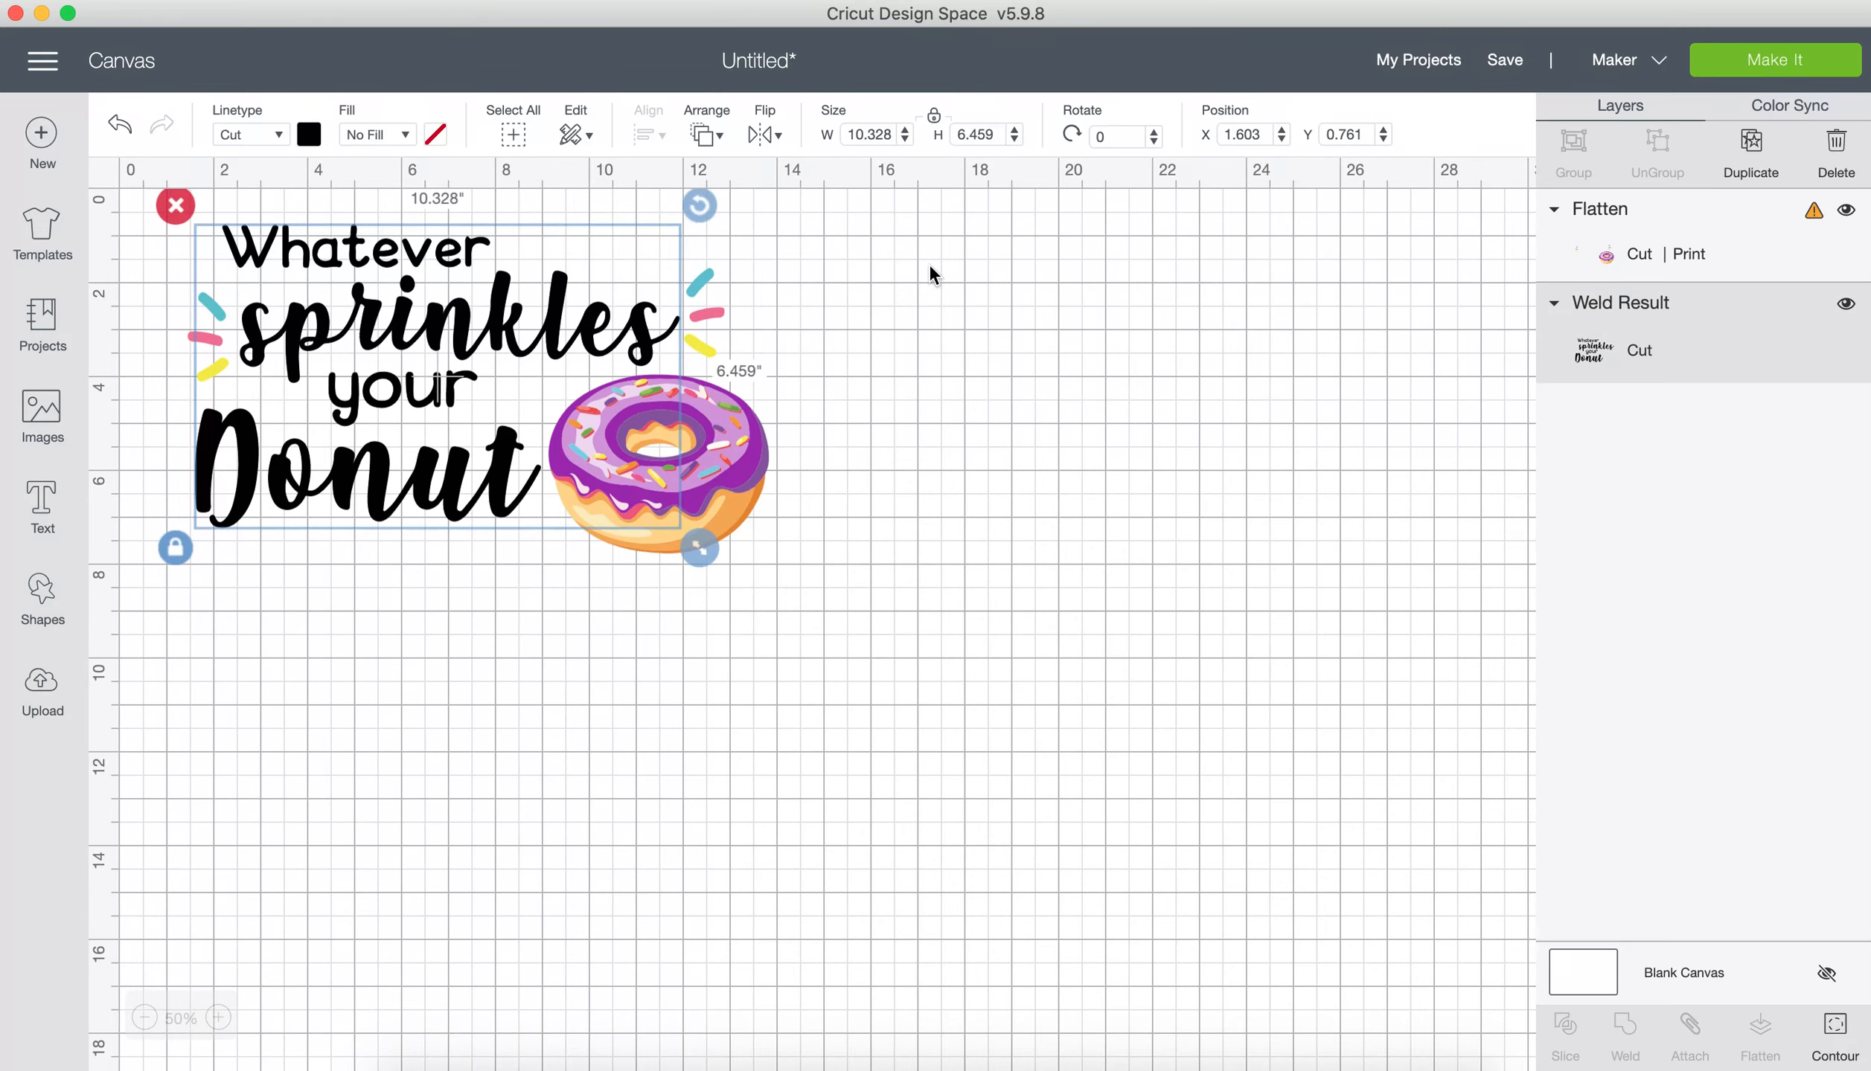
click(403, 135)
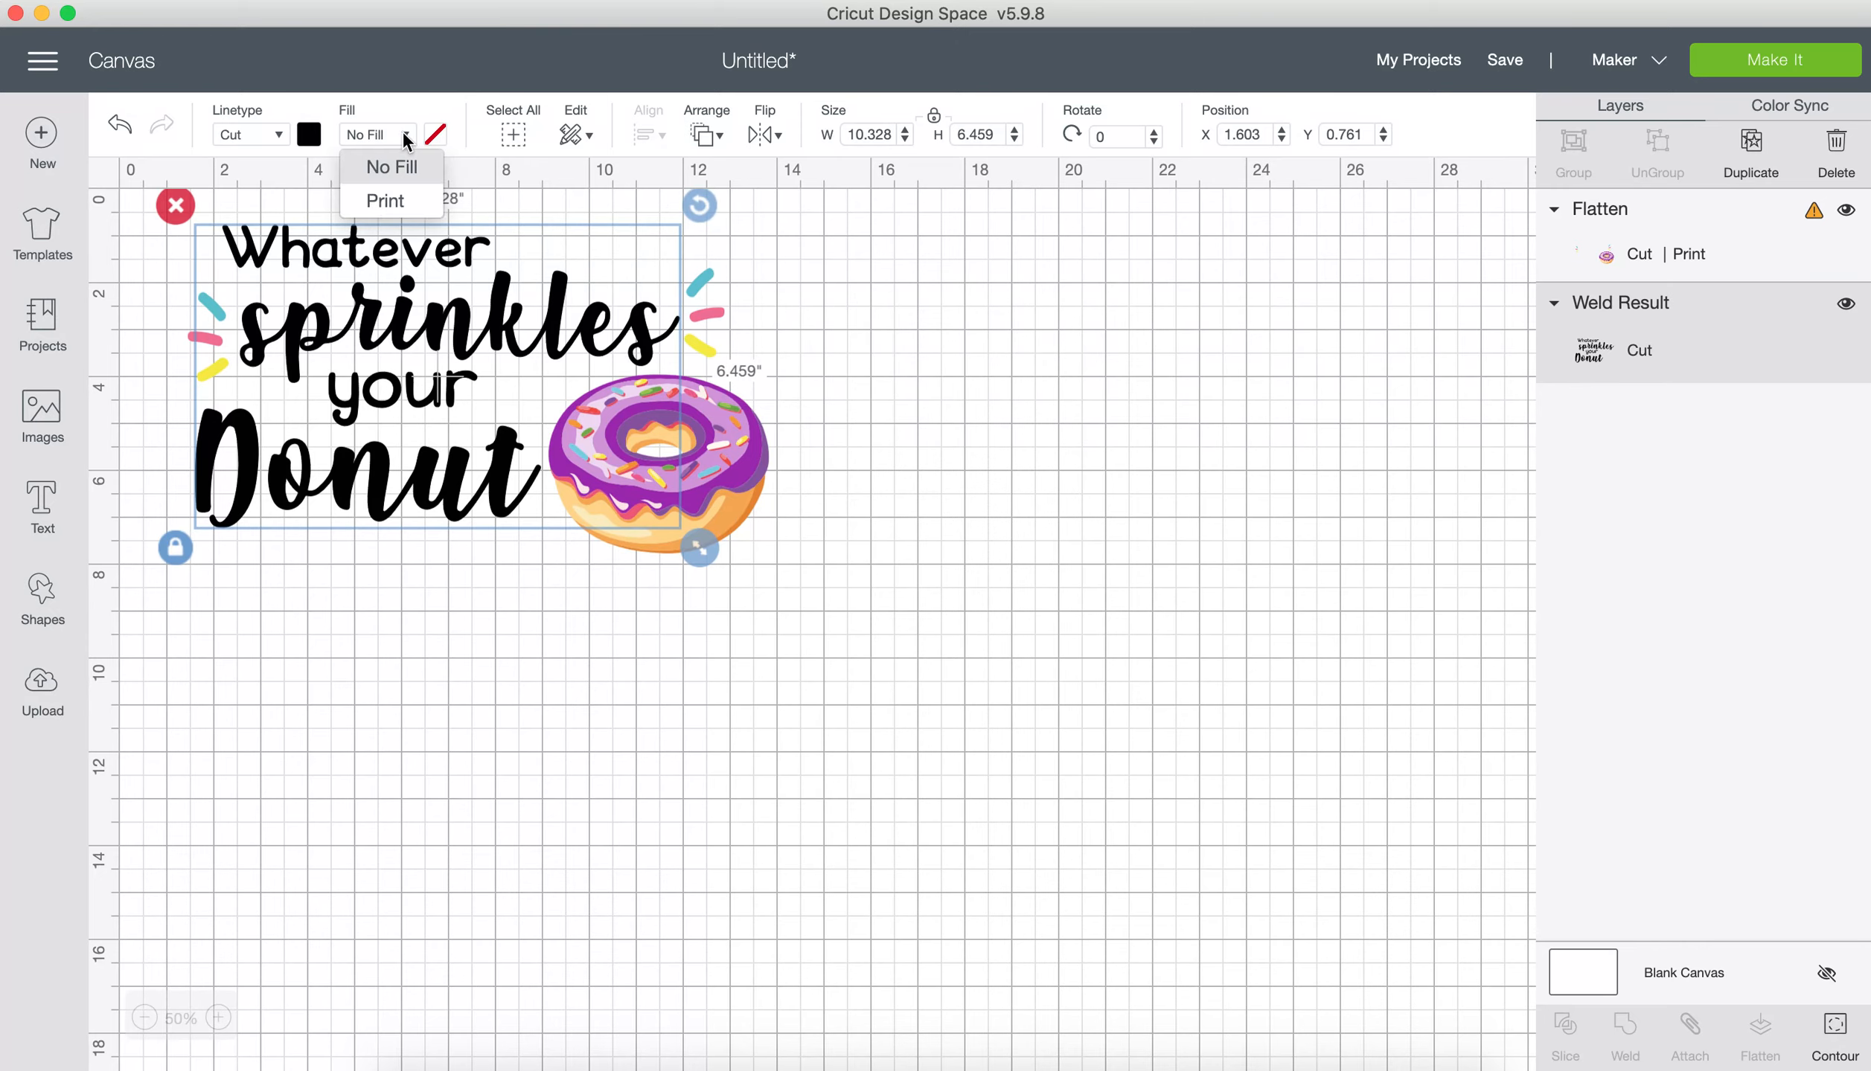
click(381, 201)
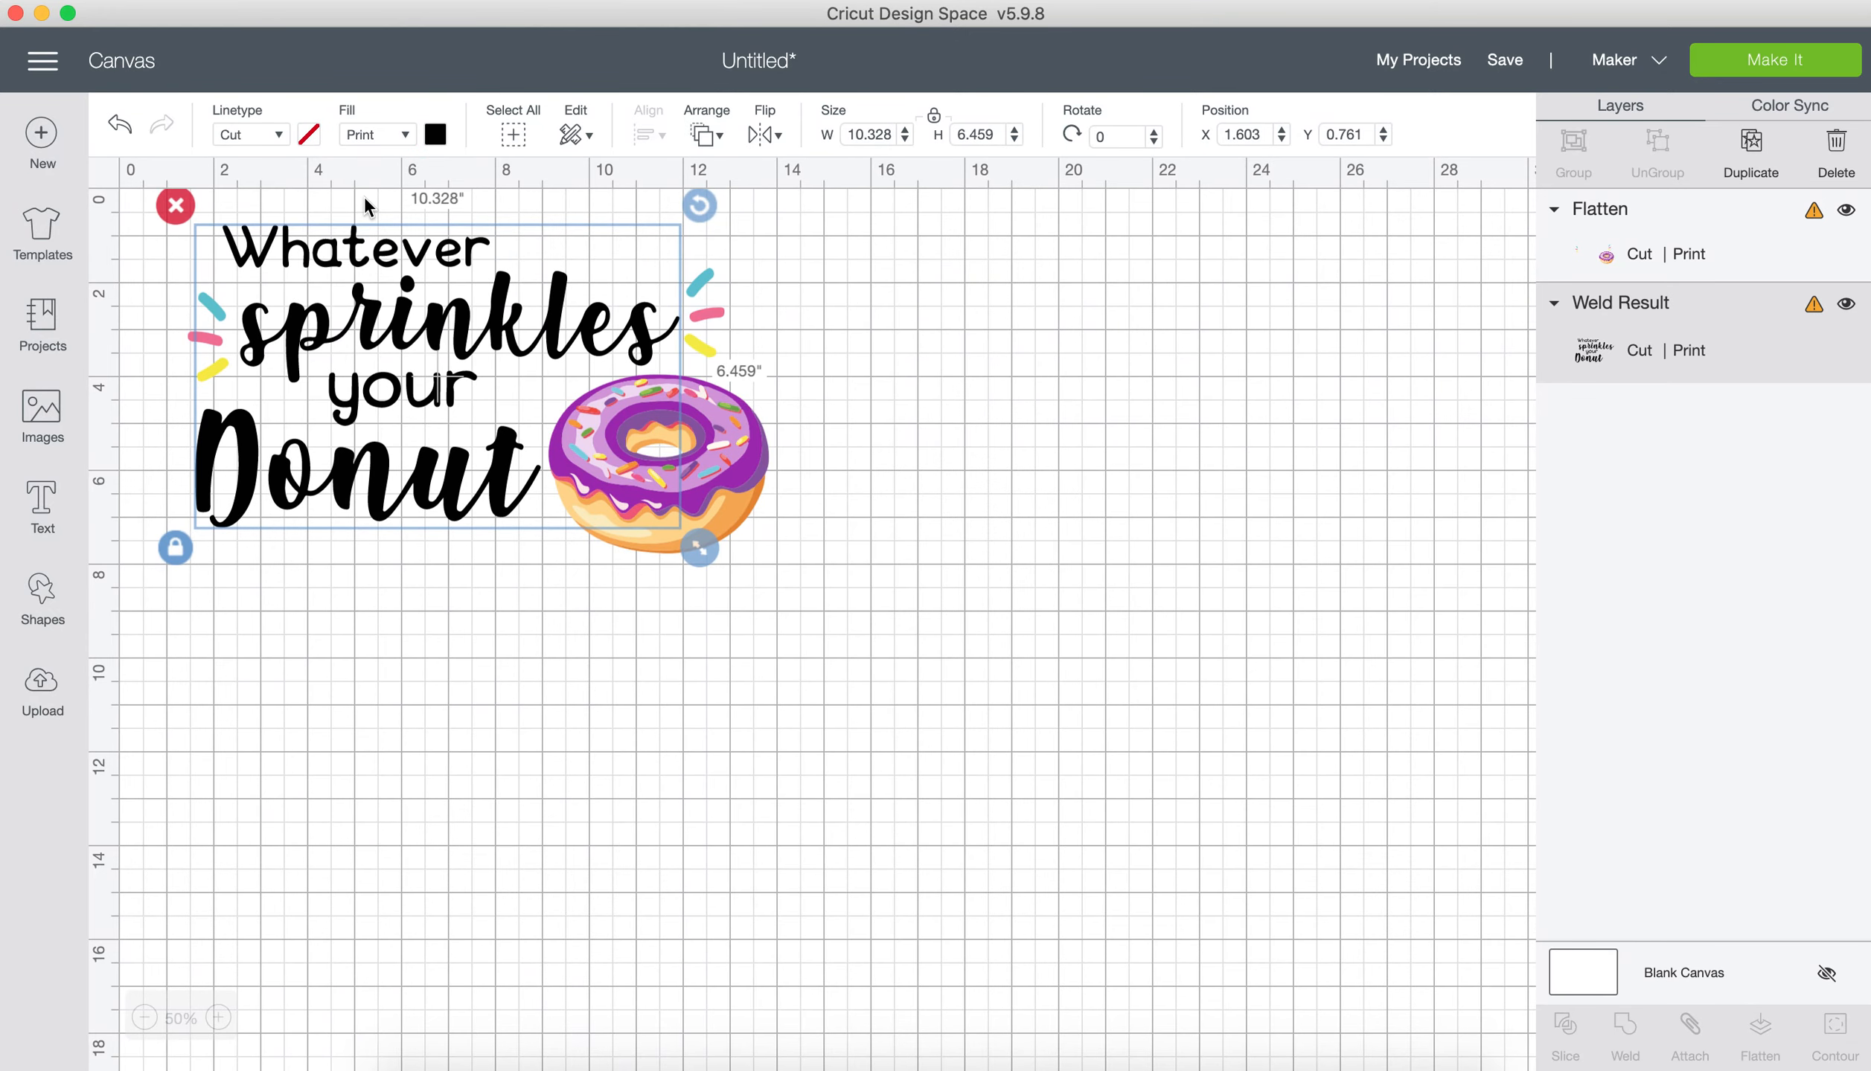
click(822, 668)
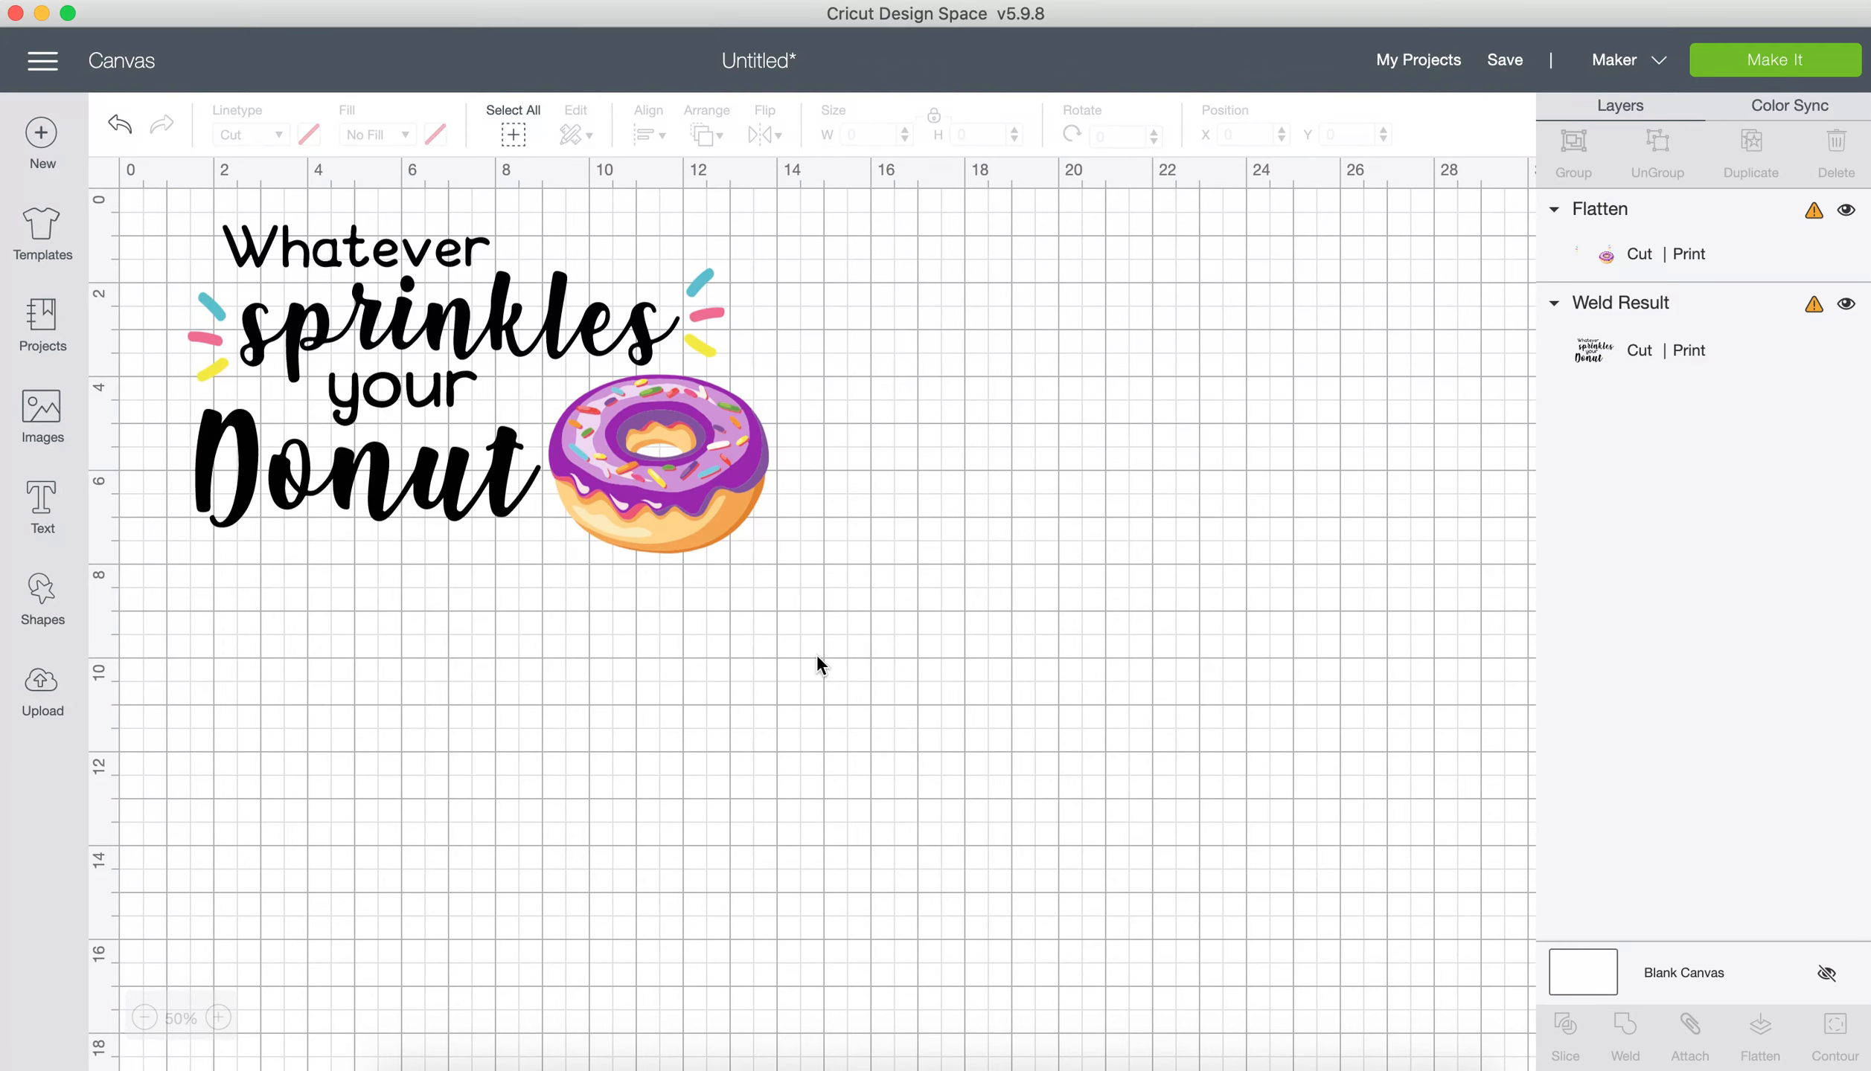
Step: Attach the lettering to the flattened donut image and scale the attached design down proportionally to about 8.295" wide by 4.695" high
key(super+a)
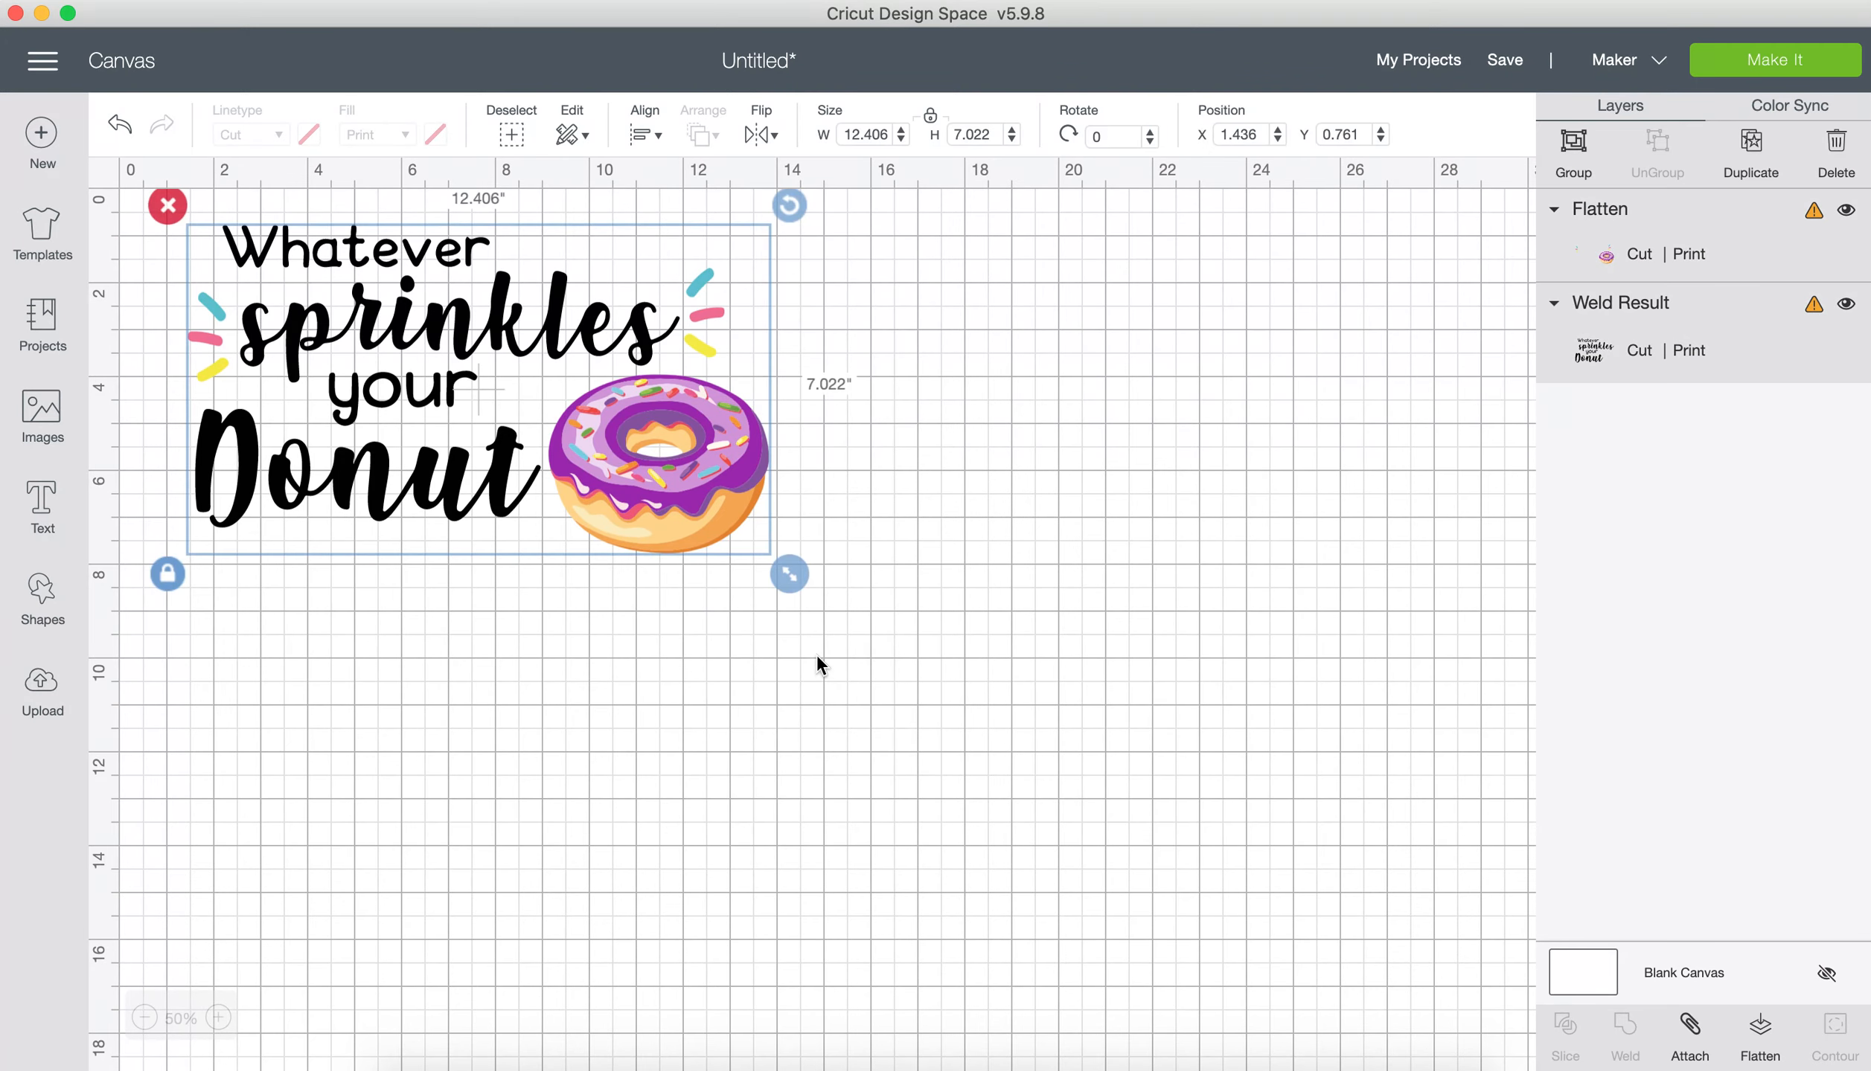
click(1690, 1031)
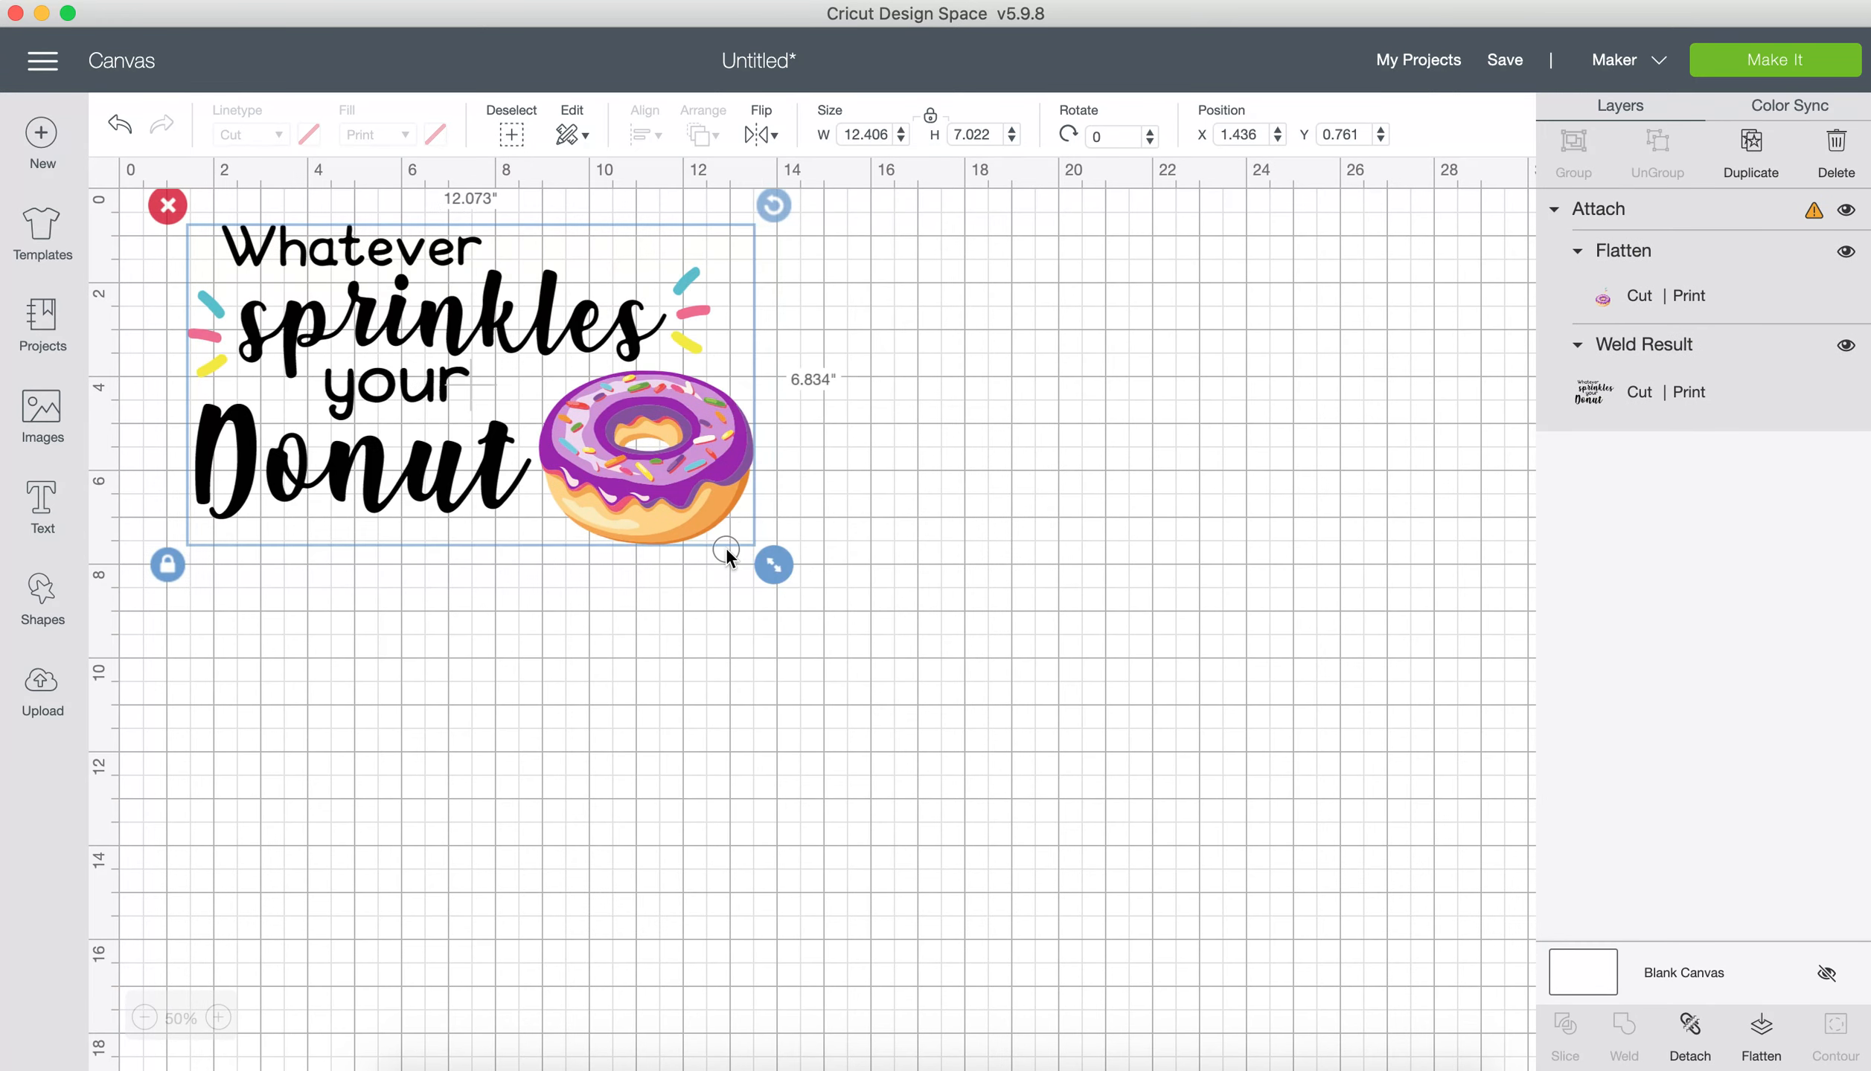
drag(725, 547, 602, 482)
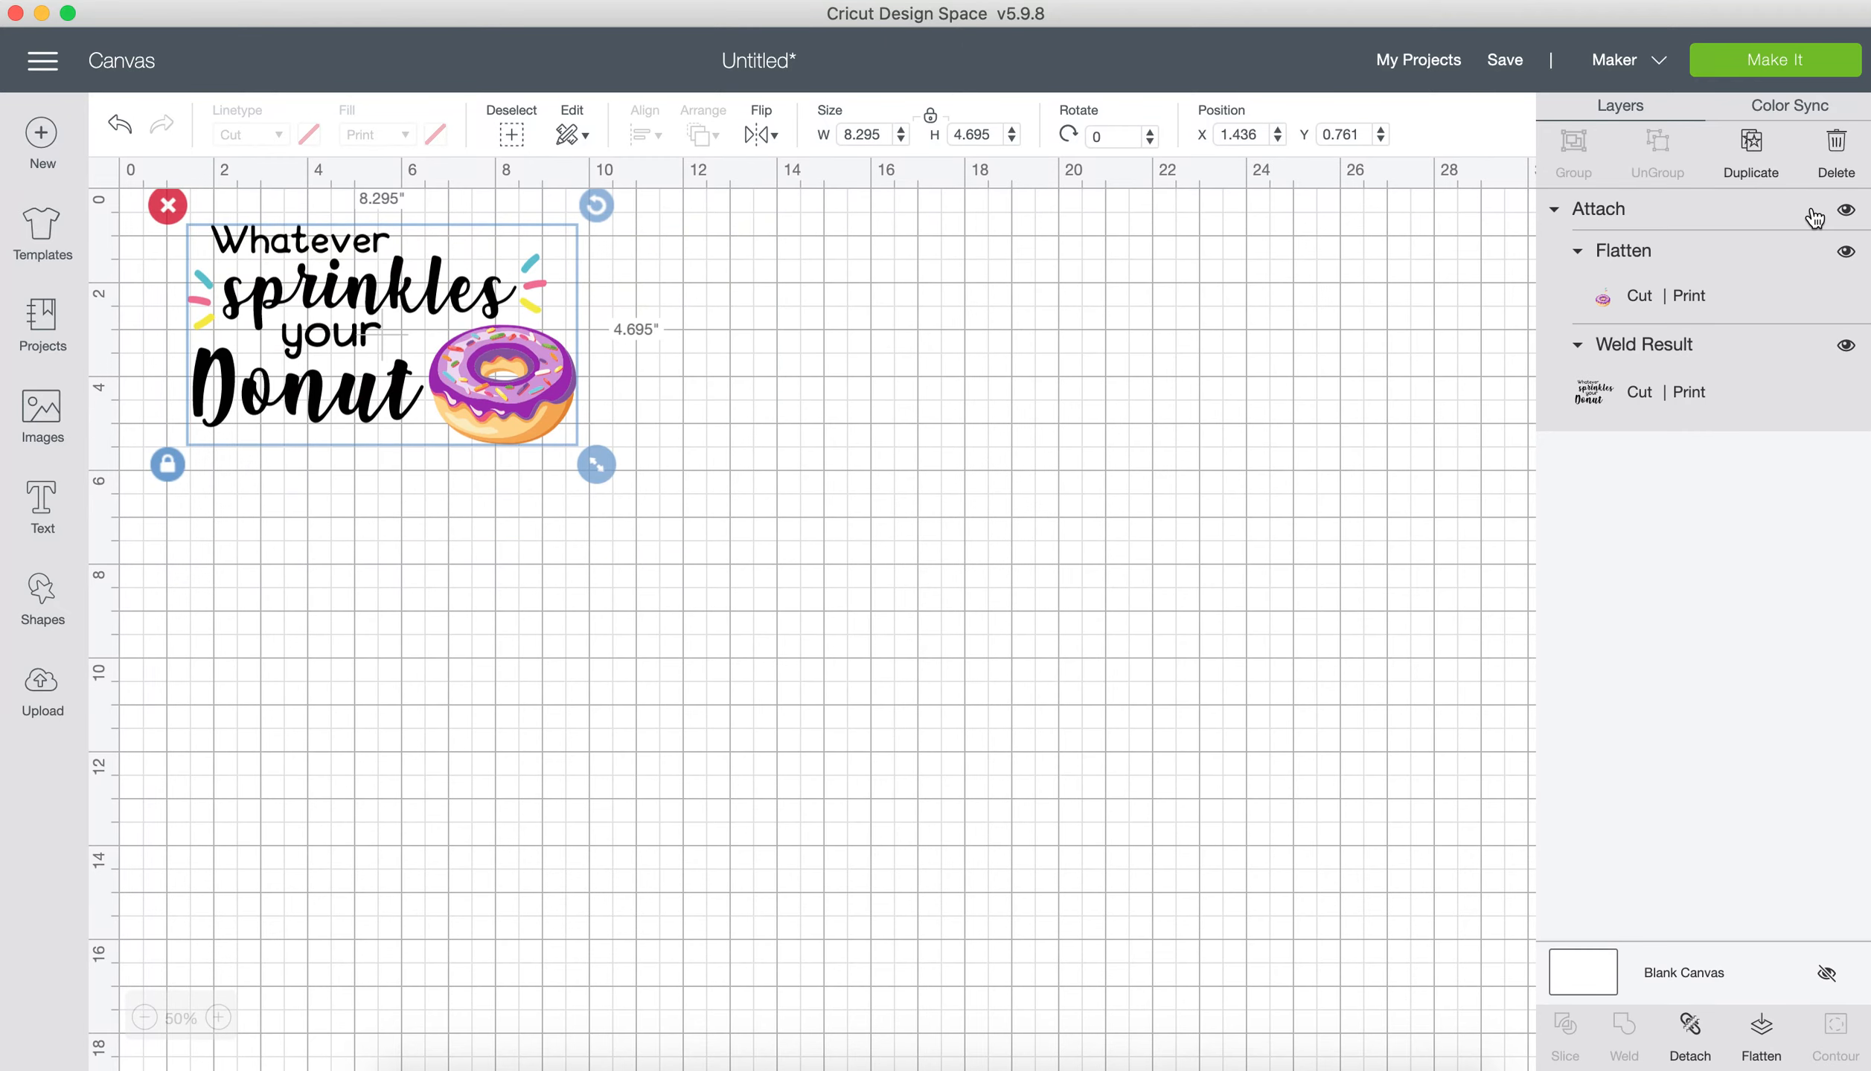
Step: Send the attached design to mat preparation and turn on mirroring for the Print Cut mat
click(1786, 72)
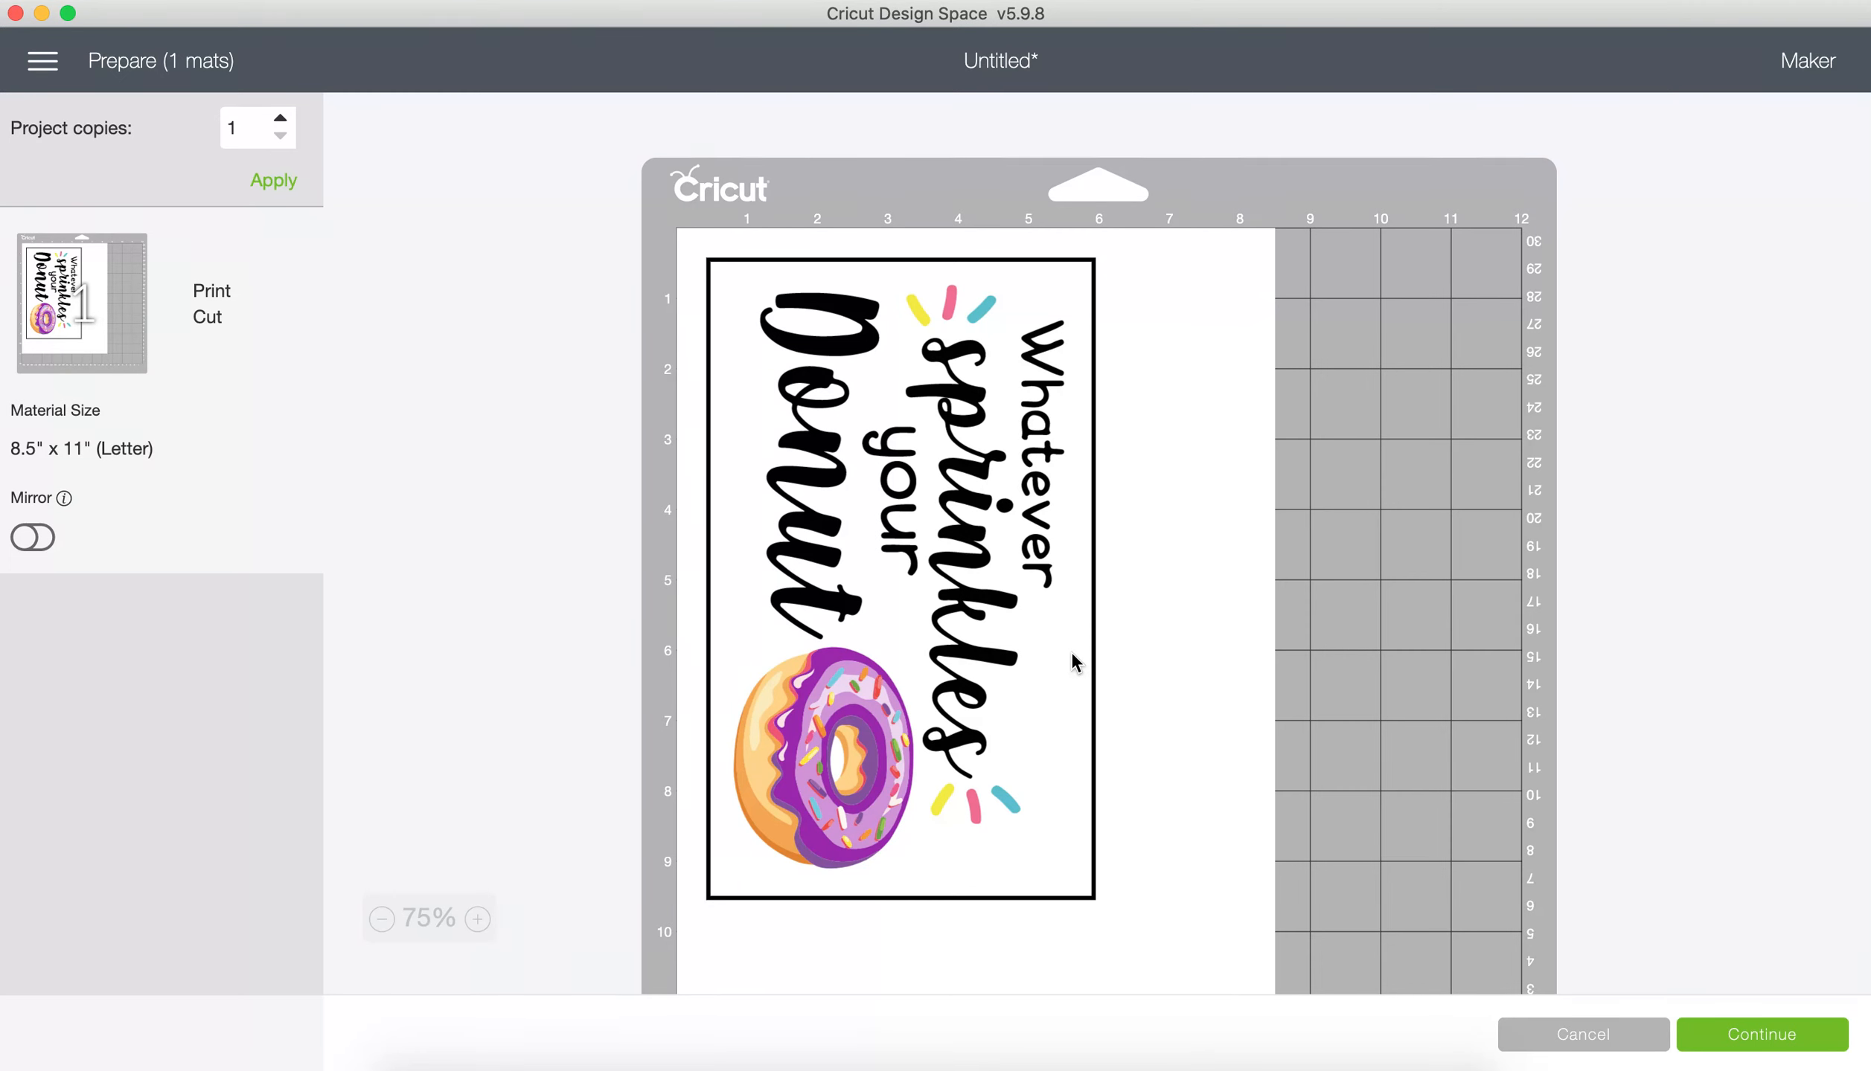
click(33, 536)
click(37, 538)
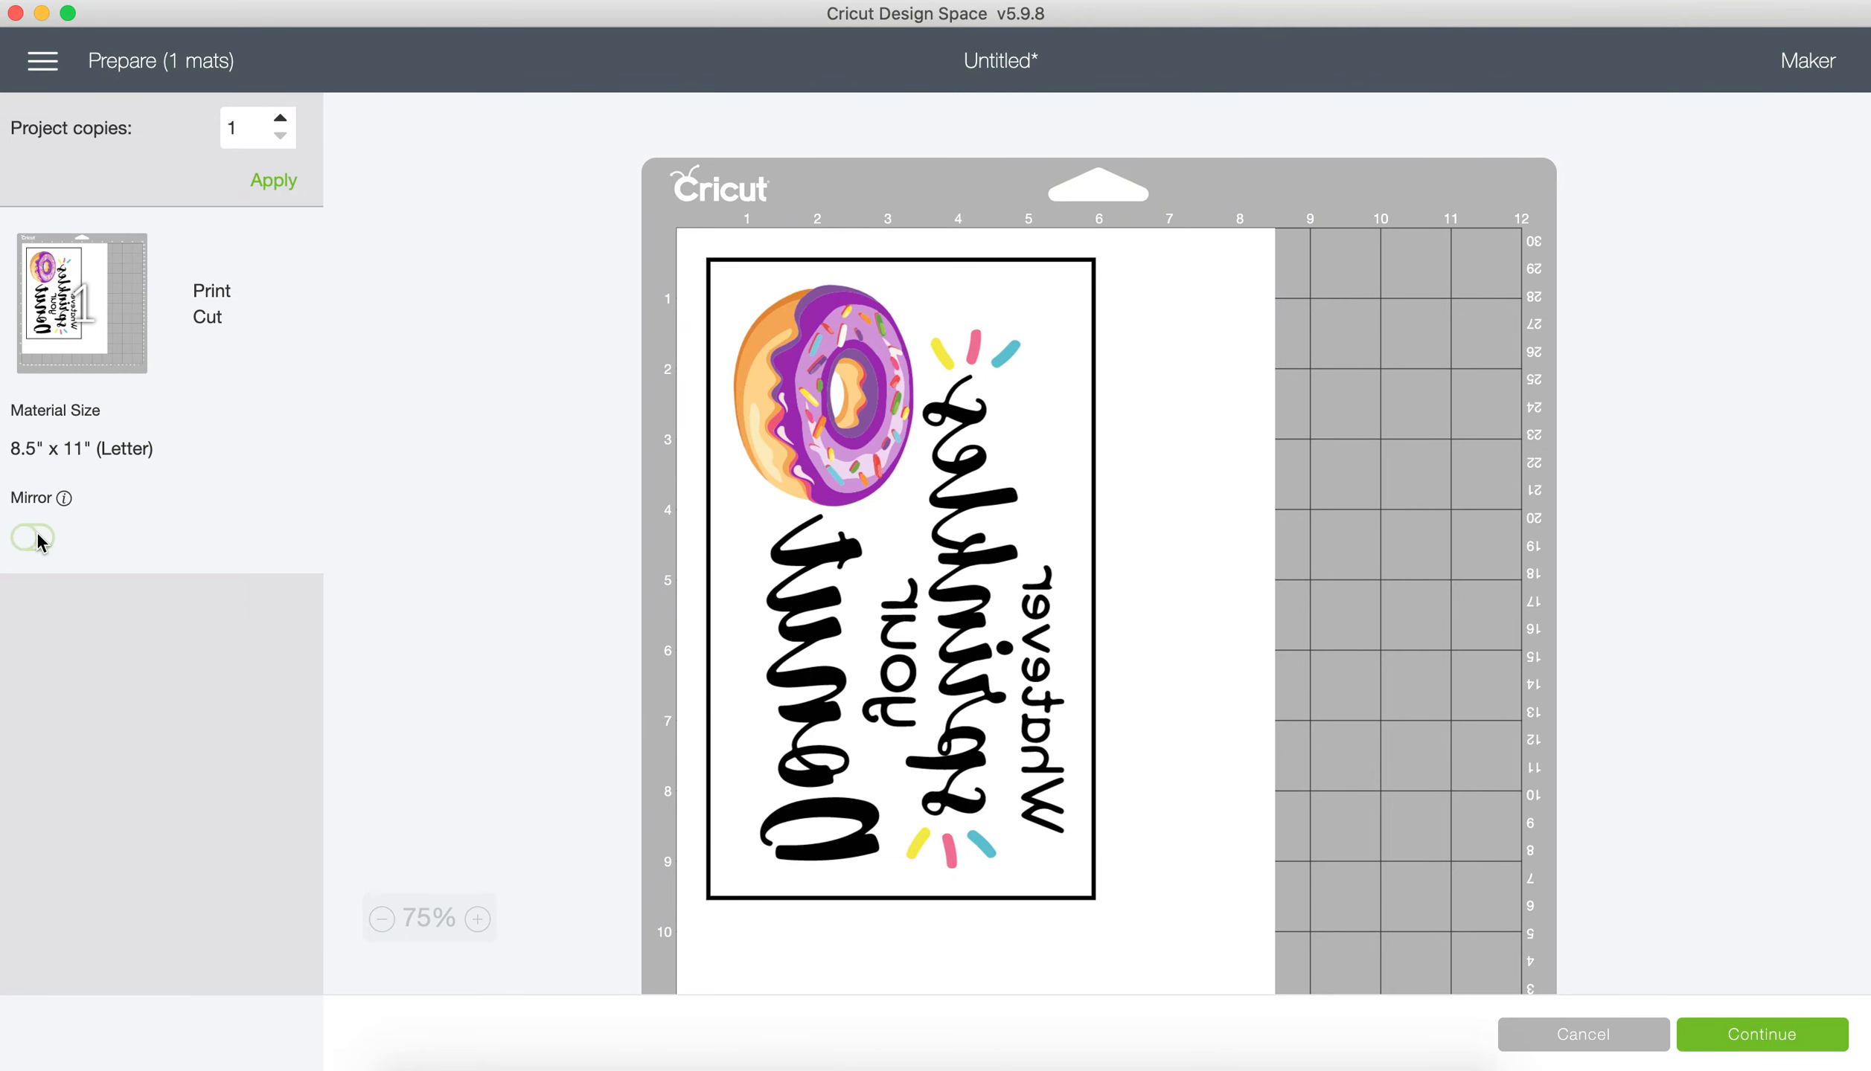